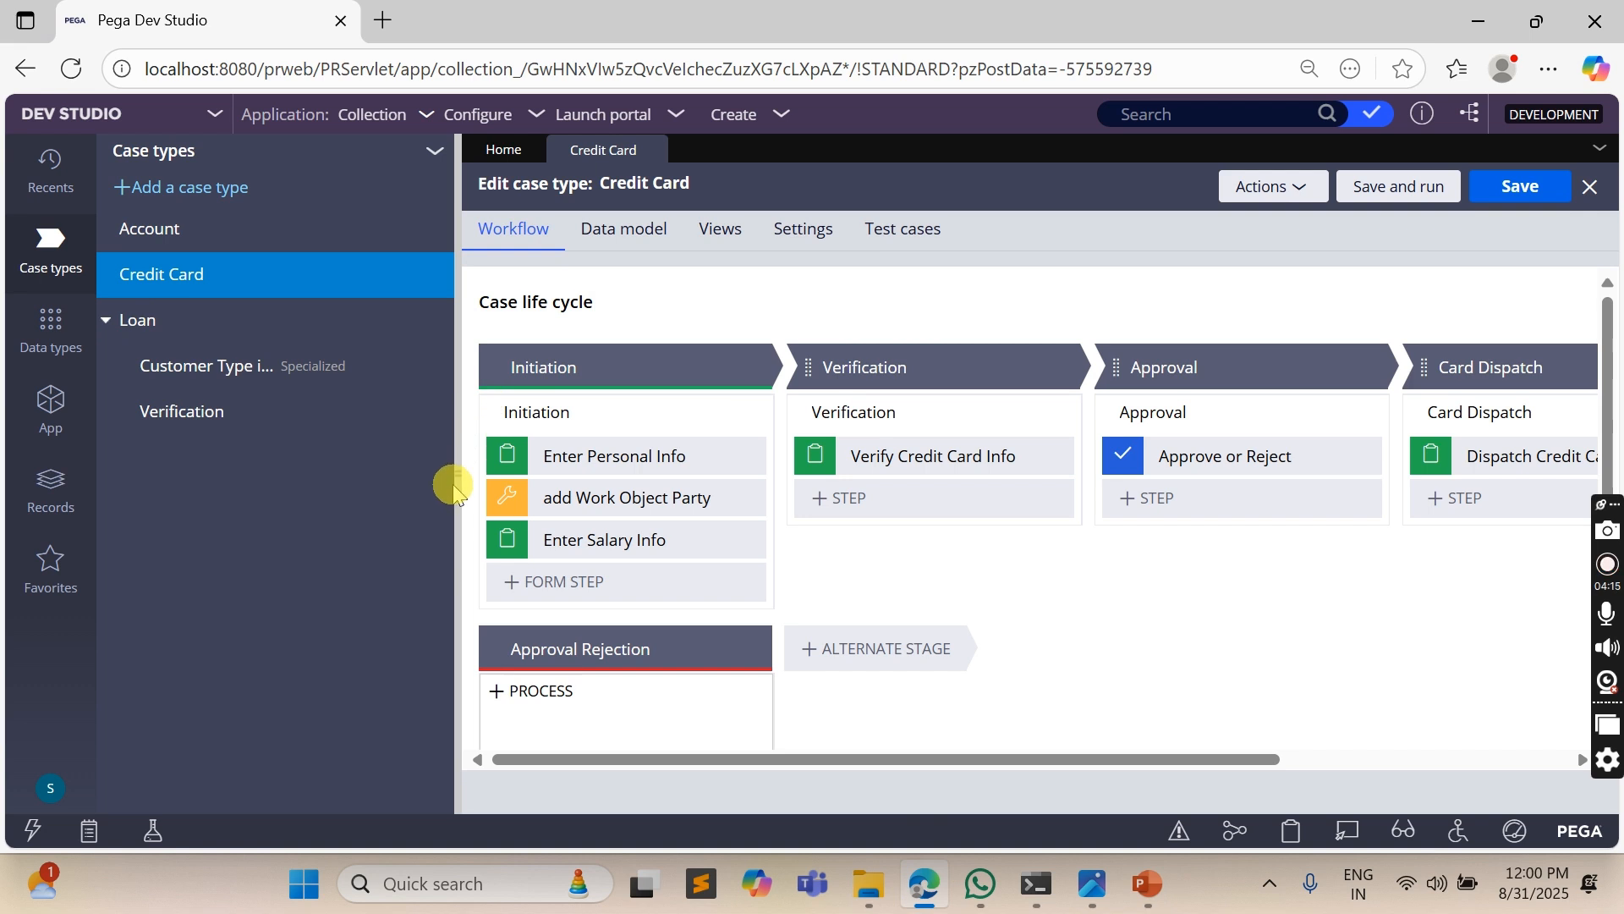
- Add a Wait automation step after Verify Credit Card Info in the Verification stage of the Credit Card case type
click(454, 480)
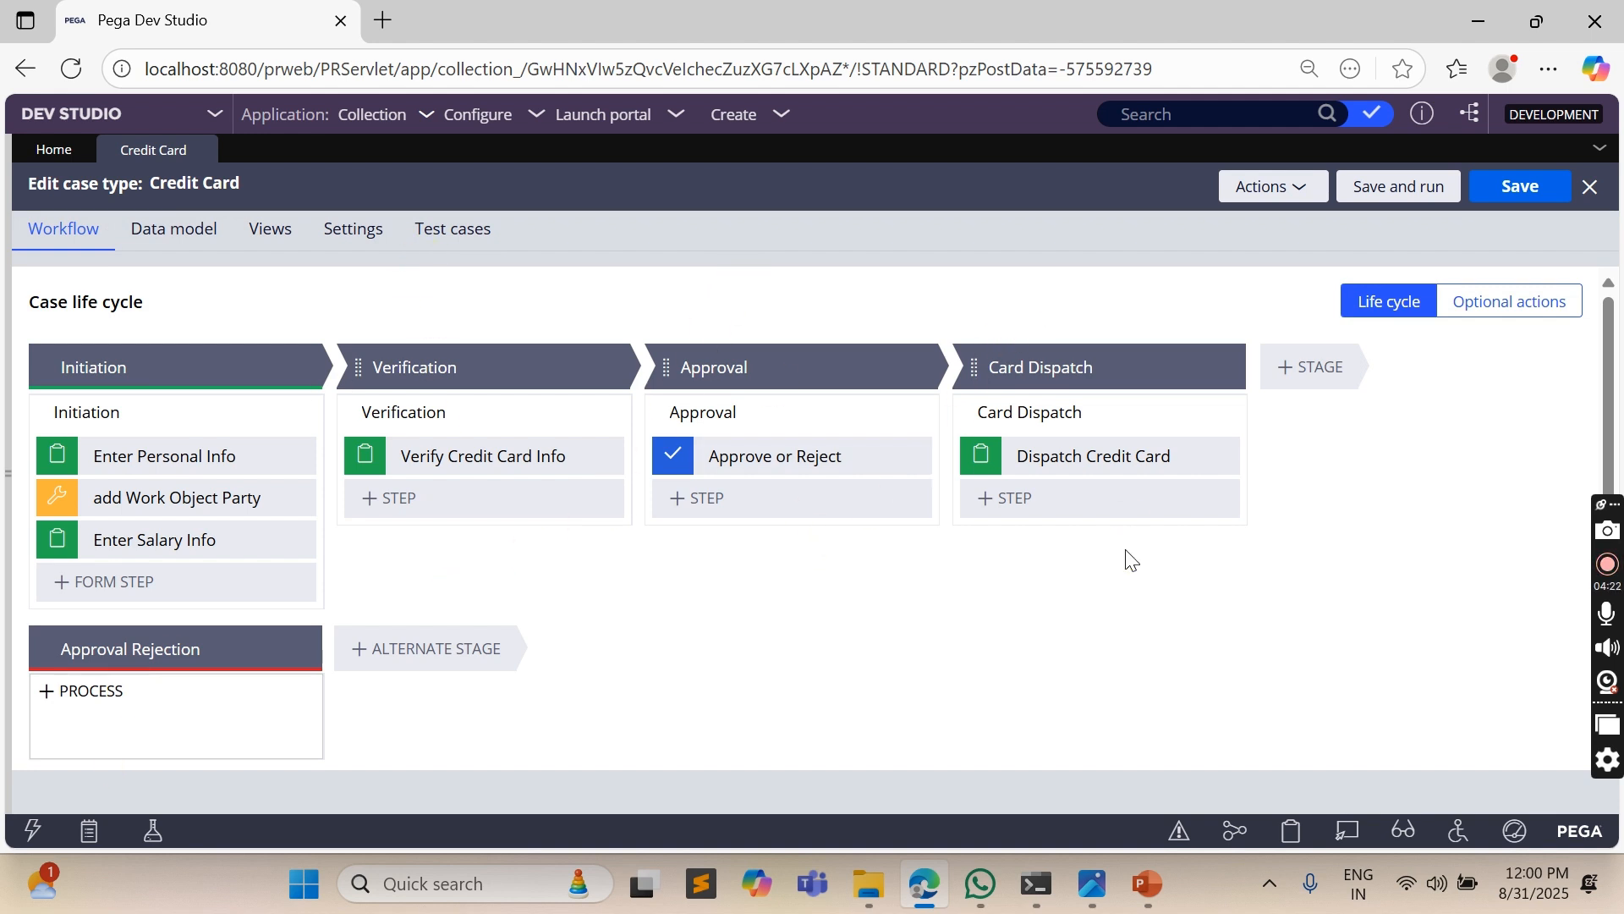
click(430, 458)
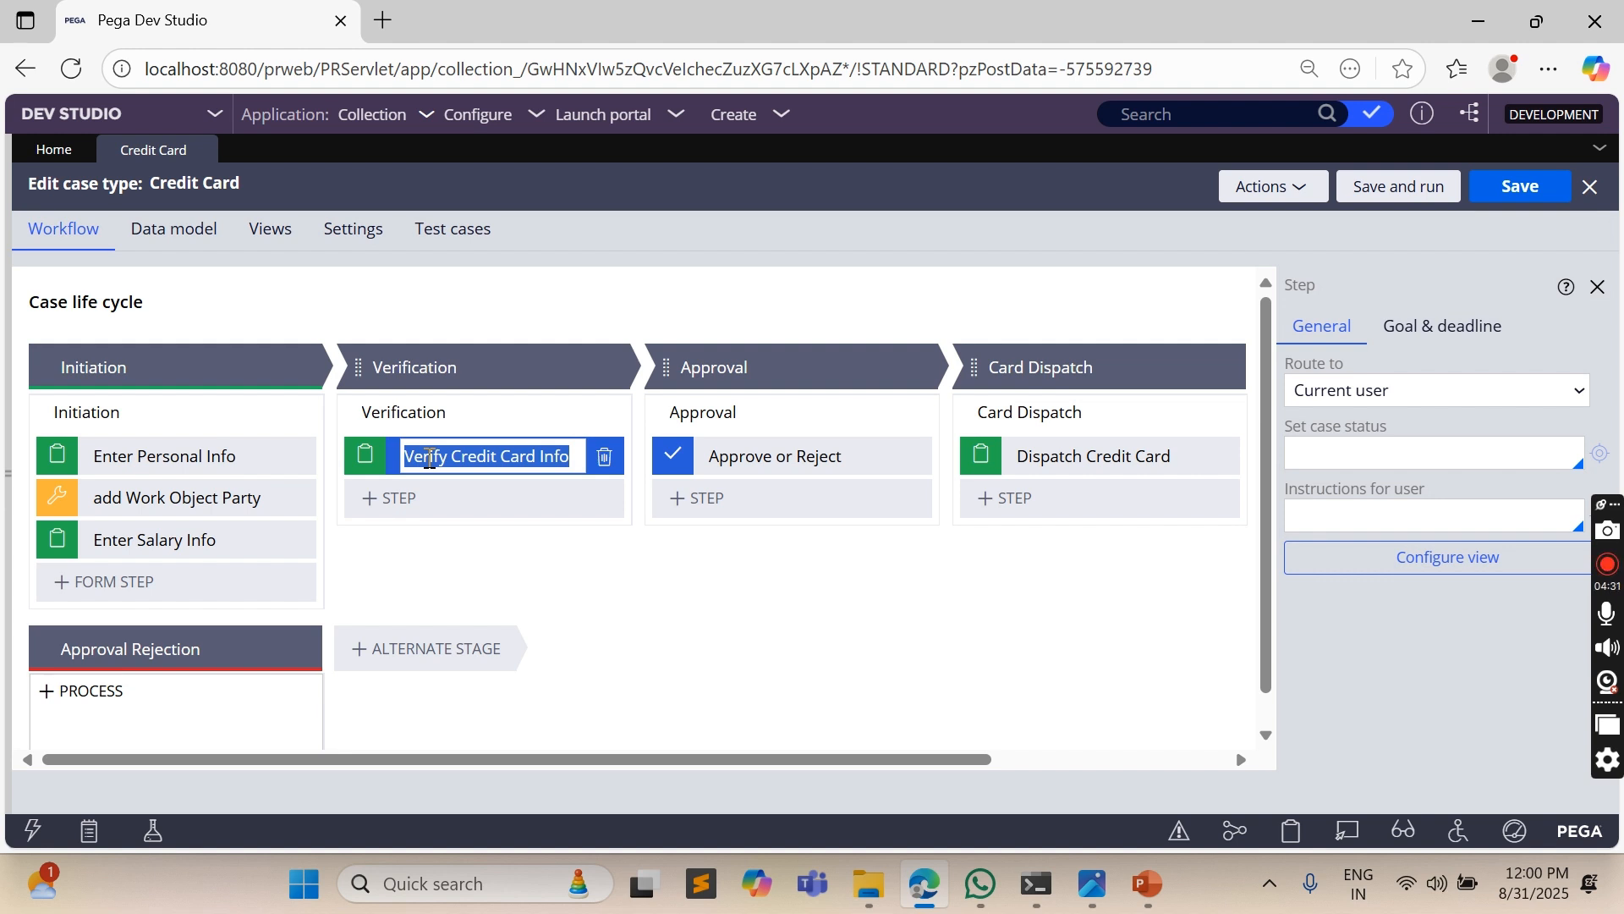
click(385, 508)
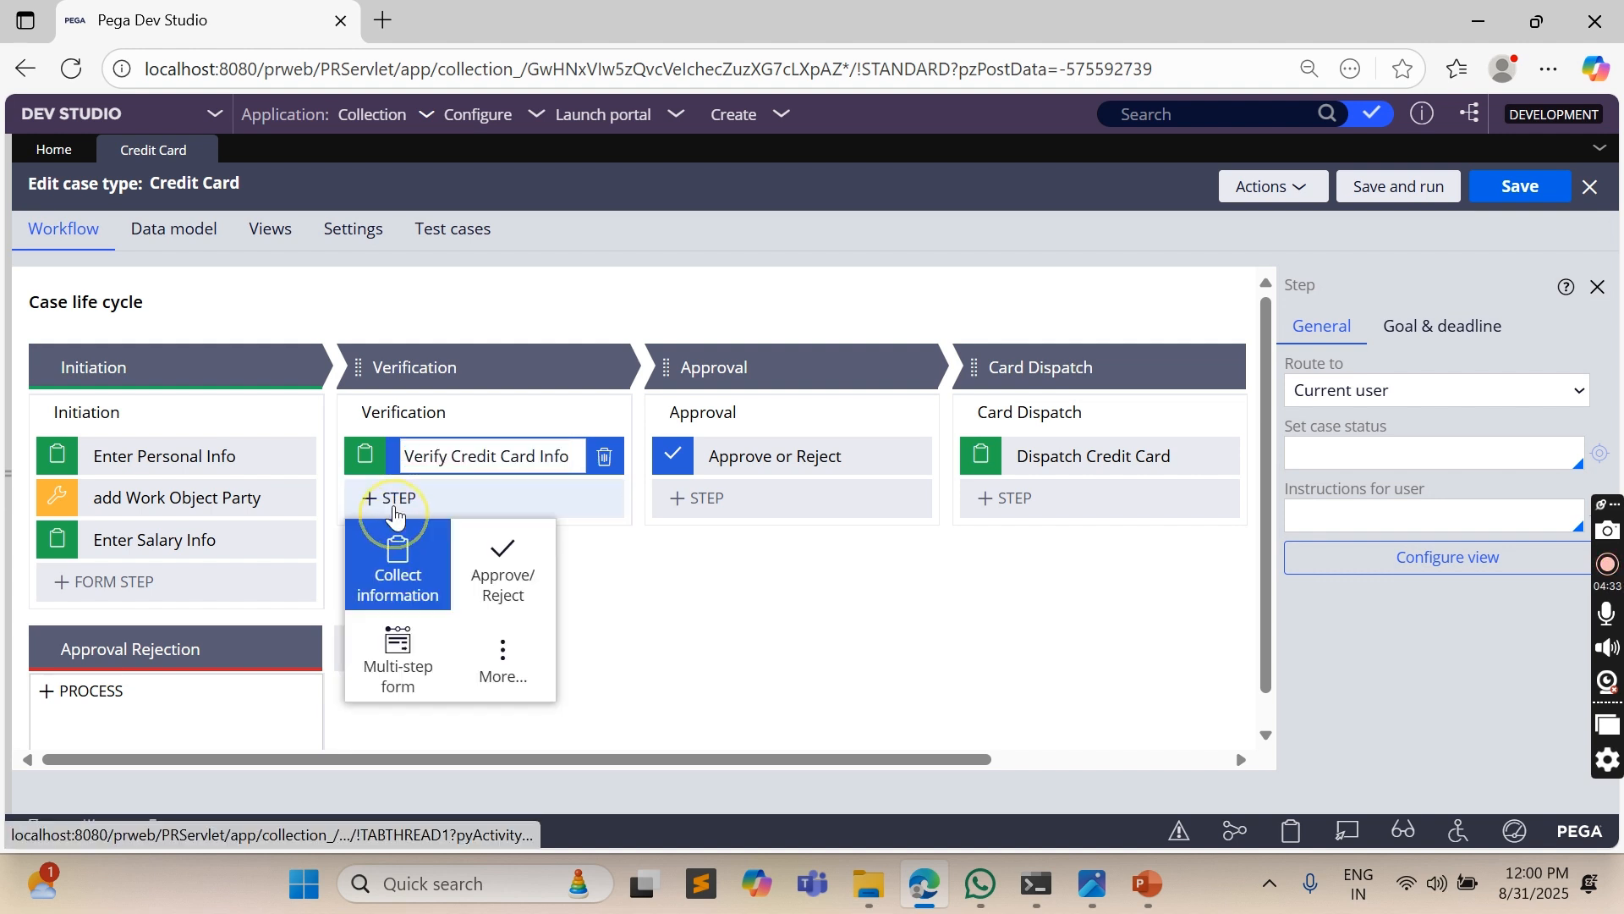
click(487, 651)
click(420, 555)
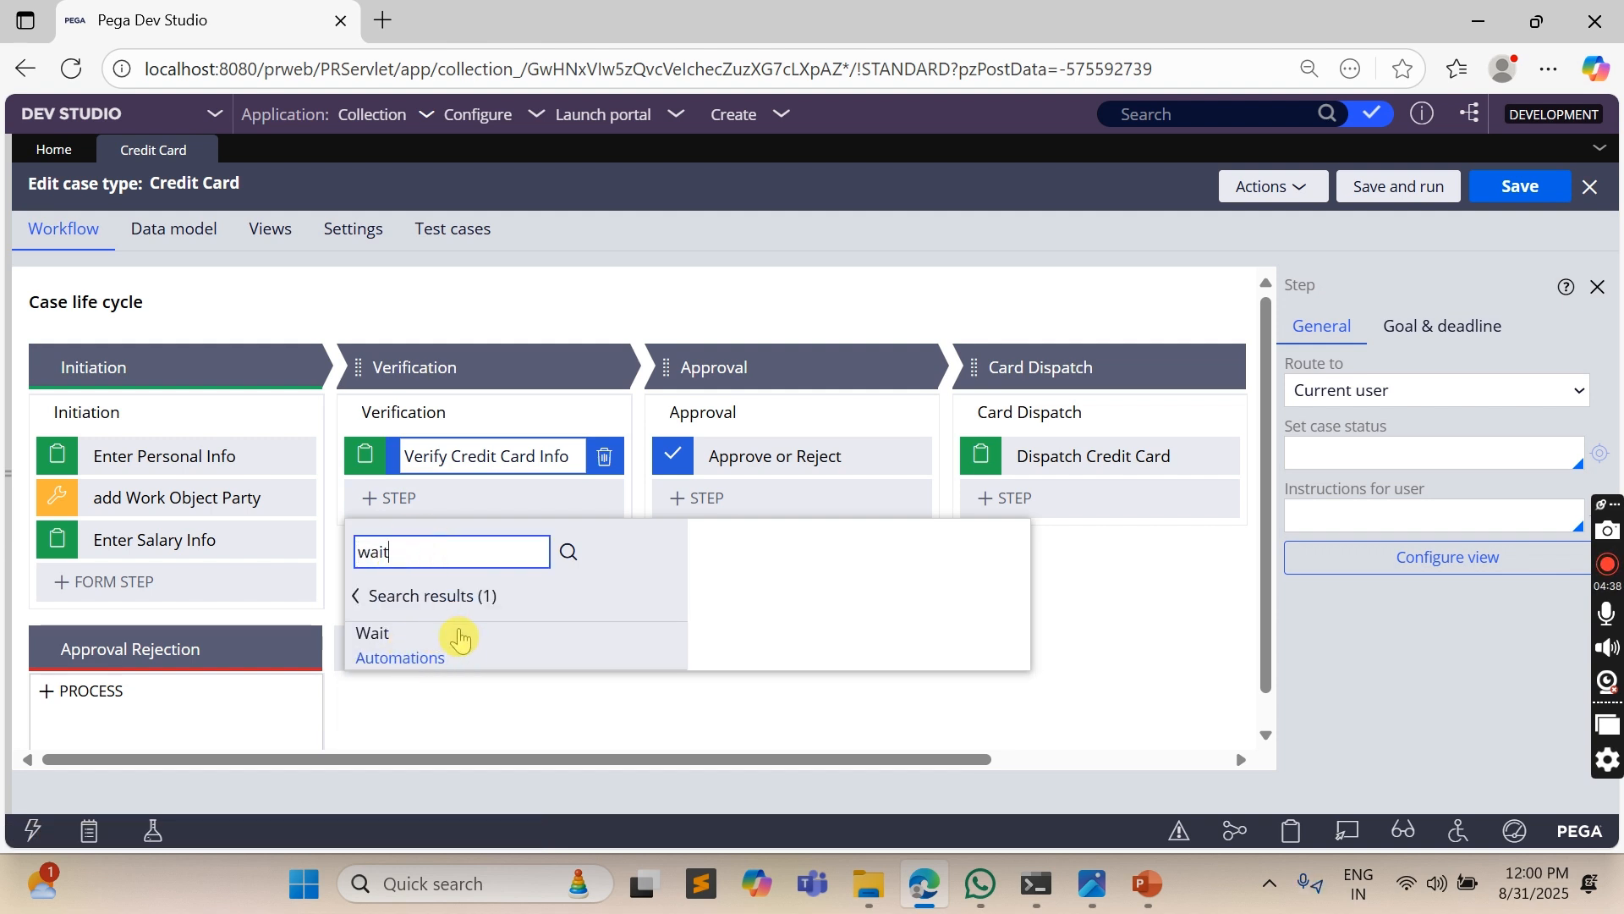
click(493, 644)
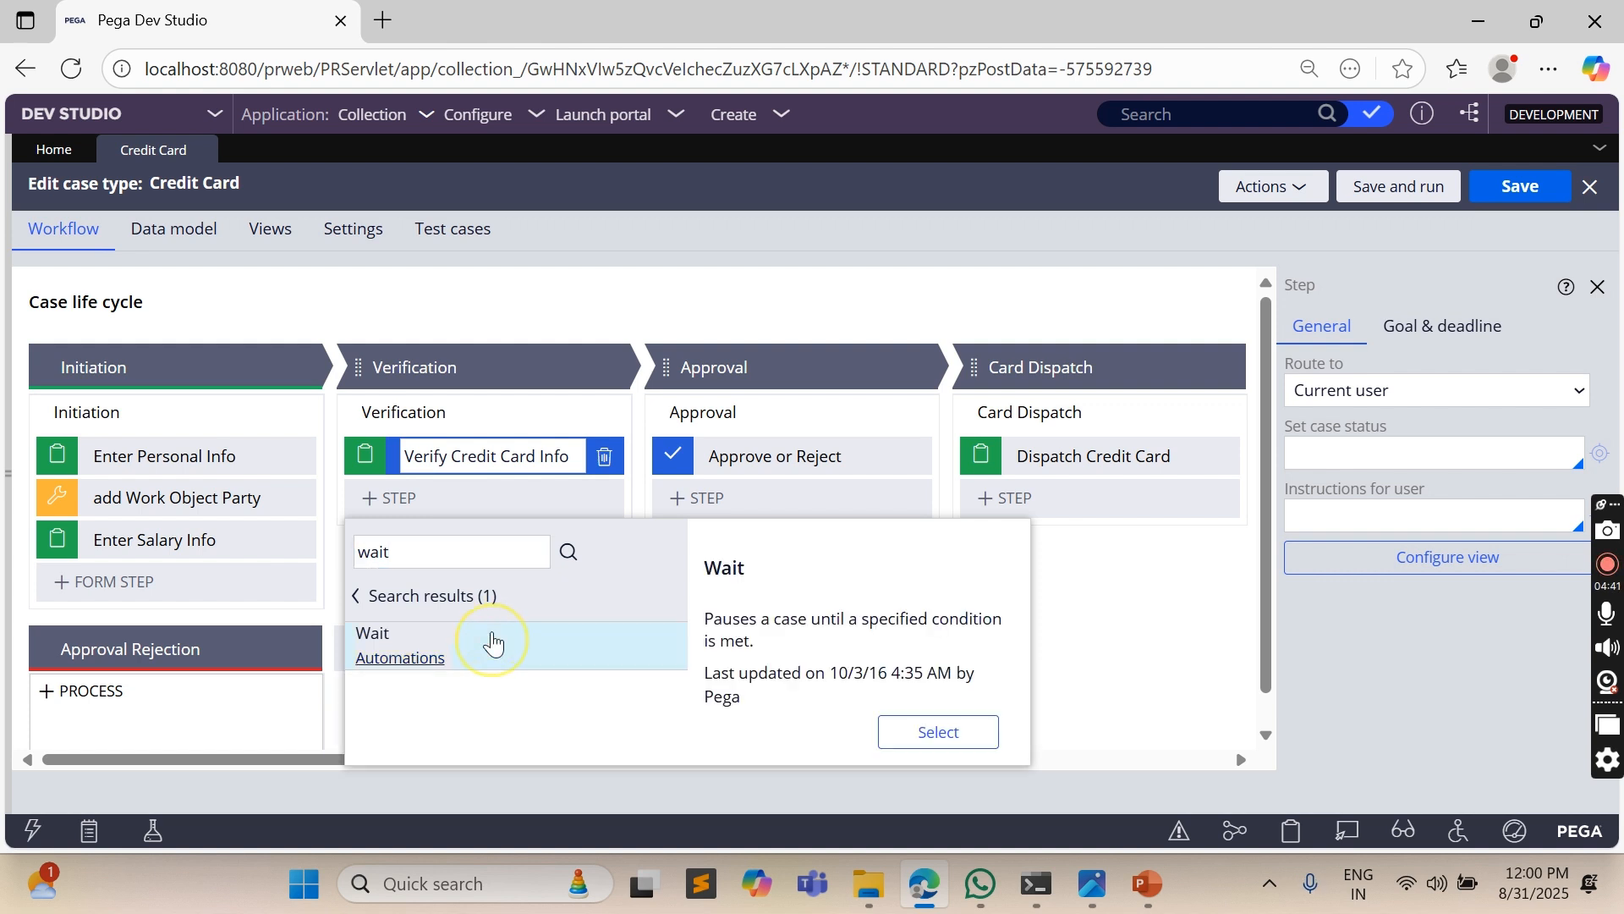
click(937, 730)
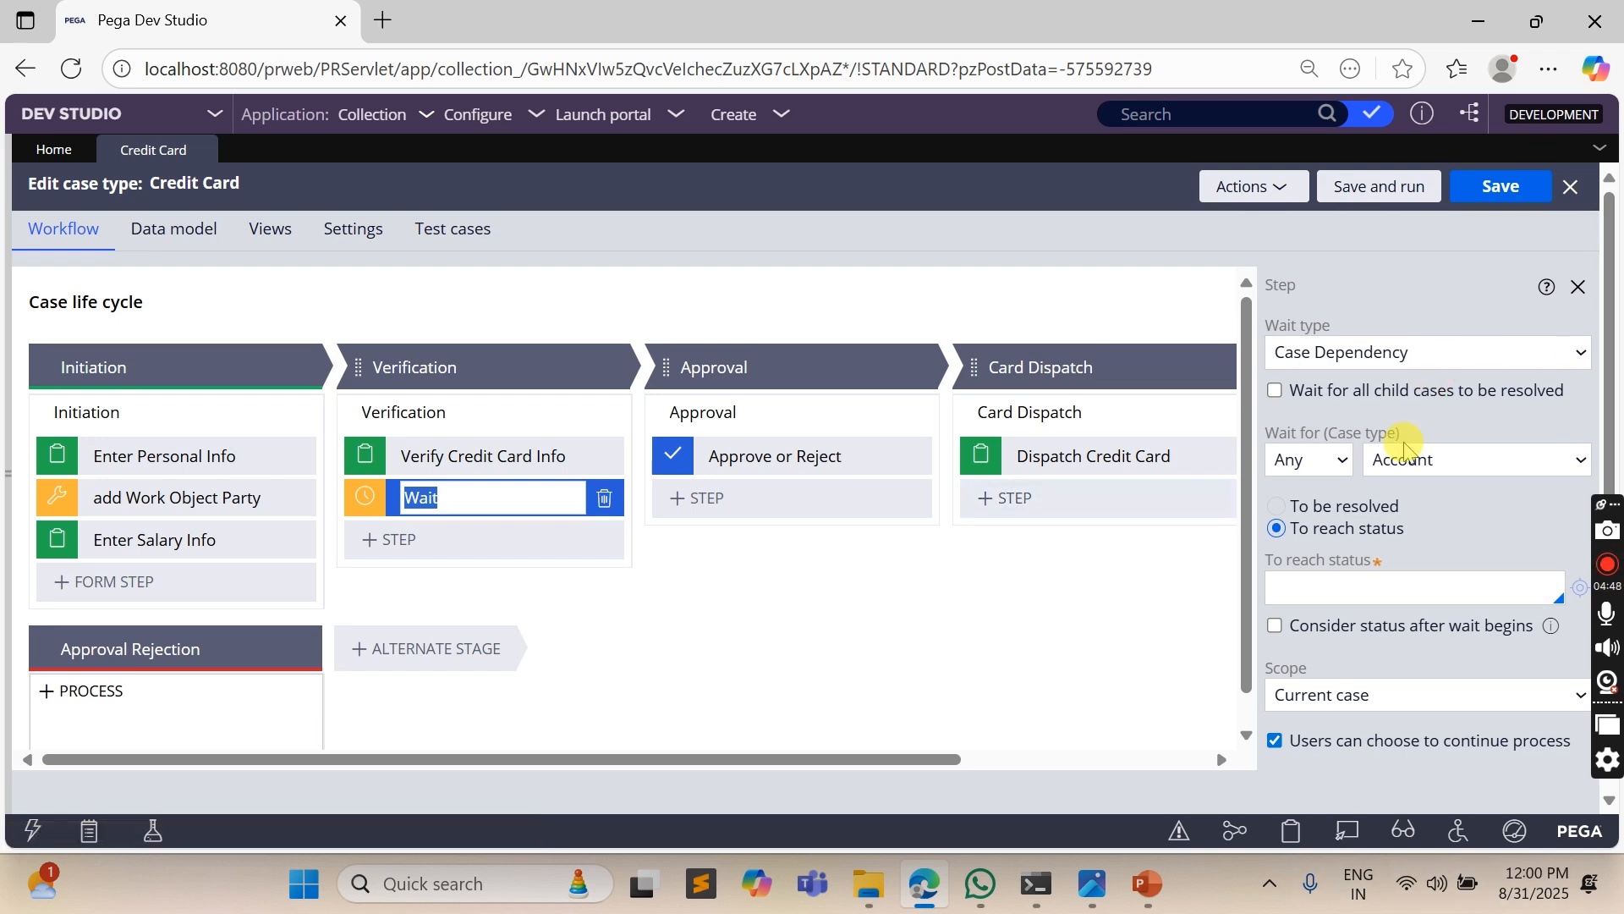
- Set the Wait step's wait type to Timer, using the Set date/time interval option
click(1385, 353)
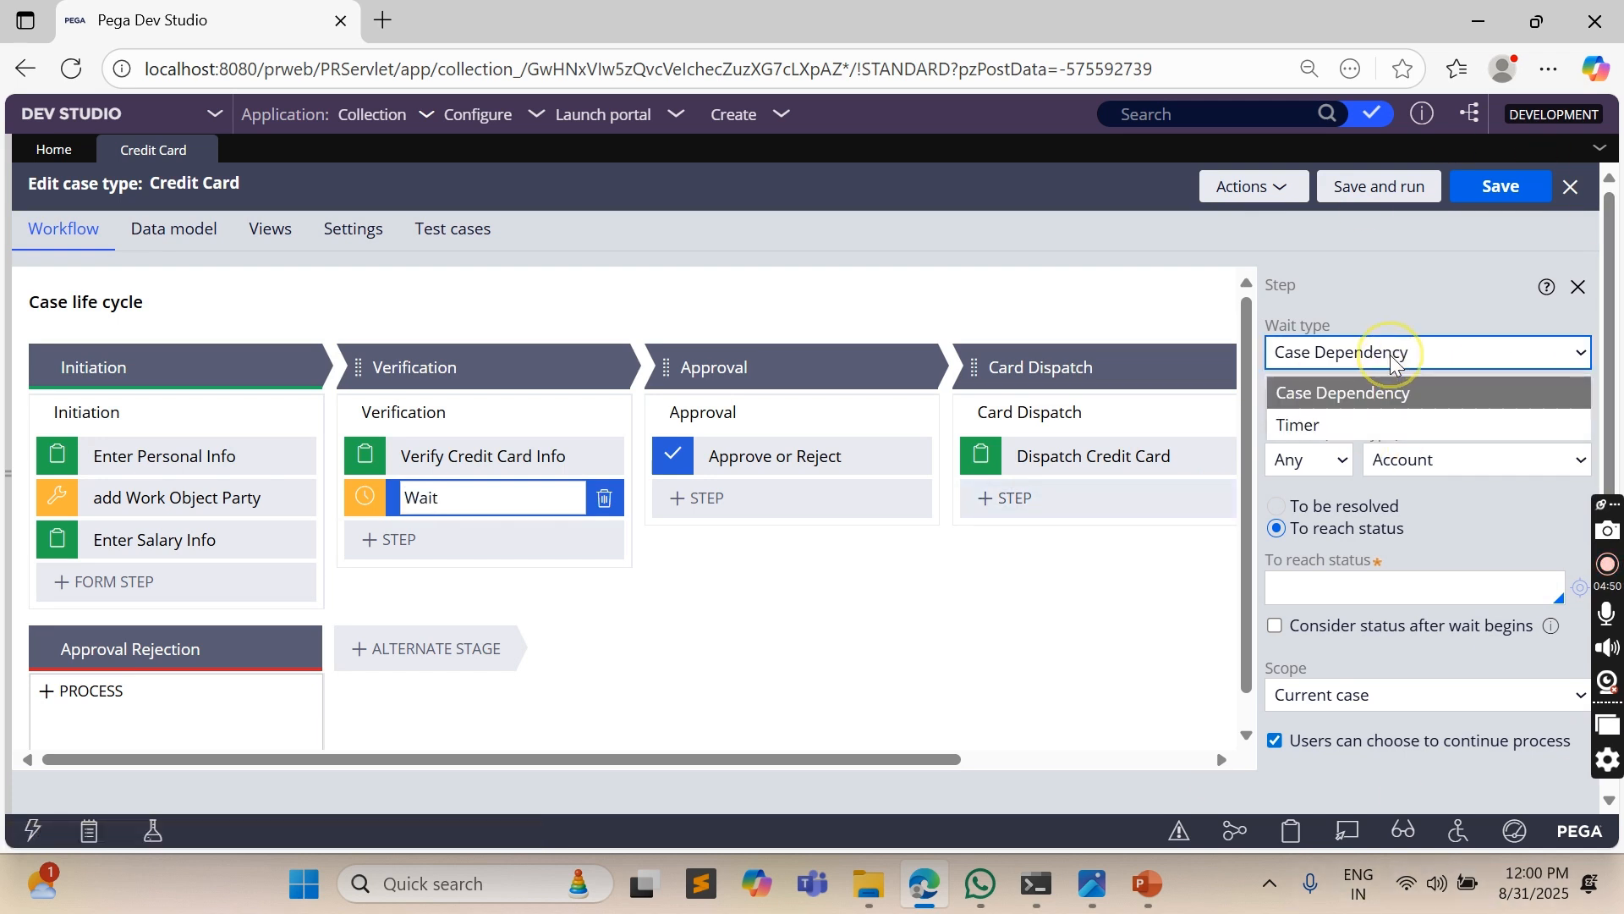
click(1328, 426)
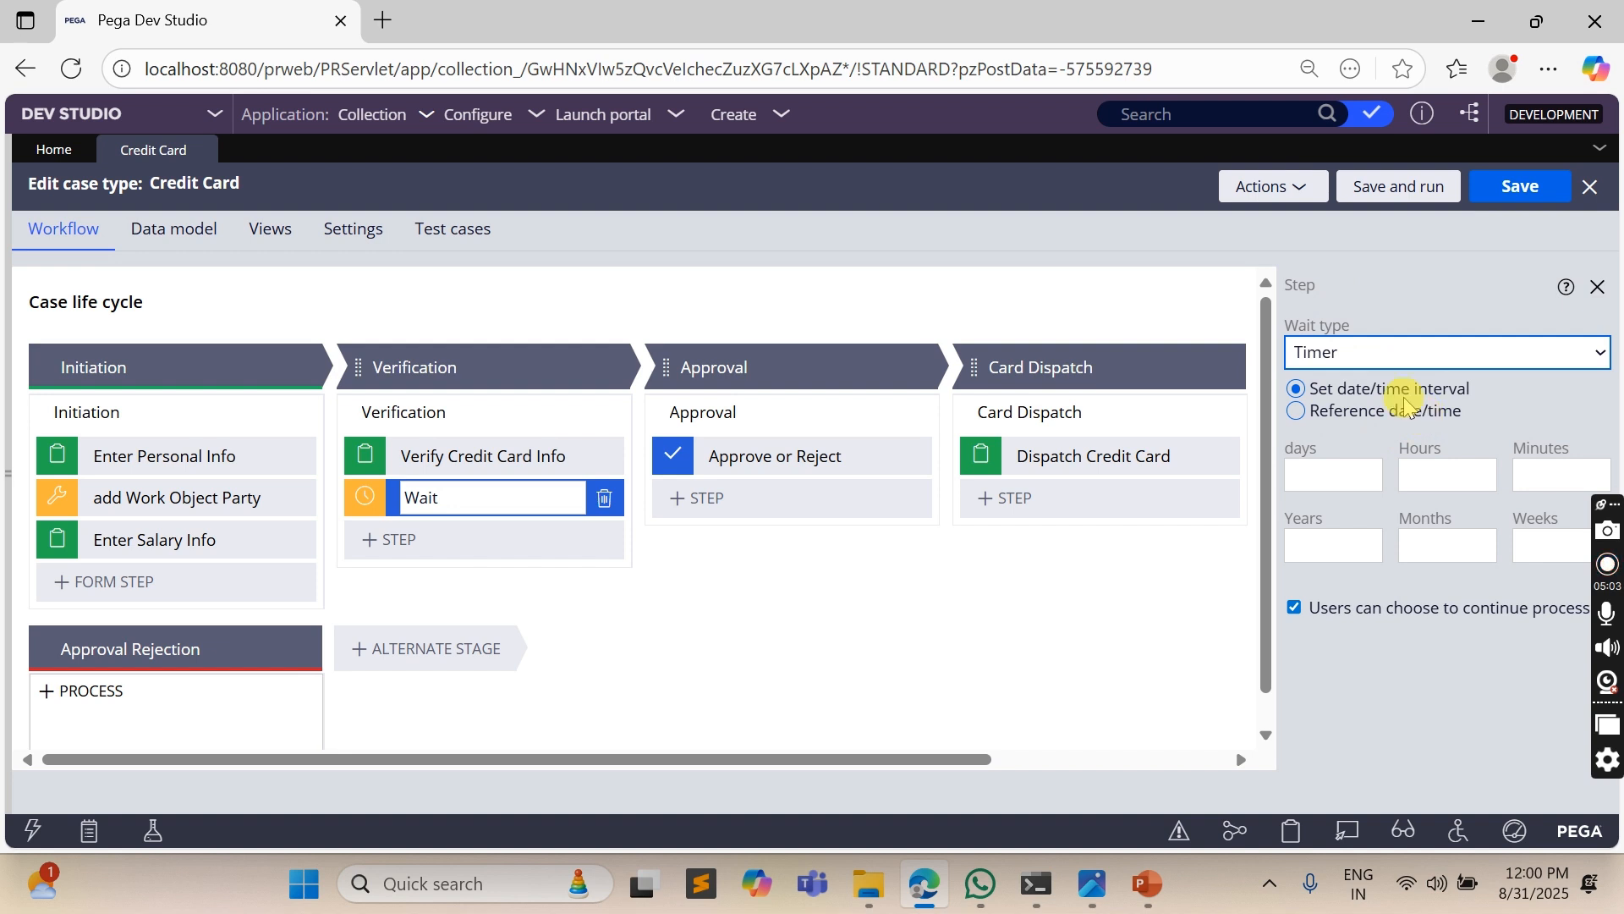
click(1362, 416)
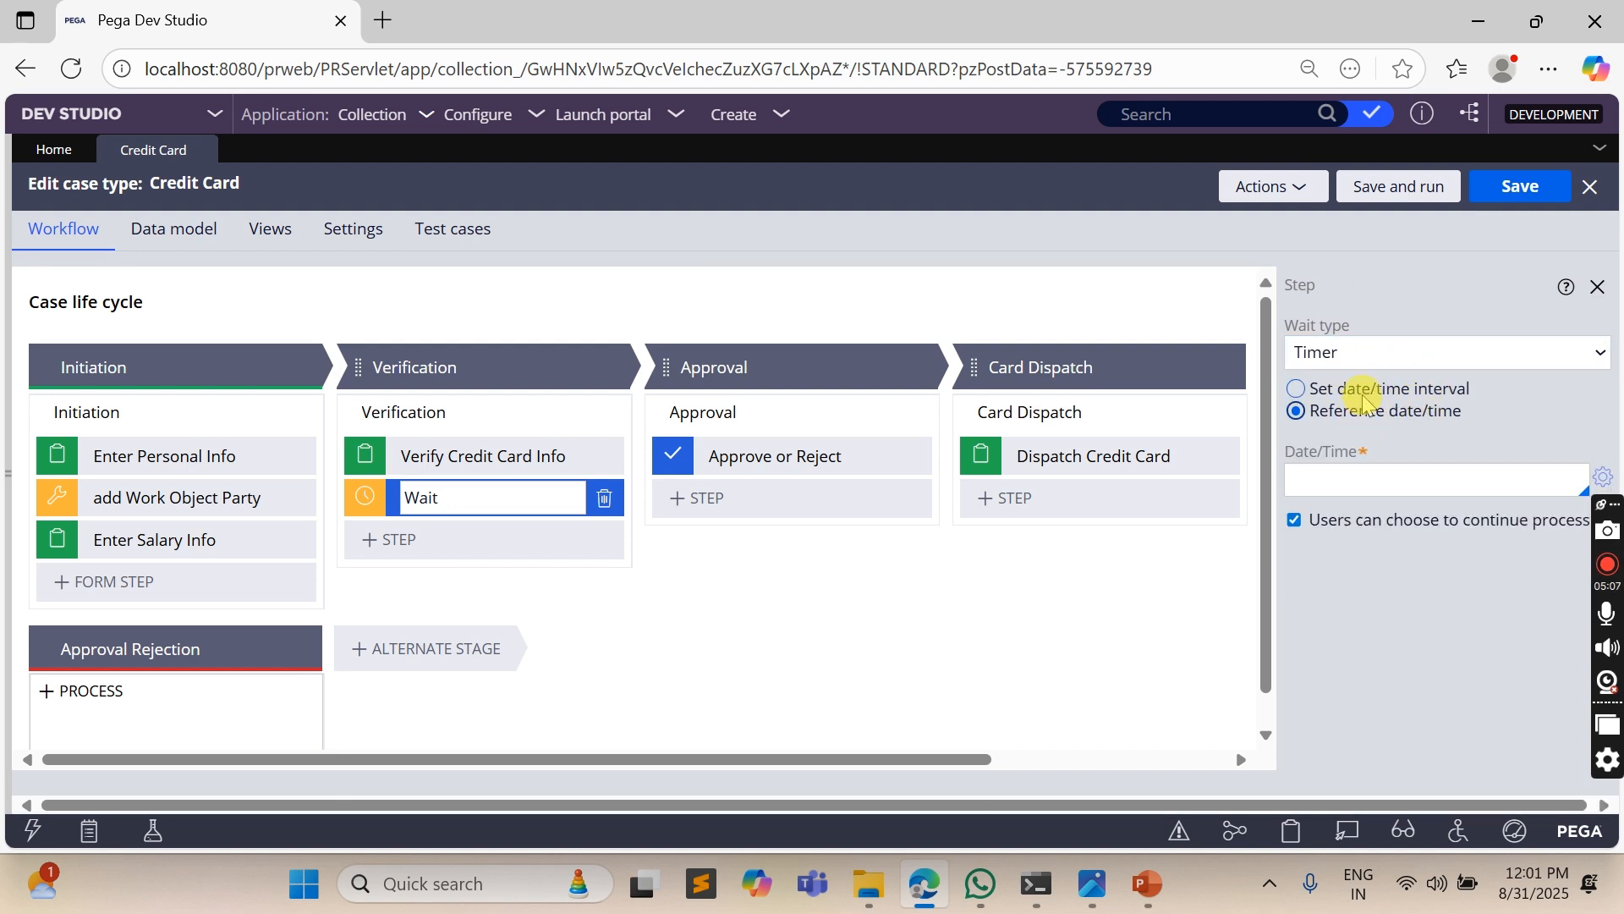
click(1362, 389)
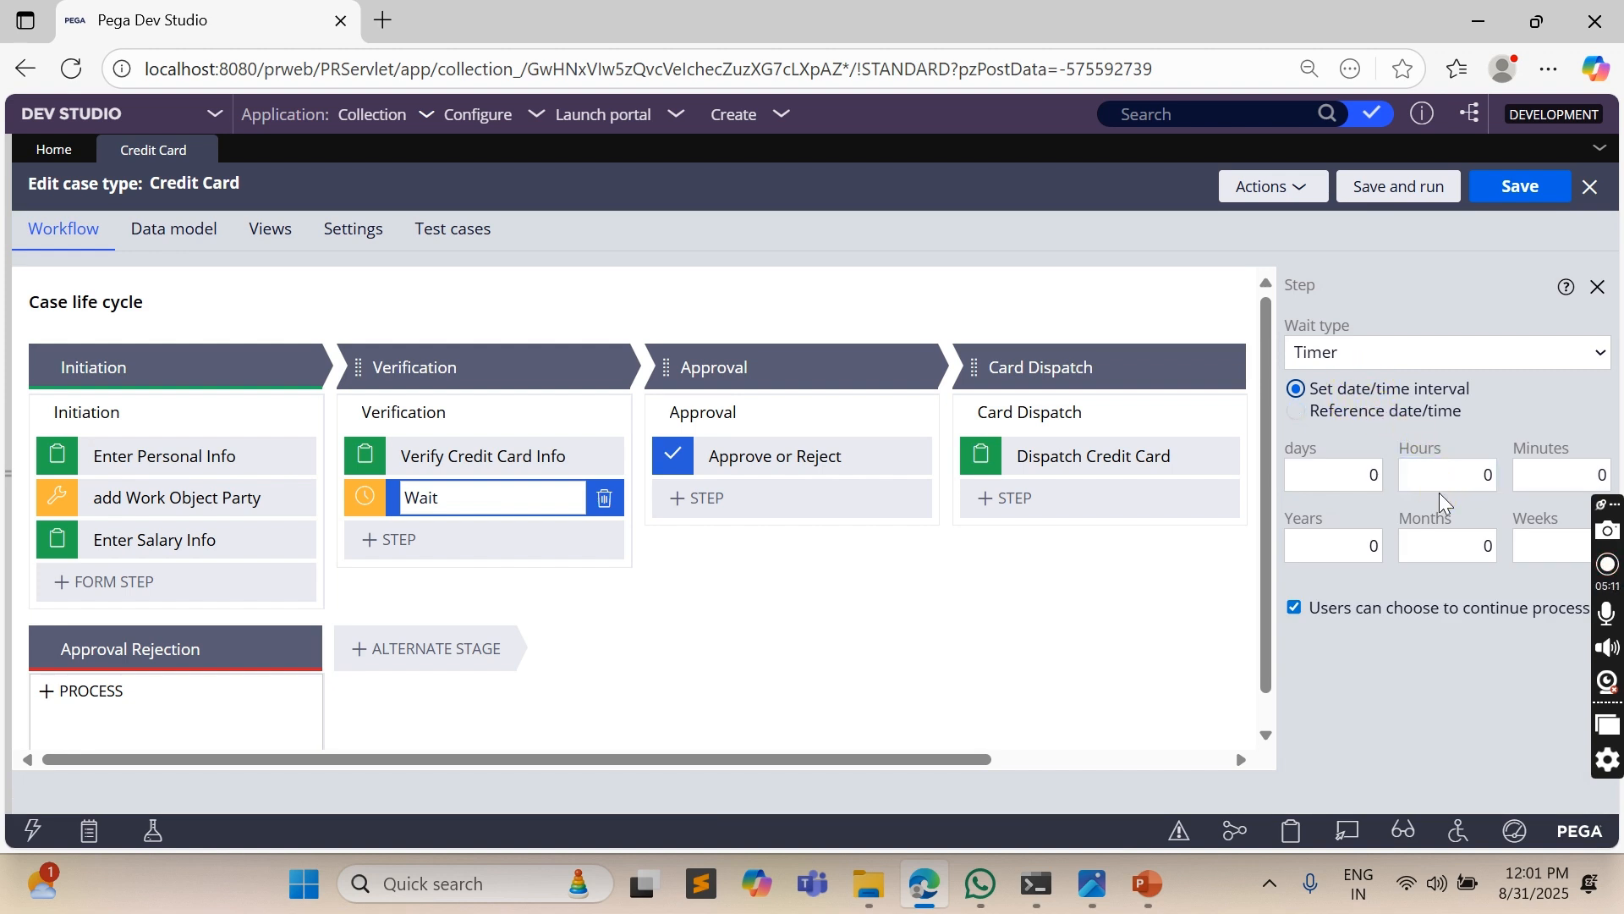
click(1565, 479)
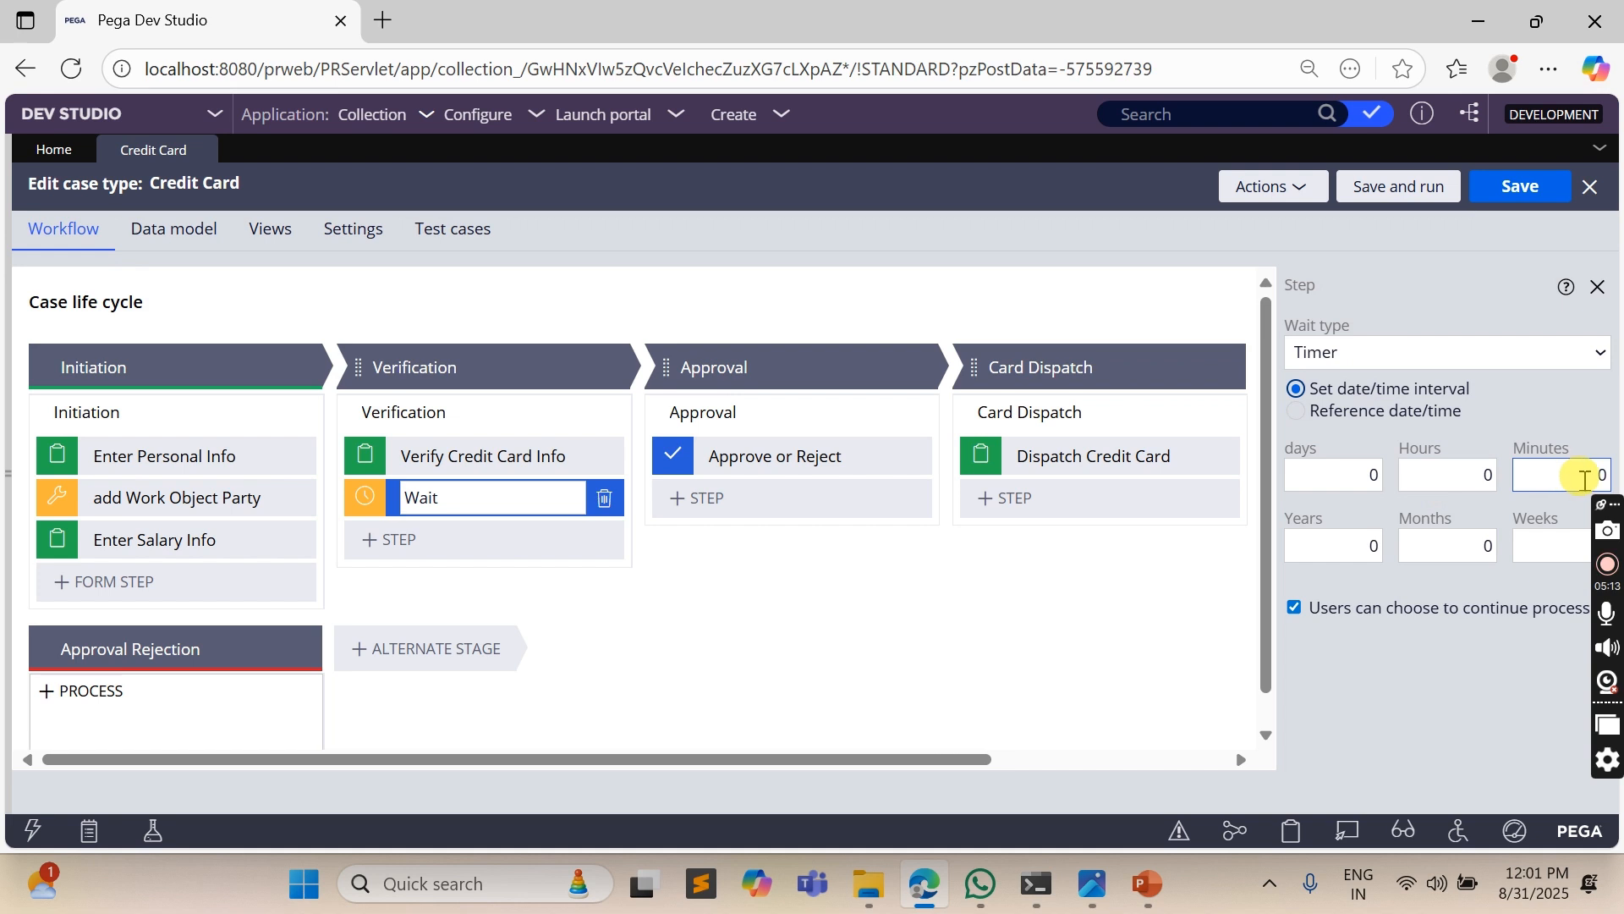
click(1376, 478)
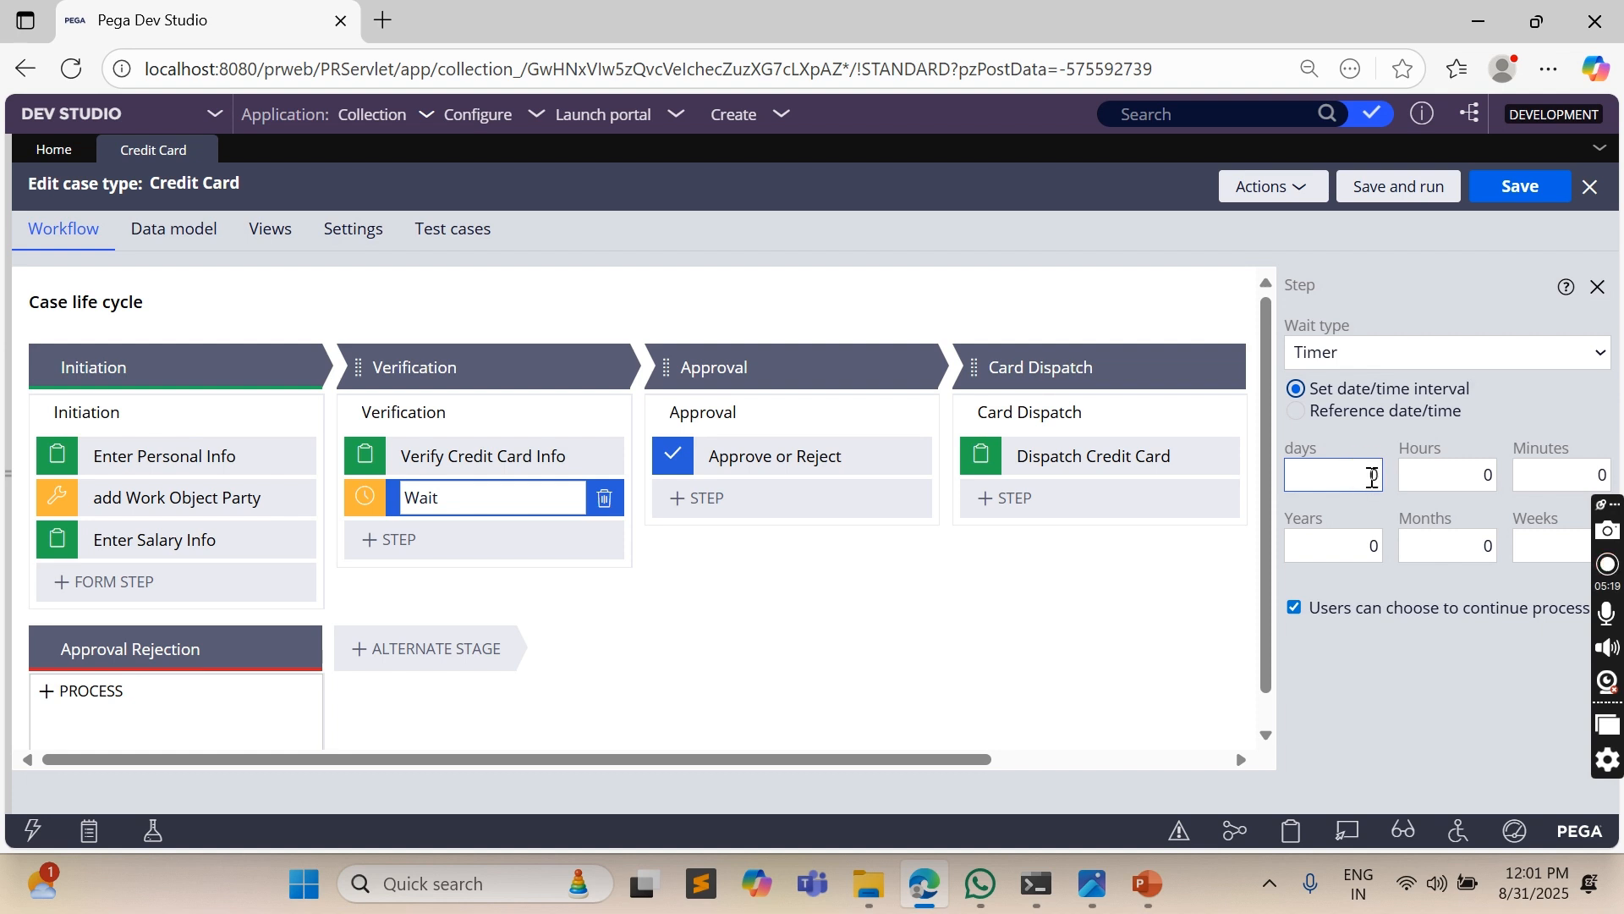
click(1358, 414)
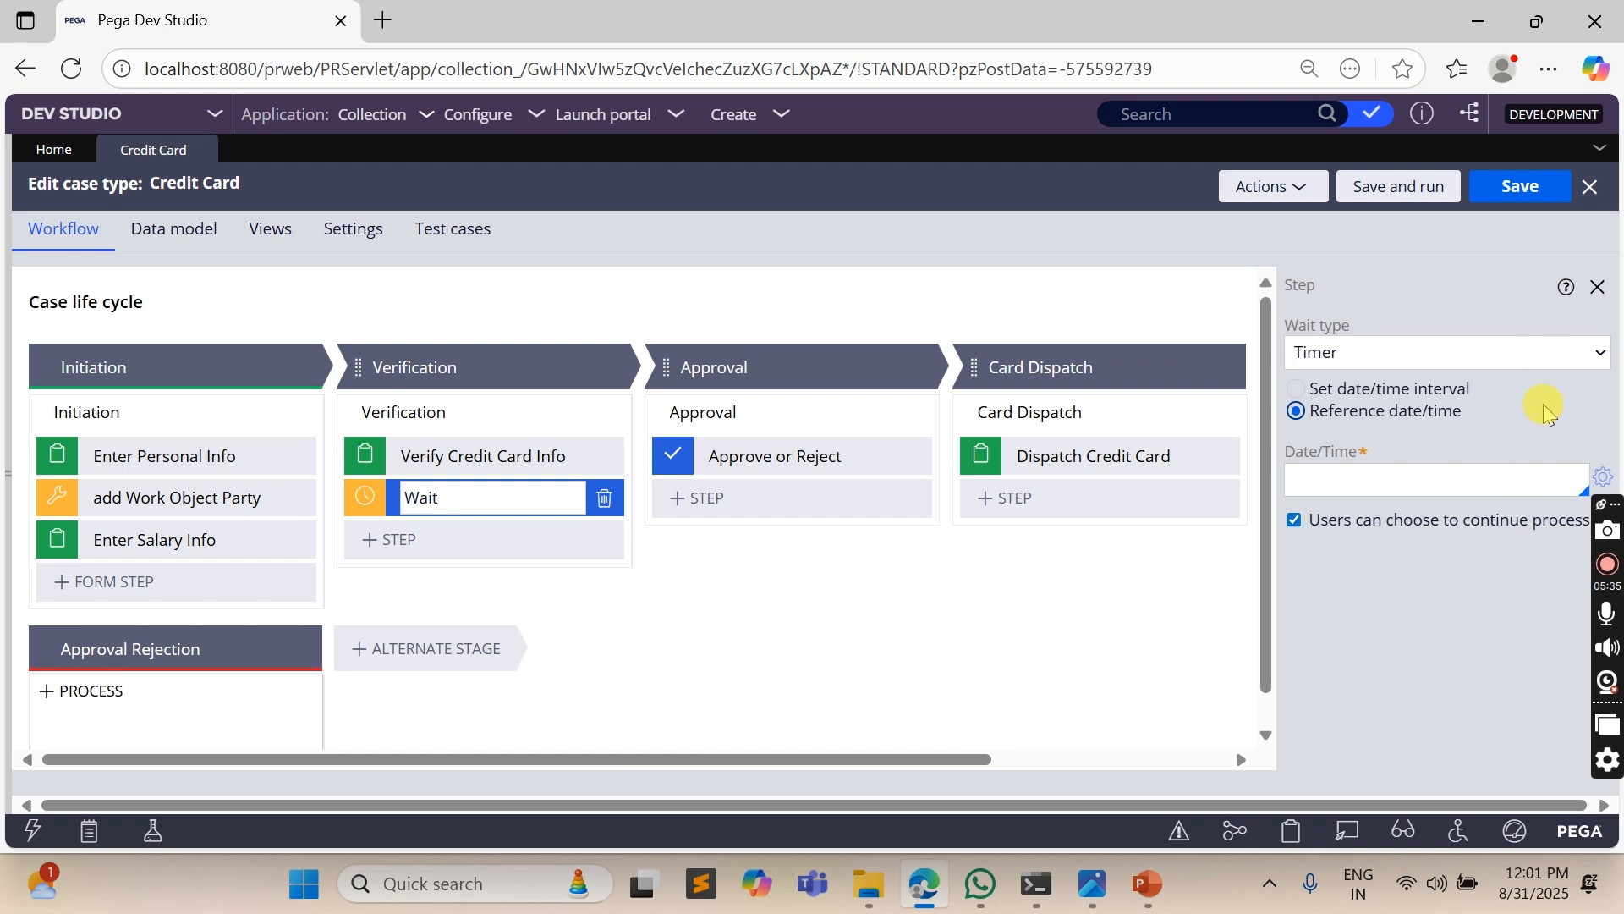
click(1349, 391)
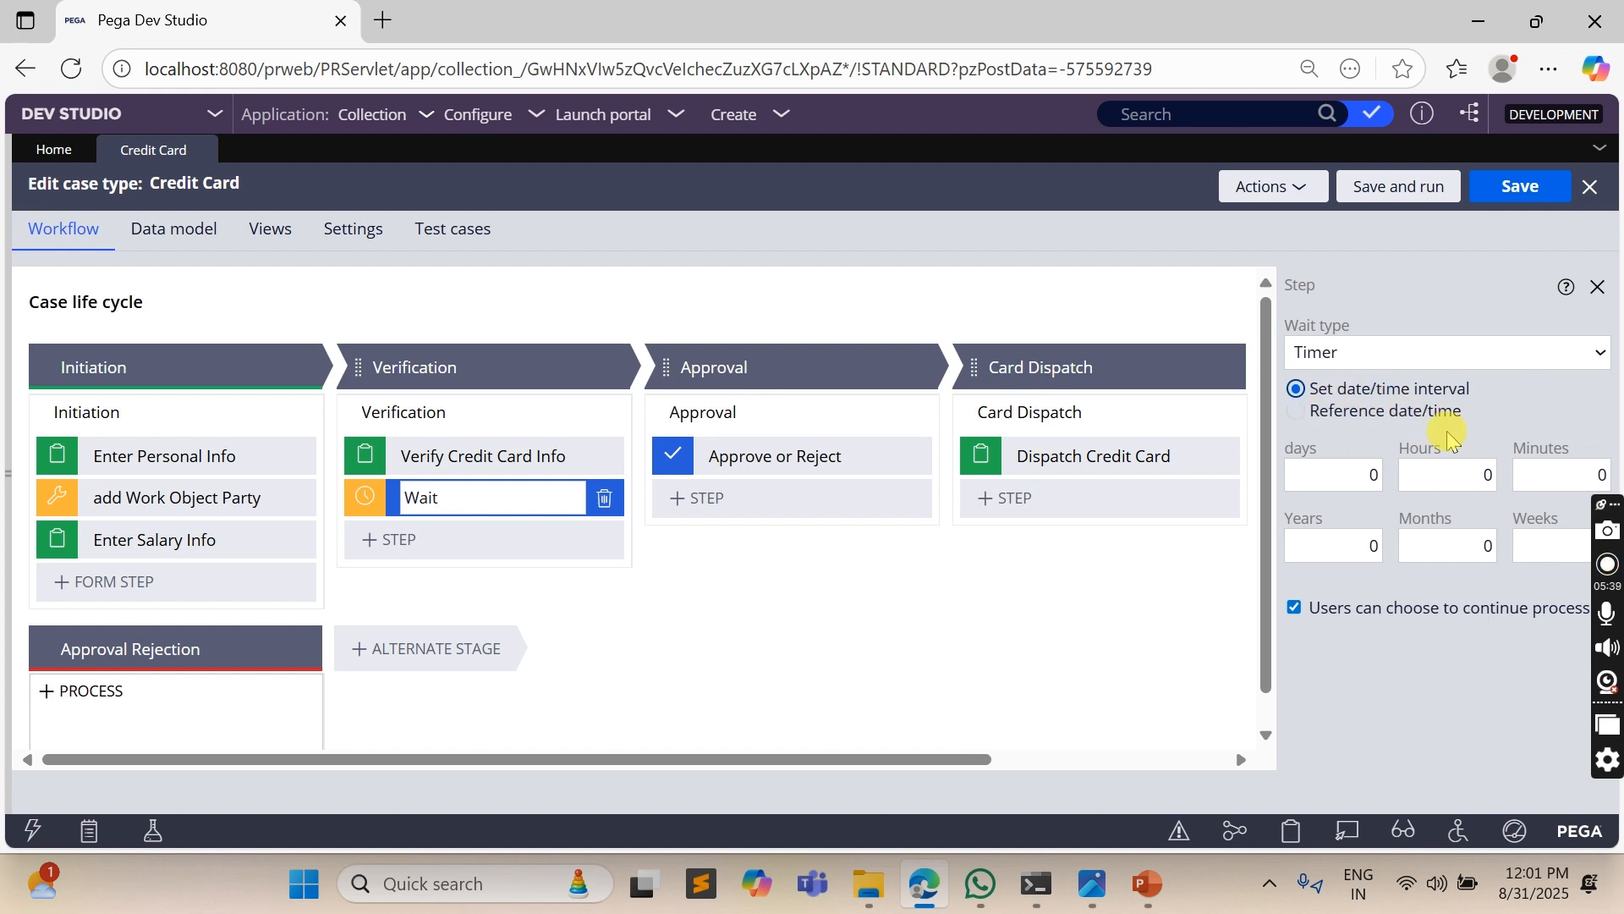
- Set the Wait timer's interval to 5 minutes and save the Credit Card case type
click(1561, 471)
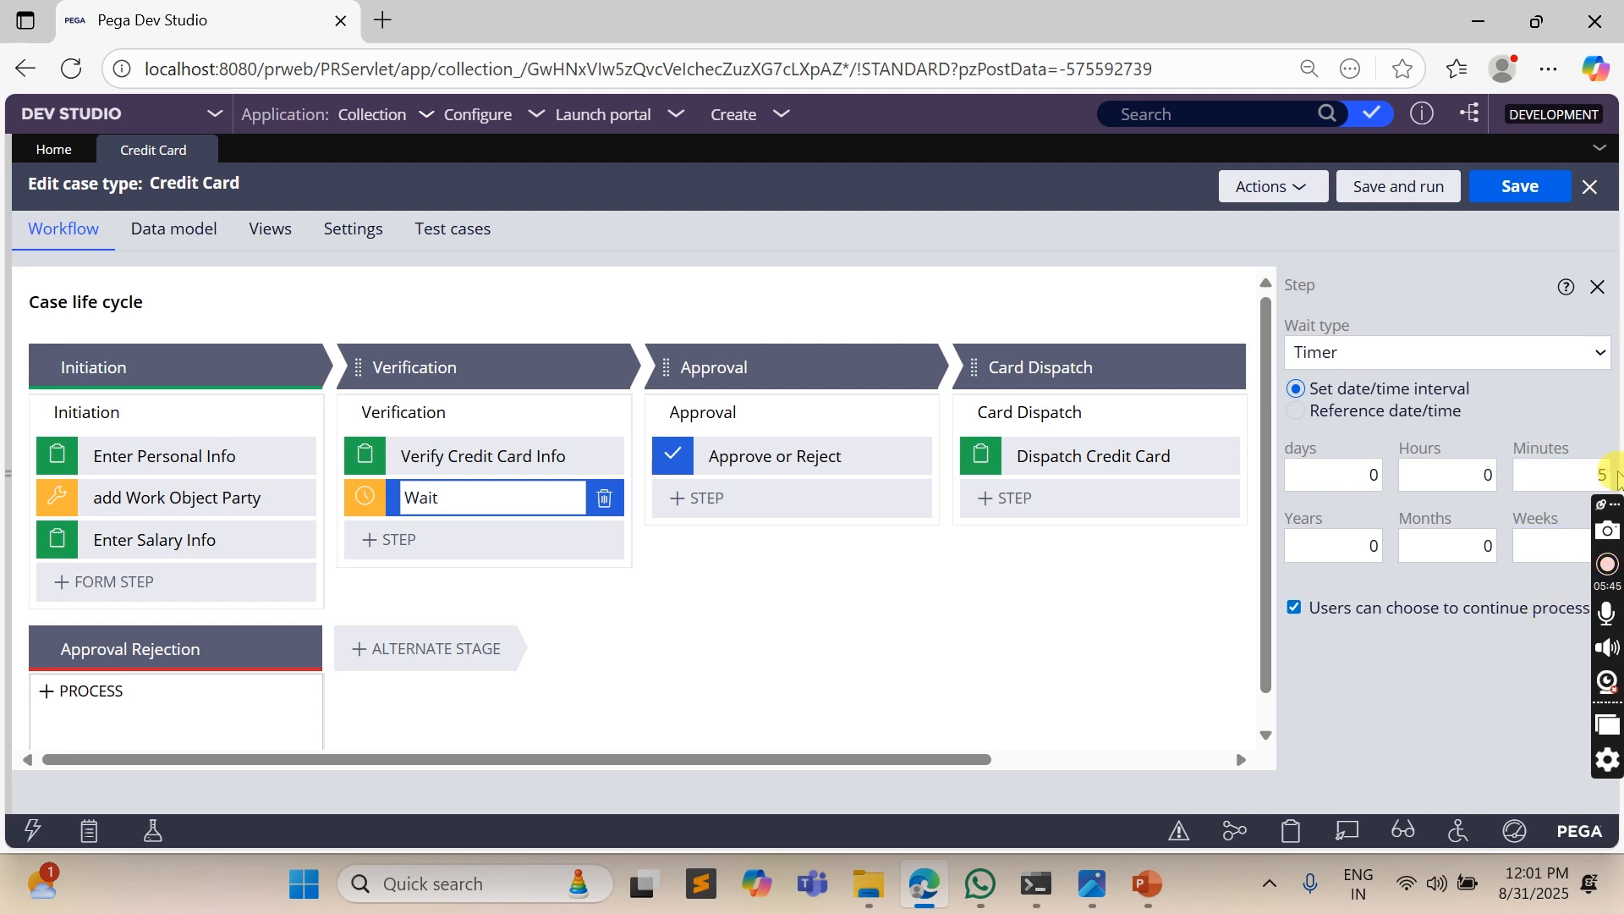
drag(1610, 502, 1573, 272)
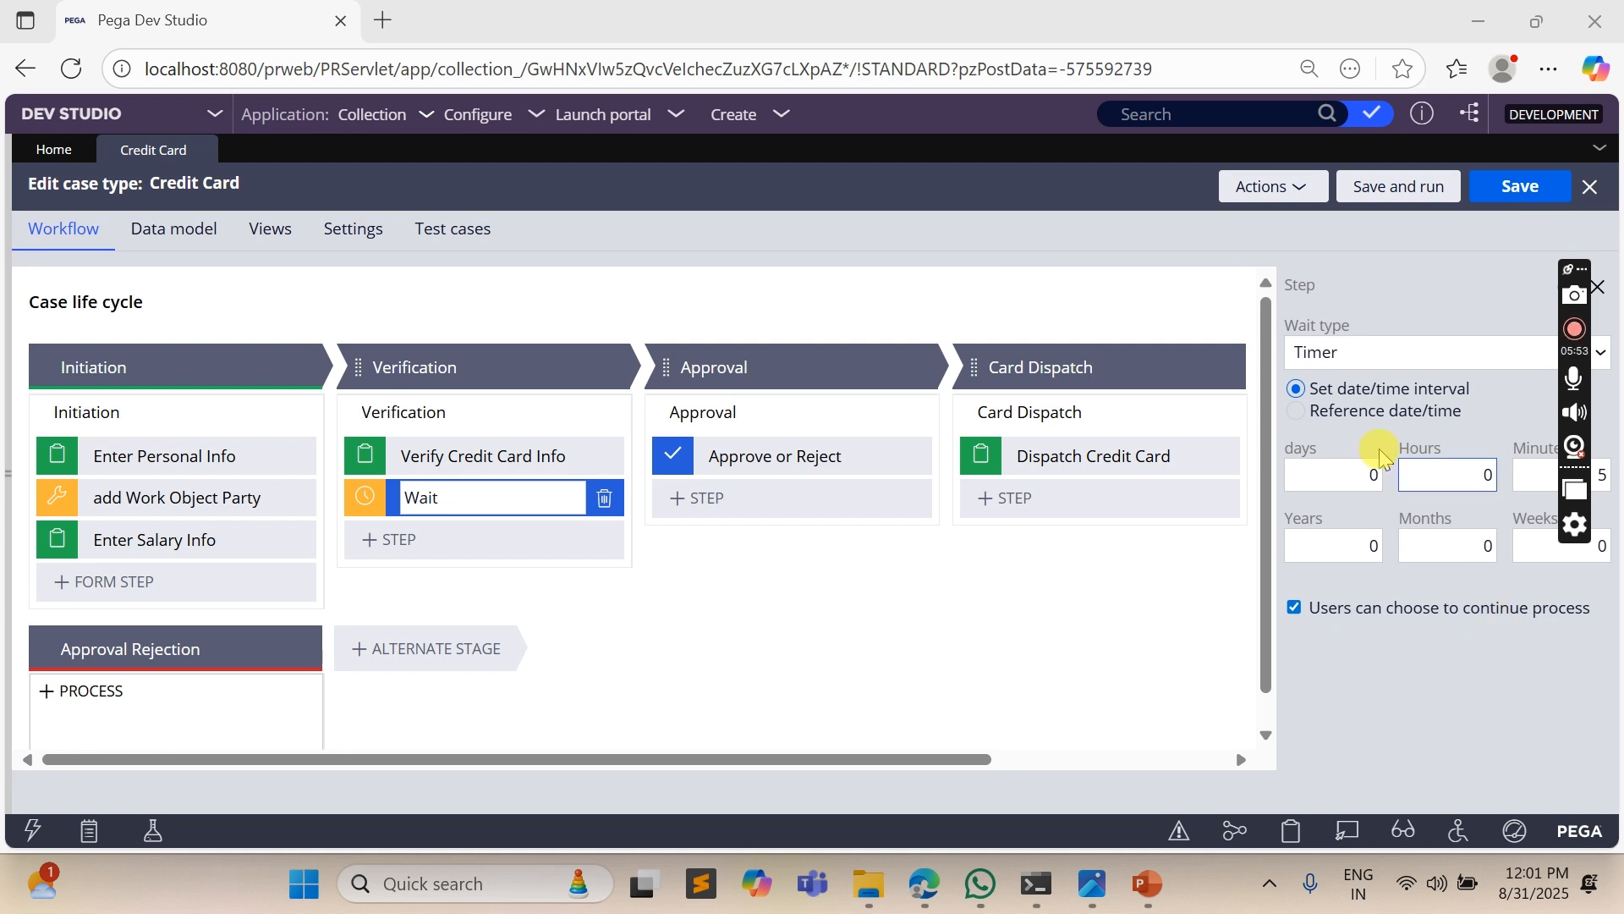
click(1519, 187)
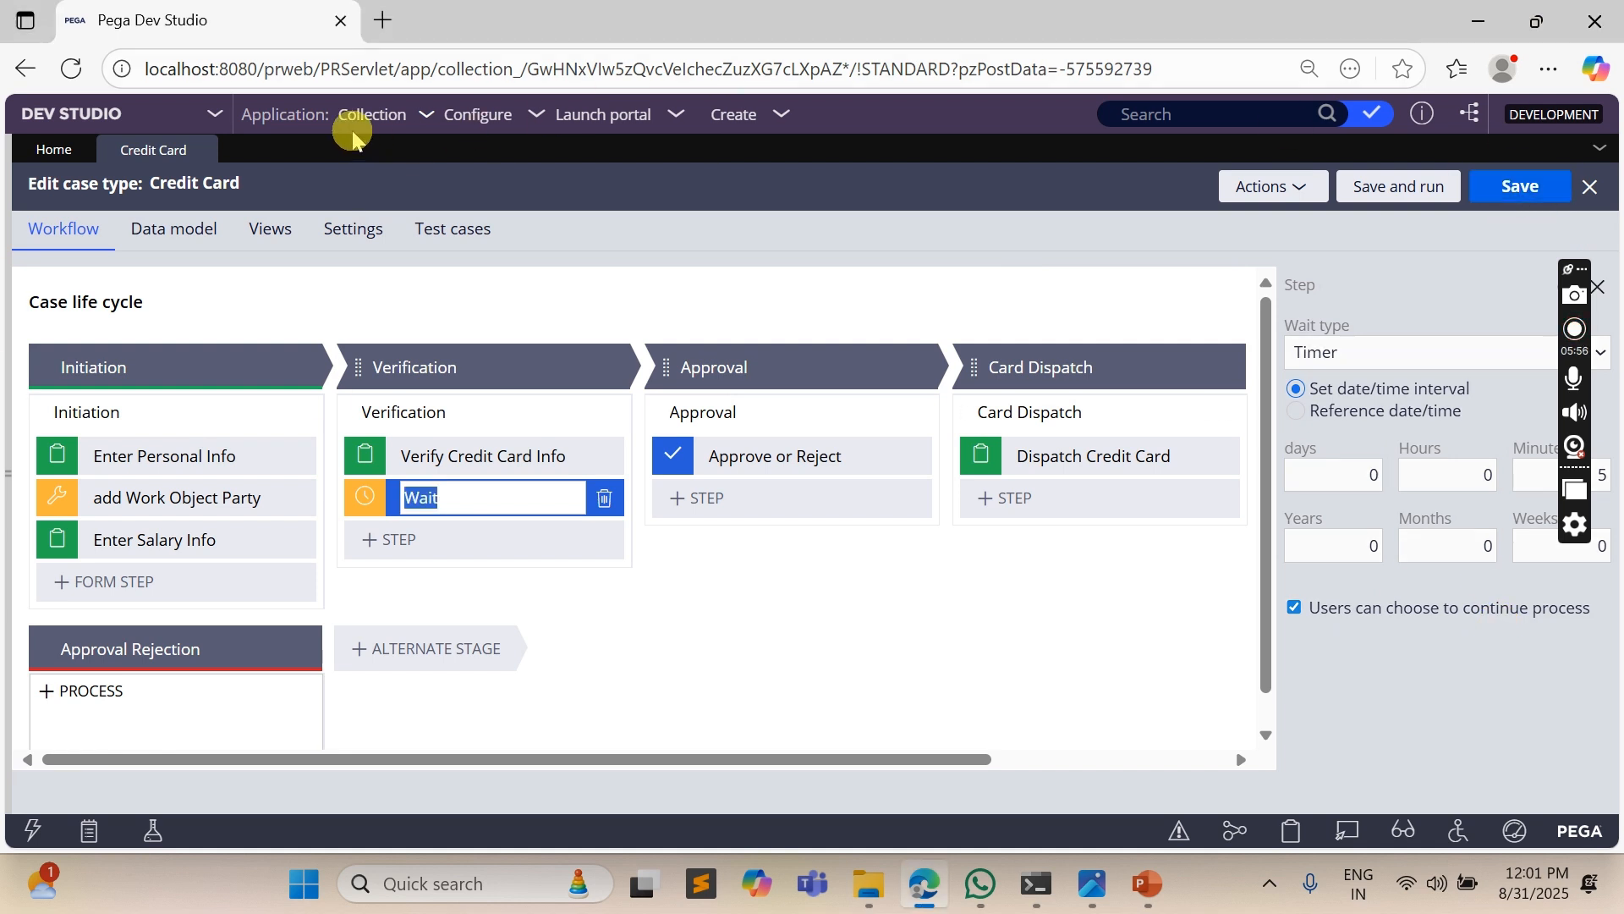
- Create a new Credit Card case to test the workflow
click(726, 119)
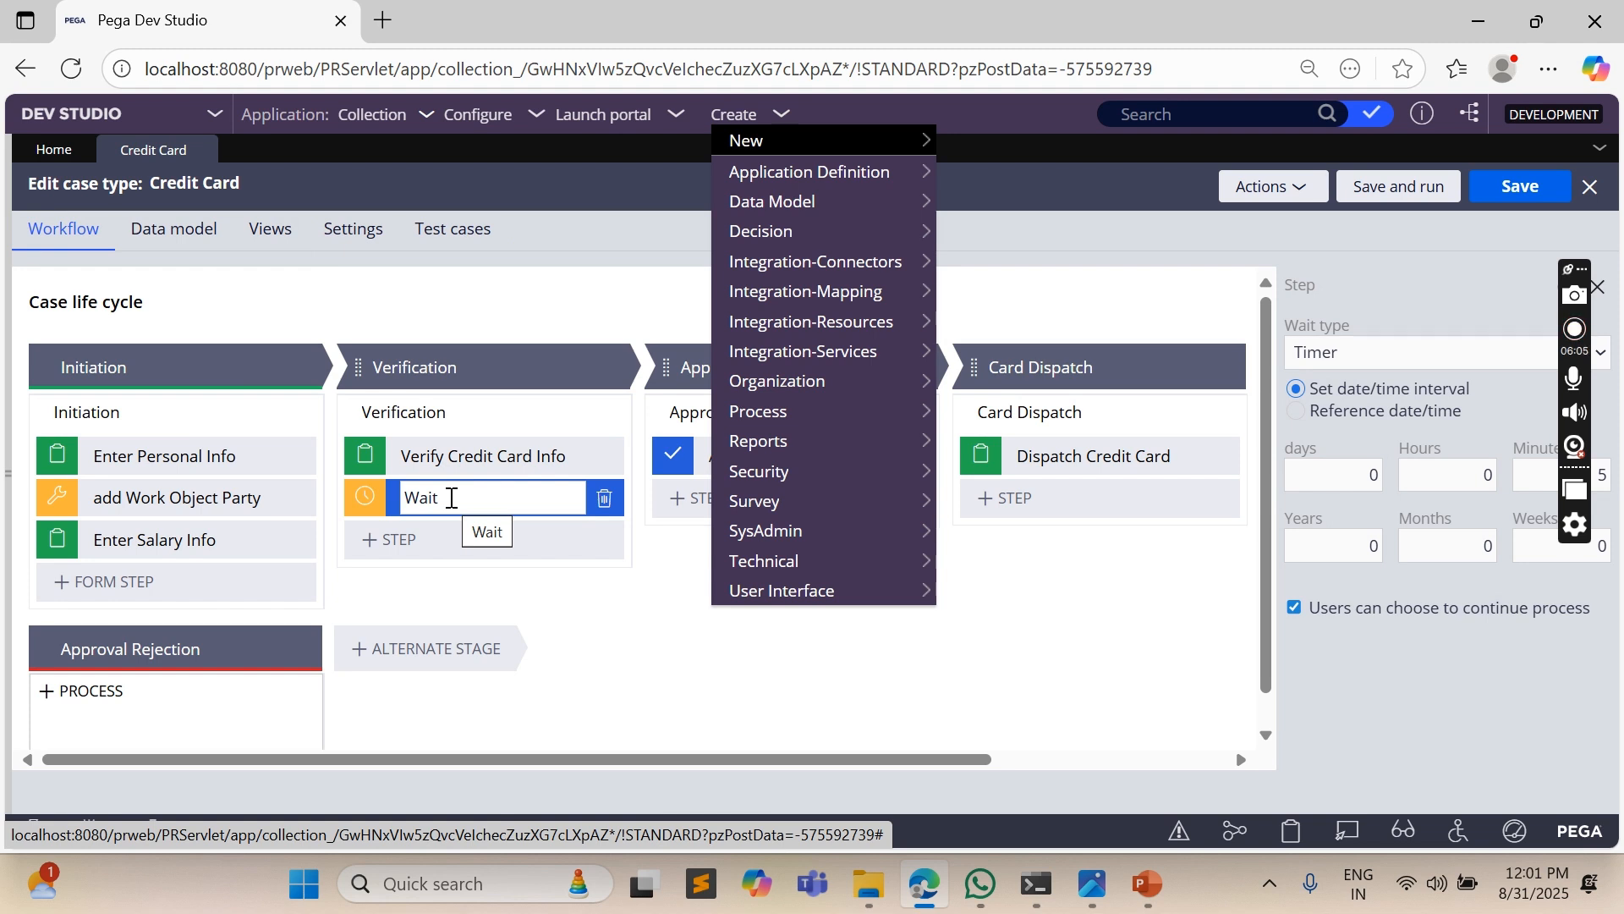
mouse_move(804, 144)
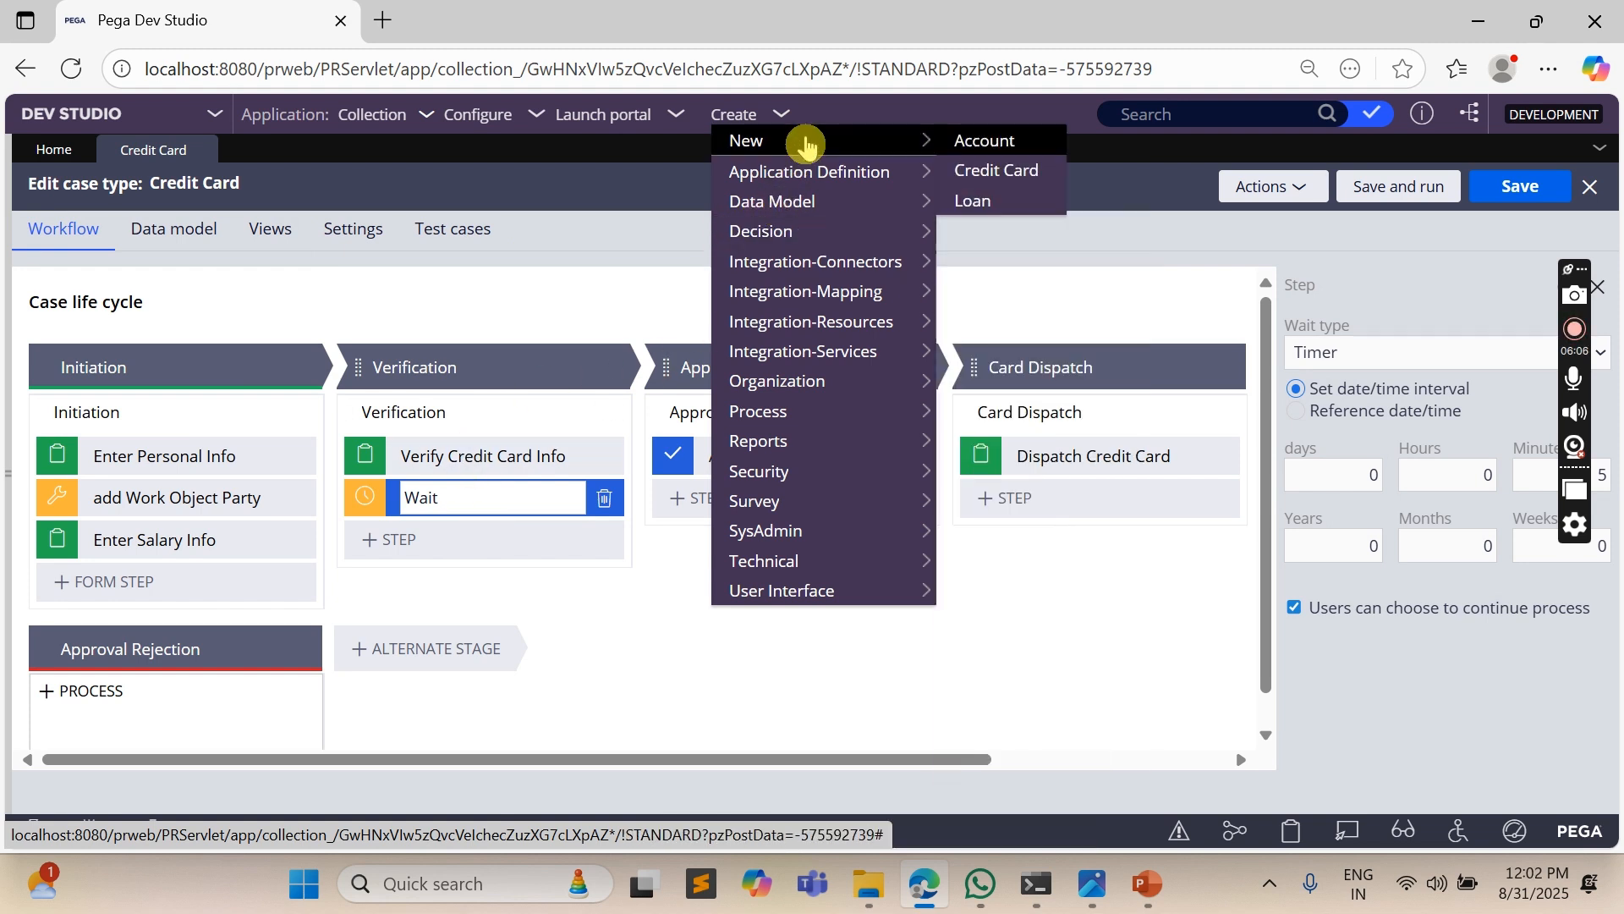
click(1031, 171)
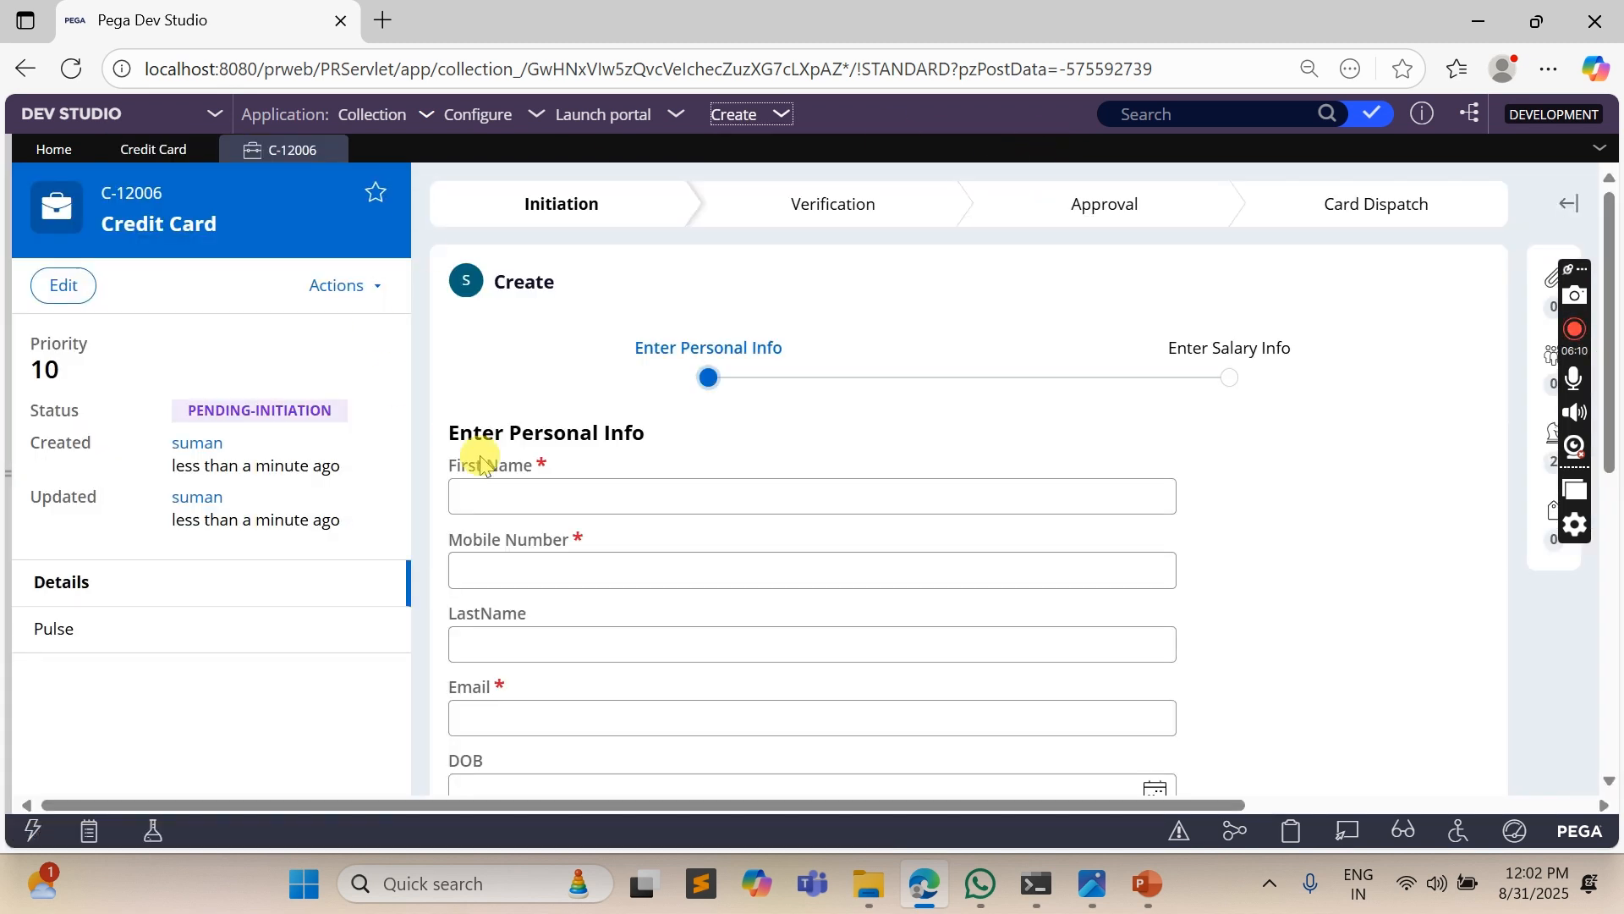
- Enter the applicant's first name, mobile number and email in the personal info form and continue to the salary info
click(565, 495)
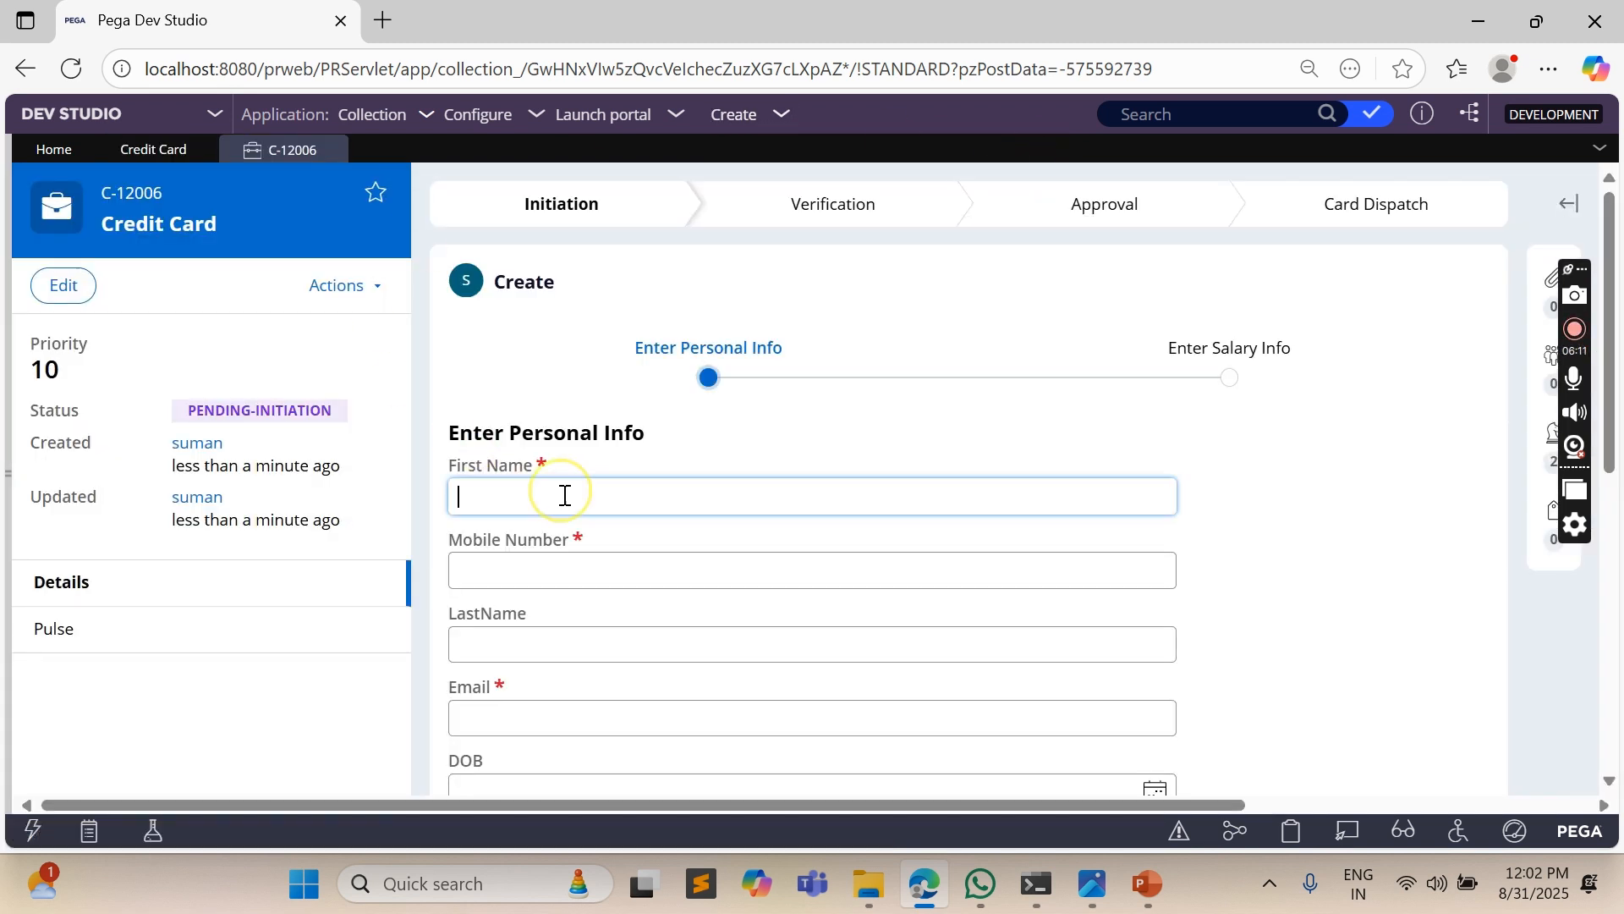
text(Suman)
key(Tab)
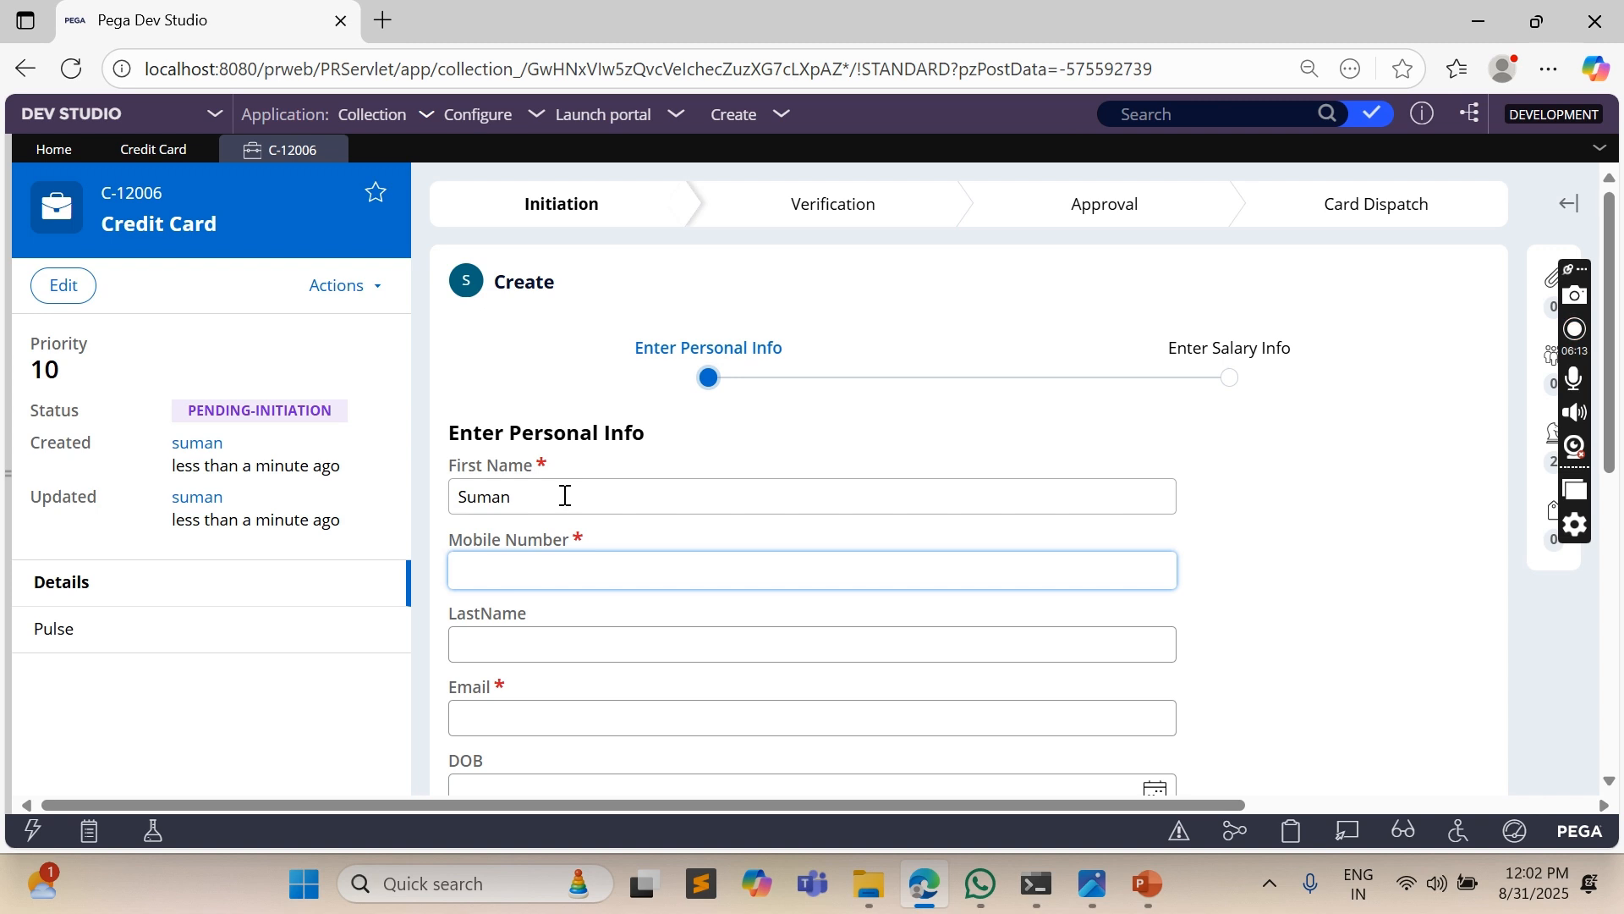
text(9898989898)
key(Tab)
key(Tab)
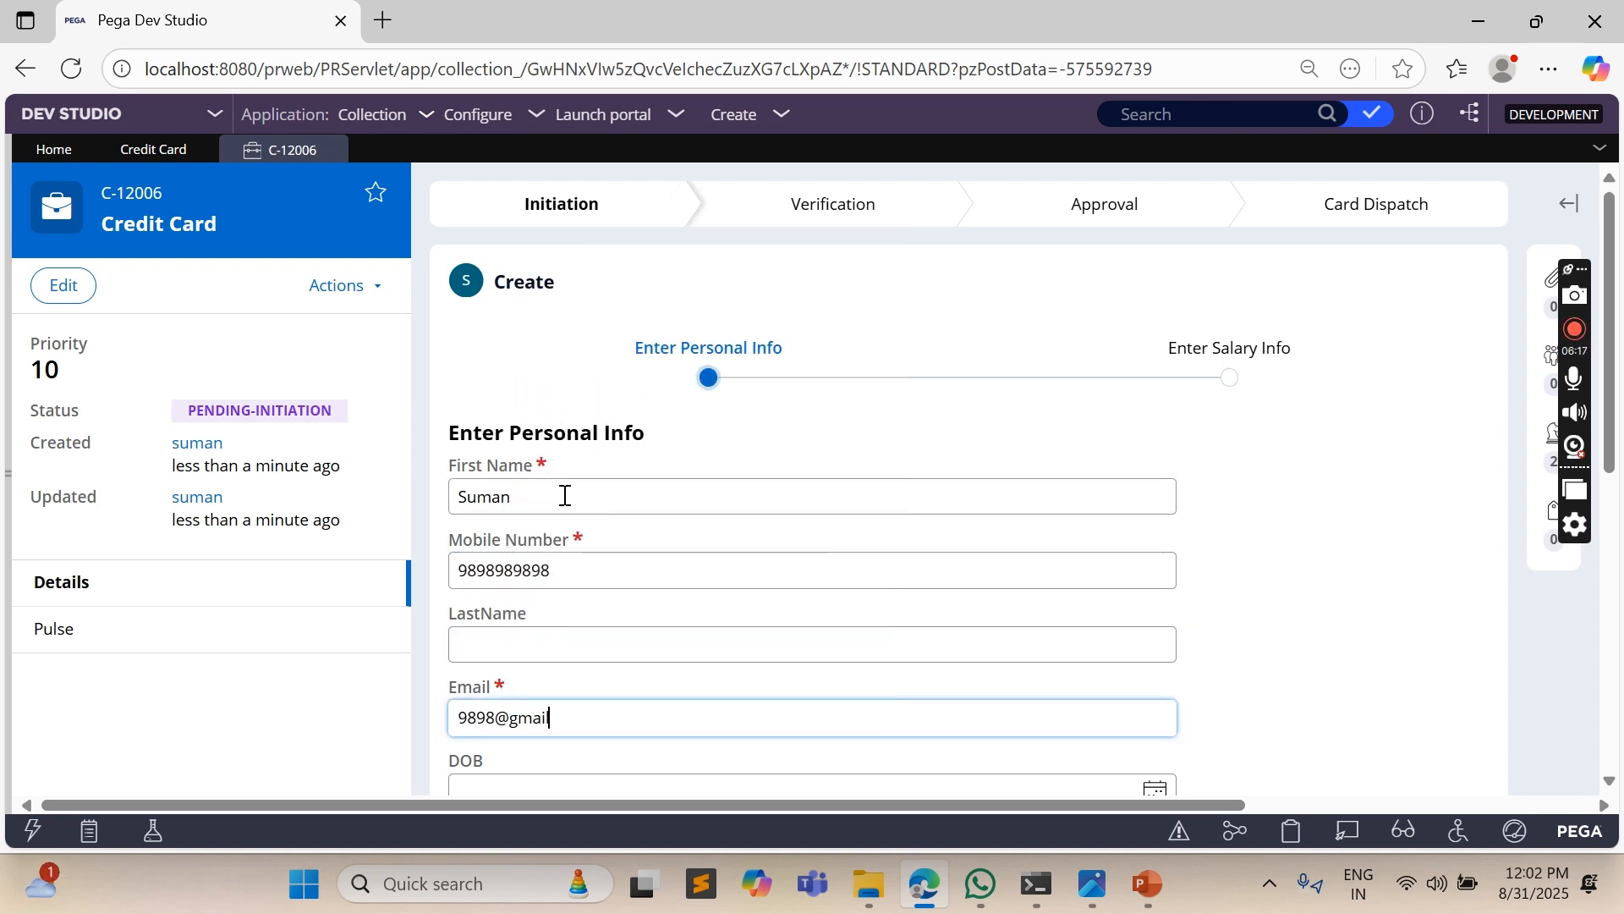
click(1337, 511)
scroll(1337, 513, down, 3)
scroll(1338, 516, down, 2)
click(1429, 558)
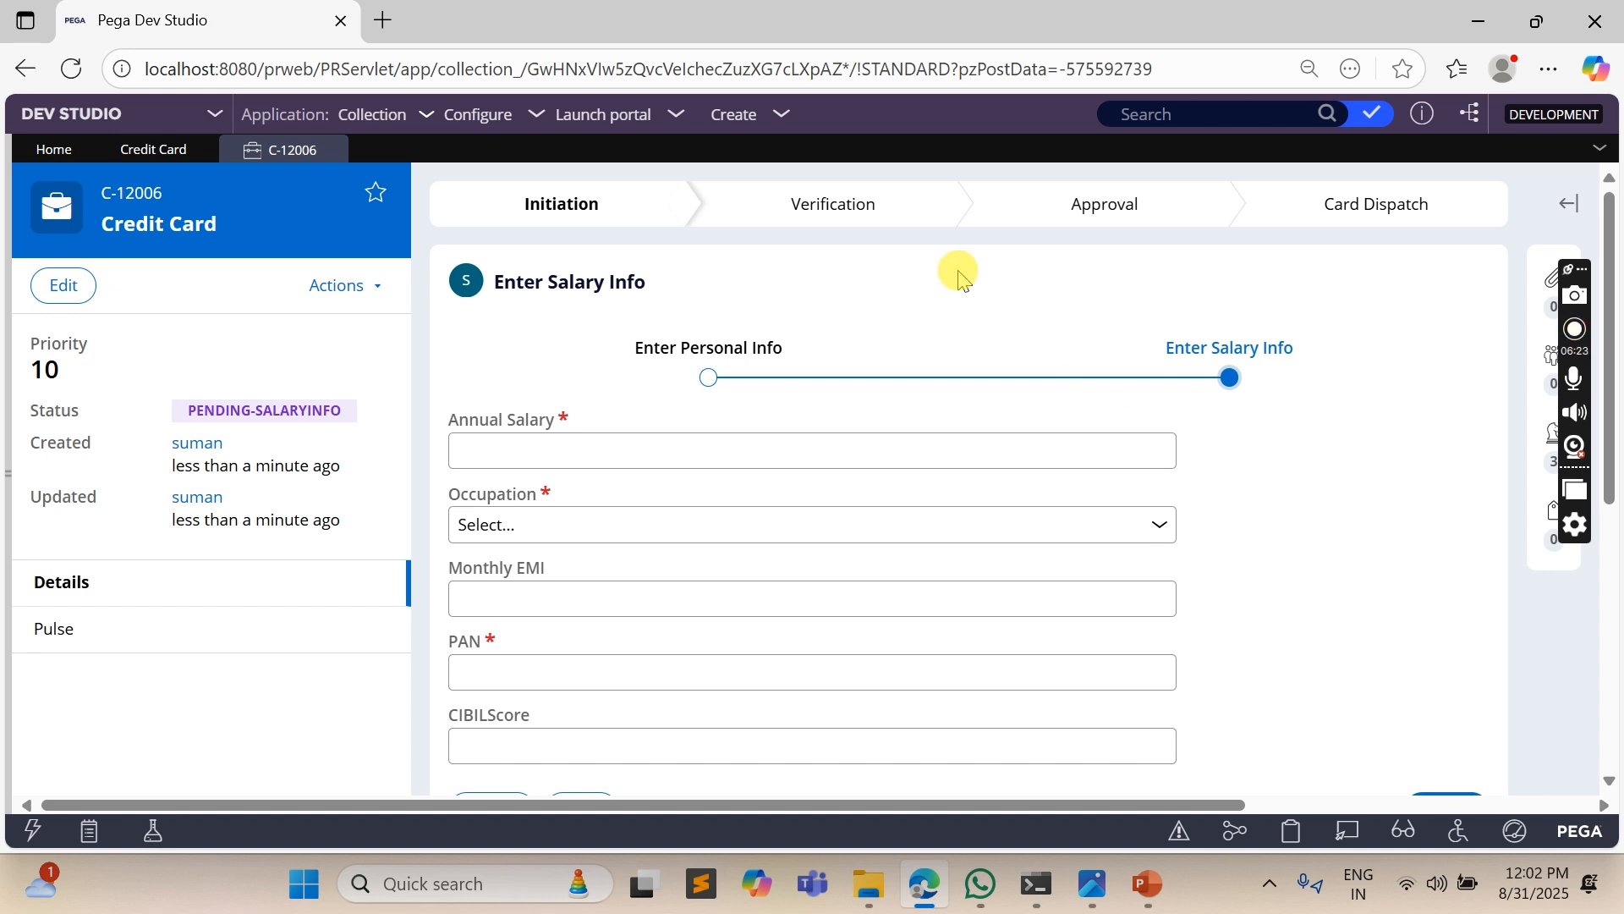
- Enter annual salary 434, occupation Private Employee, the applicant's PAN and CIBILScore 700, and finish creating the case
scroll(790, 347, down, 3)
scroll(791, 346, up, 2)
click(622, 329)
text(434)
click(581, 406)
click(537, 468)
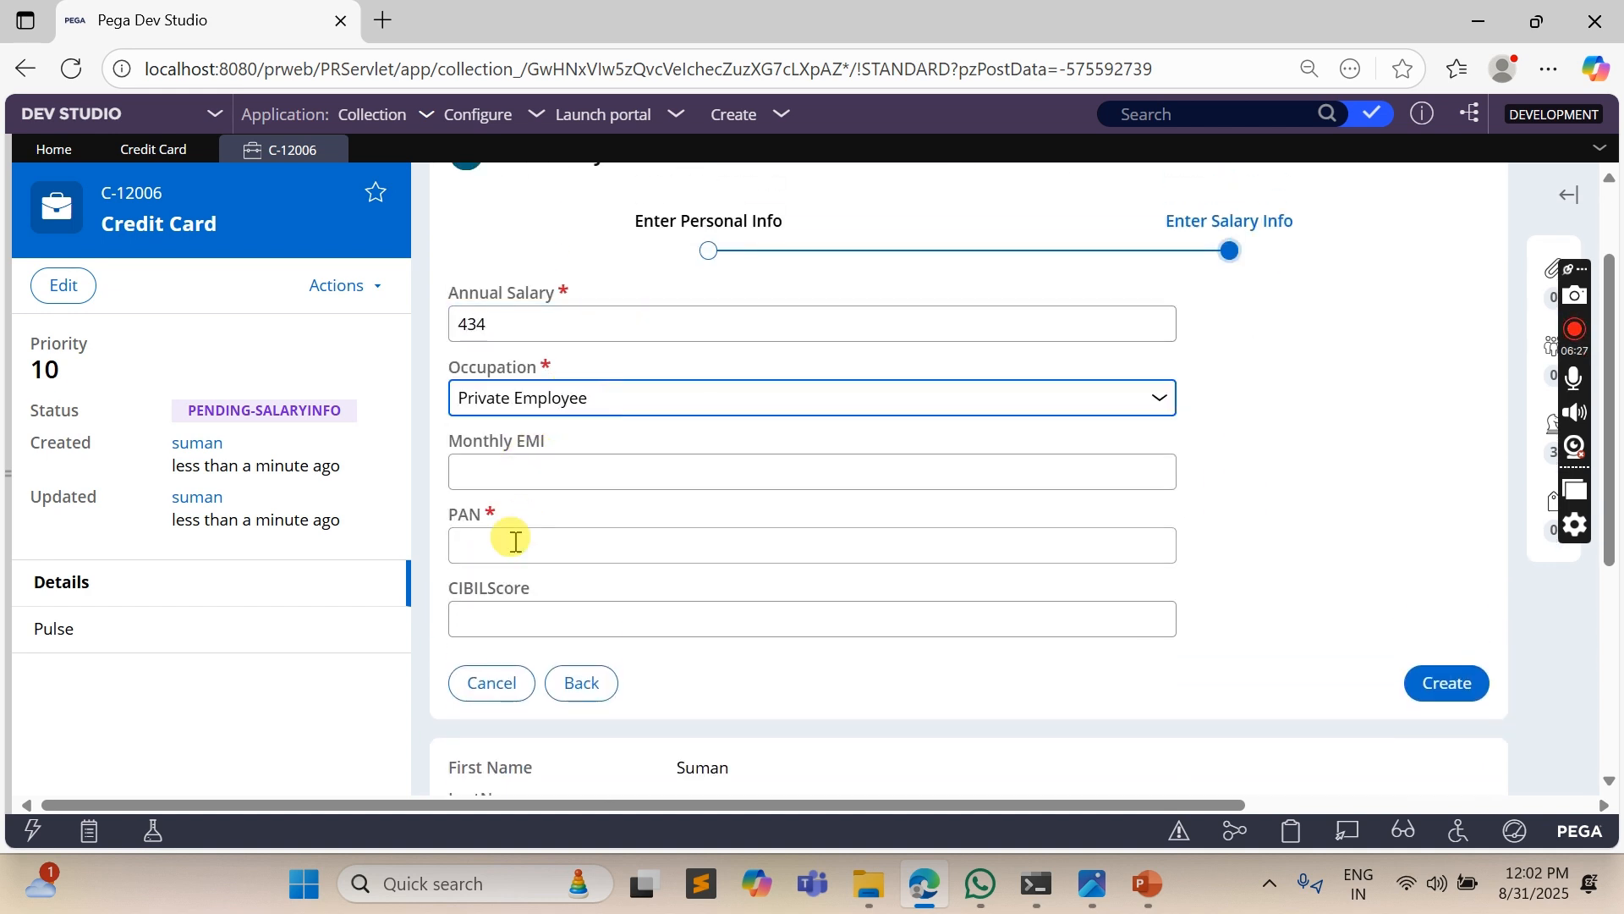
click(515, 544)
text(343)
click(1109, 619)
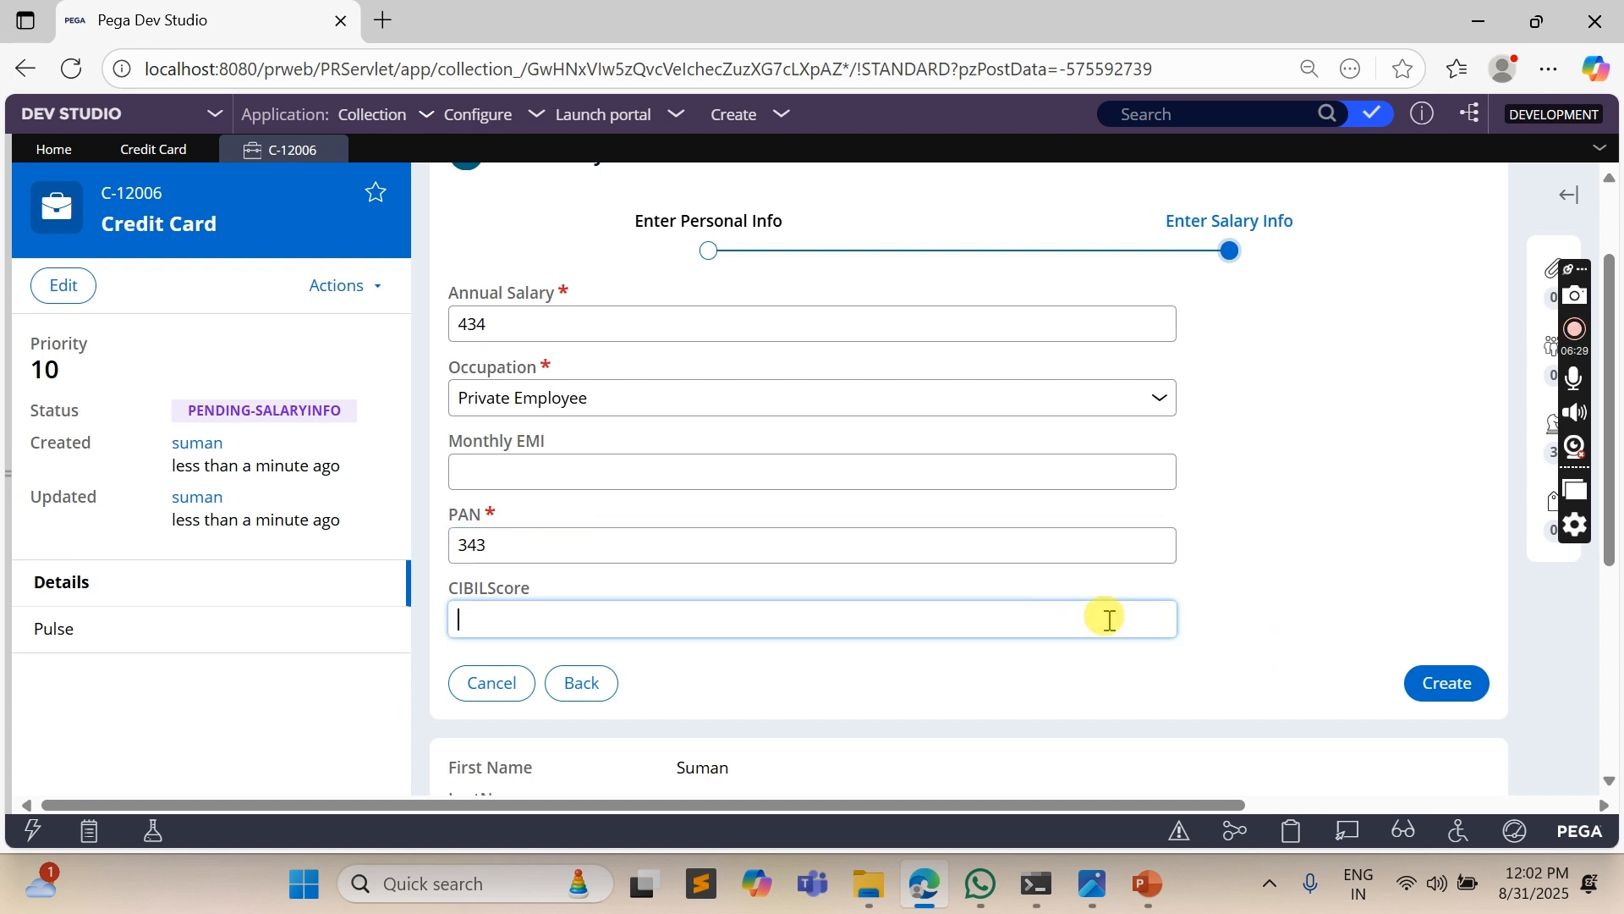
text(700)
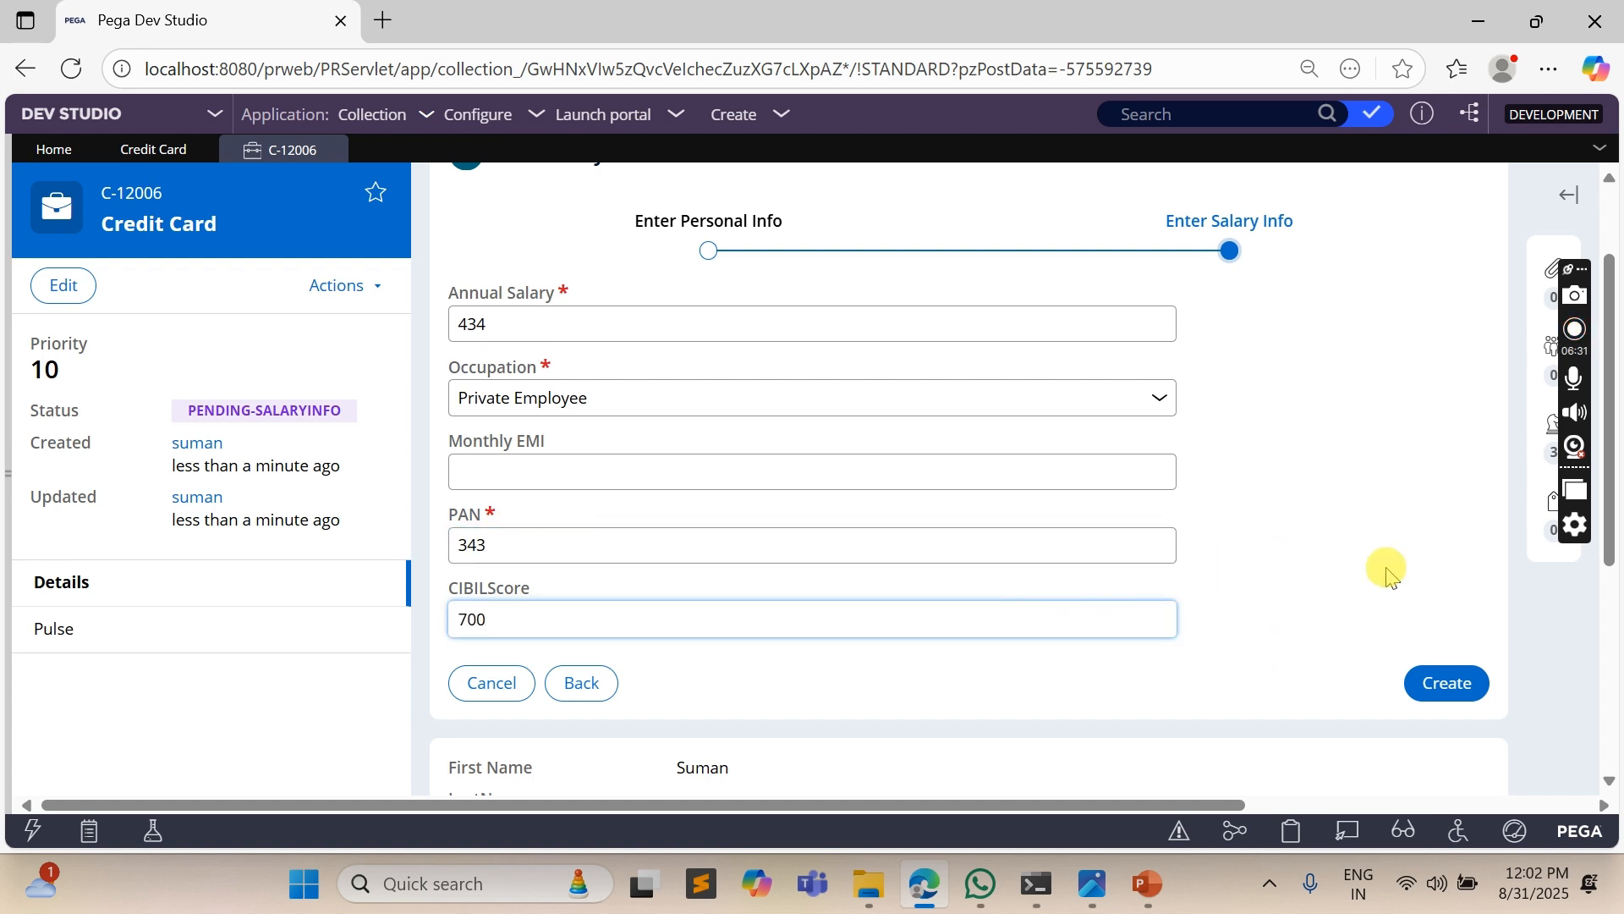
click(1429, 681)
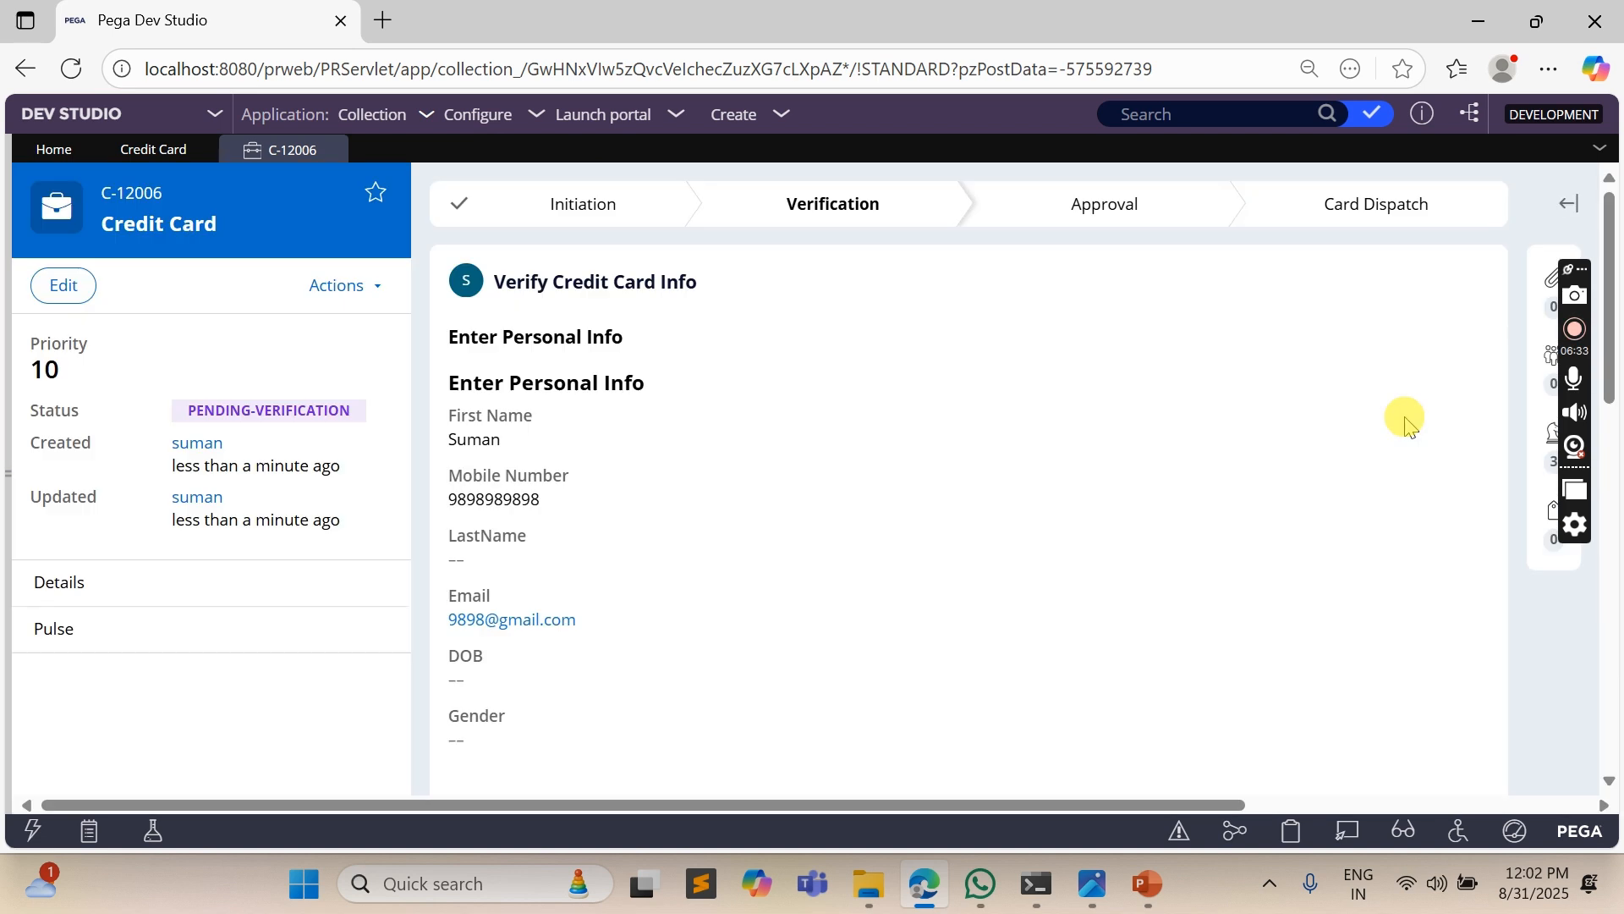
- Mark the salary as verified with Yes in Verify Credit Card Info and submit the assignment
scroll(780, 508, down, 5)
scroll(590, 505, down, 3)
click(537, 545)
click(458, 430)
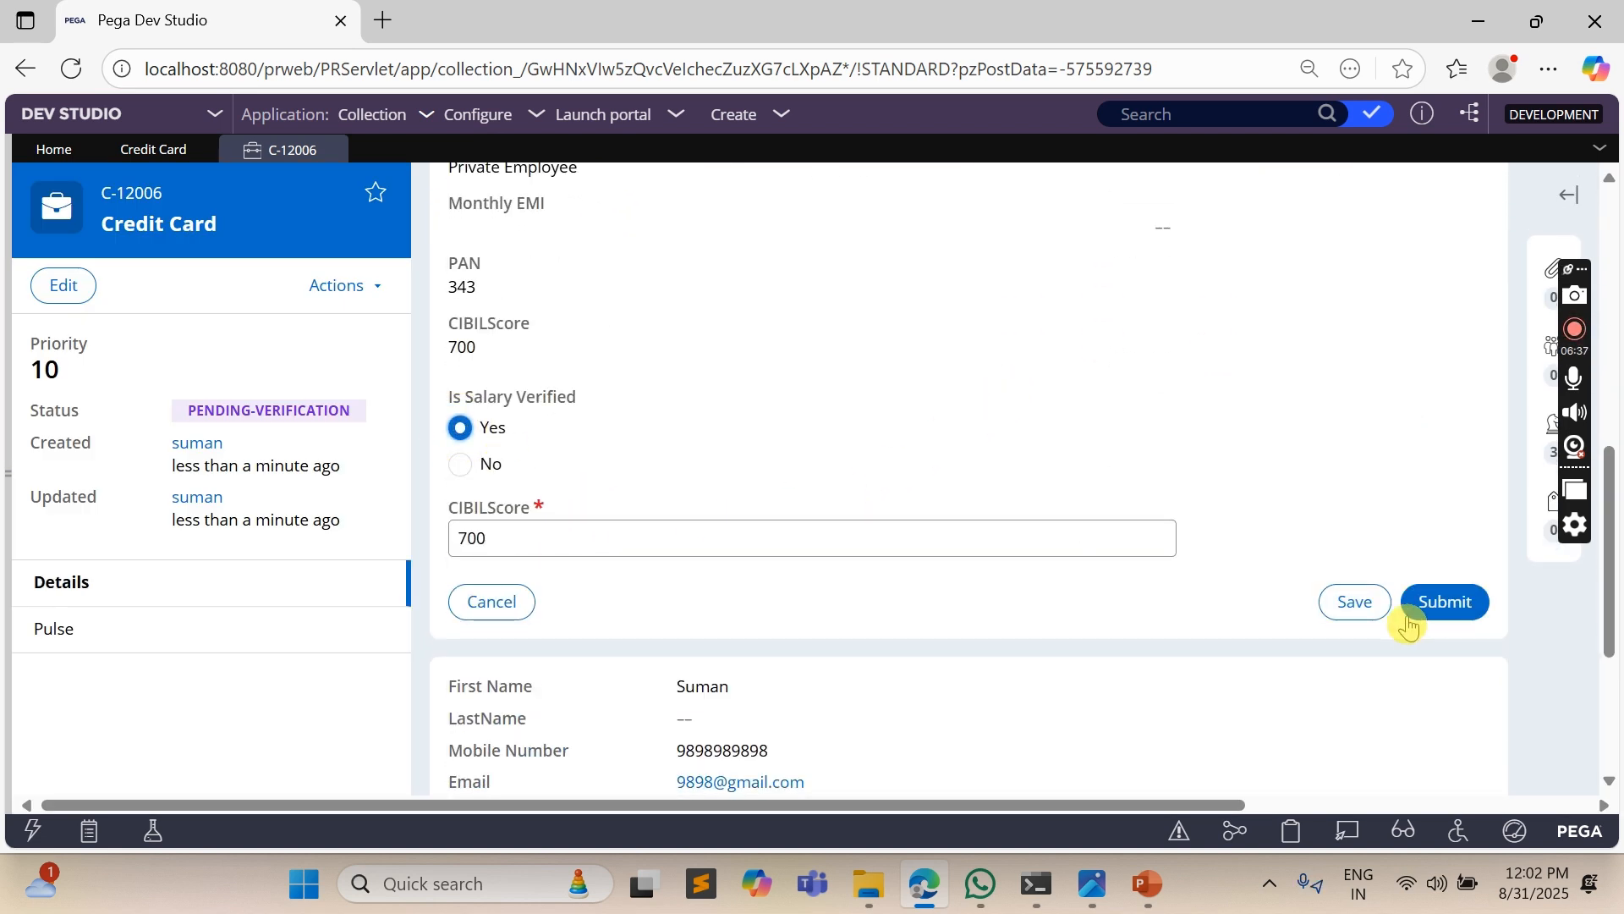
scroll(1142, 288, up, 3)
scroll(1091, 313, up, 3)
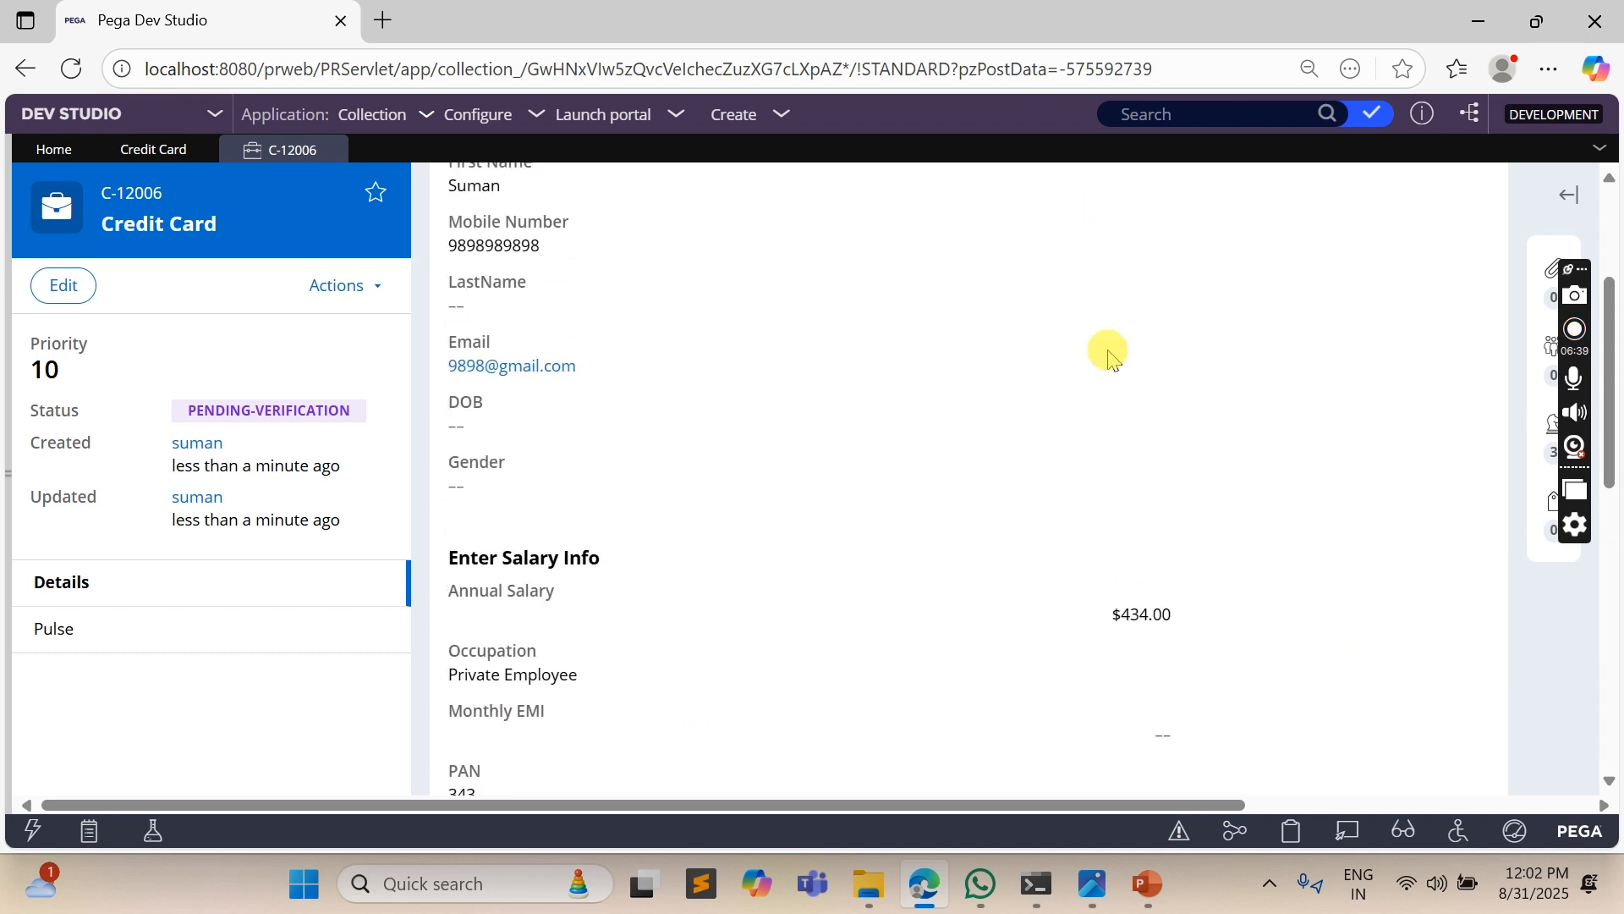
scroll(1146, 428, down, 8)
click(1448, 476)
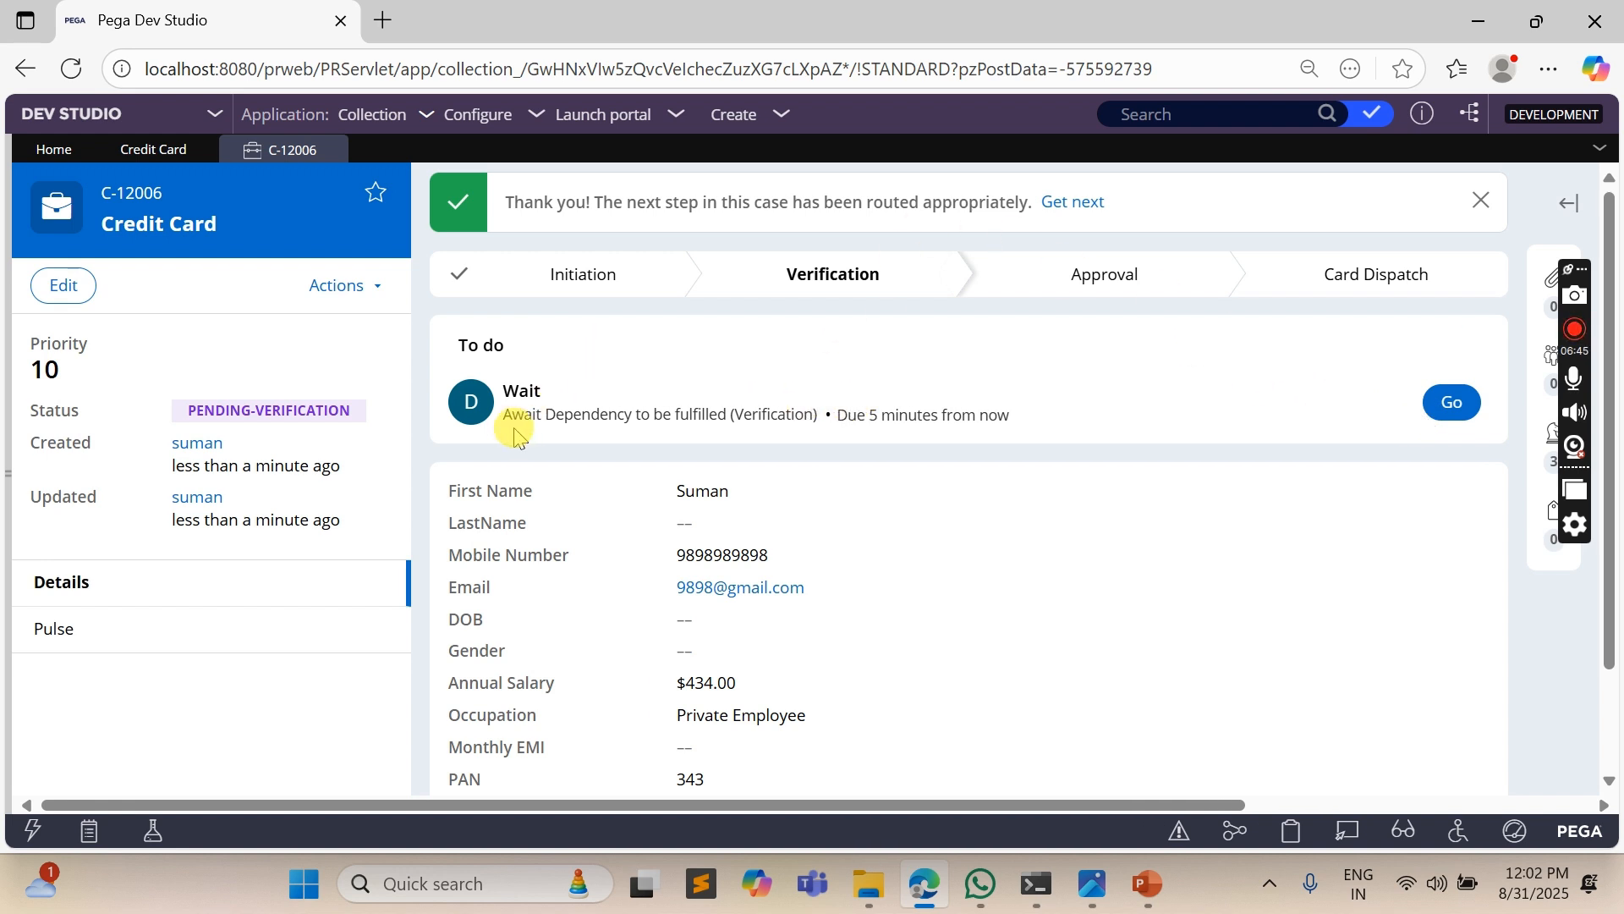
- Open the case's pending Wait assignment and compare its due time with the Wait step configured in the case type
drag(503, 414, 1013, 409)
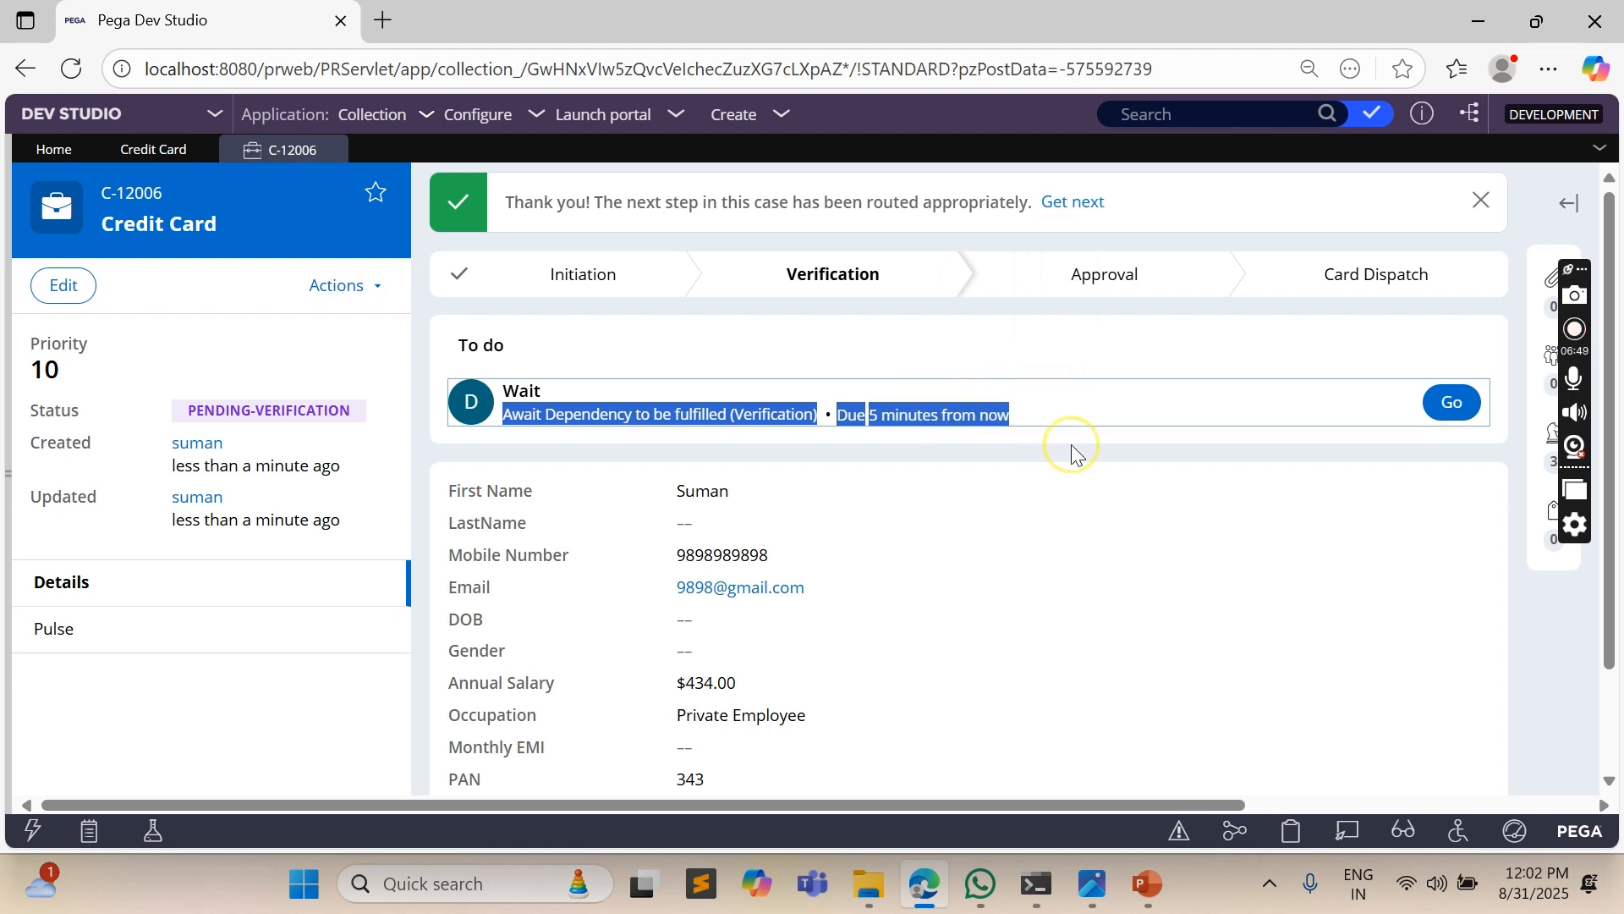
click(1438, 413)
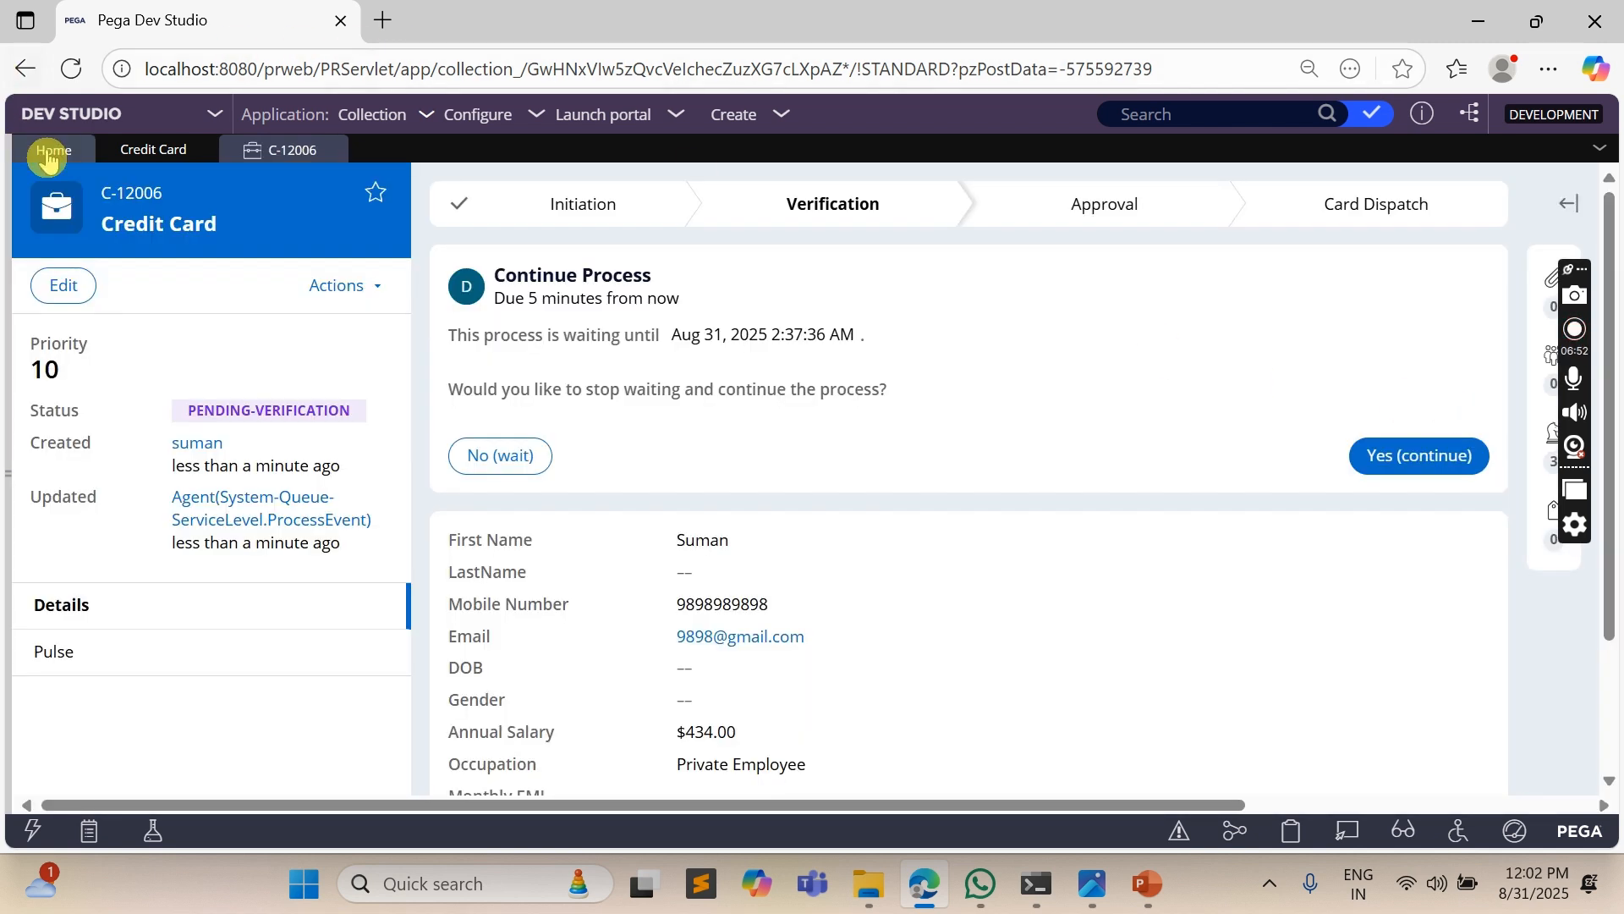
click(127, 156)
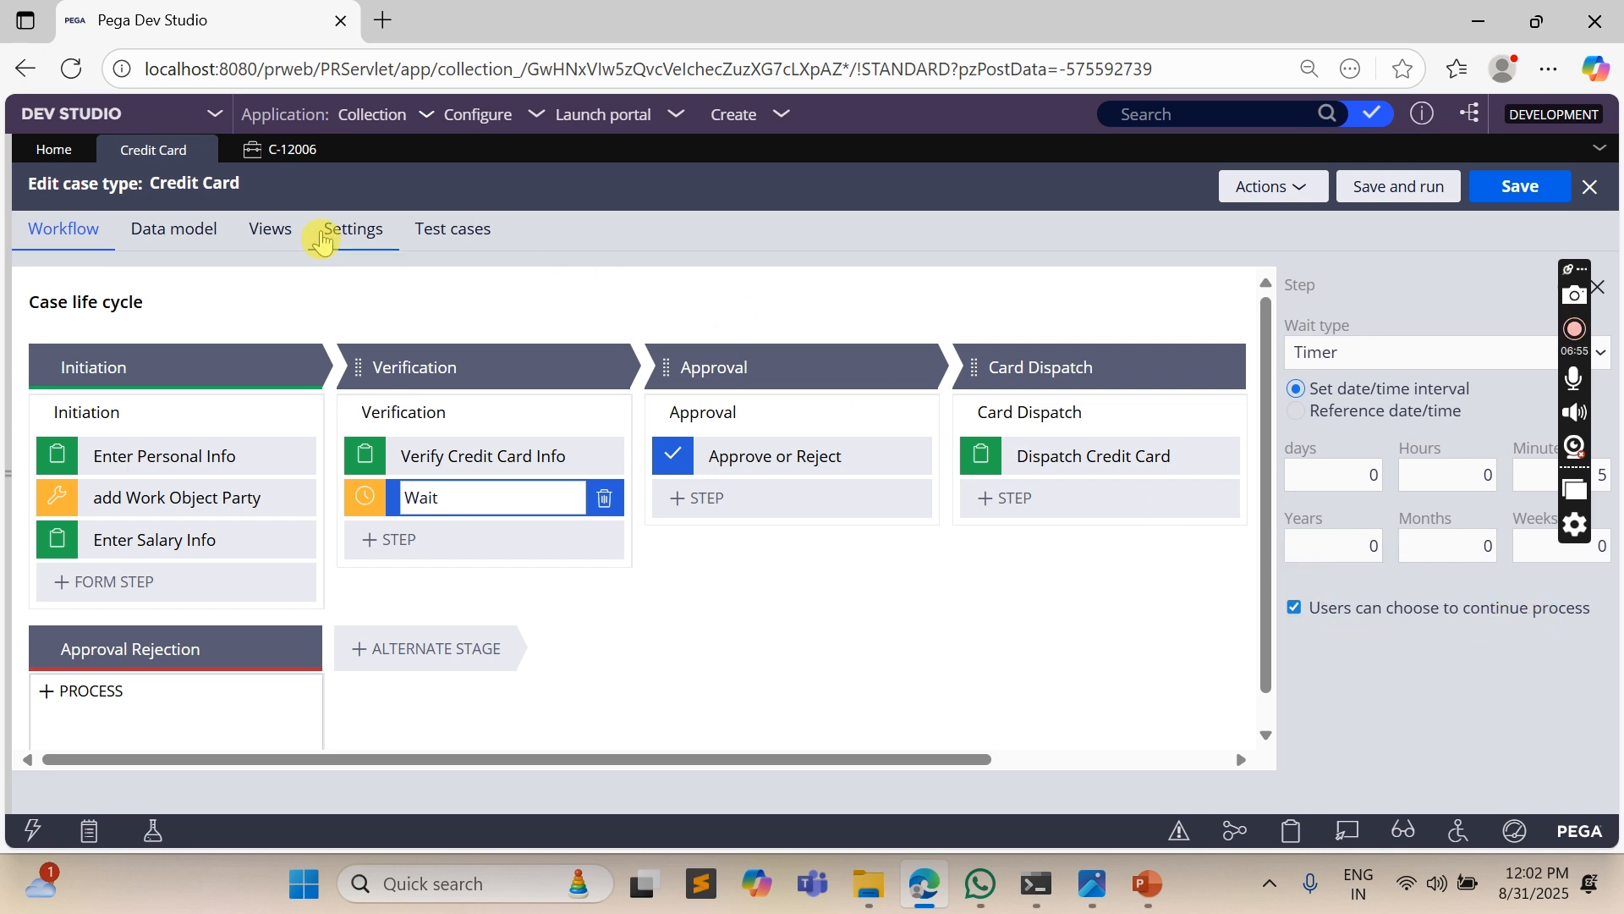
click(282, 161)
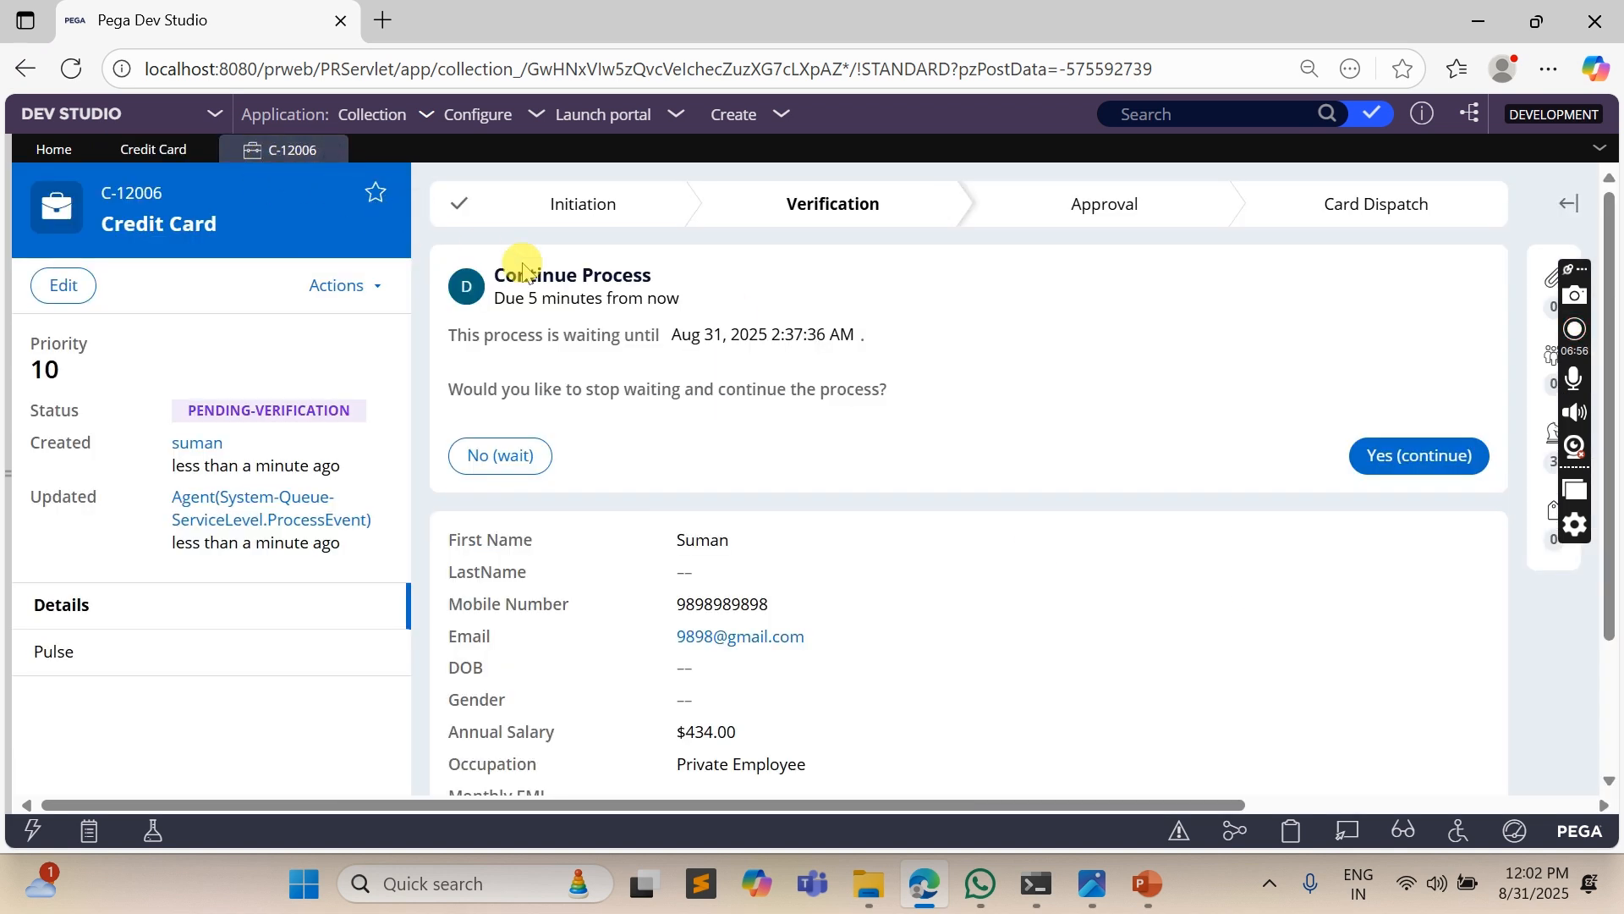
- Check the date and time until which the case's Continue Process assignment is waiting
drag(449, 333, 687, 326)
click(594, 377)
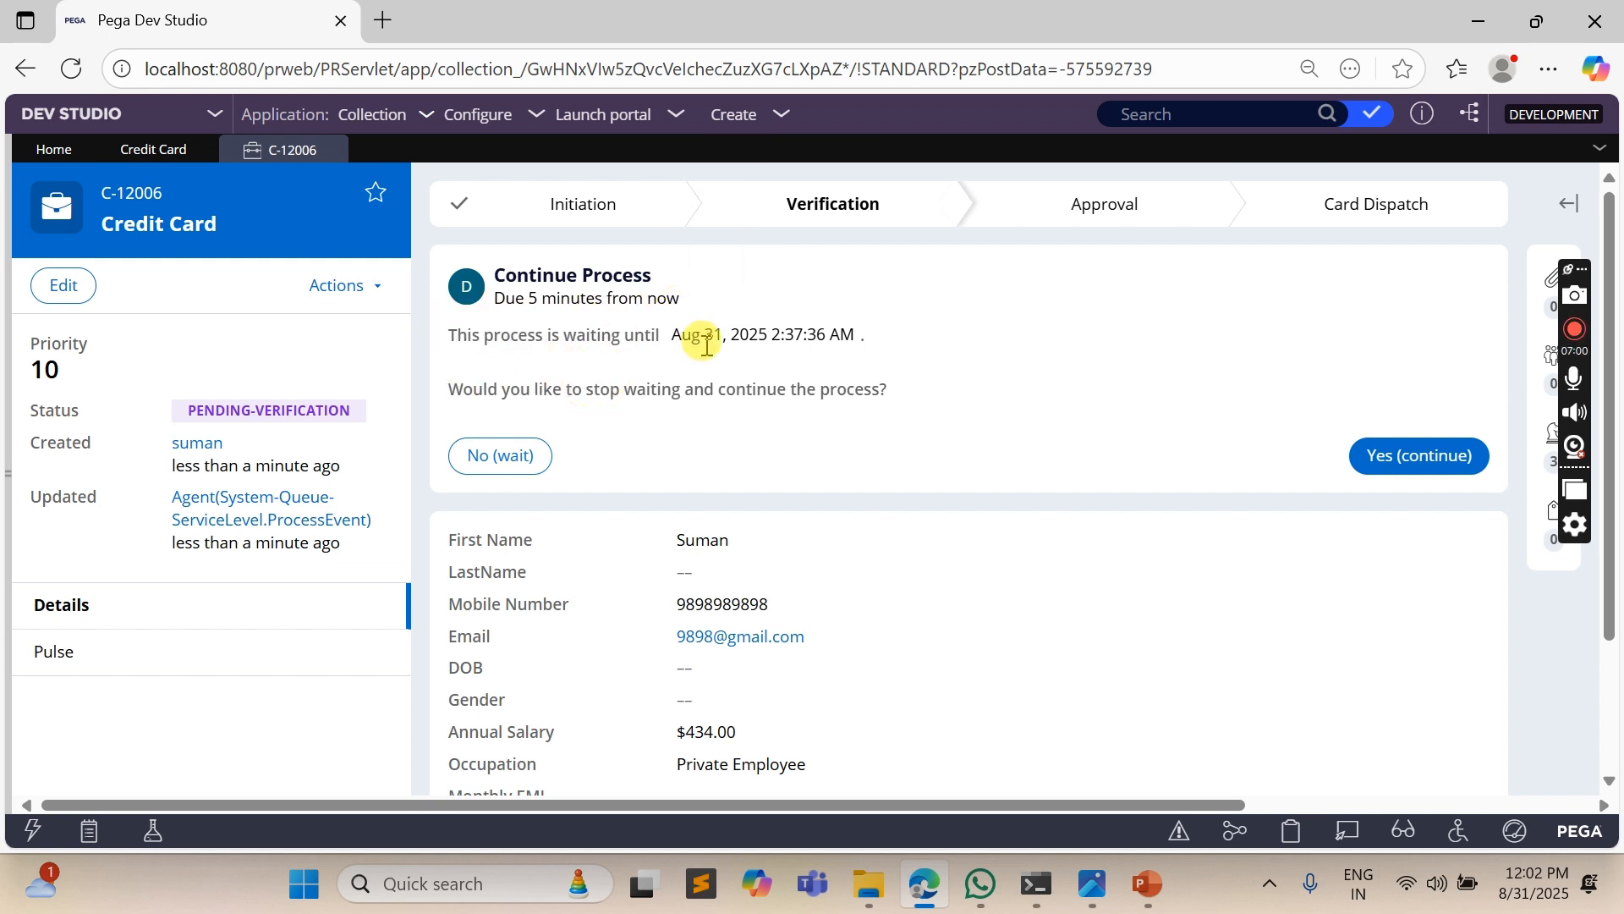
drag(769, 332, 856, 339)
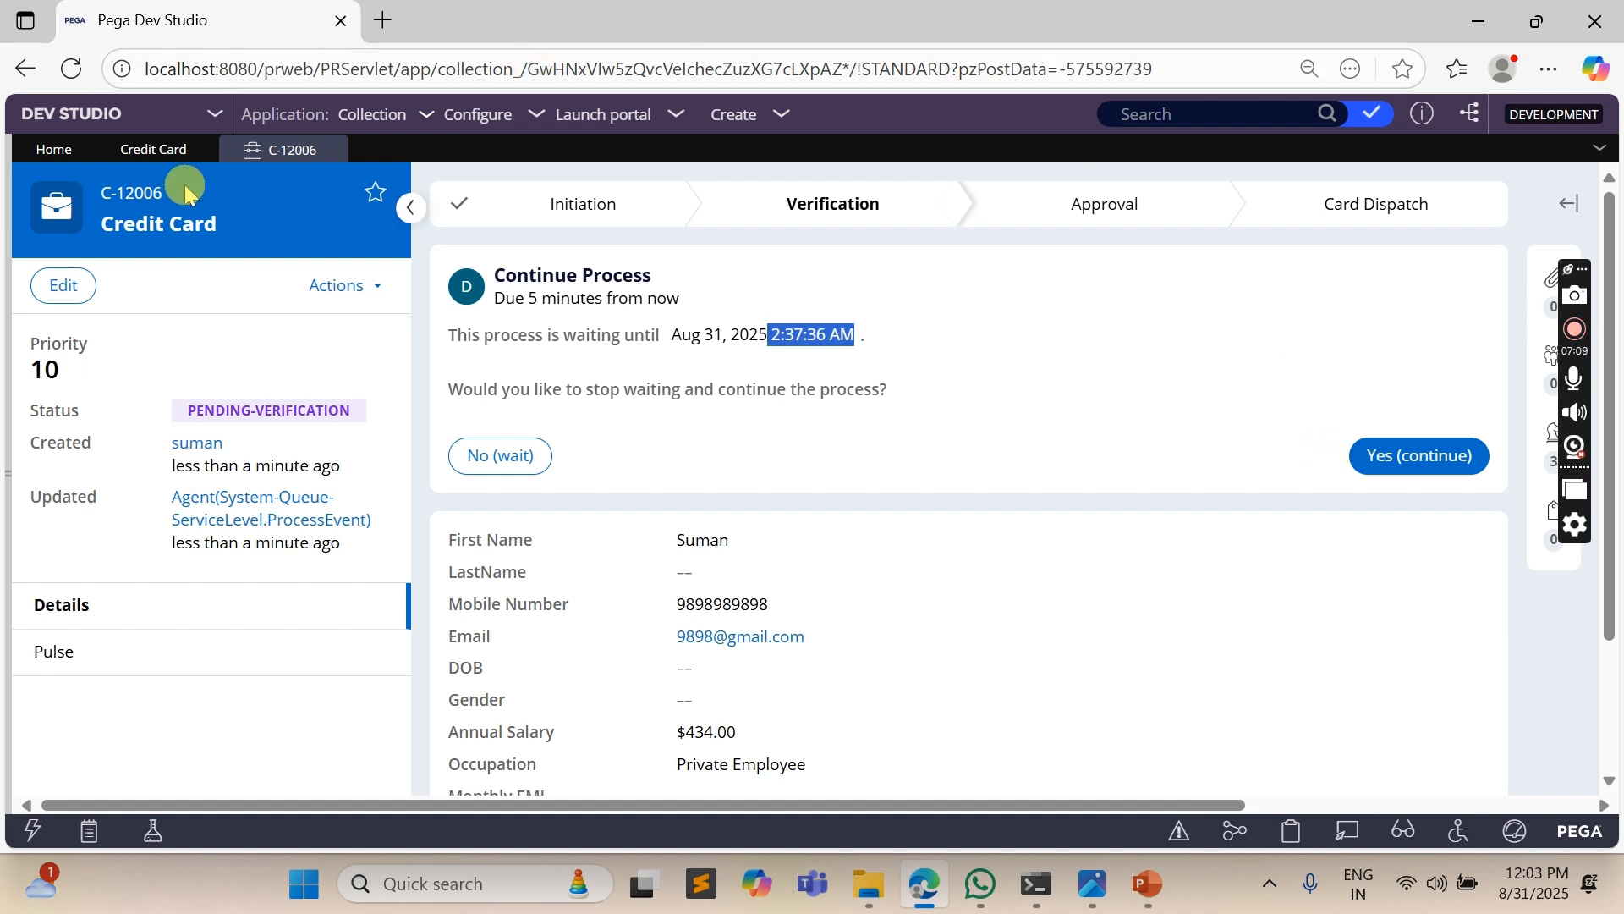
- Turn off the Wait step's option letting users continue the process, and save the Credit Card case type
click(155, 150)
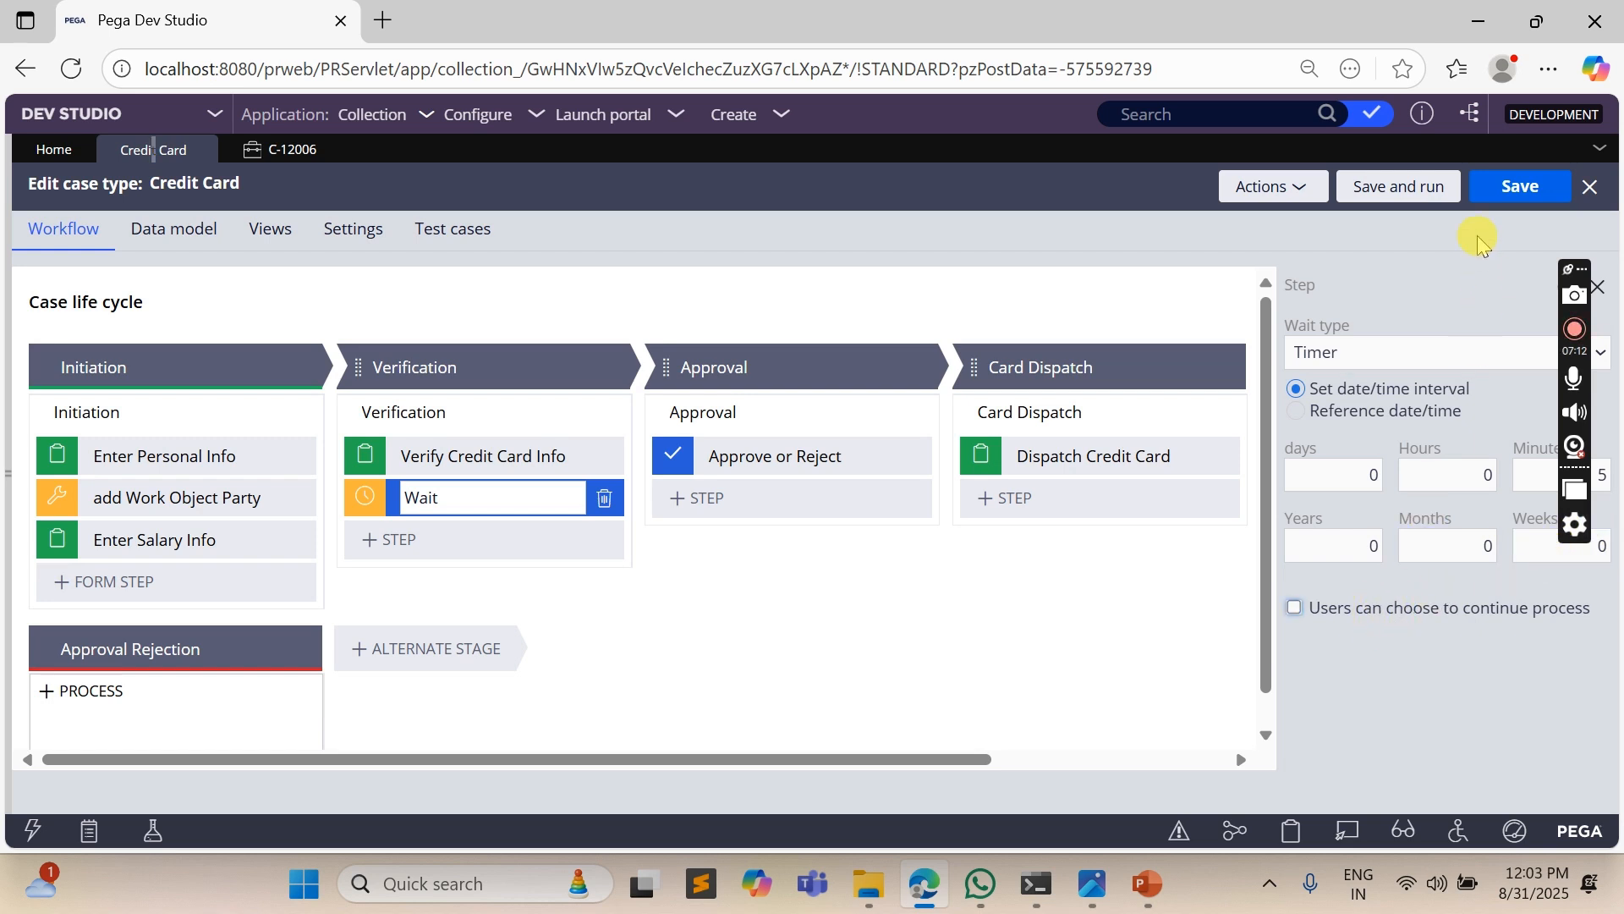
click(1523, 187)
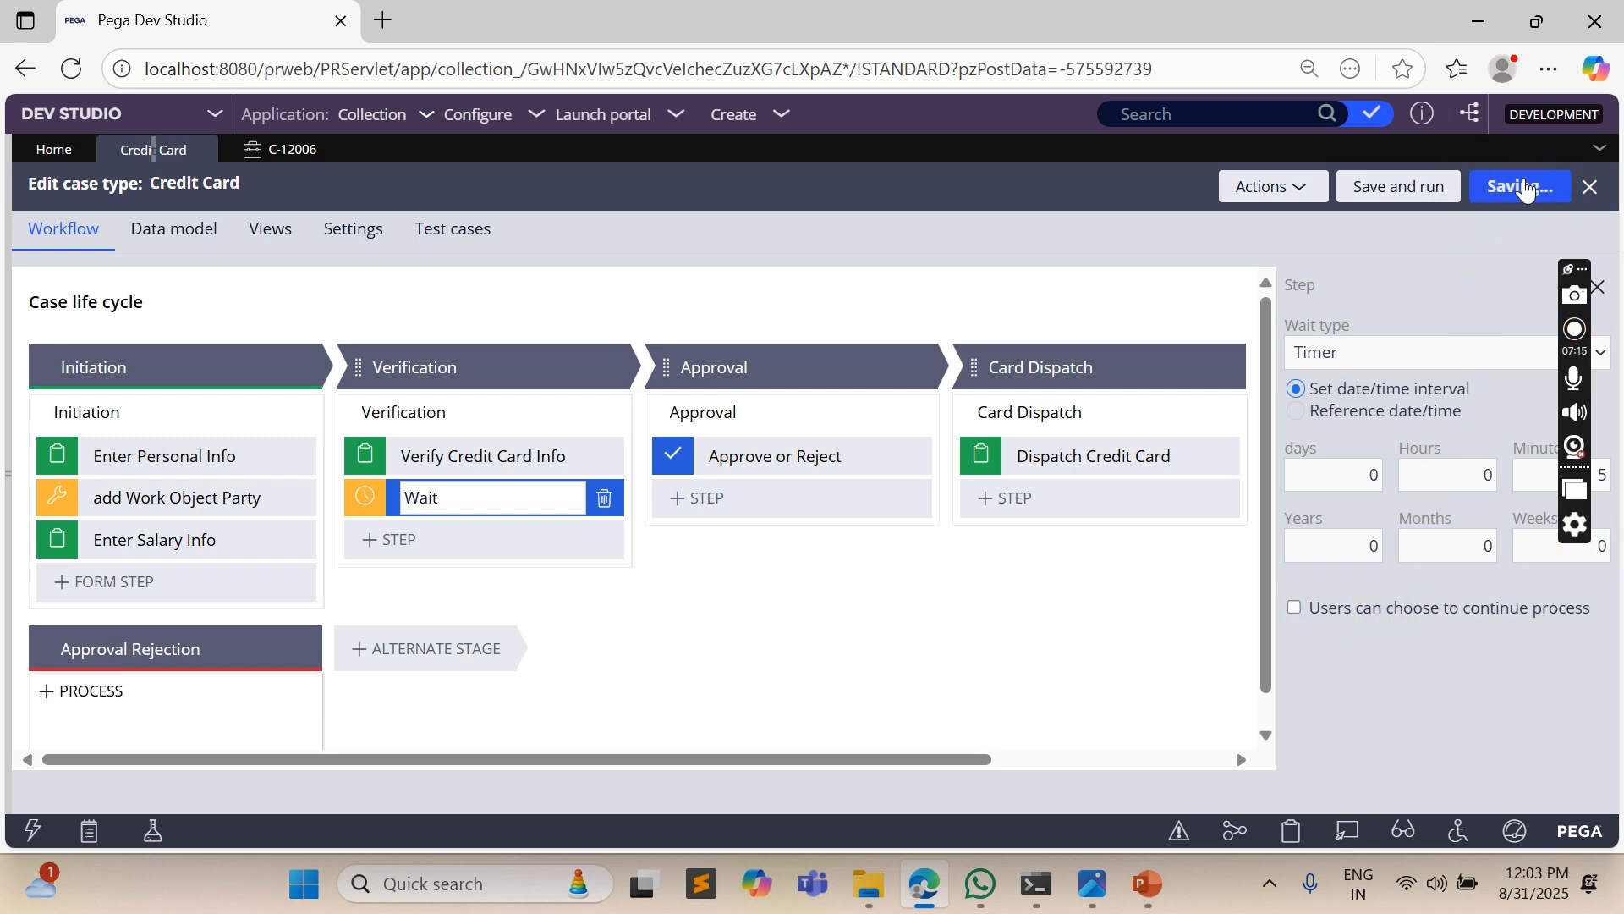
click(744, 122)
mouse_move(823, 138)
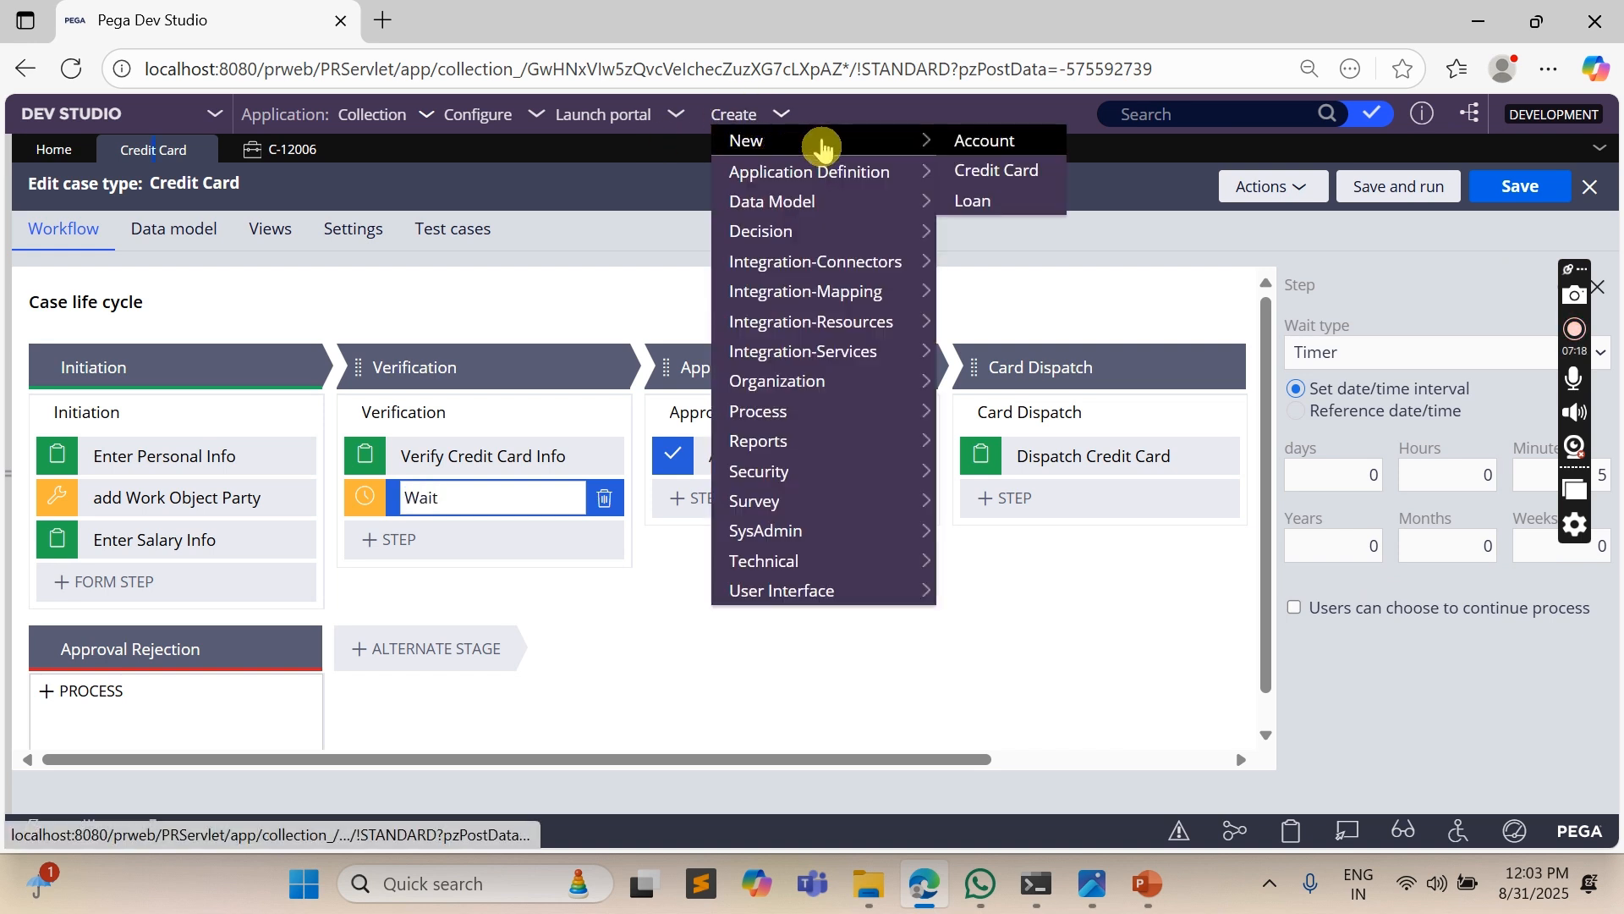
click(972, 200)
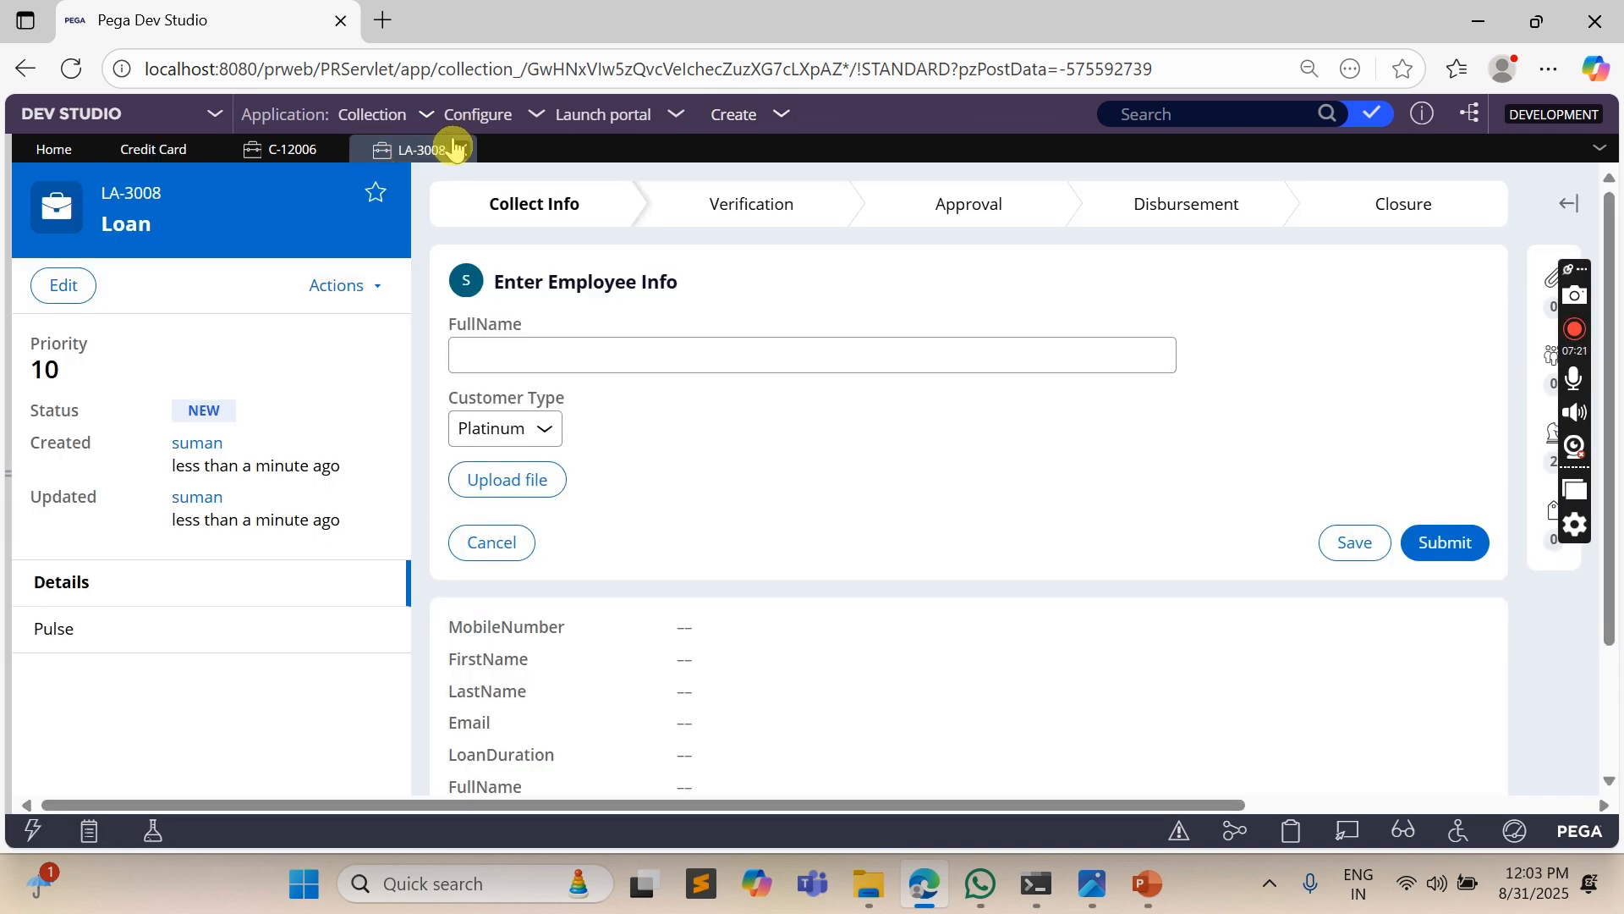
click(461, 149)
- Create a new Credit Card case, enter the applicant's first name, mobile number and email, and continue to the salary info
click(734, 114)
mouse_move(888, 146)
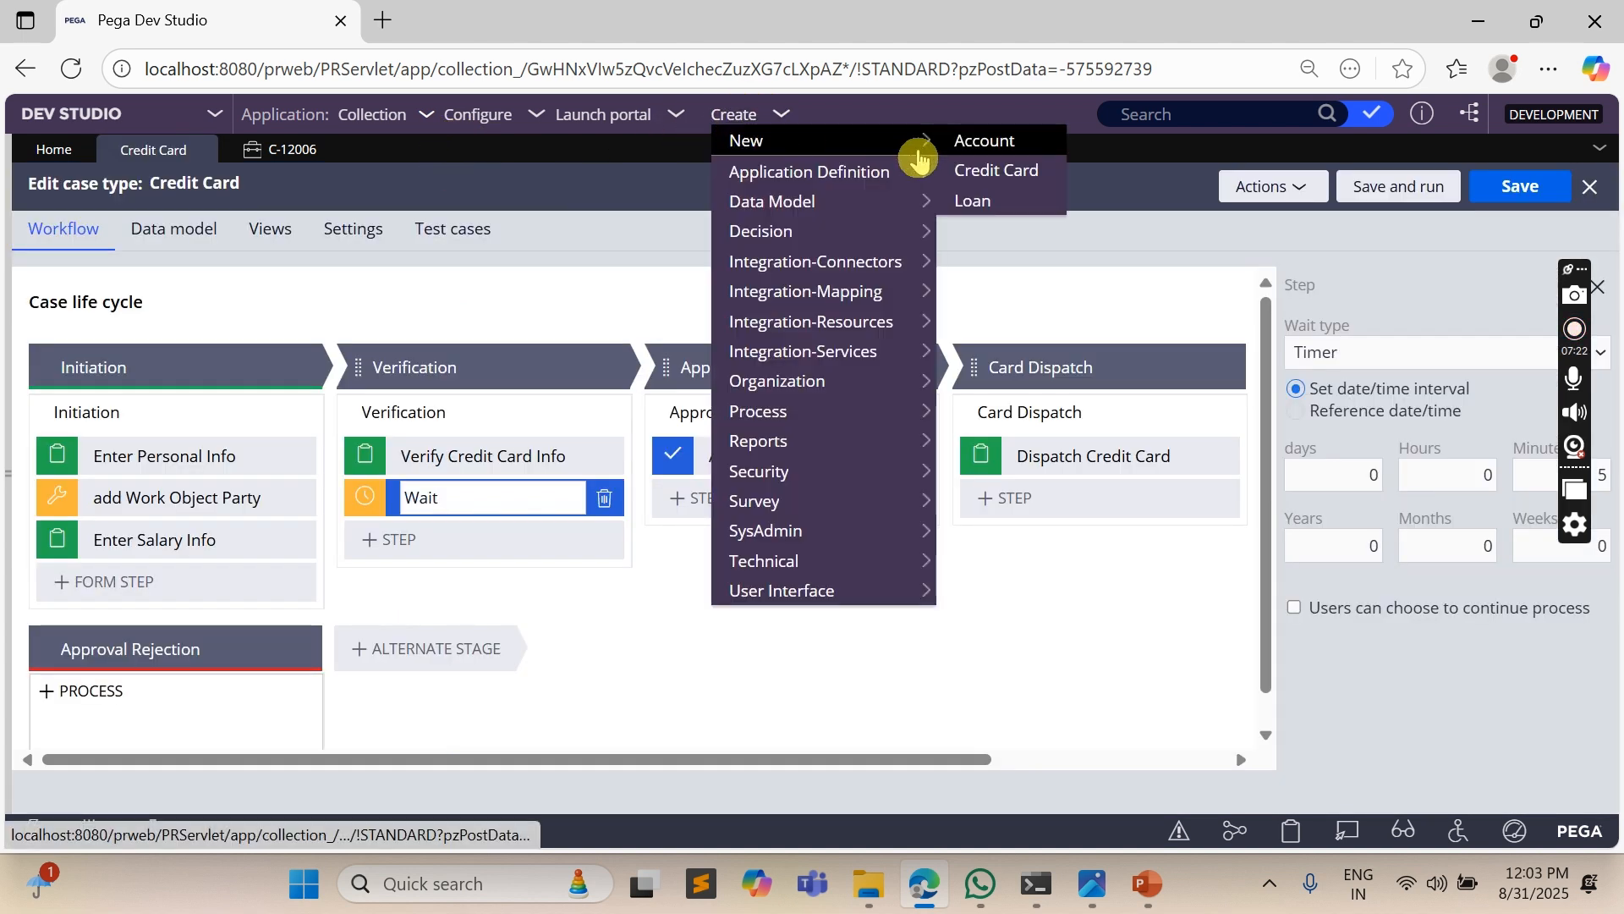
click(1016, 177)
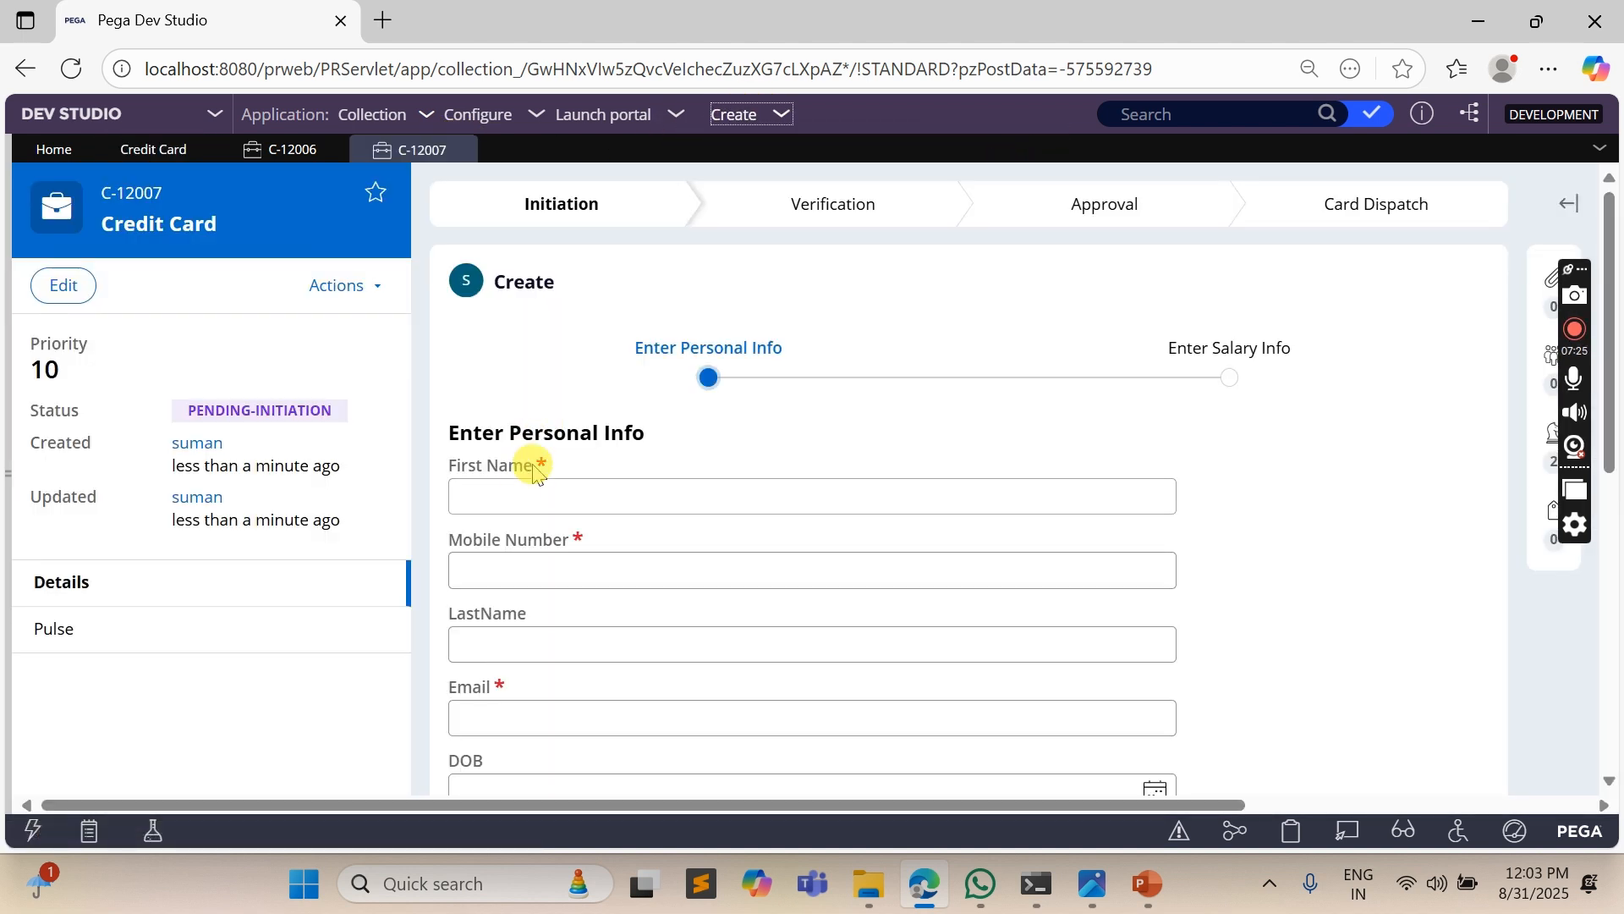
click(528, 482)
text(Ayub)
key(Tab)
text(99879898)
key(Tab)
key(Tab)
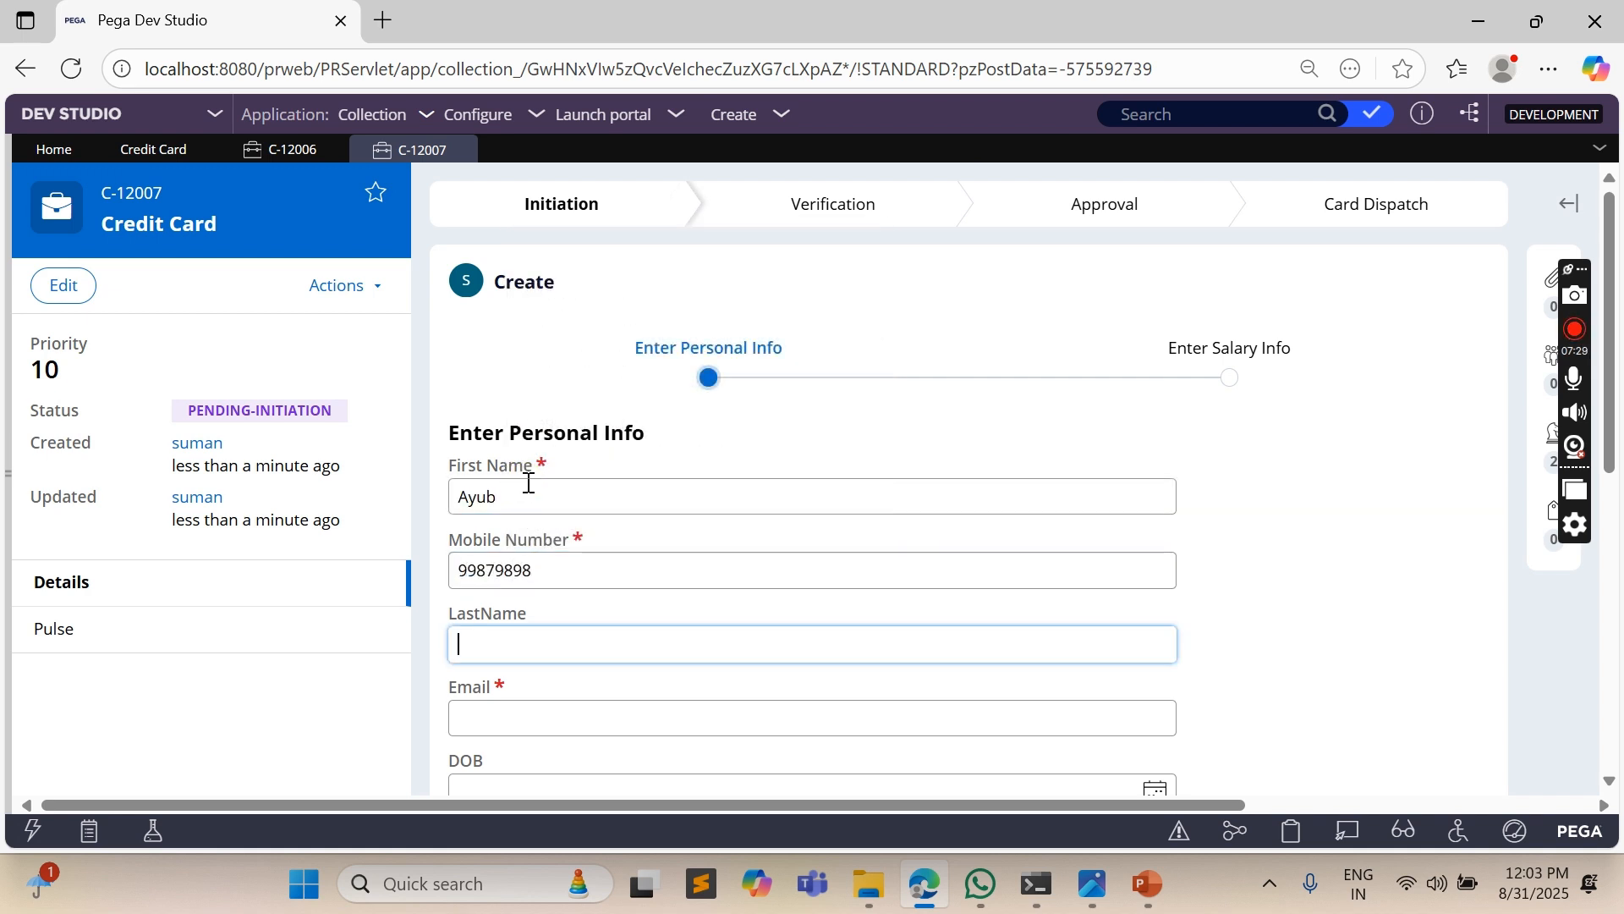
scroll(1008, 570, down, 3)
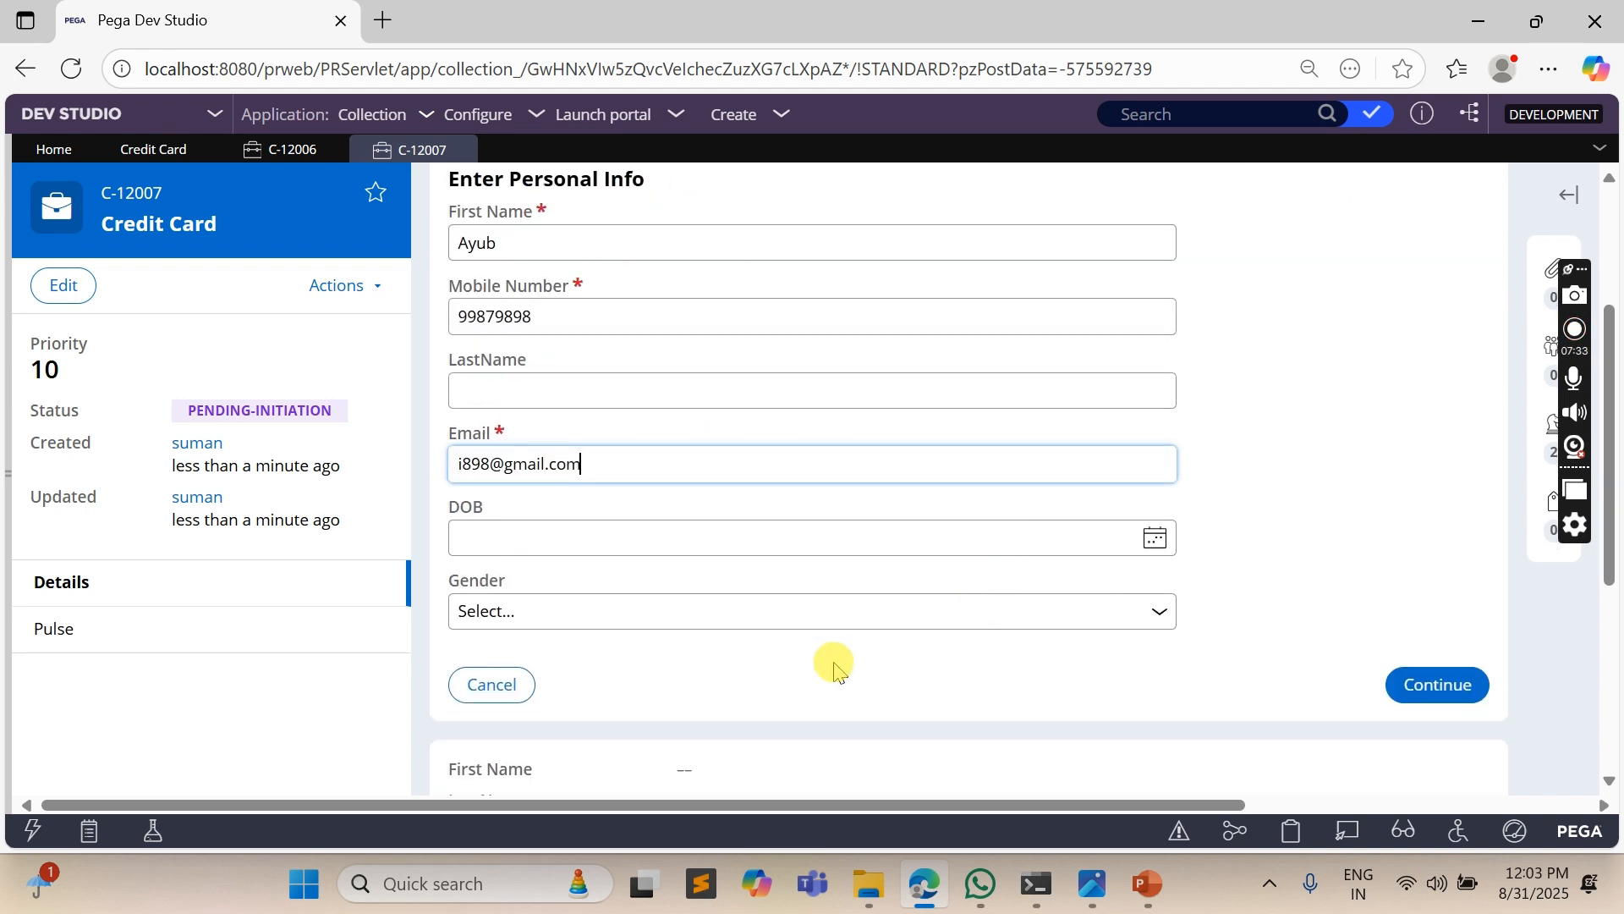
click(1463, 695)
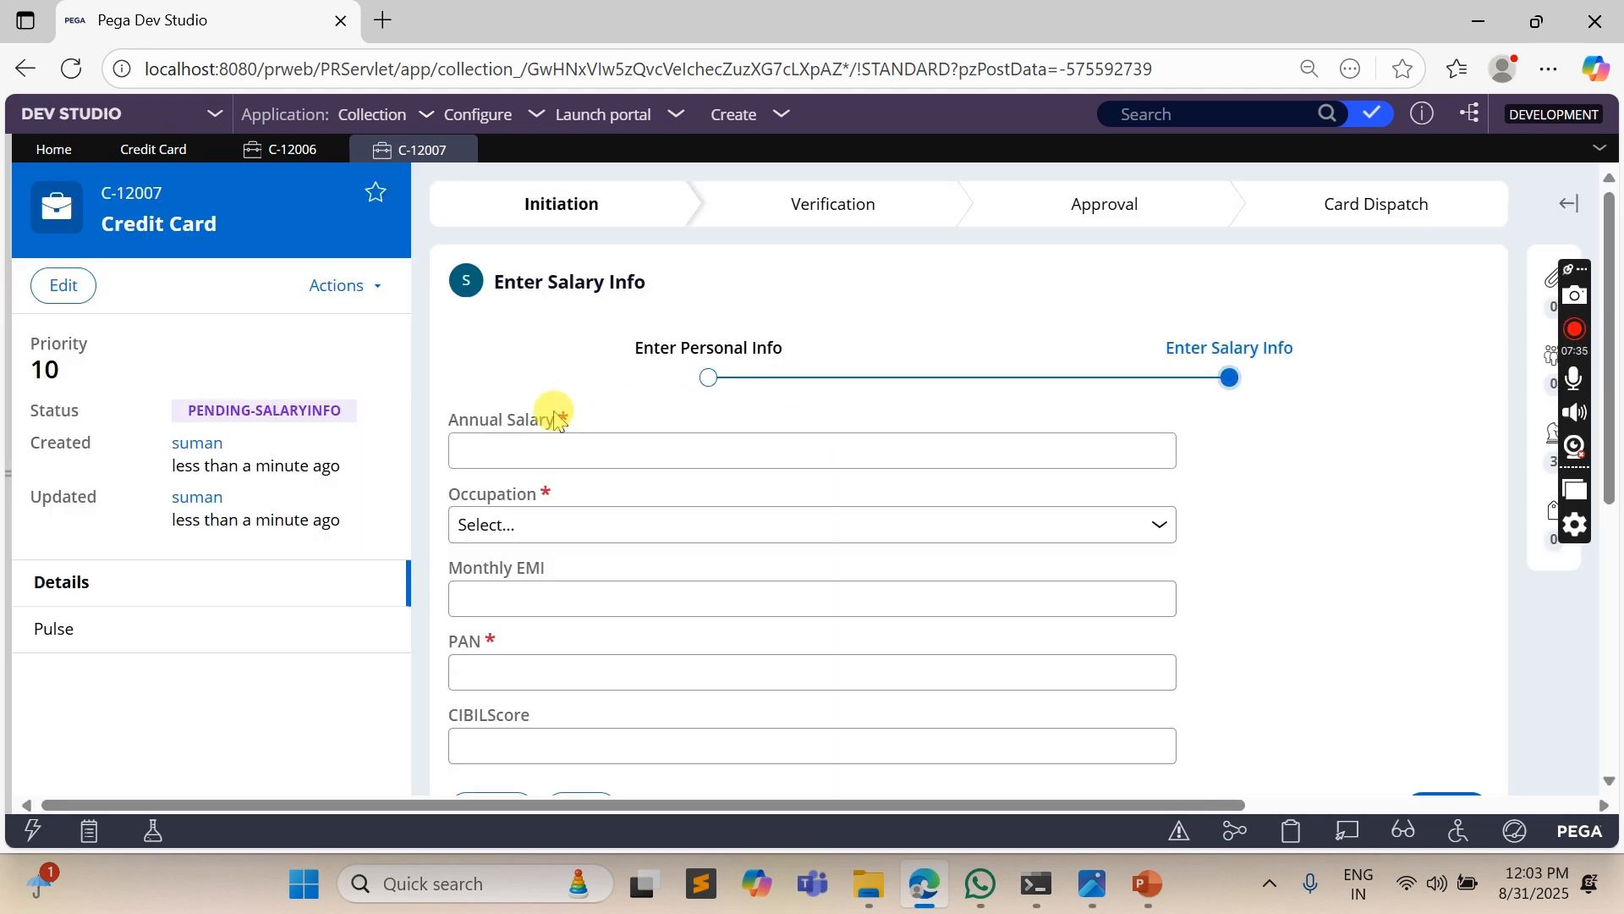
- Enter annual salary 3434, occupation Private Employee and the applicant's PAN, and finish creating the case
click(554, 440)
text(3434)
click(537, 518)
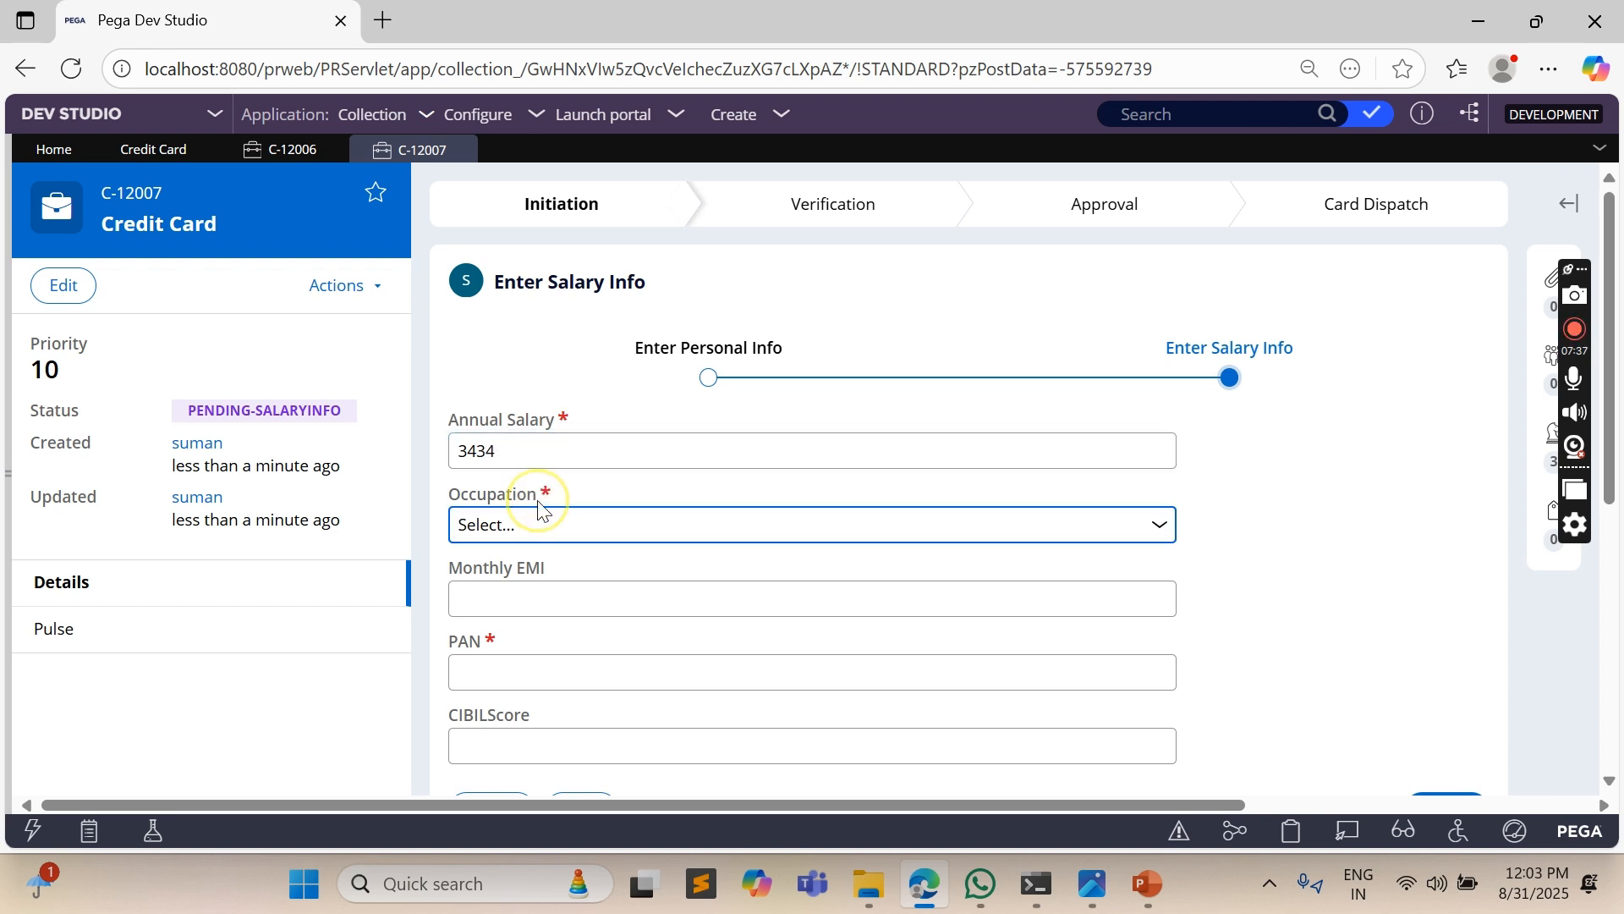
click(624, 529)
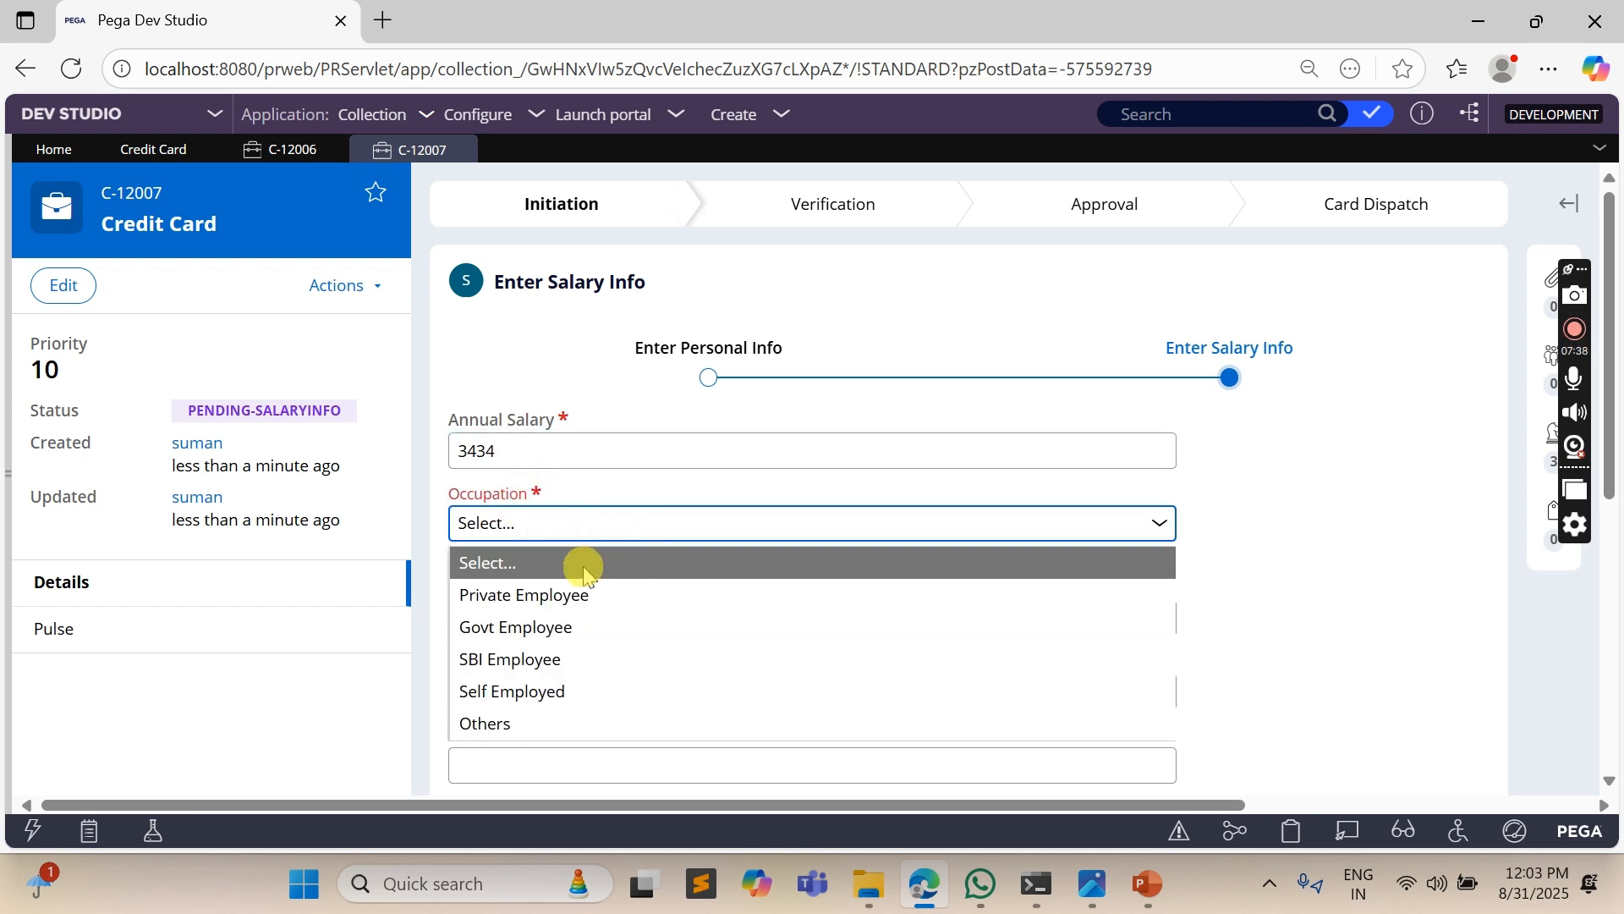
click(561, 592)
click(500, 677)
text(34)
scroll(1402, 512, down, 5)
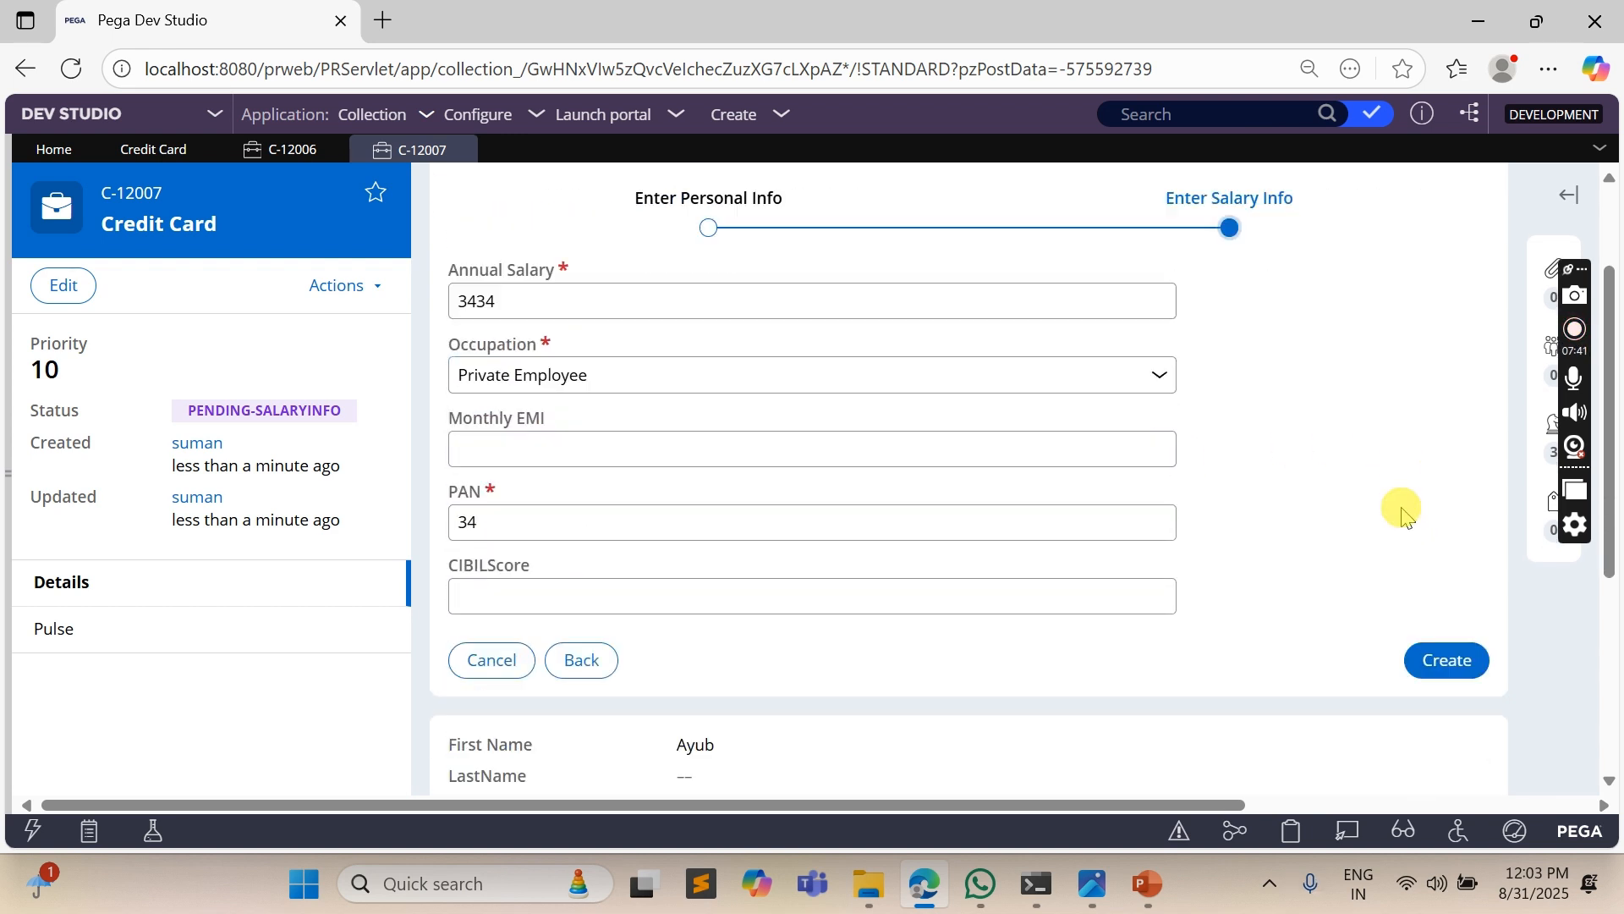
click(1447, 429)
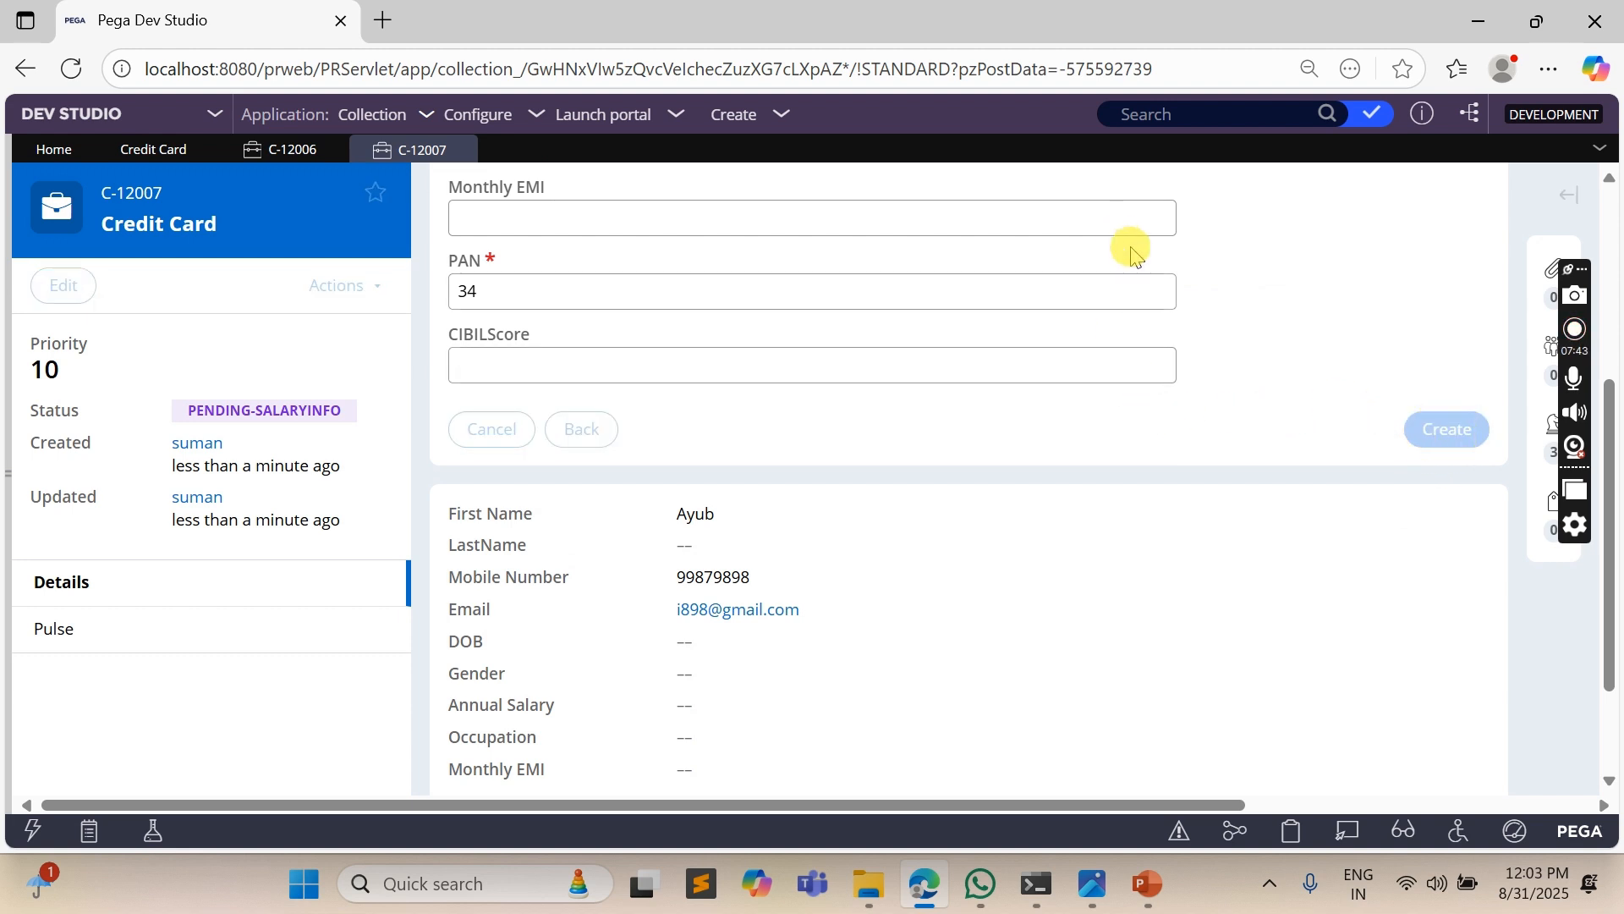
- Enter CIBILScore 700, mark the salary as verified with Yes, and submit the Verify Credit Card Info assignment
scroll(874, 355, down, 5)
scroll(786, 453, down, 4)
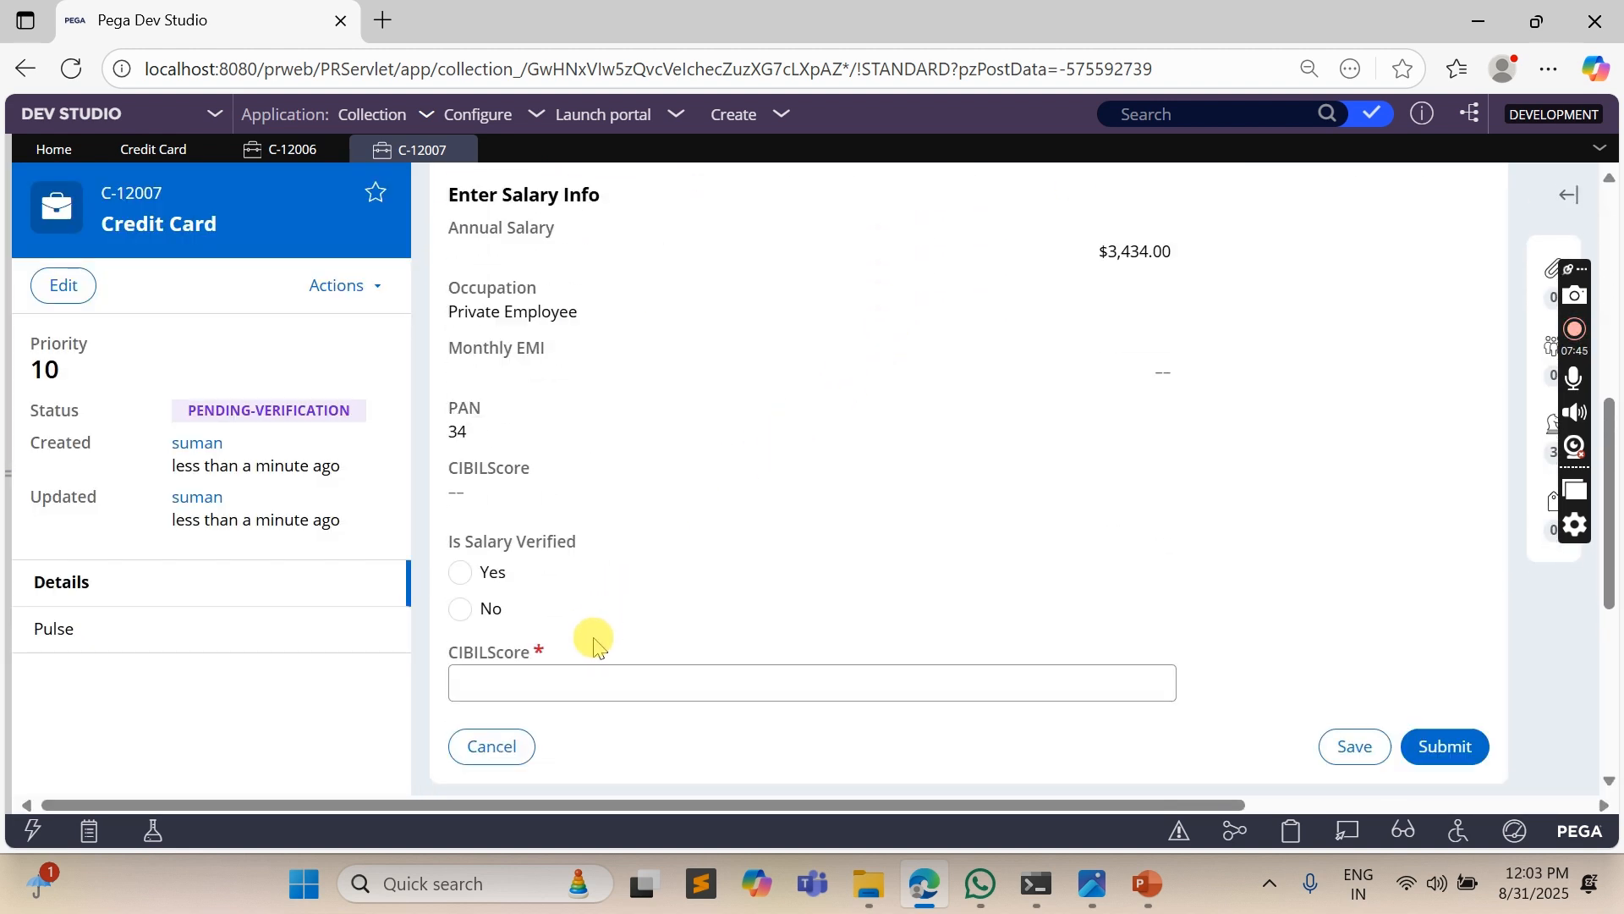
click(518, 547)
text(700)
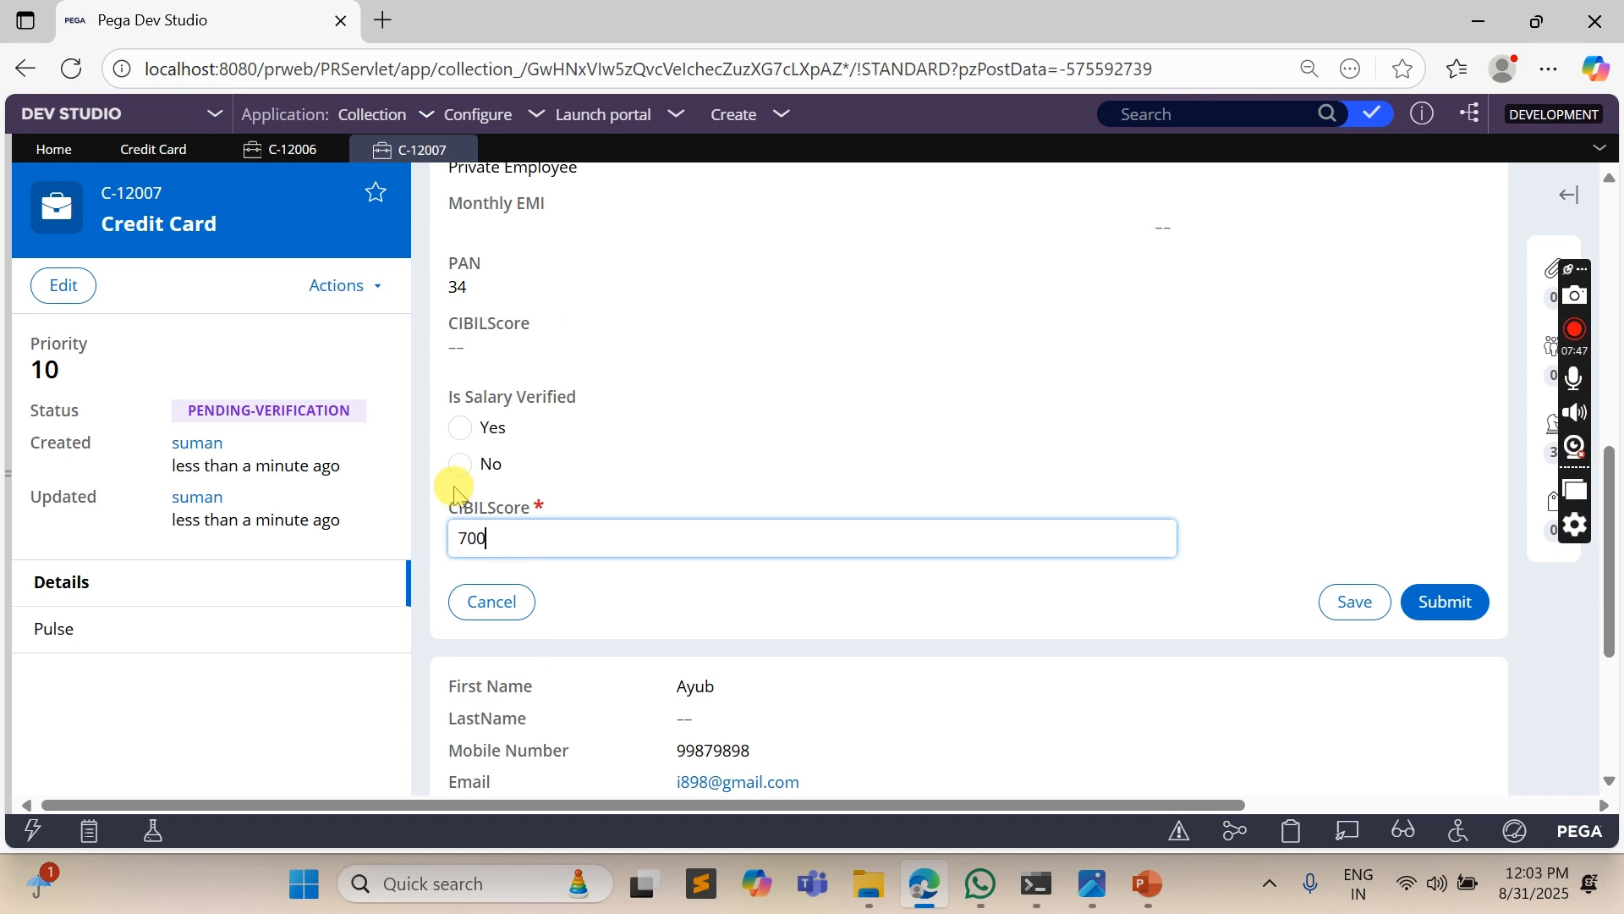
click(461, 462)
click(460, 428)
scroll(990, 474, up, 10)
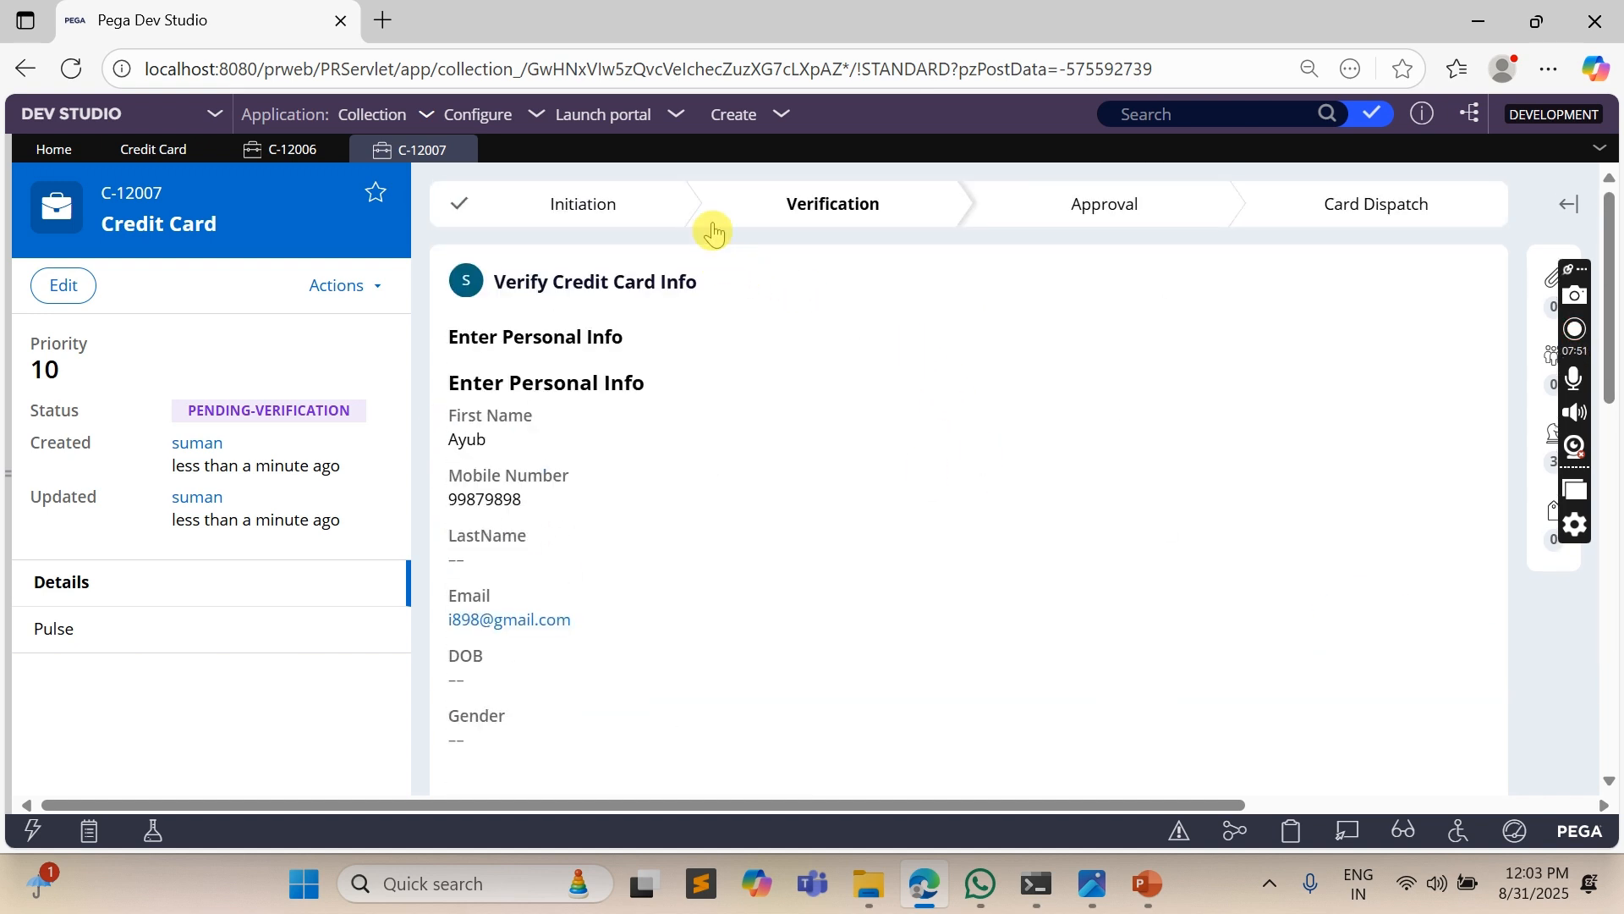
scroll(1215, 464, down, 10)
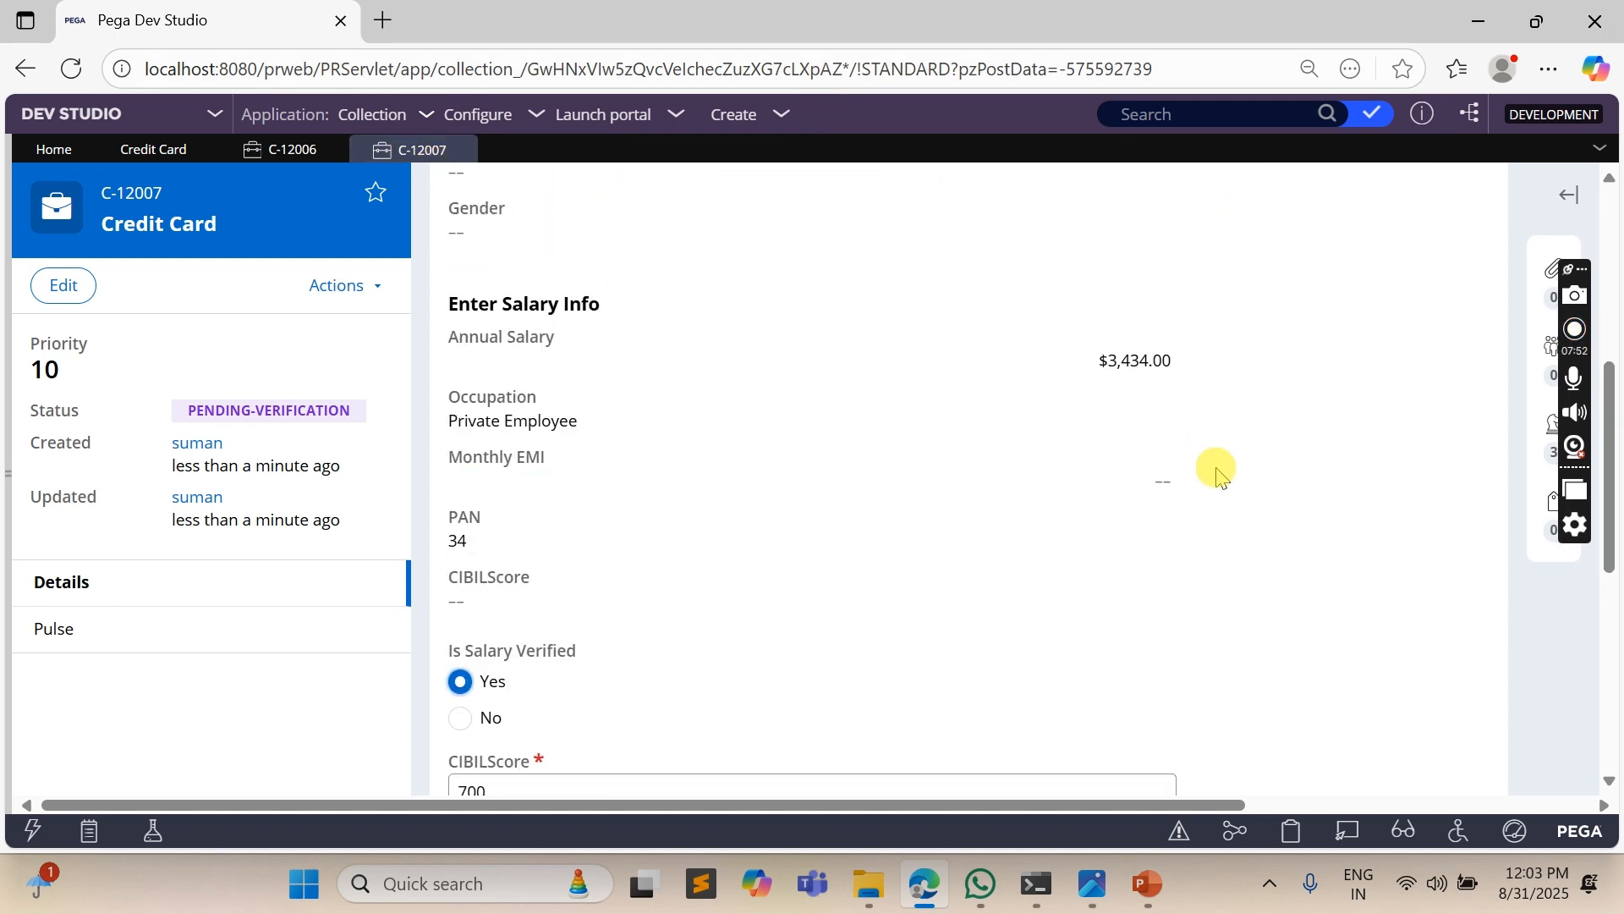
click(1455, 620)
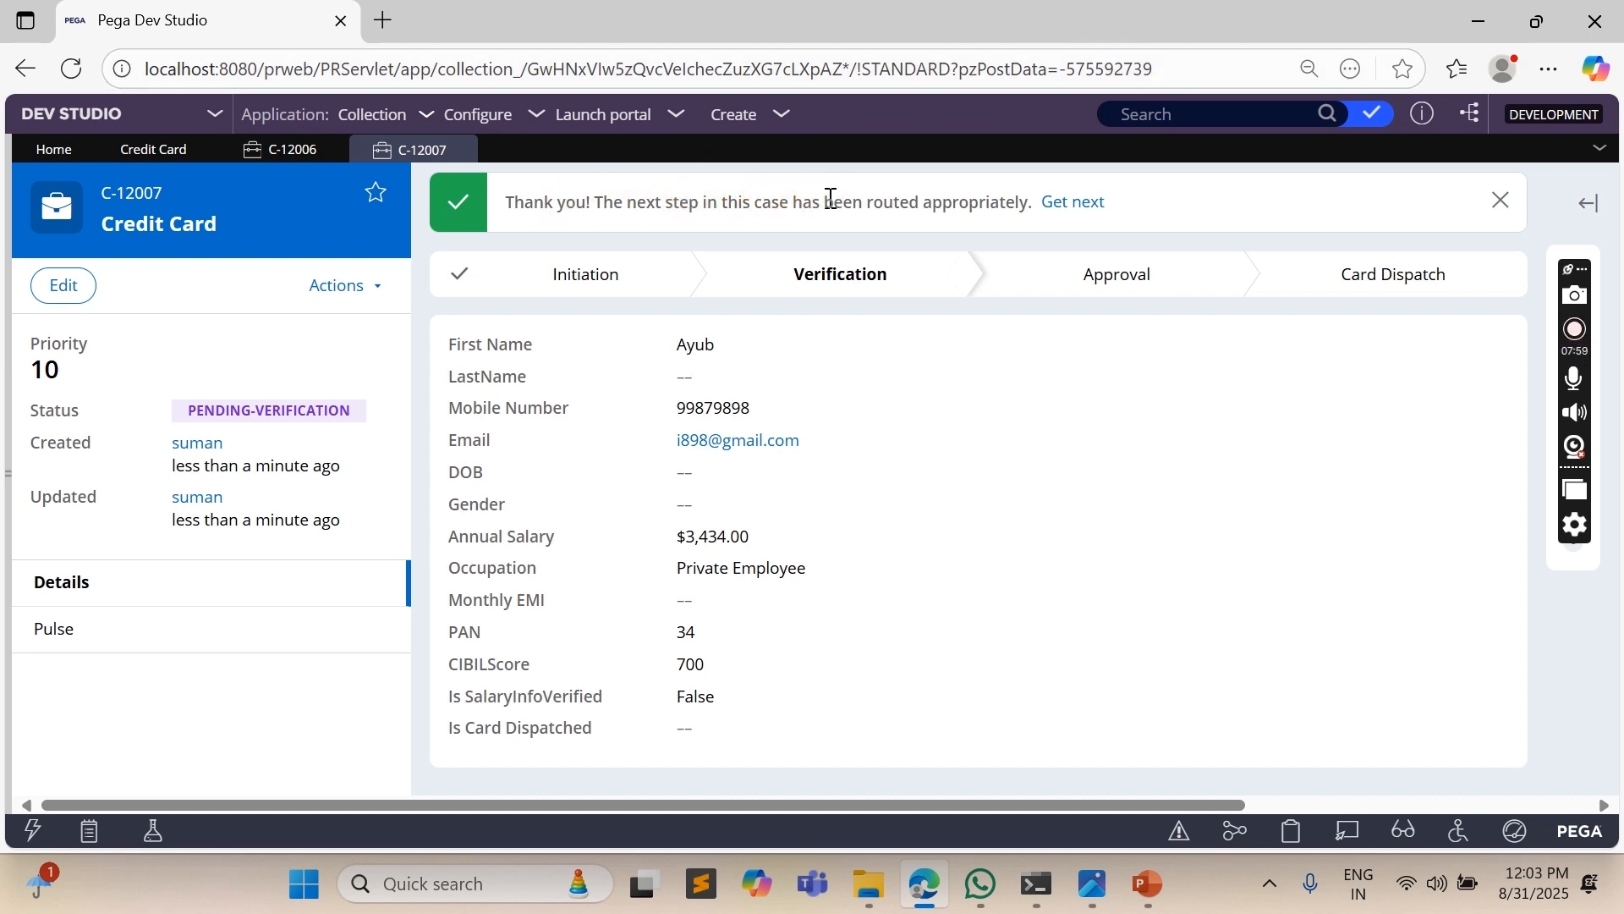
- Reopen the newest Credit Card case from the instances of the CreditCard class
click(153, 150)
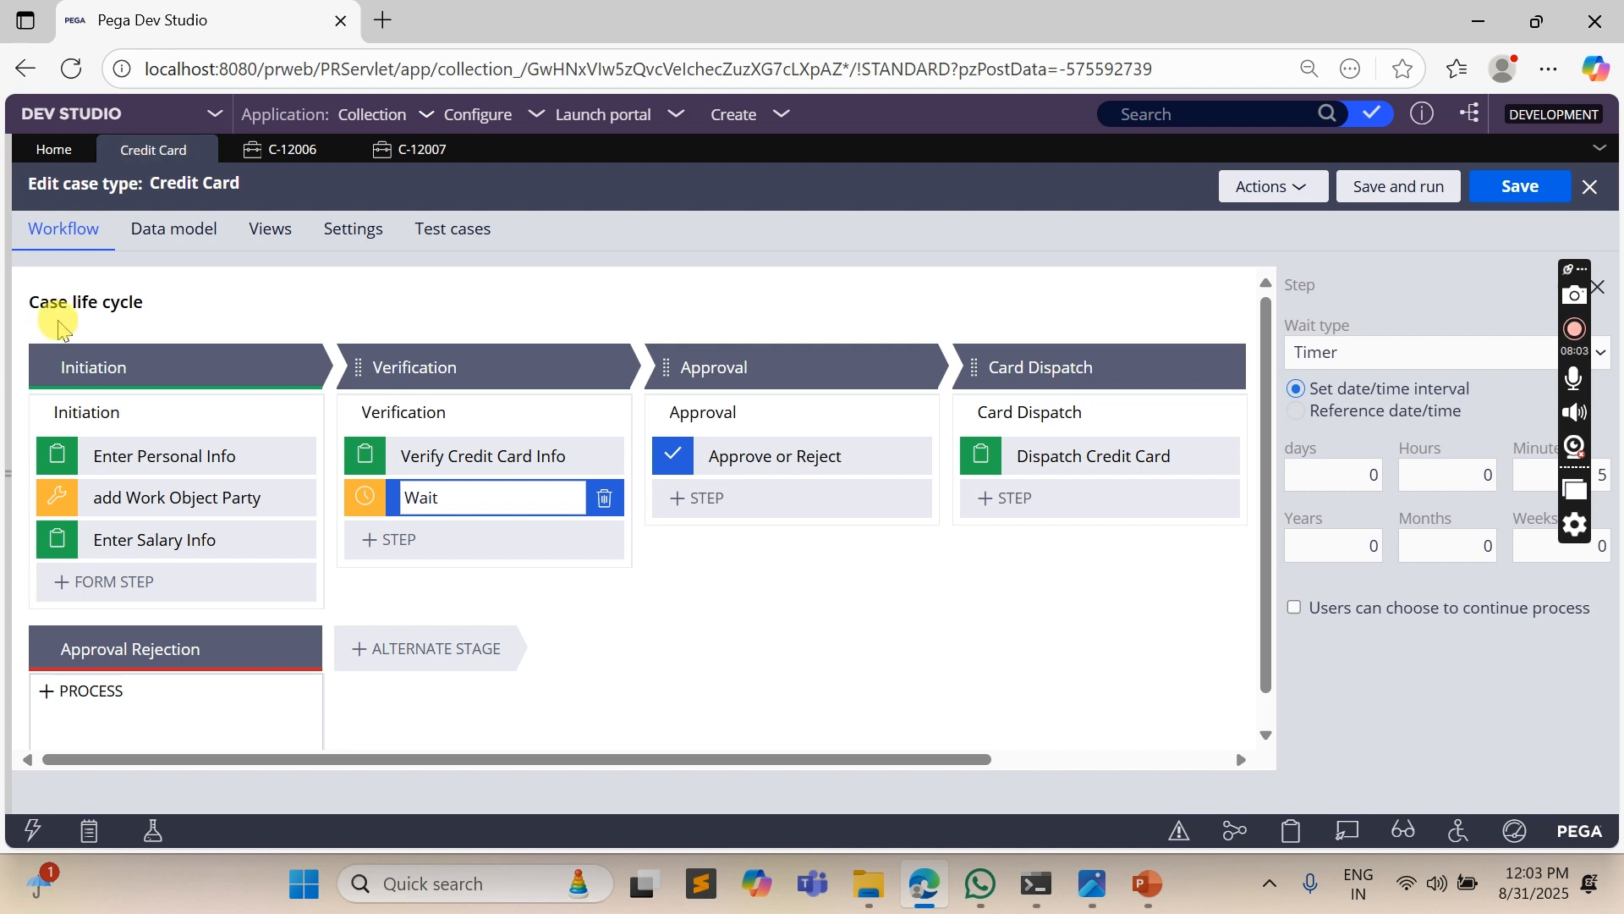
click(7, 472)
click(42, 415)
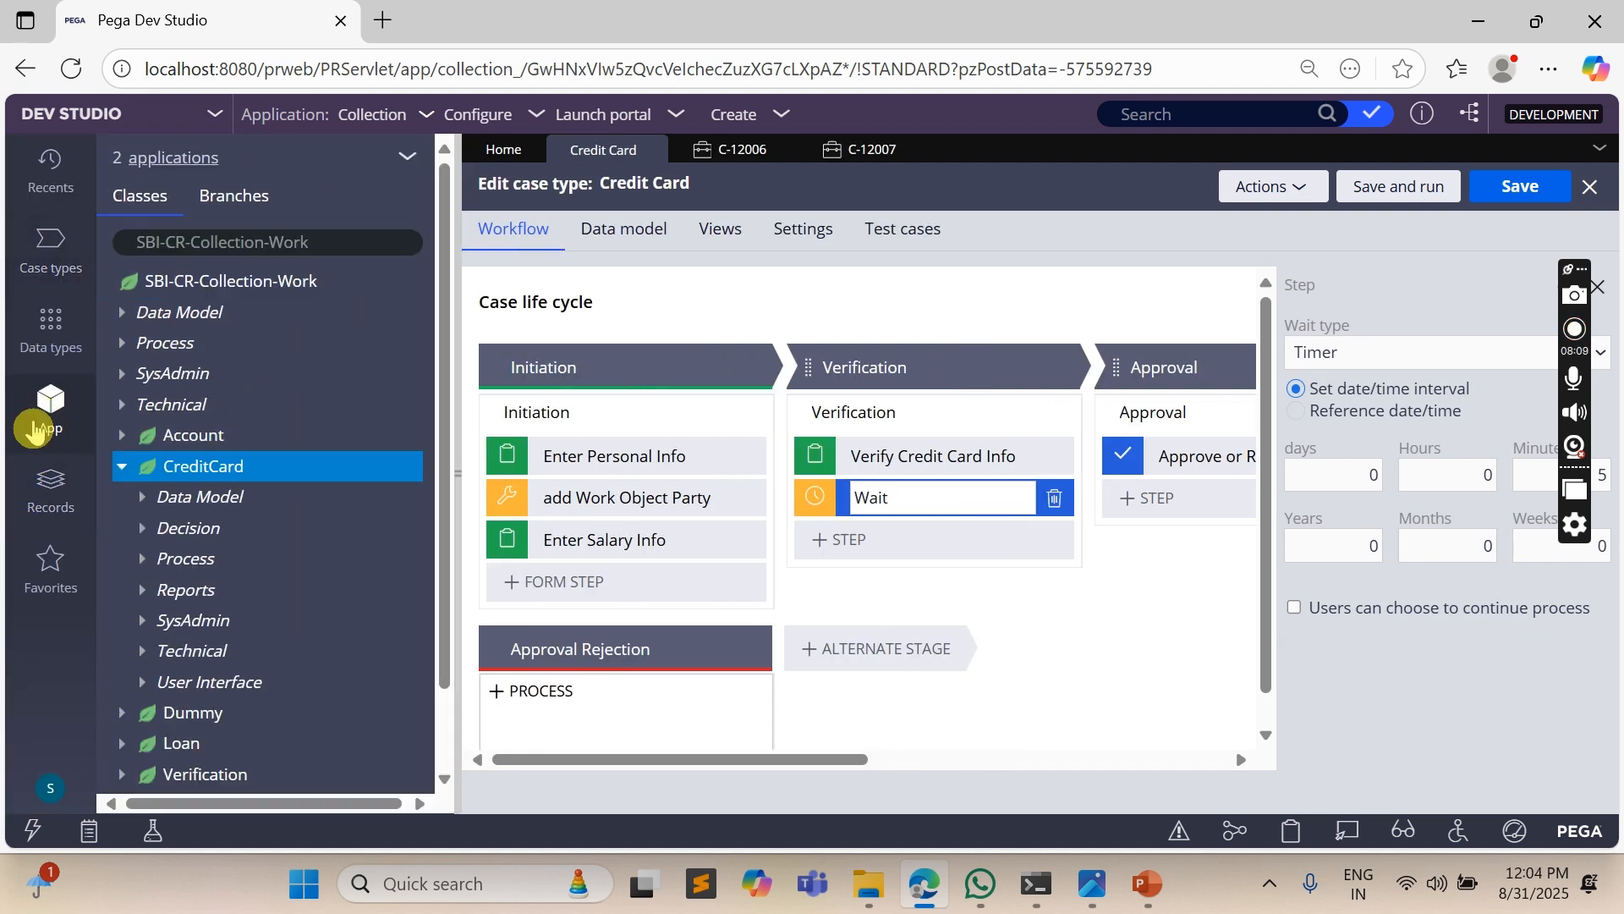
click(172, 465)
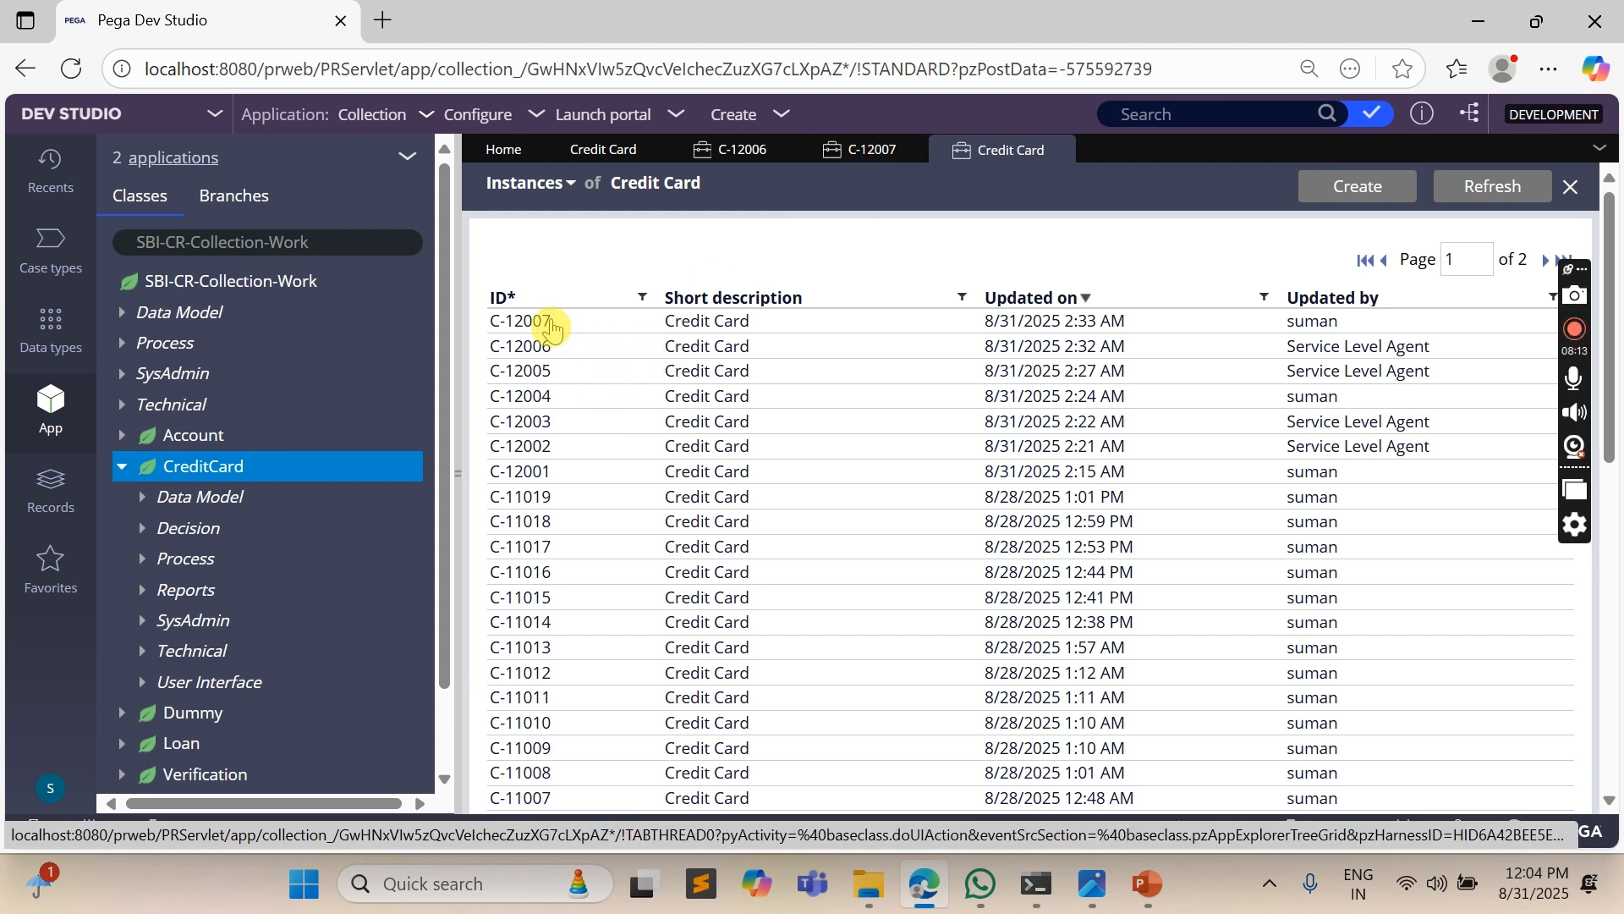
click(521, 321)
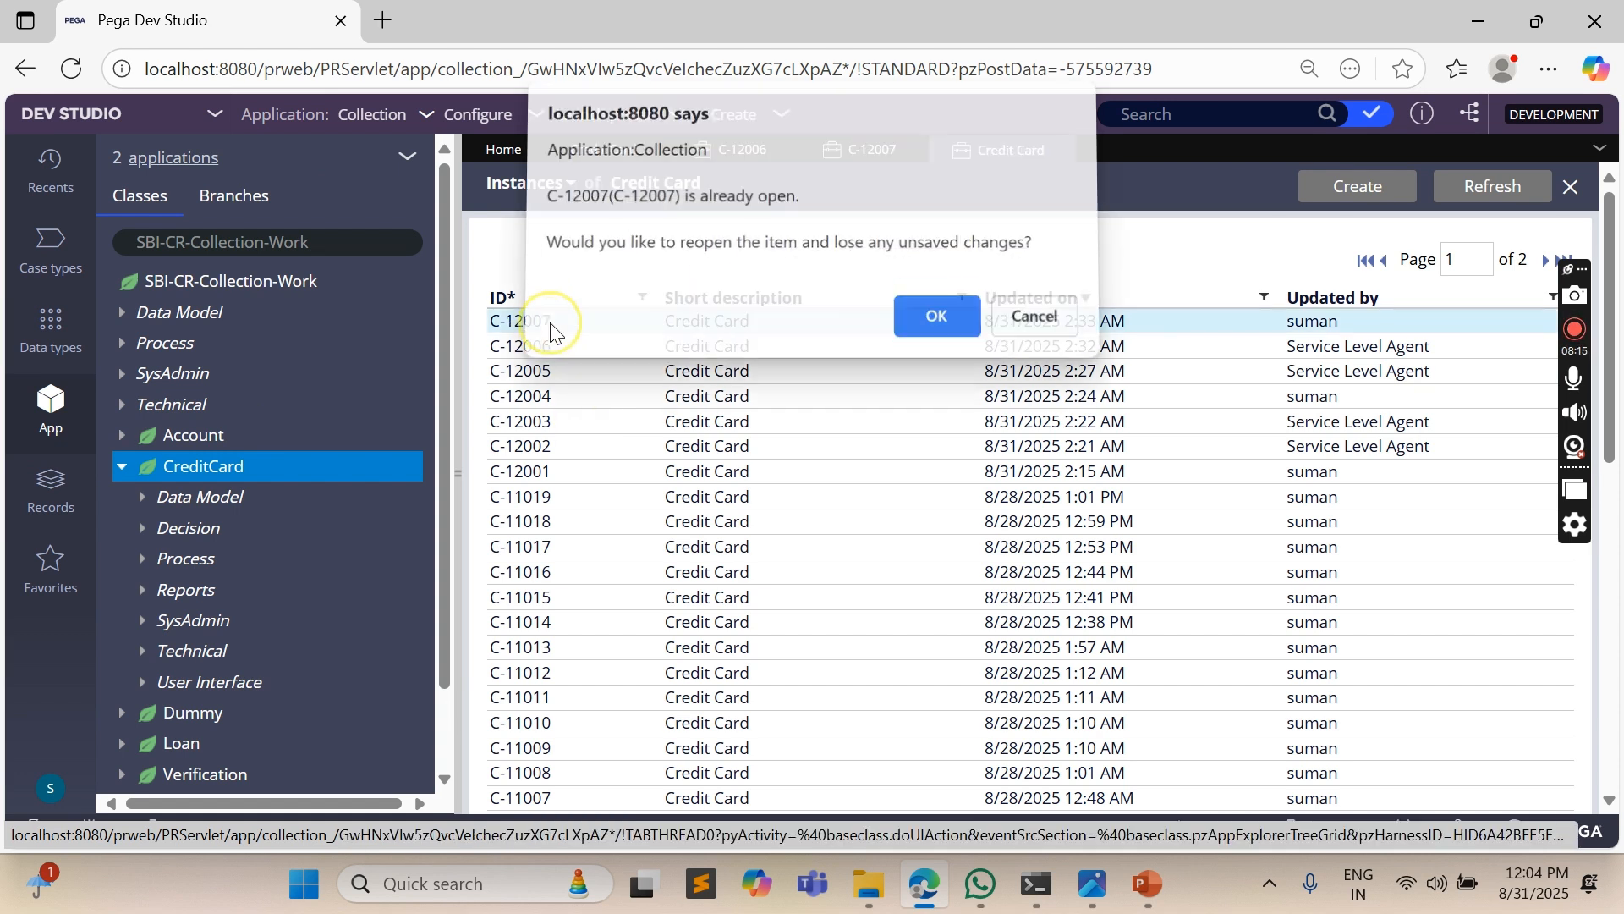
click(930, 323)
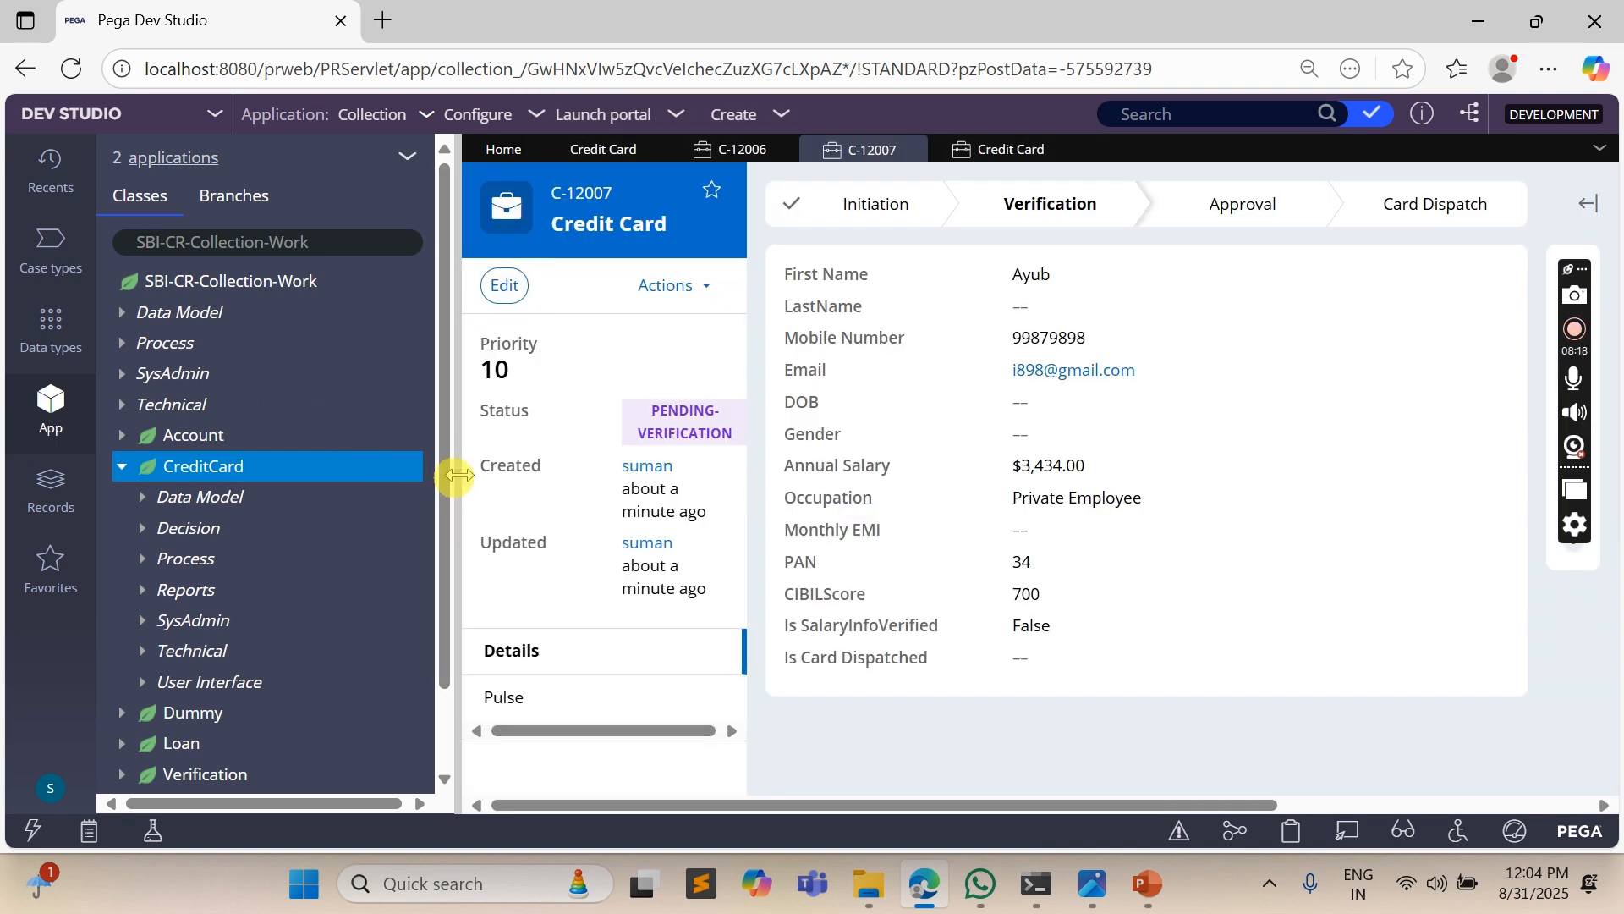
click(457, 475)
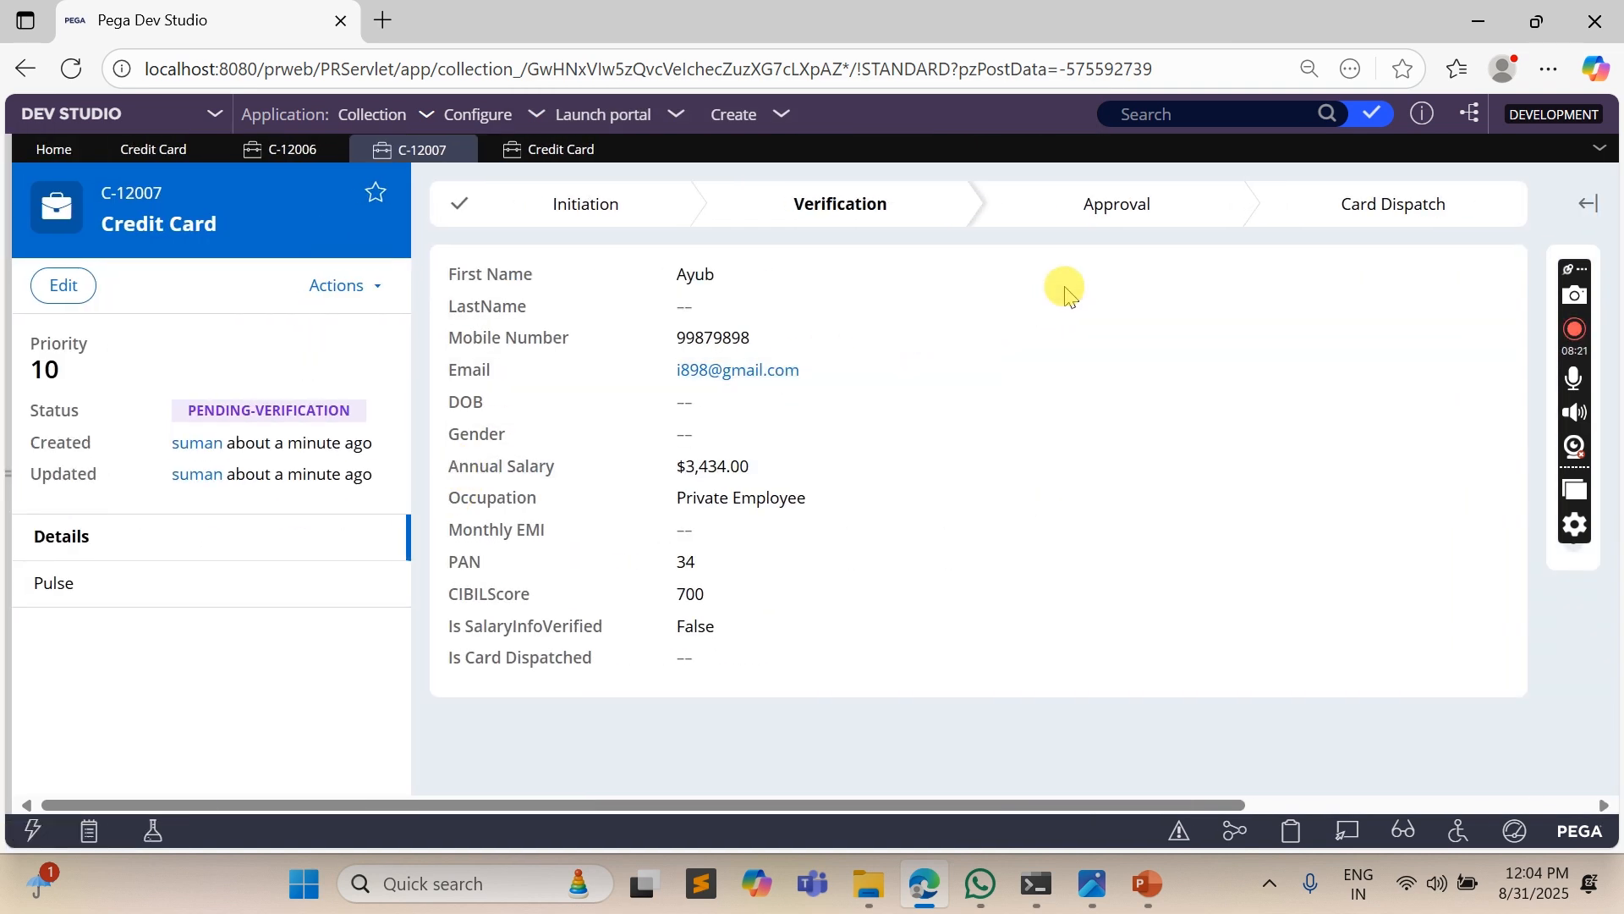
- Examine the steps of the case's Verification stage and review its case history
click(861, 221)
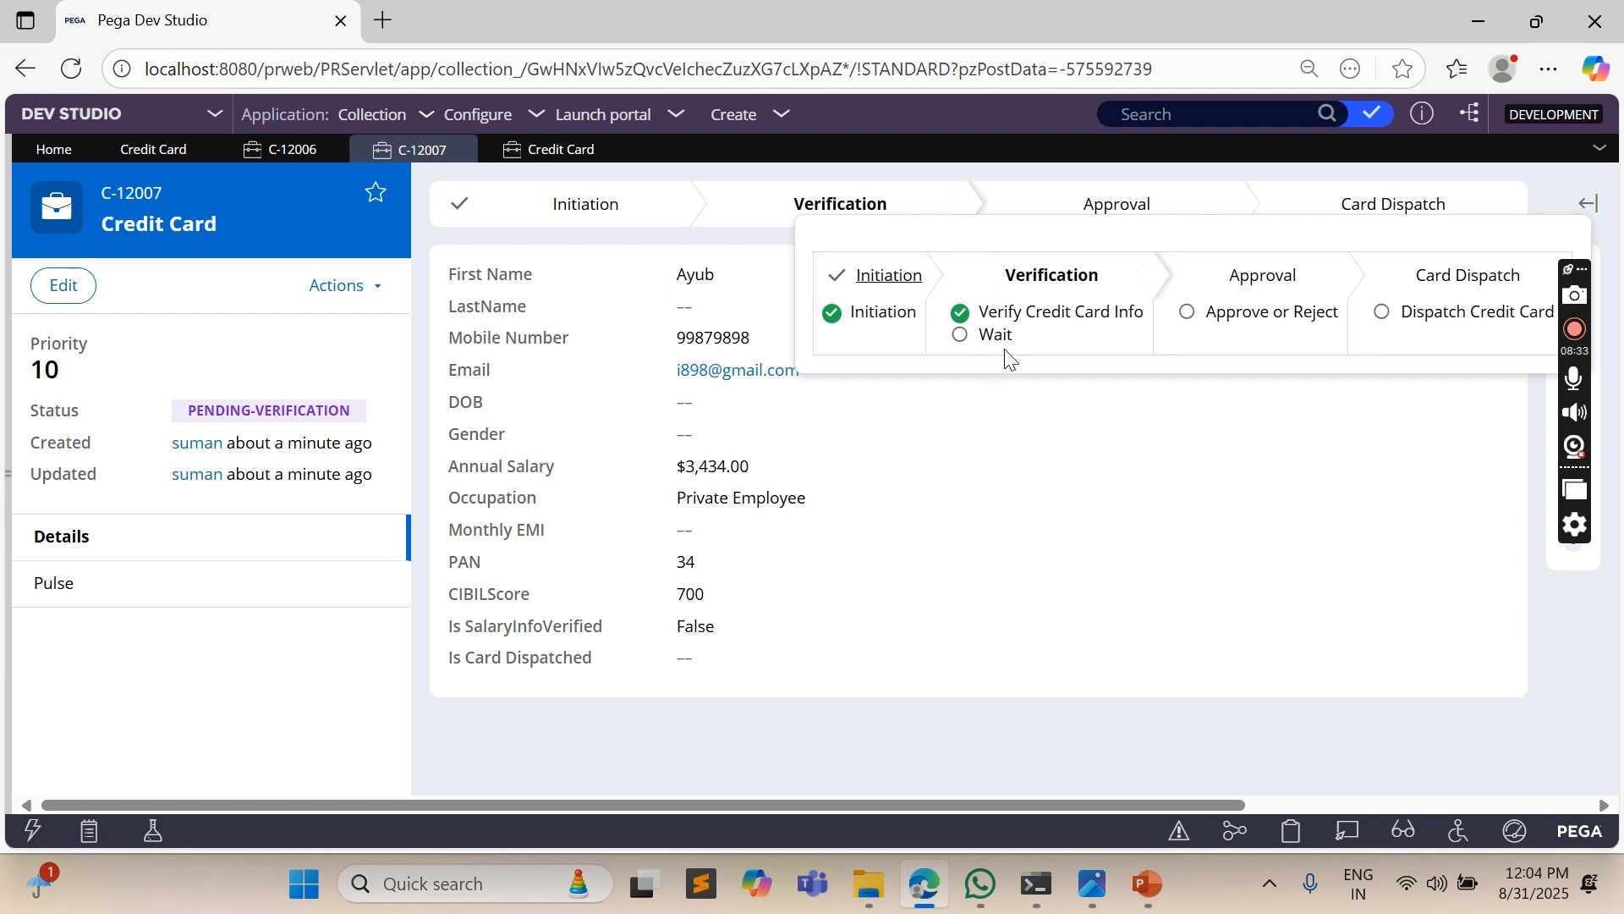
click(337, 288)
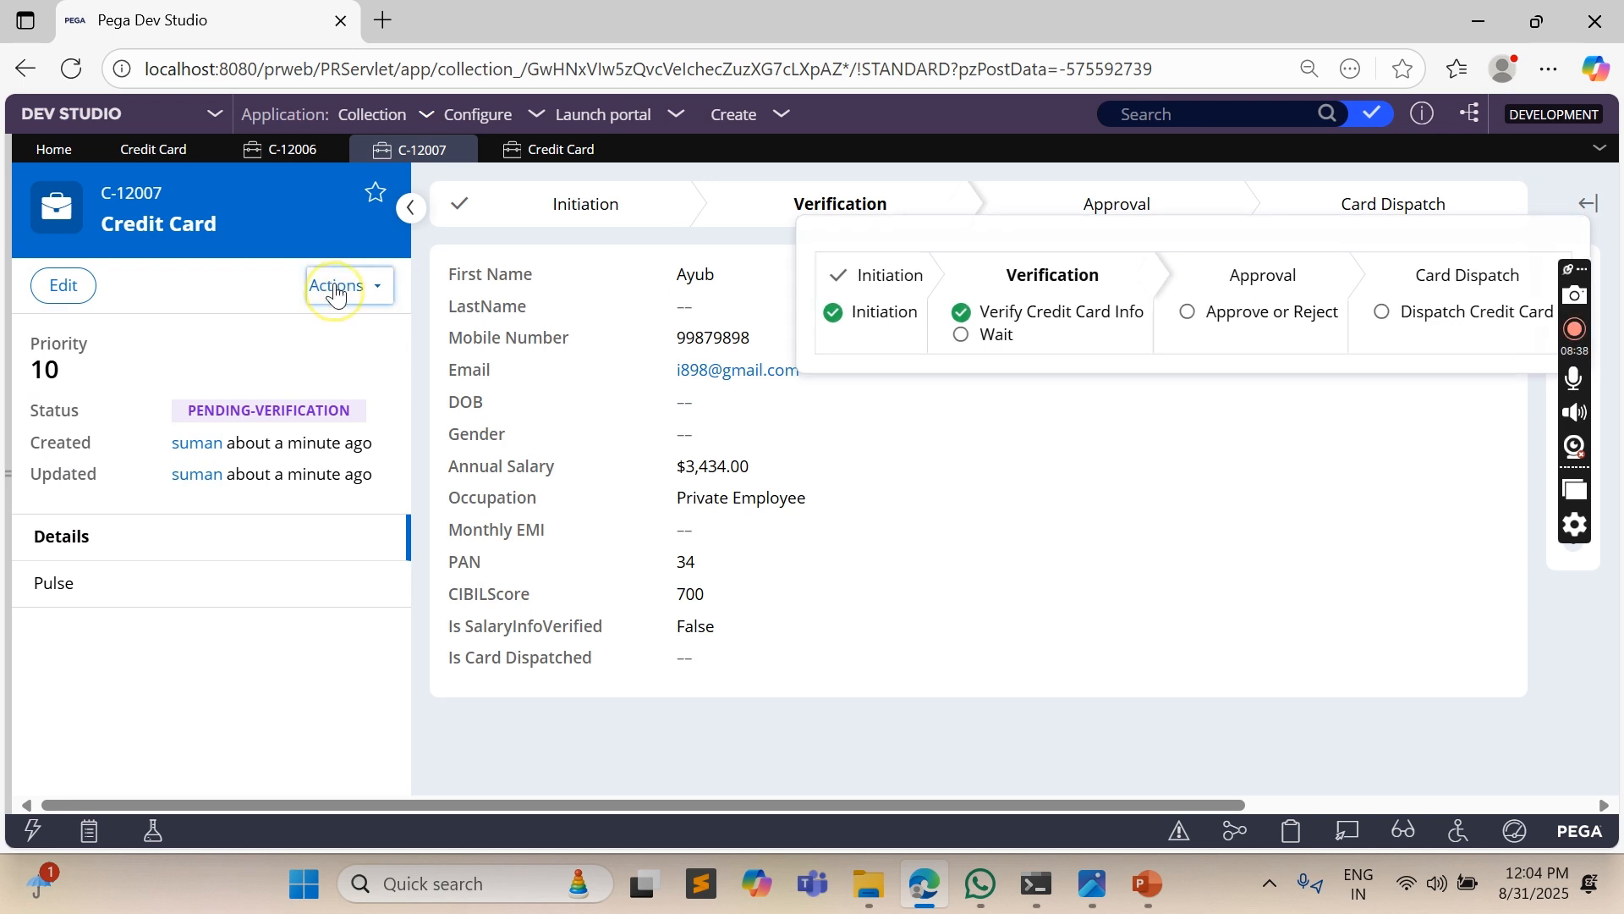
click(283, 325)
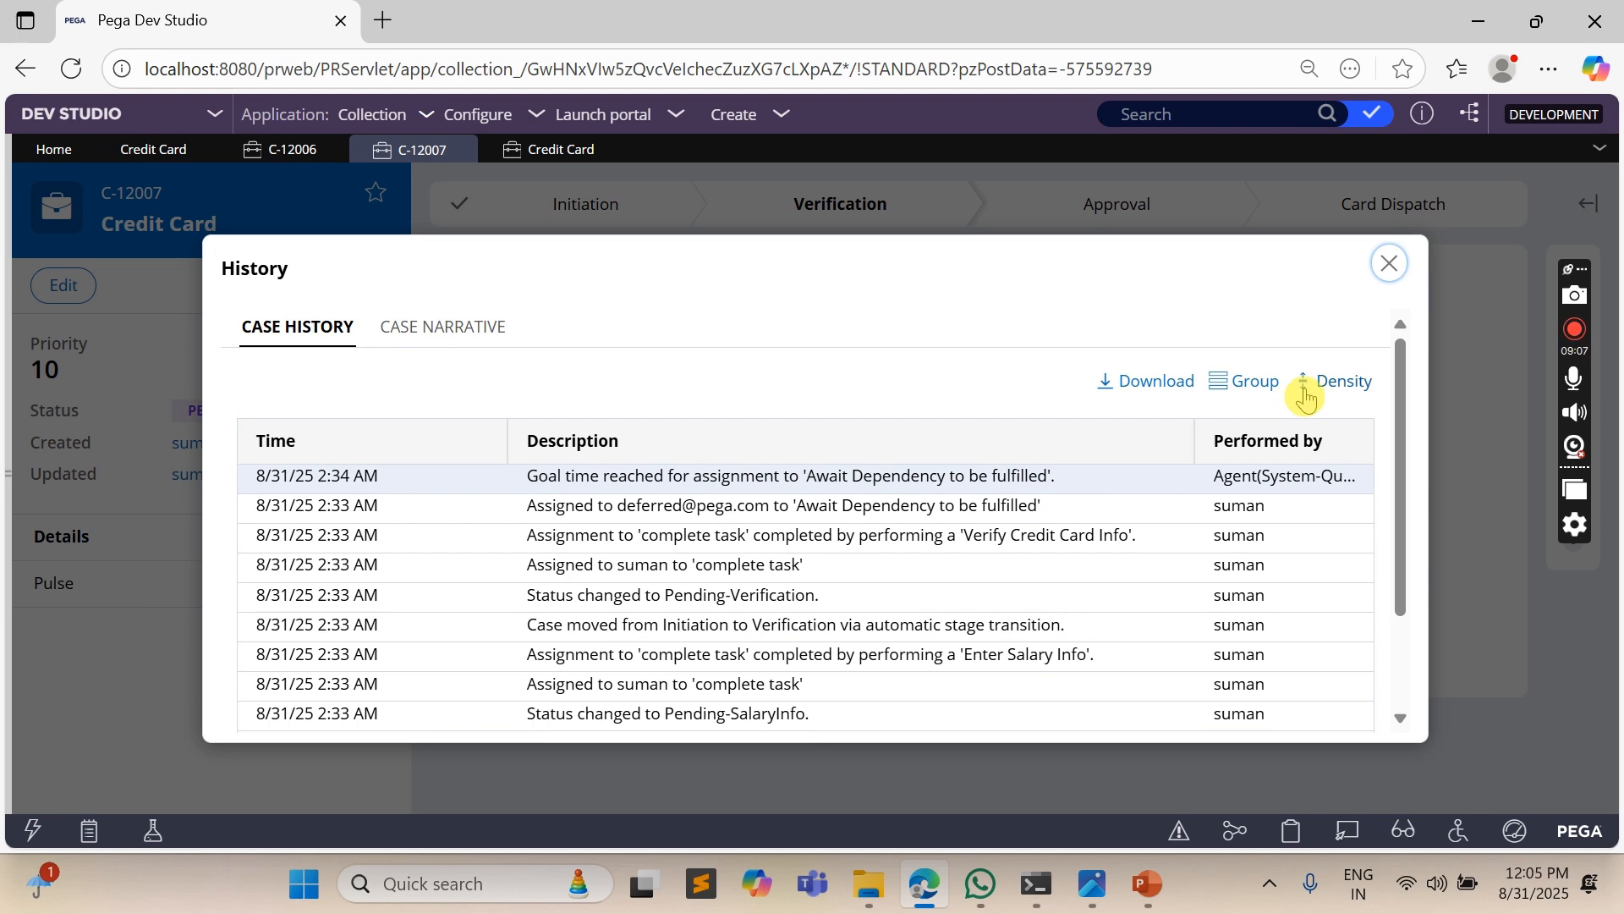
click(1390, 263)
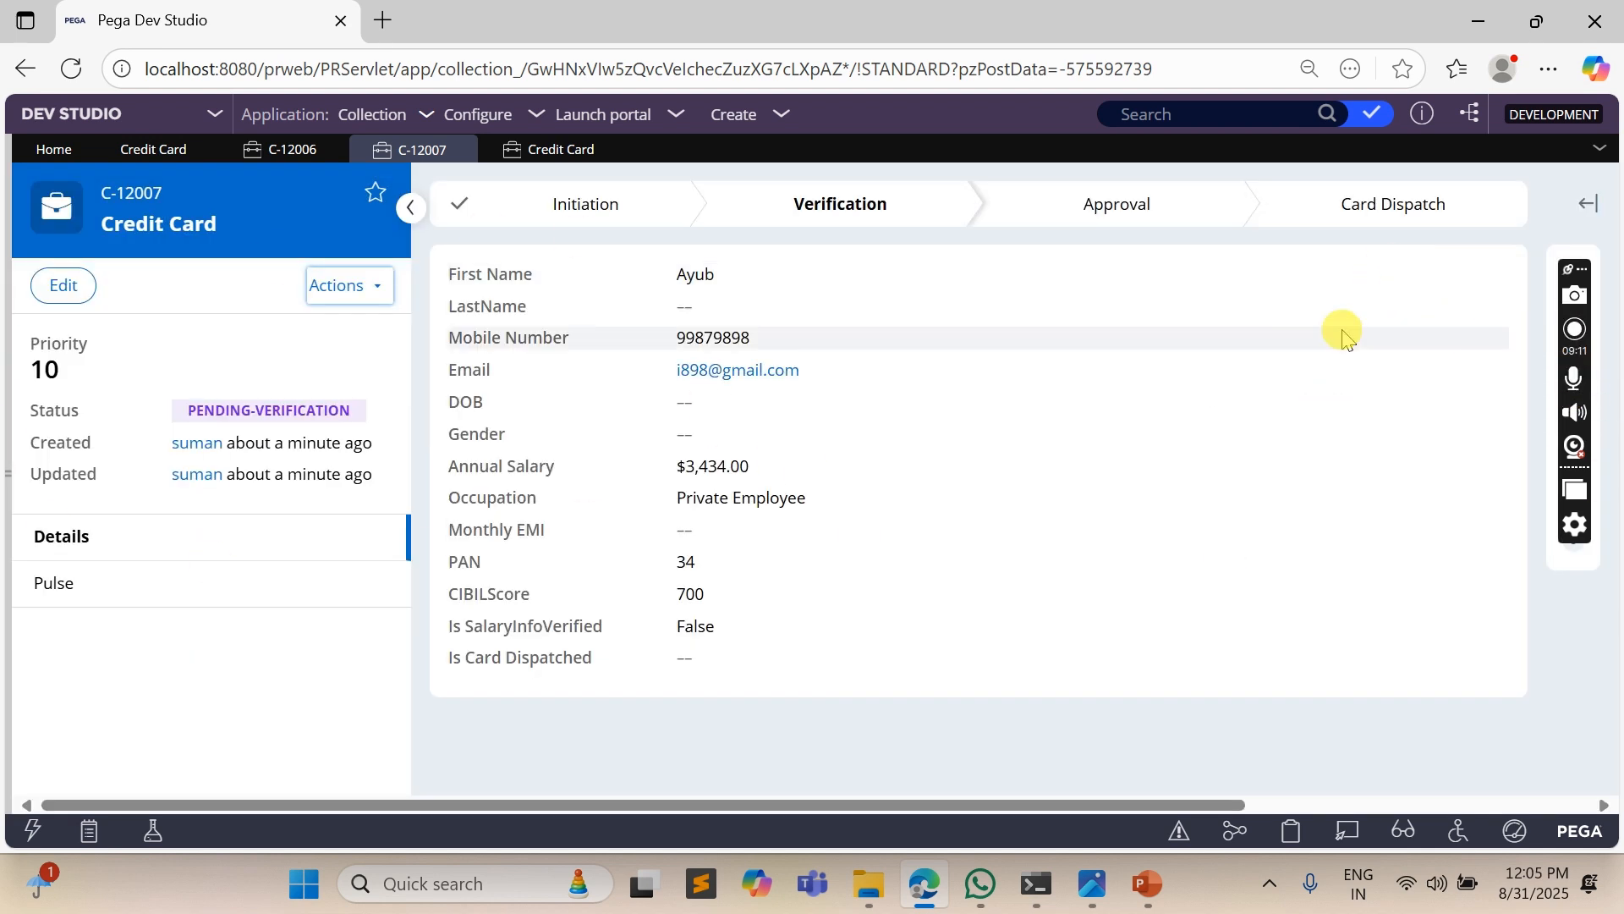
click(1576, 331)
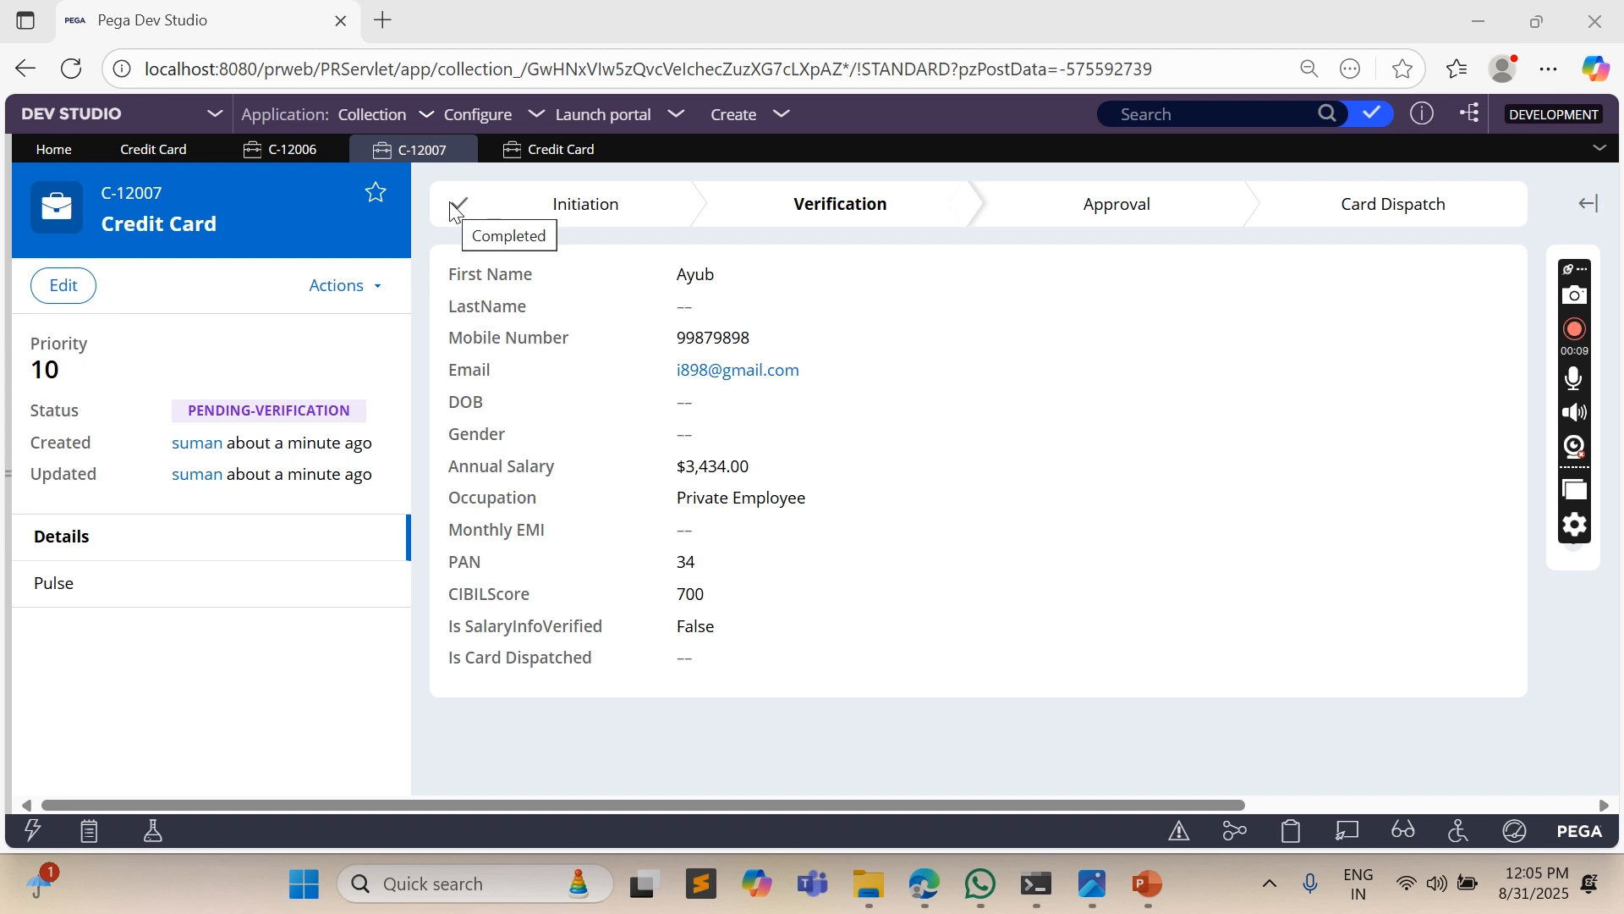
- Close the test case and switch the Verification stage's Wait timer to Reference date/time in the Credit Card case type
click(459, 151)
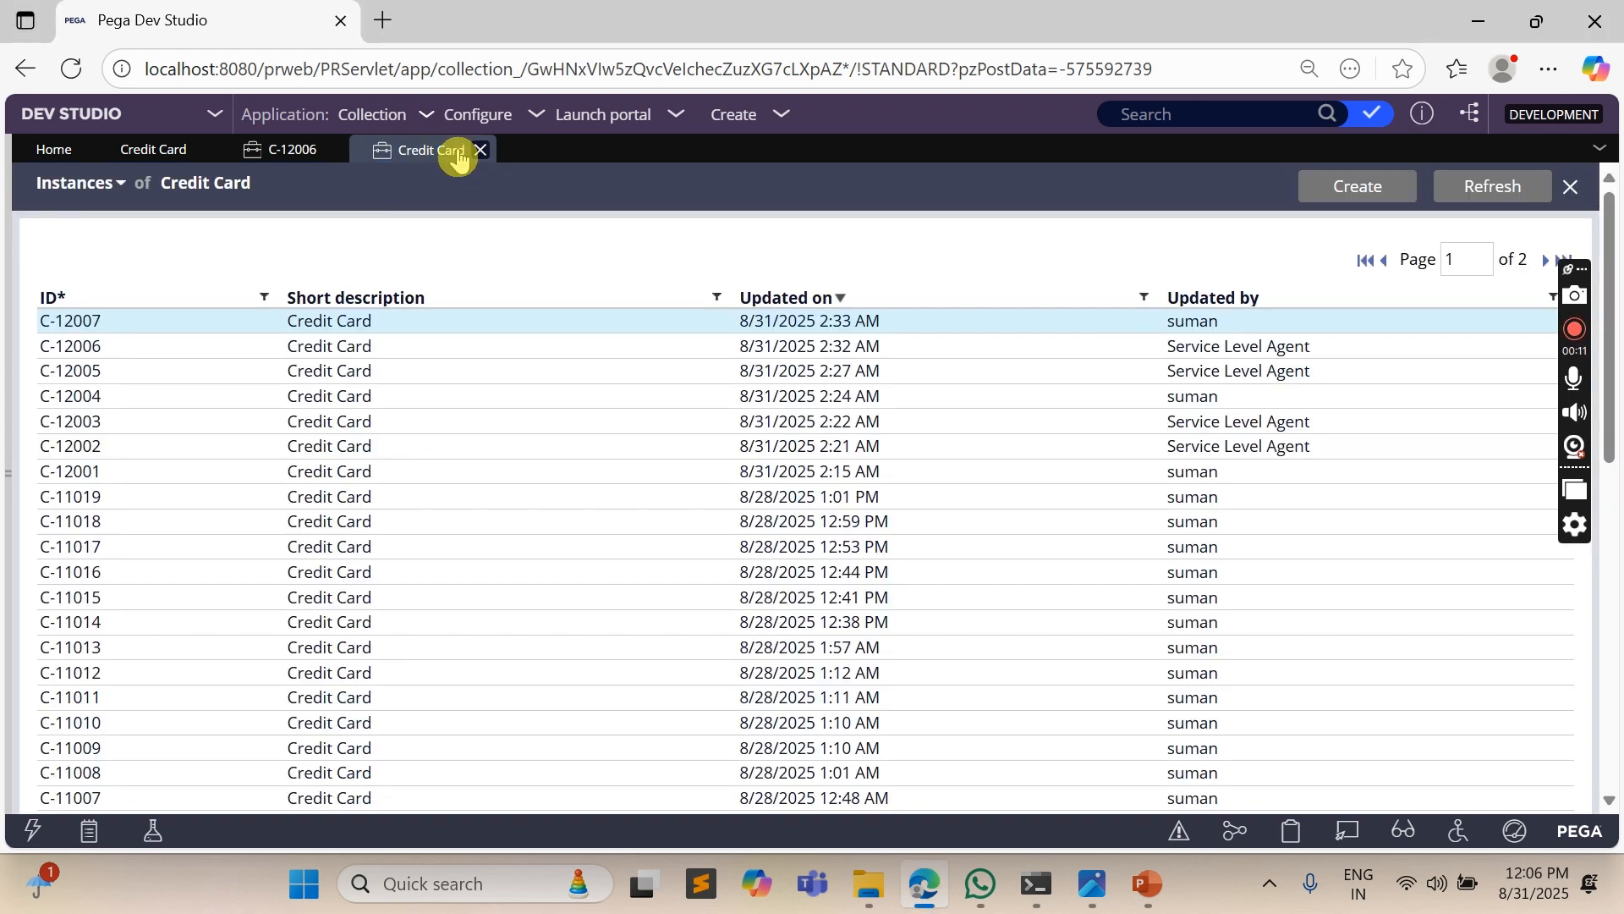
click(163, 150)
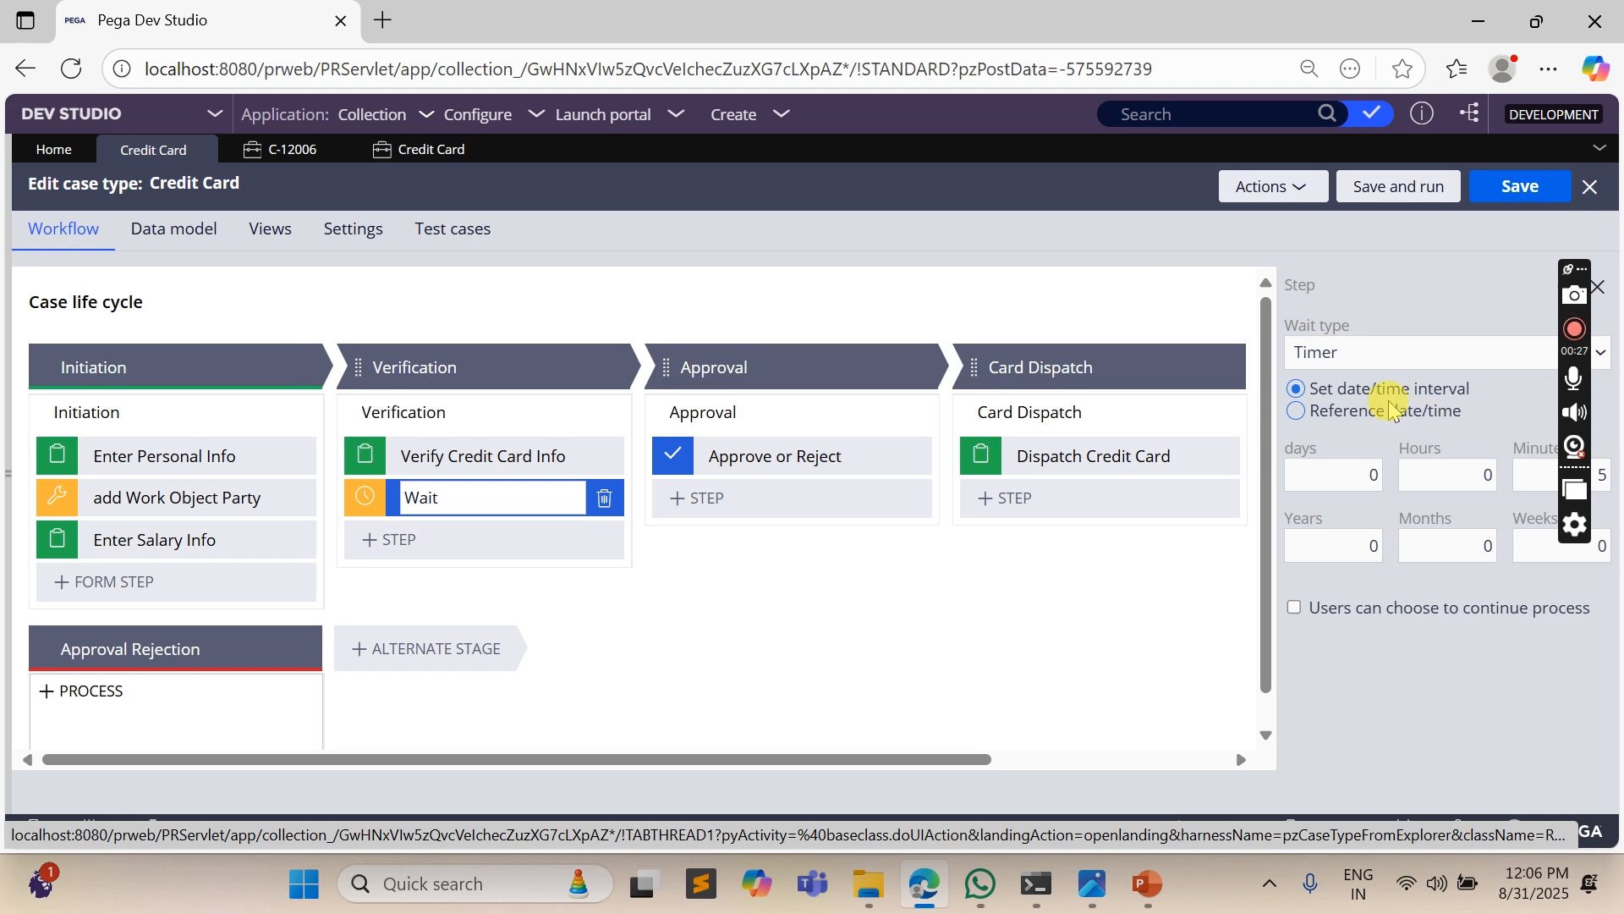
click(1347, 423)
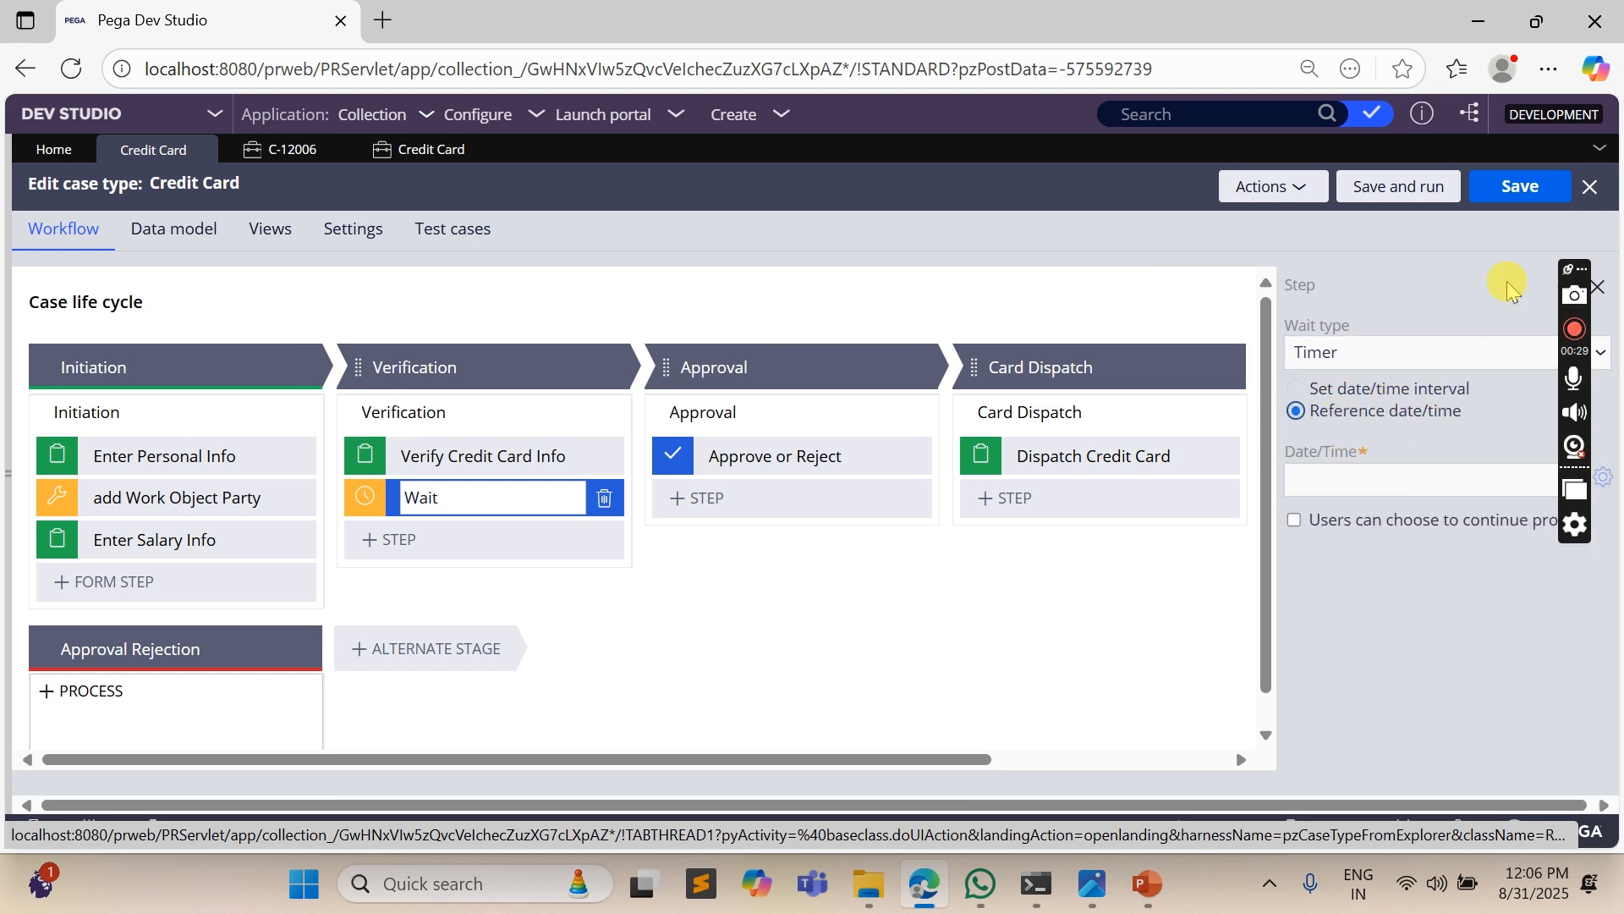
drag(1575, 270, 1582, 573)
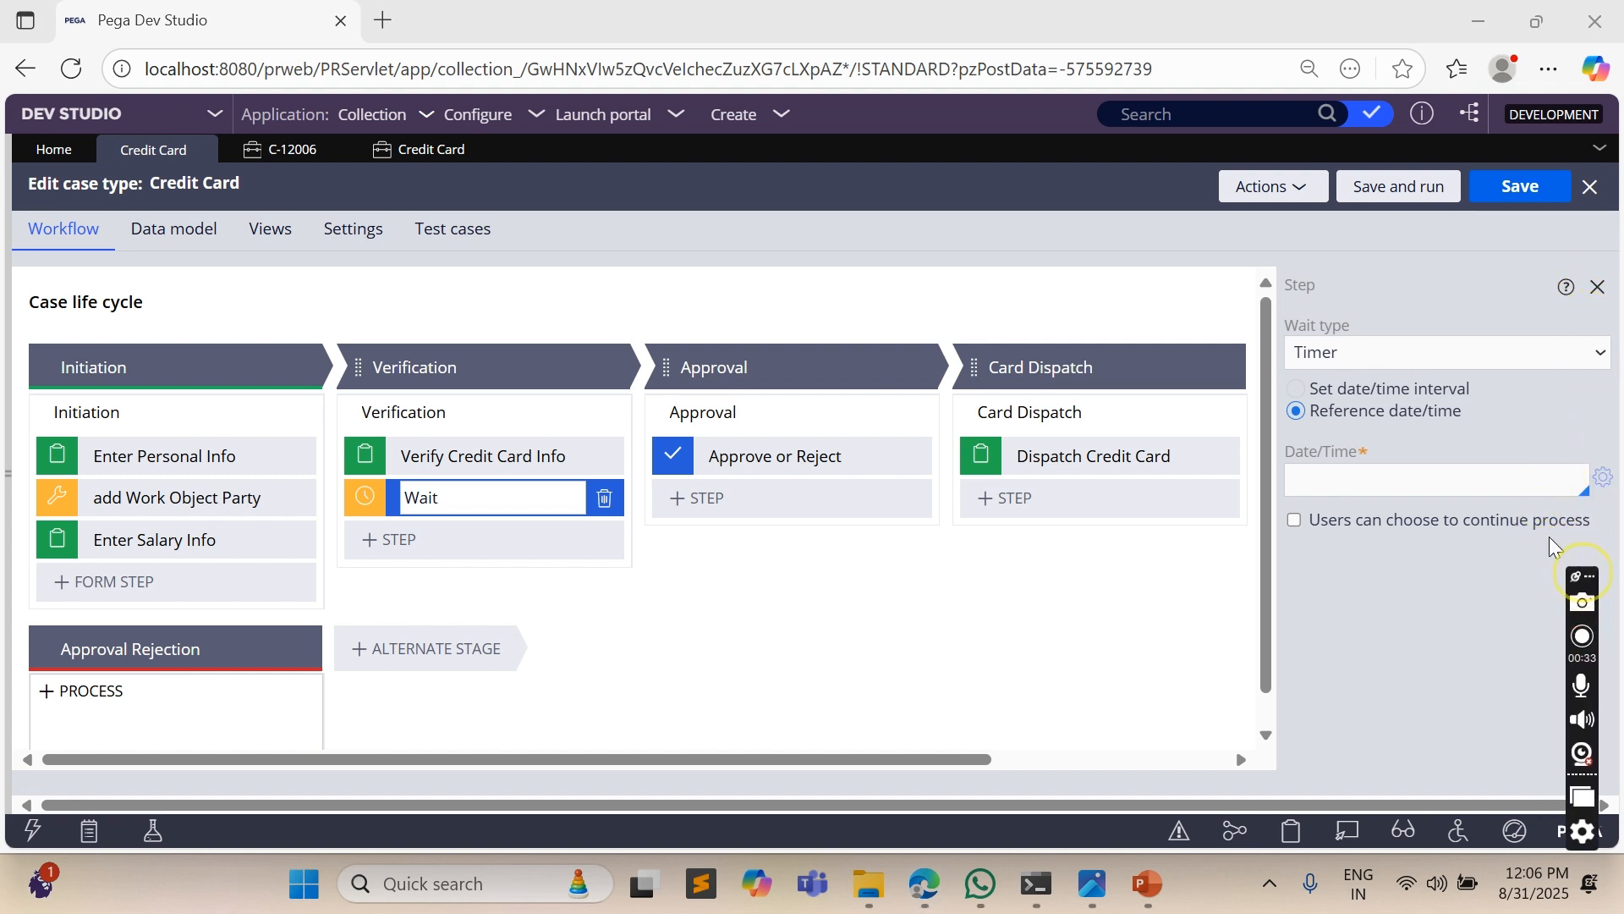
- Add a Date & time field named WaitTIme to the Credit Card data model and try to save the case type
click(173, 229)
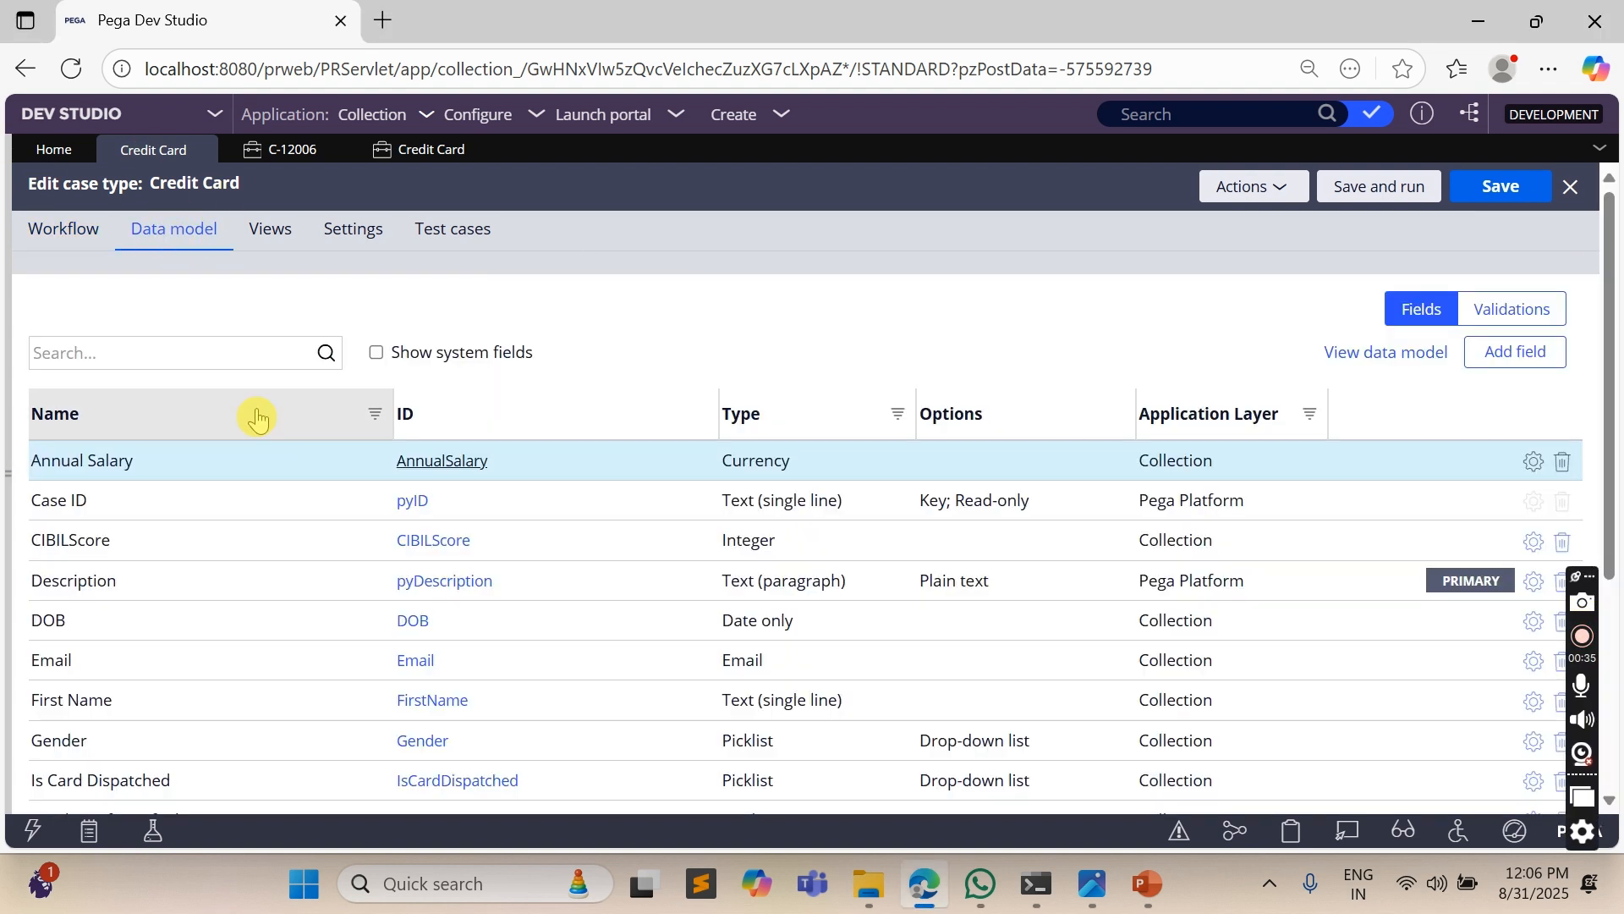
scroll(258, 416, down, 4)
scroll(1170, 307, up, 4)
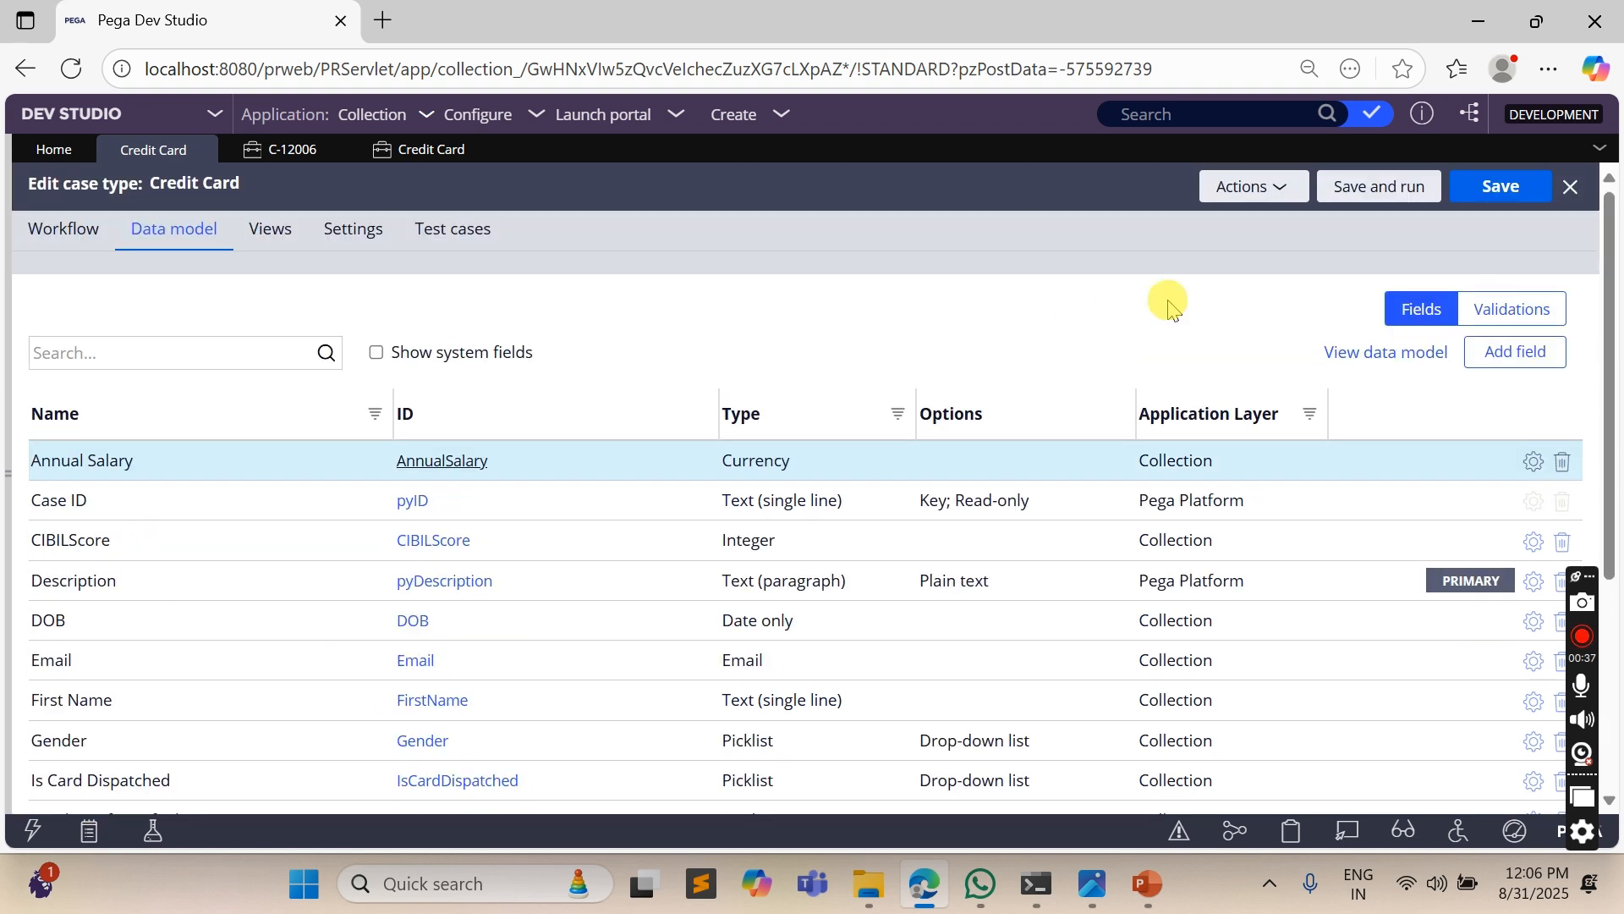
click(1510, 351)
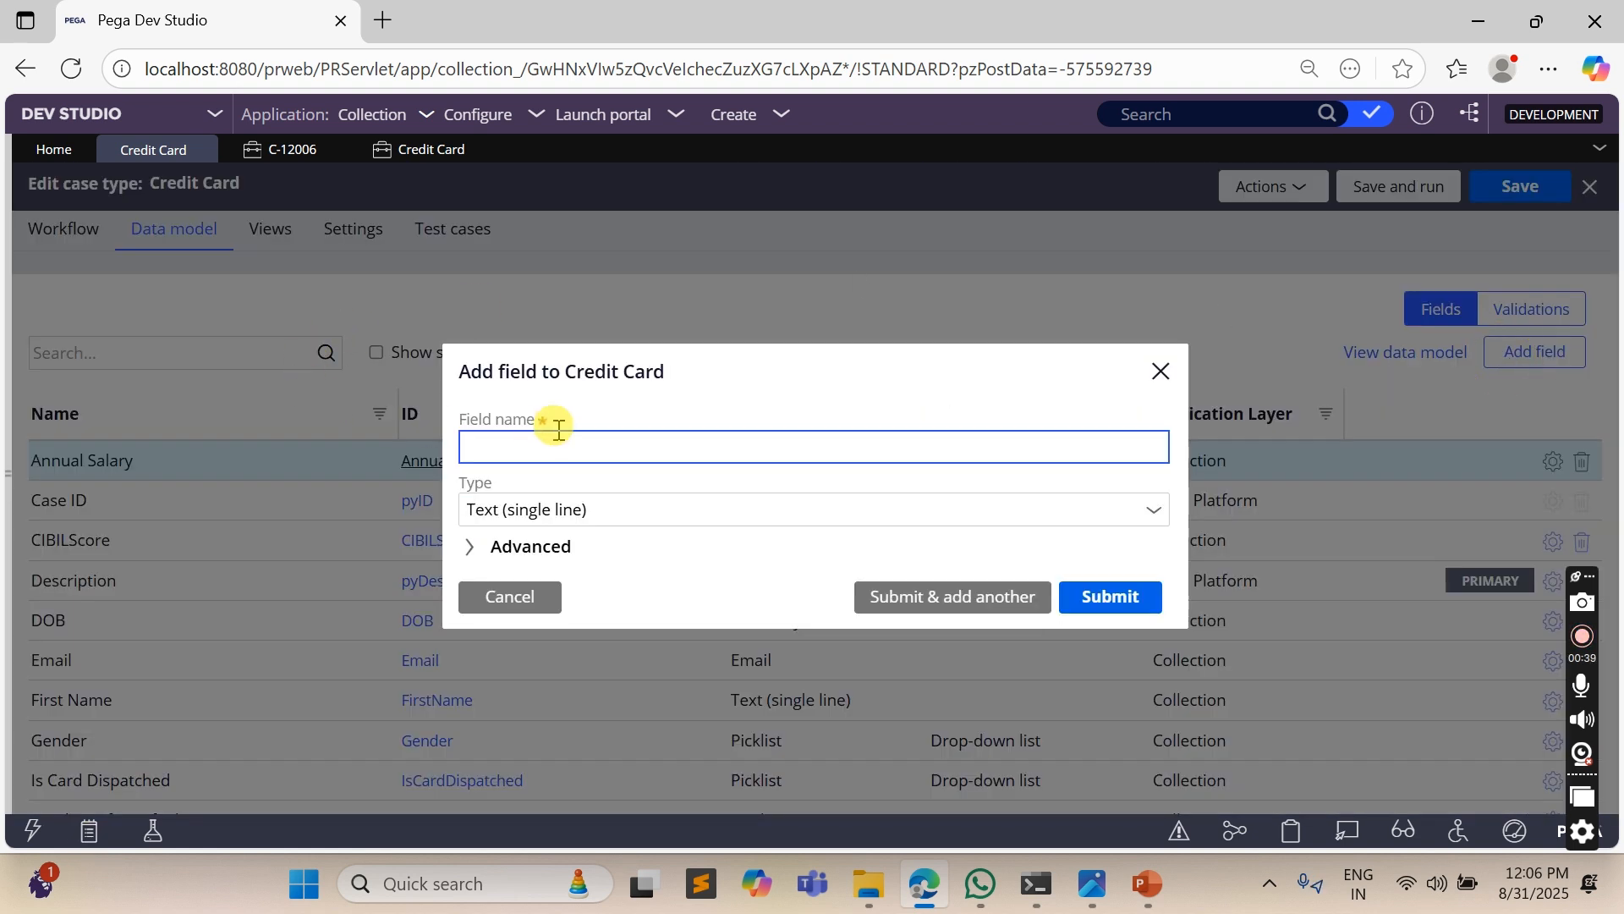
text(WaitTIme)
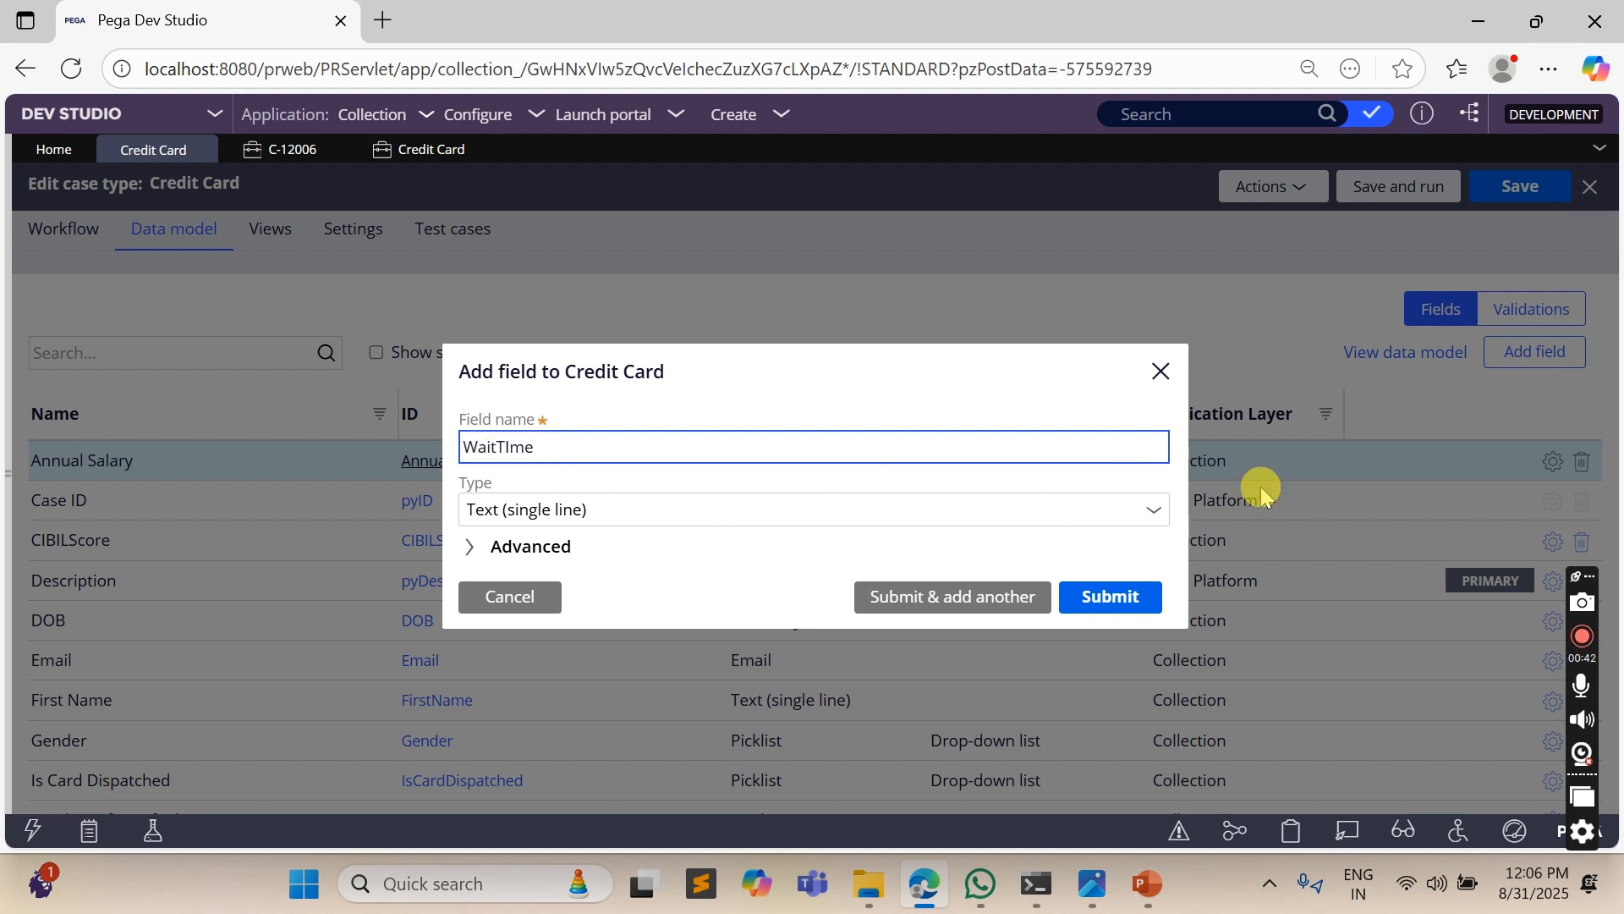
click(1155, 518)
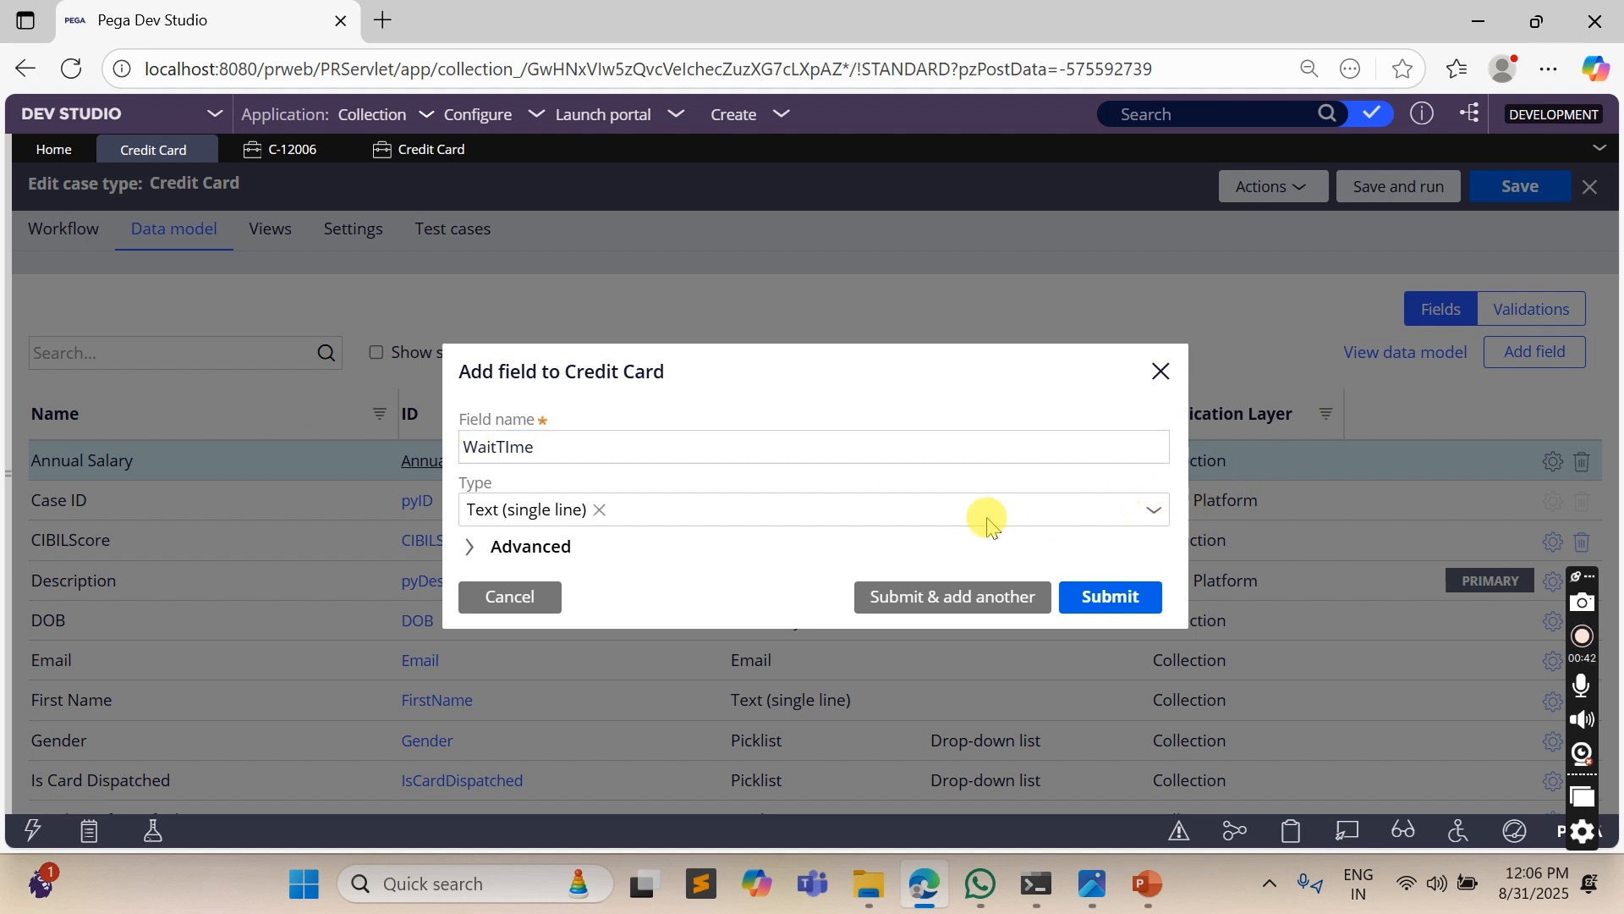
click(1154, 513)
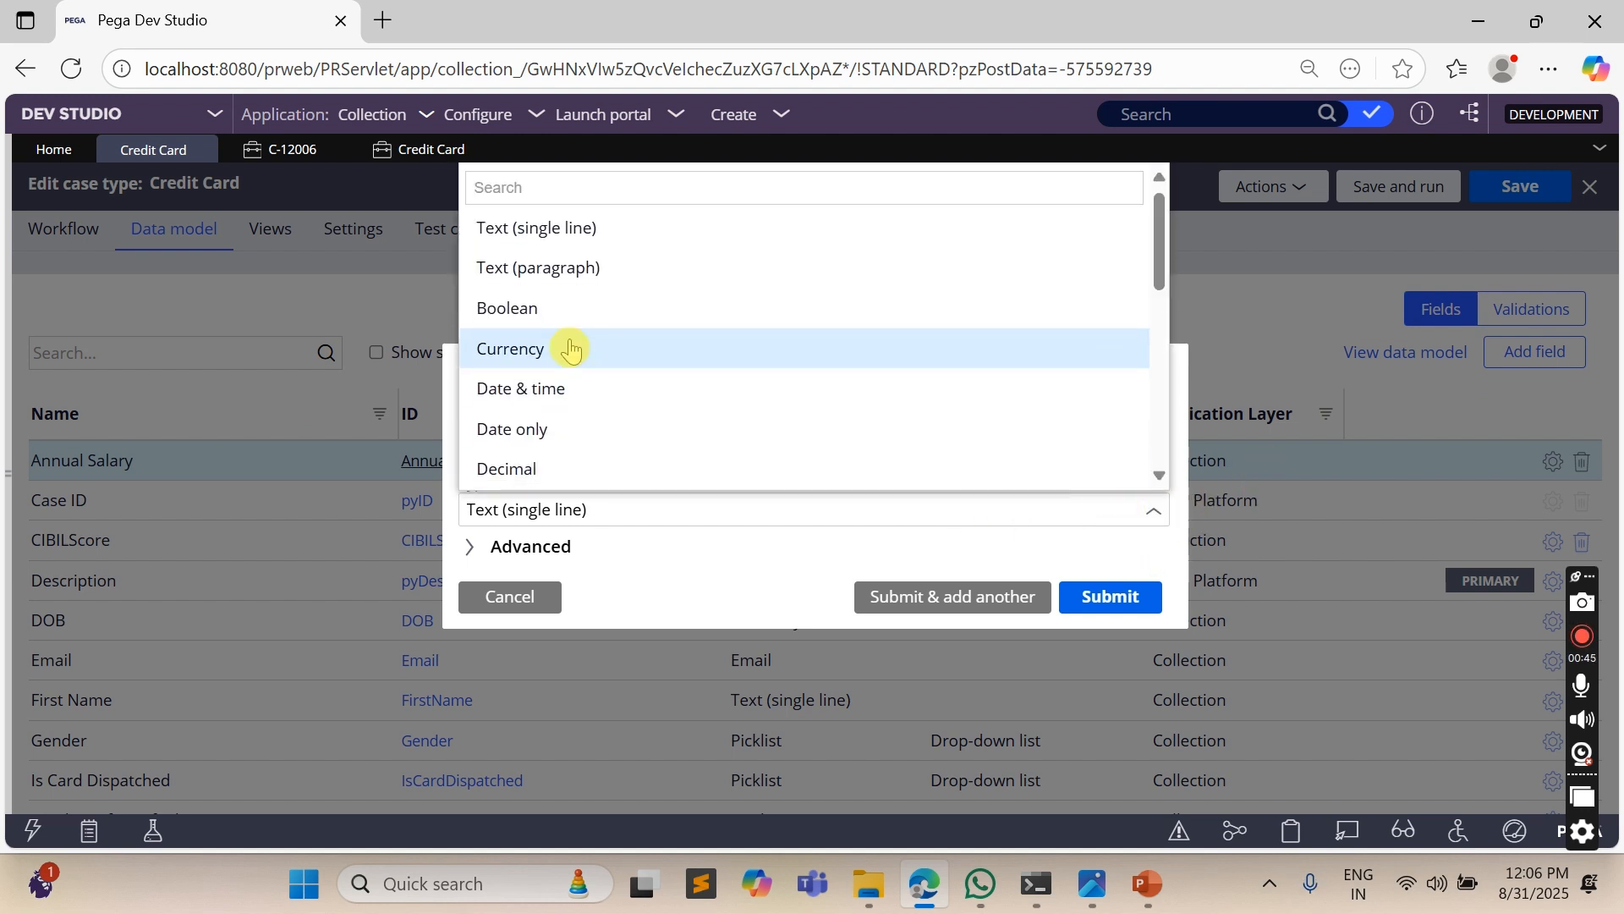
click(555, 390)
click(1111, 597)
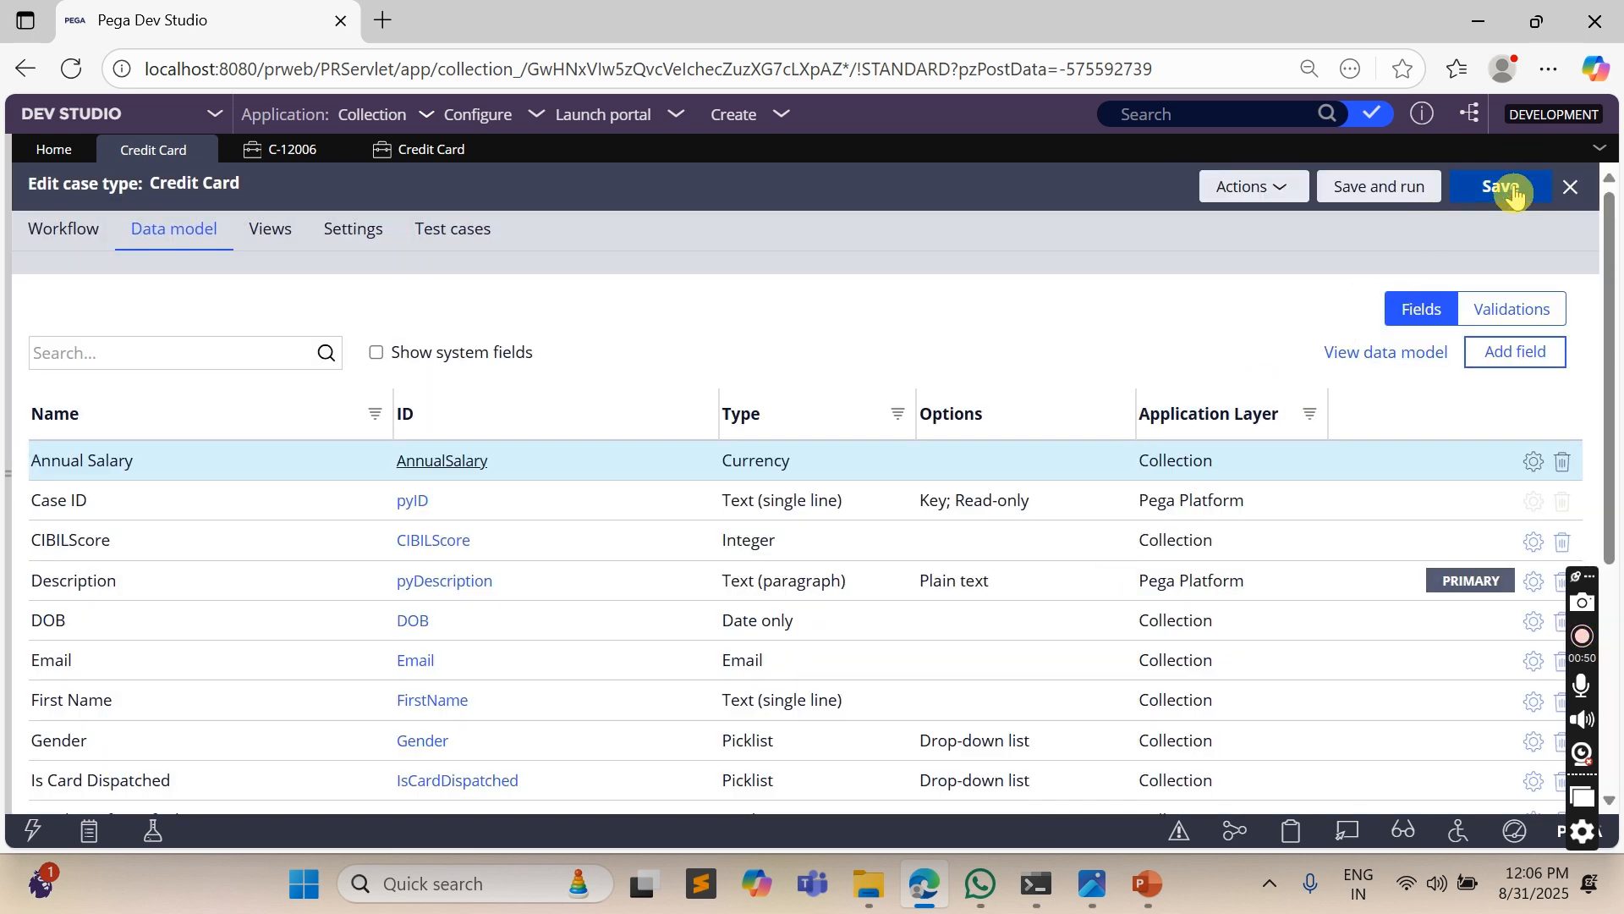
click(1494, 187)
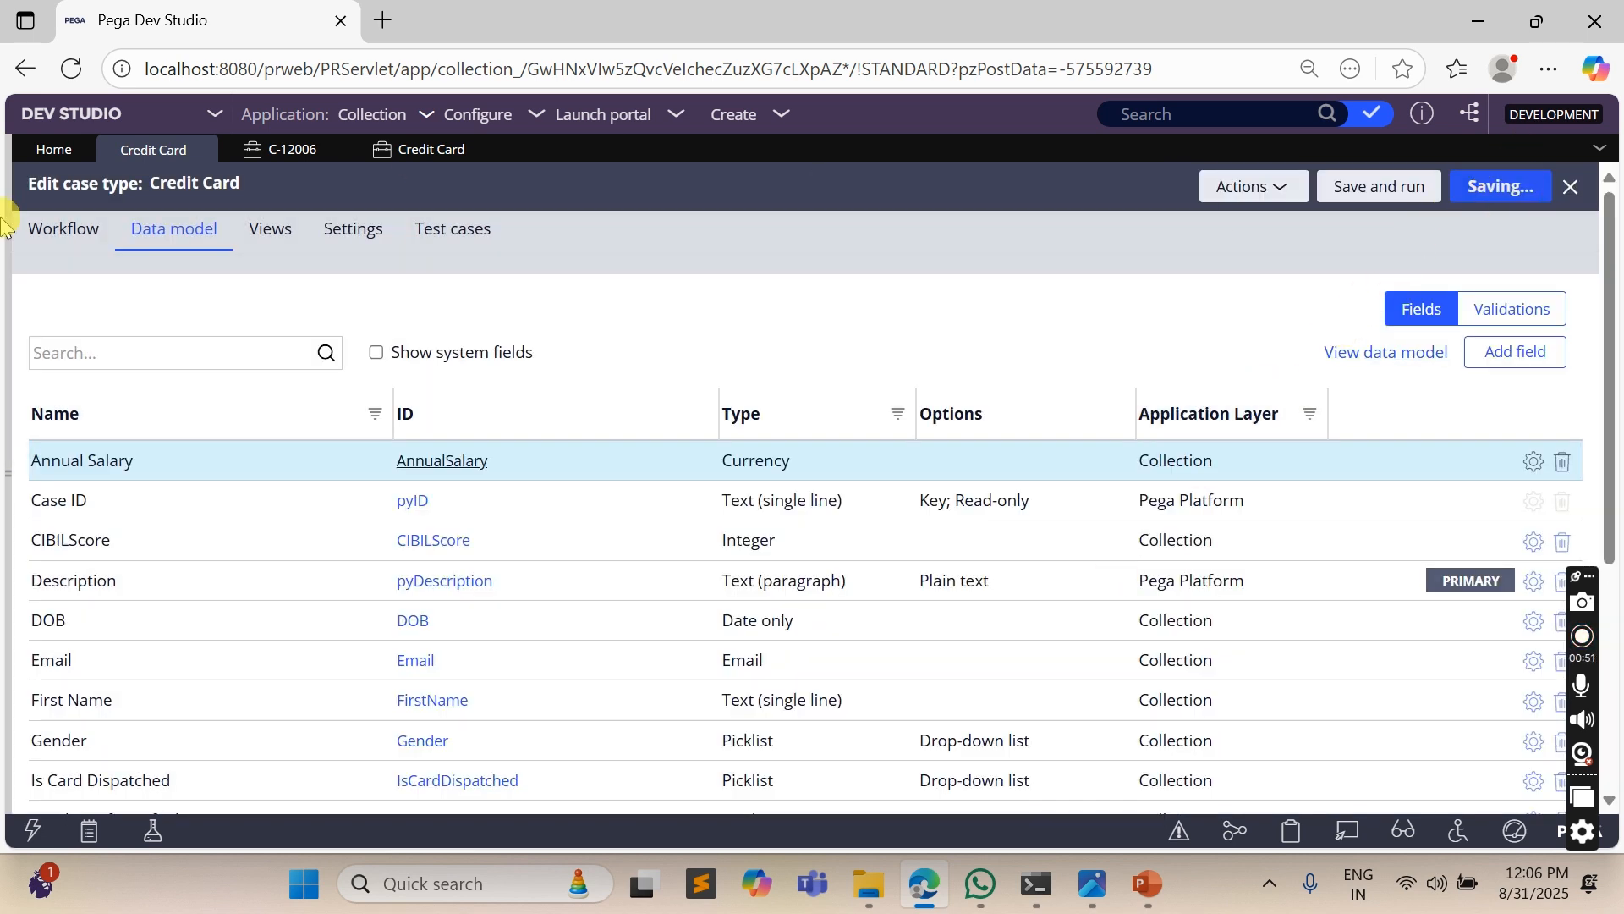
- Set the Verification stage's Wait timer reference Date/Time to .WaitTIme and save the case type
click(72, 301)
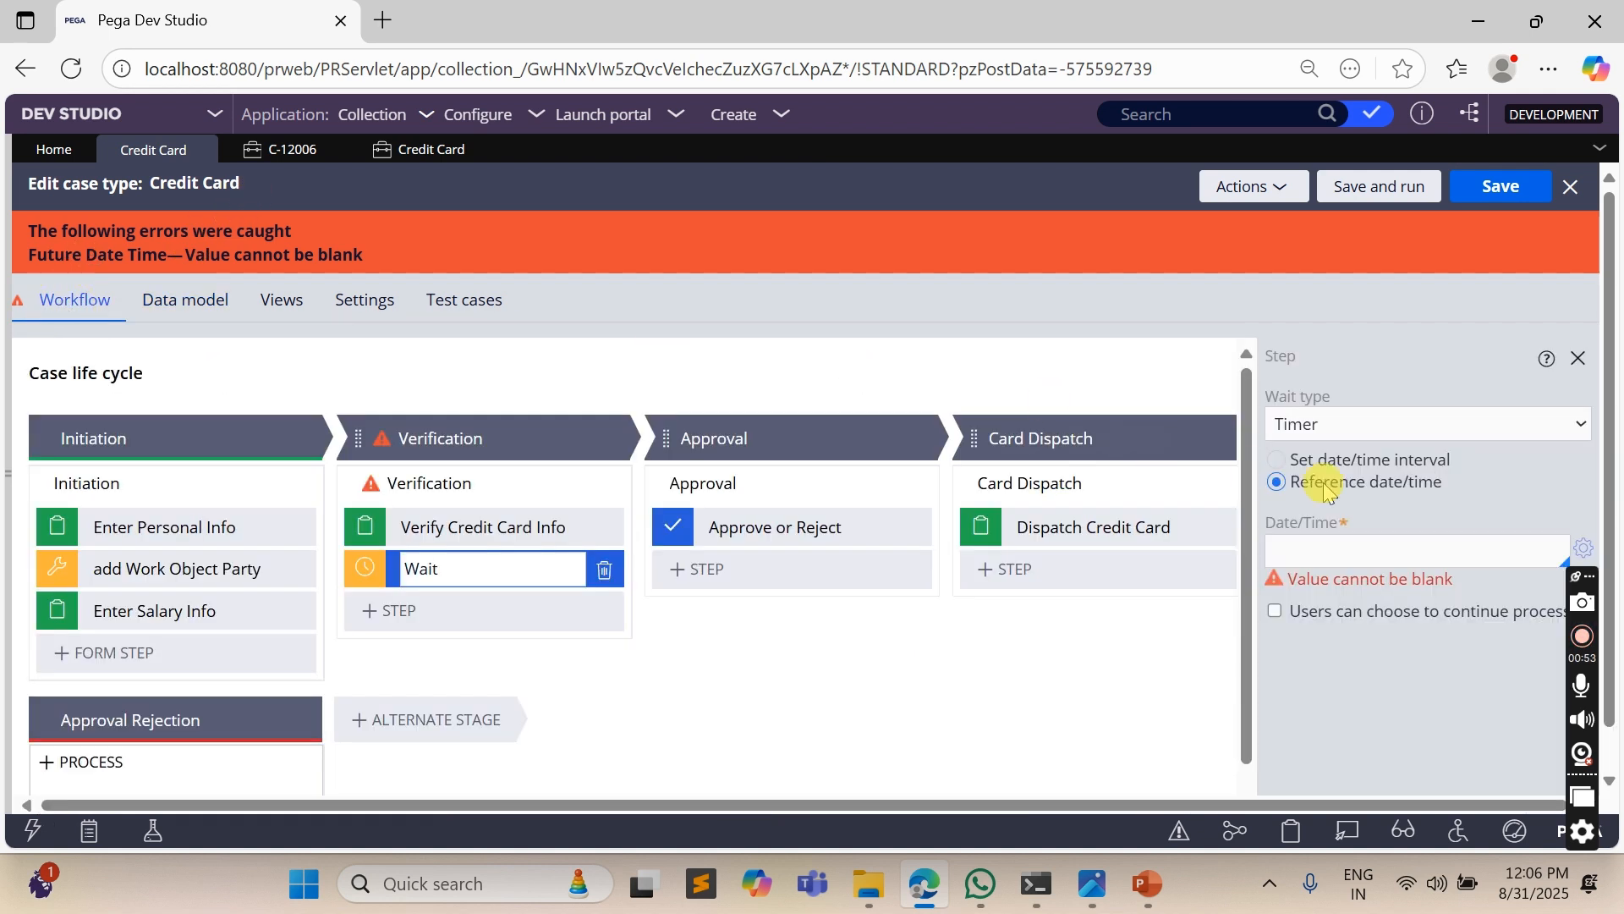
click(1357, 551)
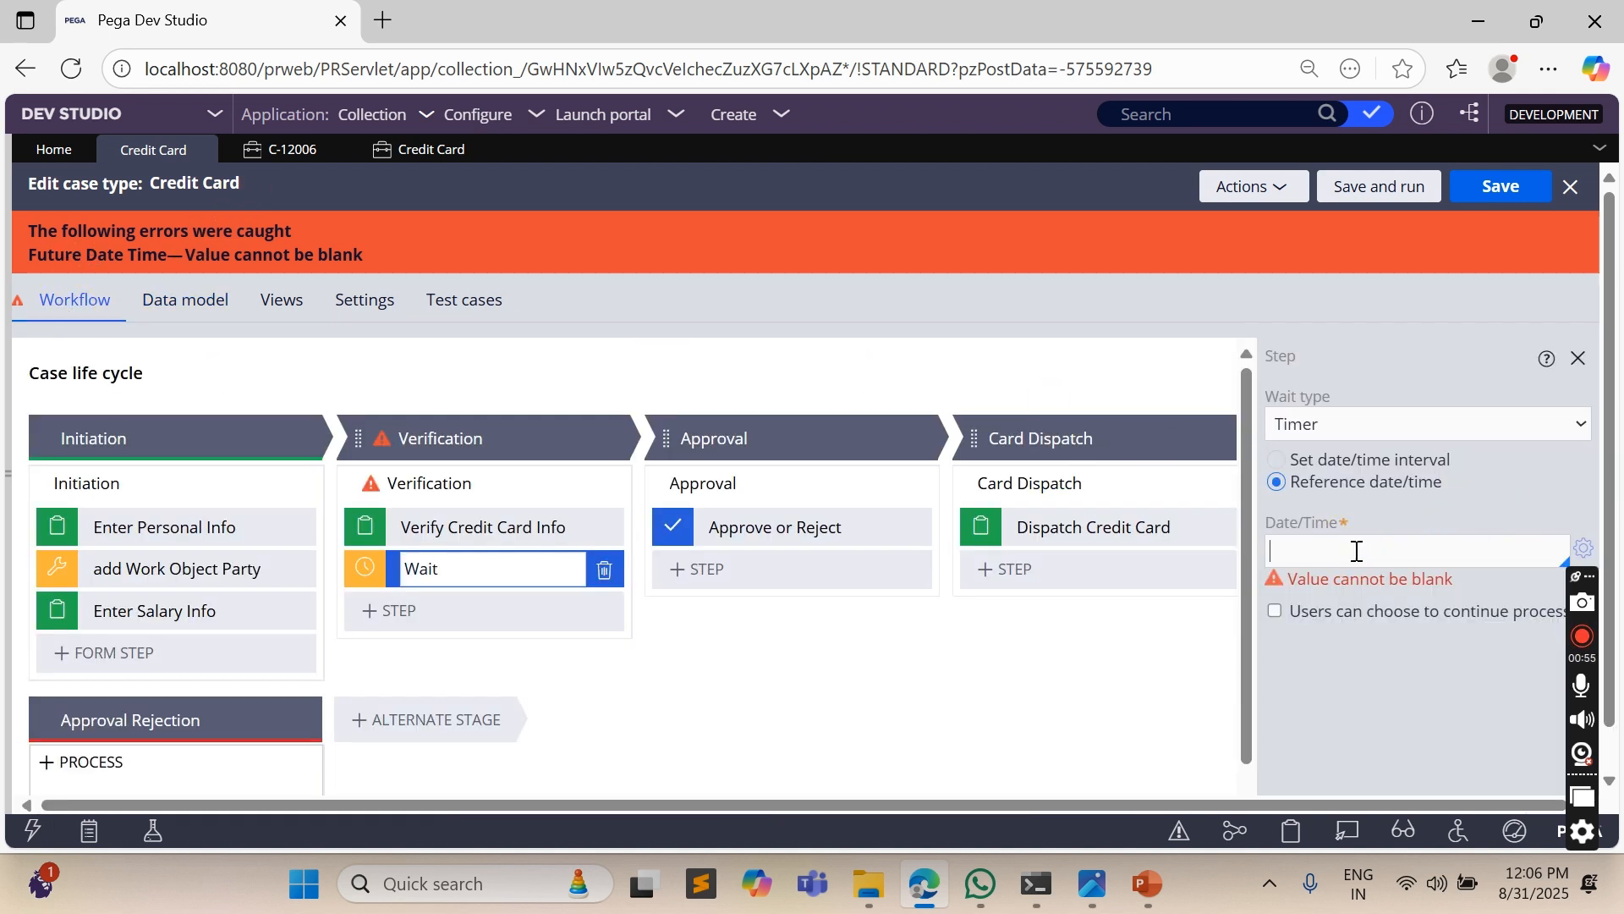
text(.Wai)
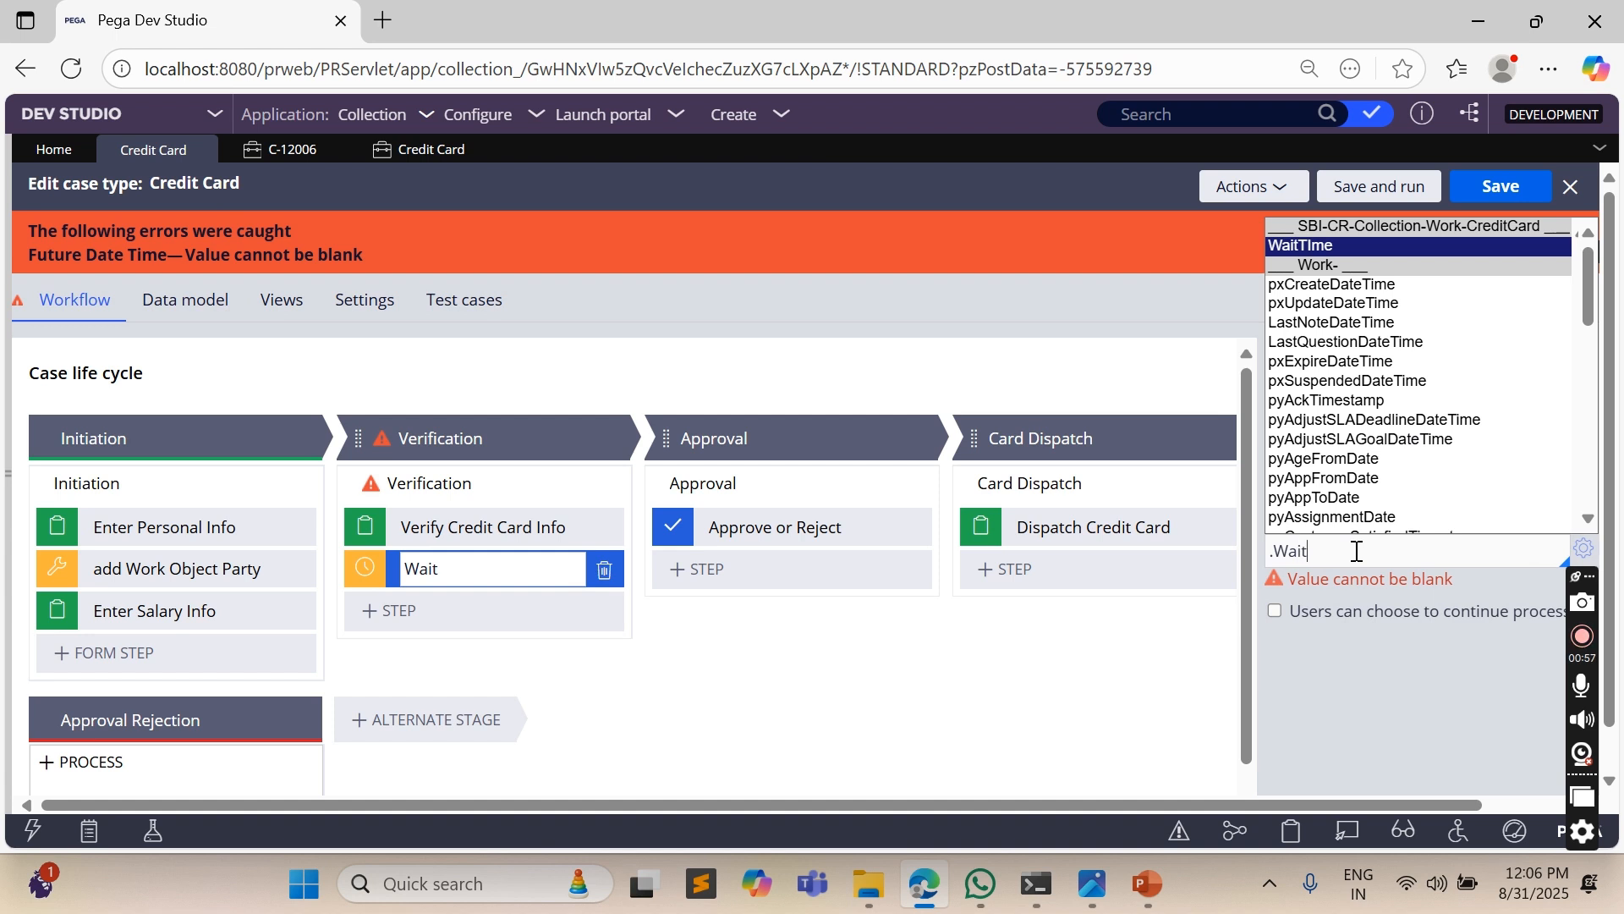
text(t)
key(Return)
click(1490, 188)
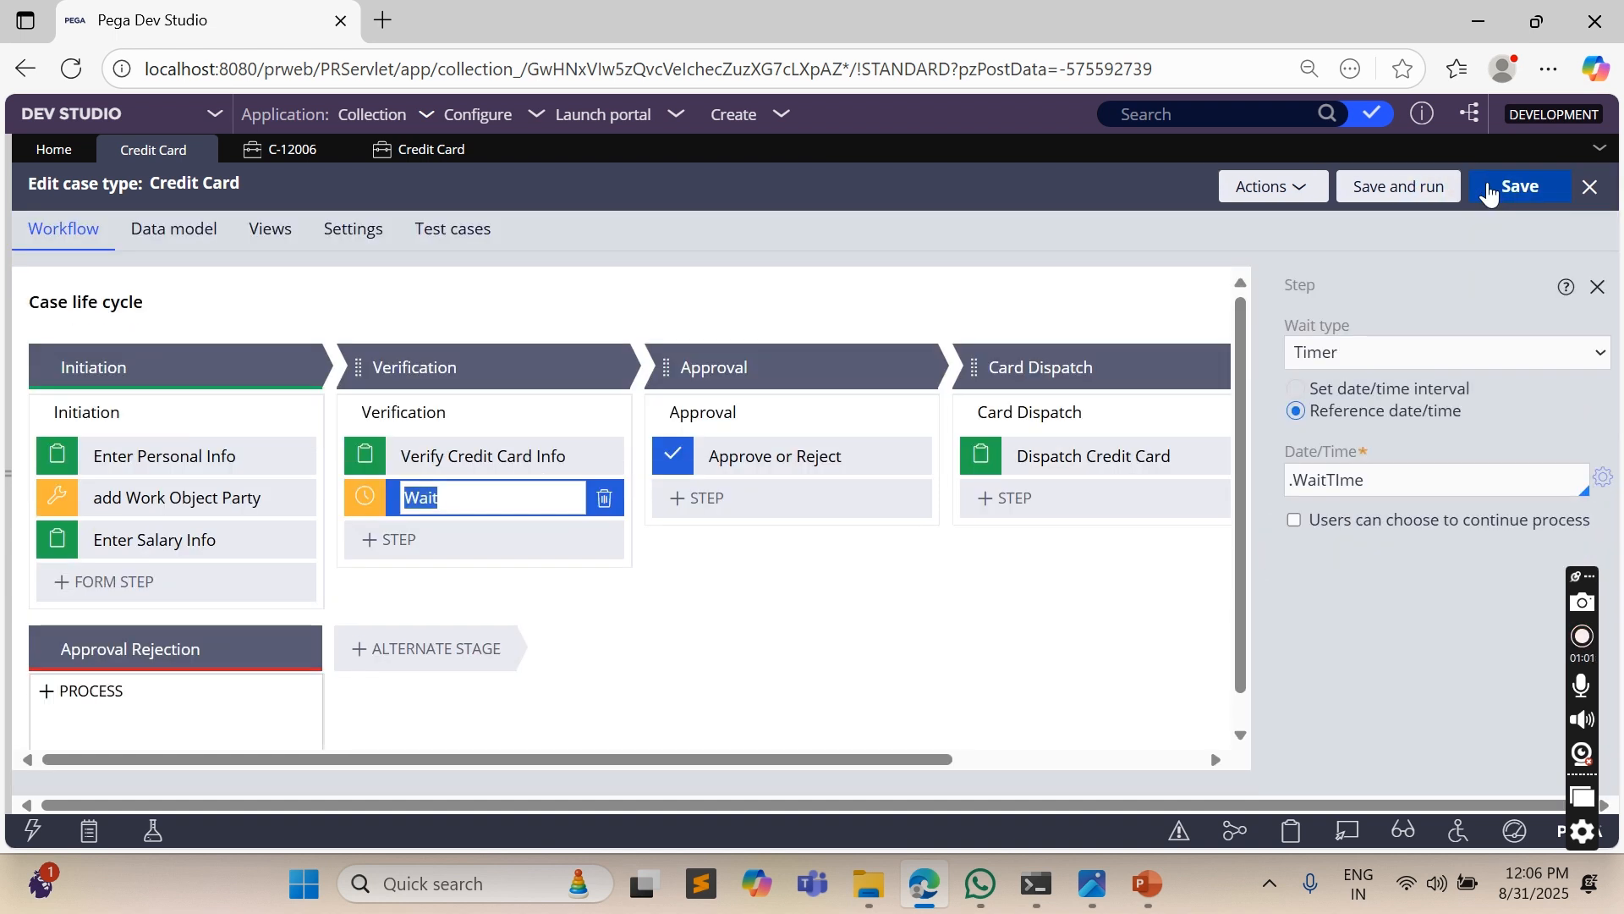
- Allow users to choose to continue the process at the Wait step and save the case type
double_click(1329, 481)
triple_click(1329, 481)
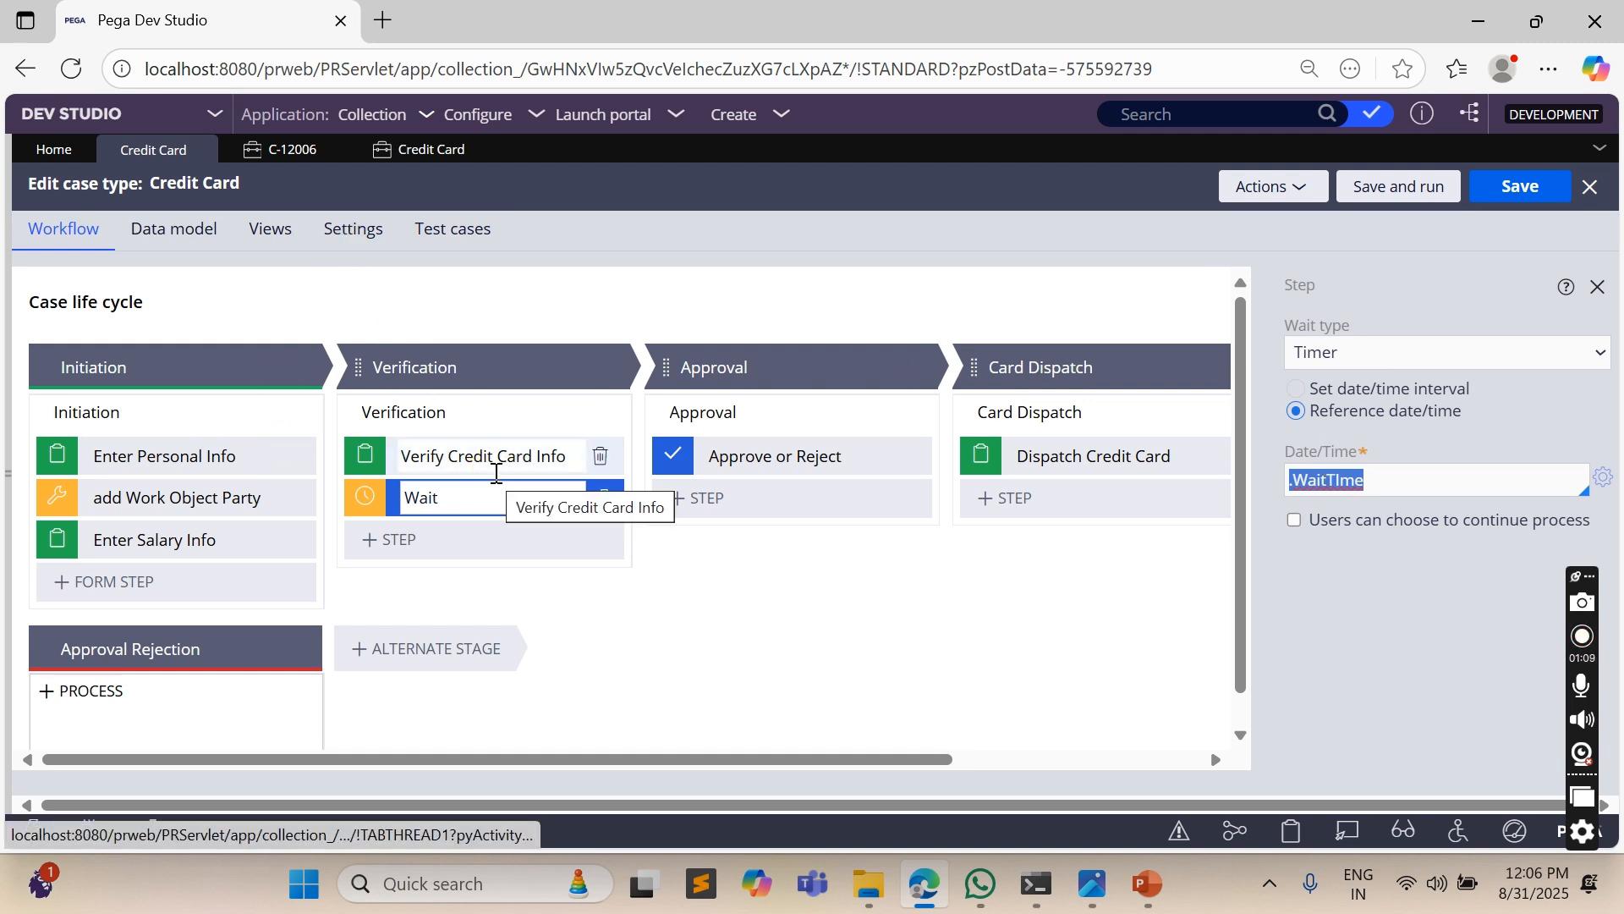
click(1294, 520)
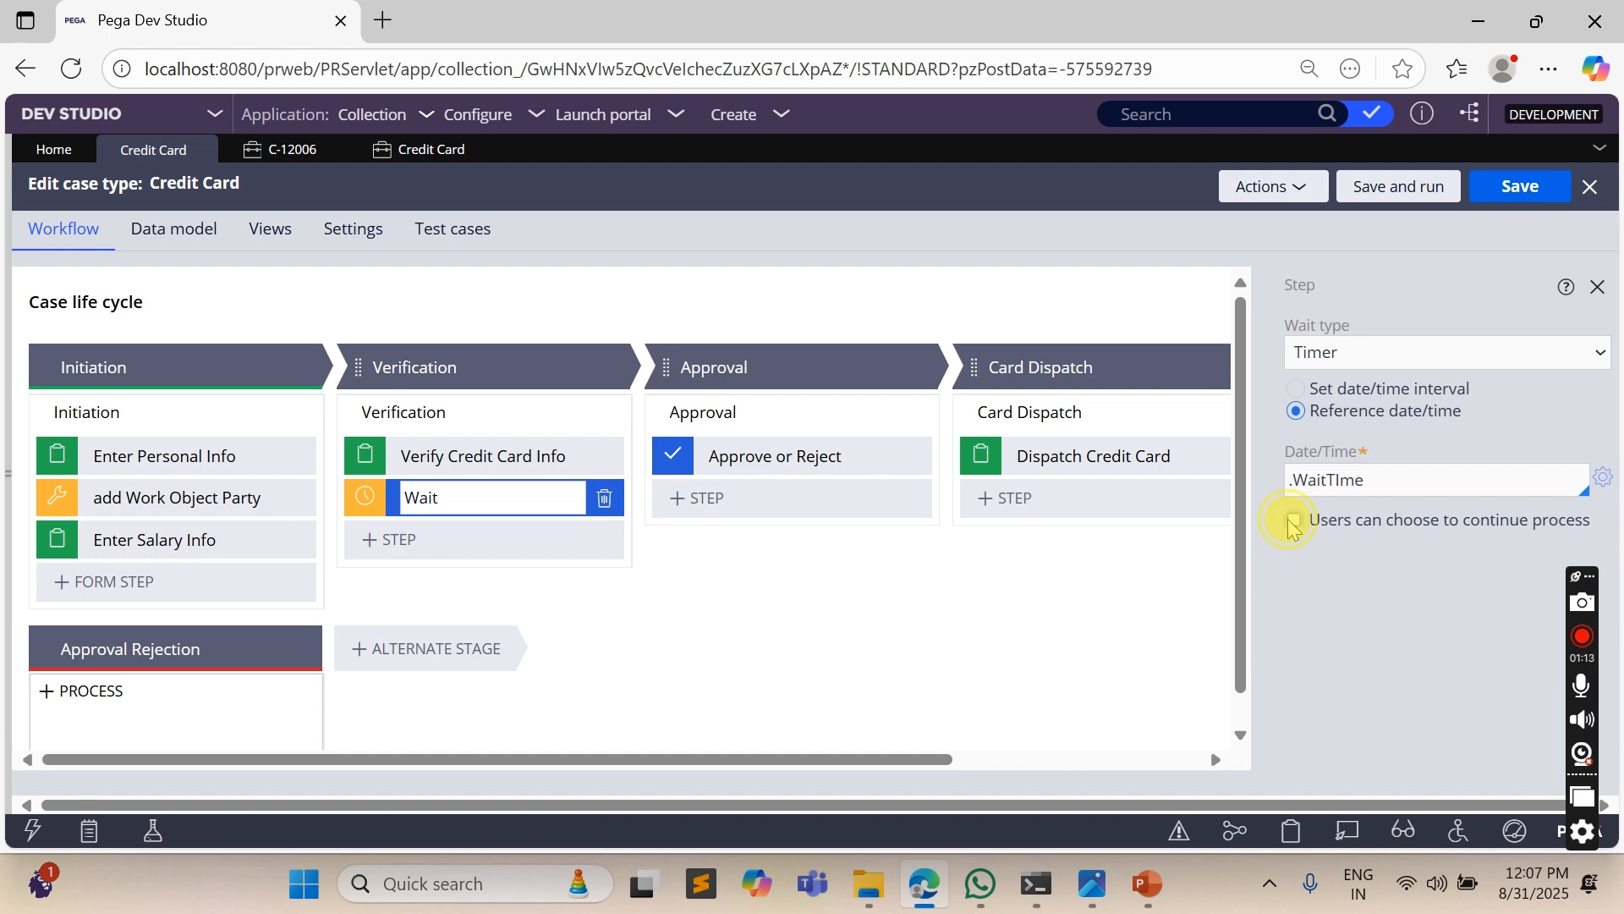
click(1511, 188)
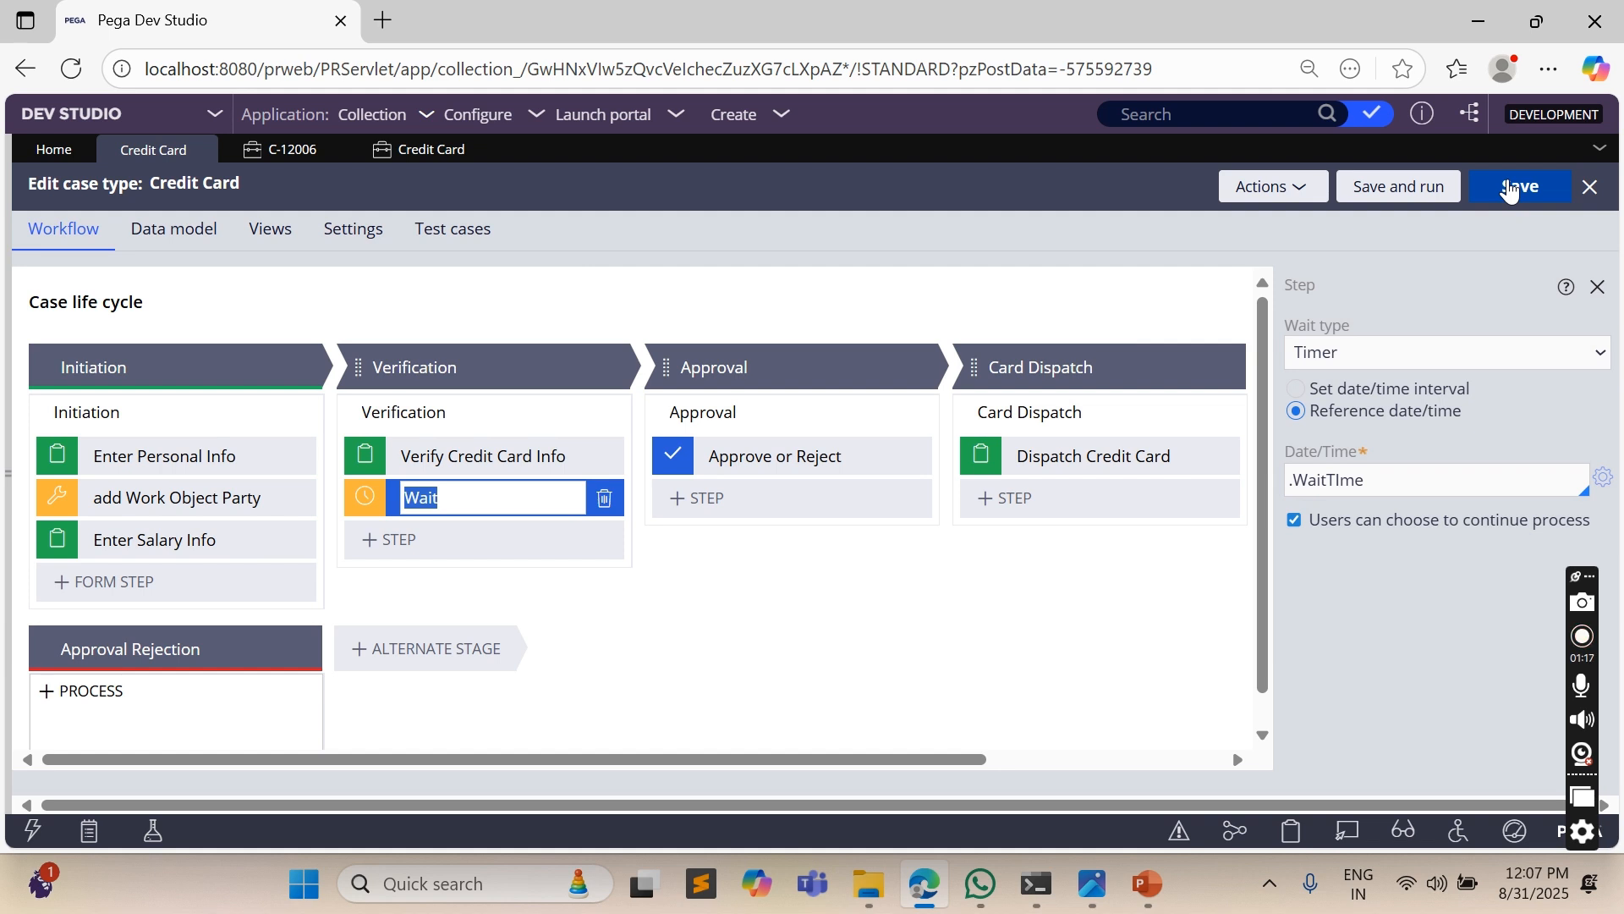
- Open the flow rule of the Verification process for editing from the case life cycle
click(448, 463)
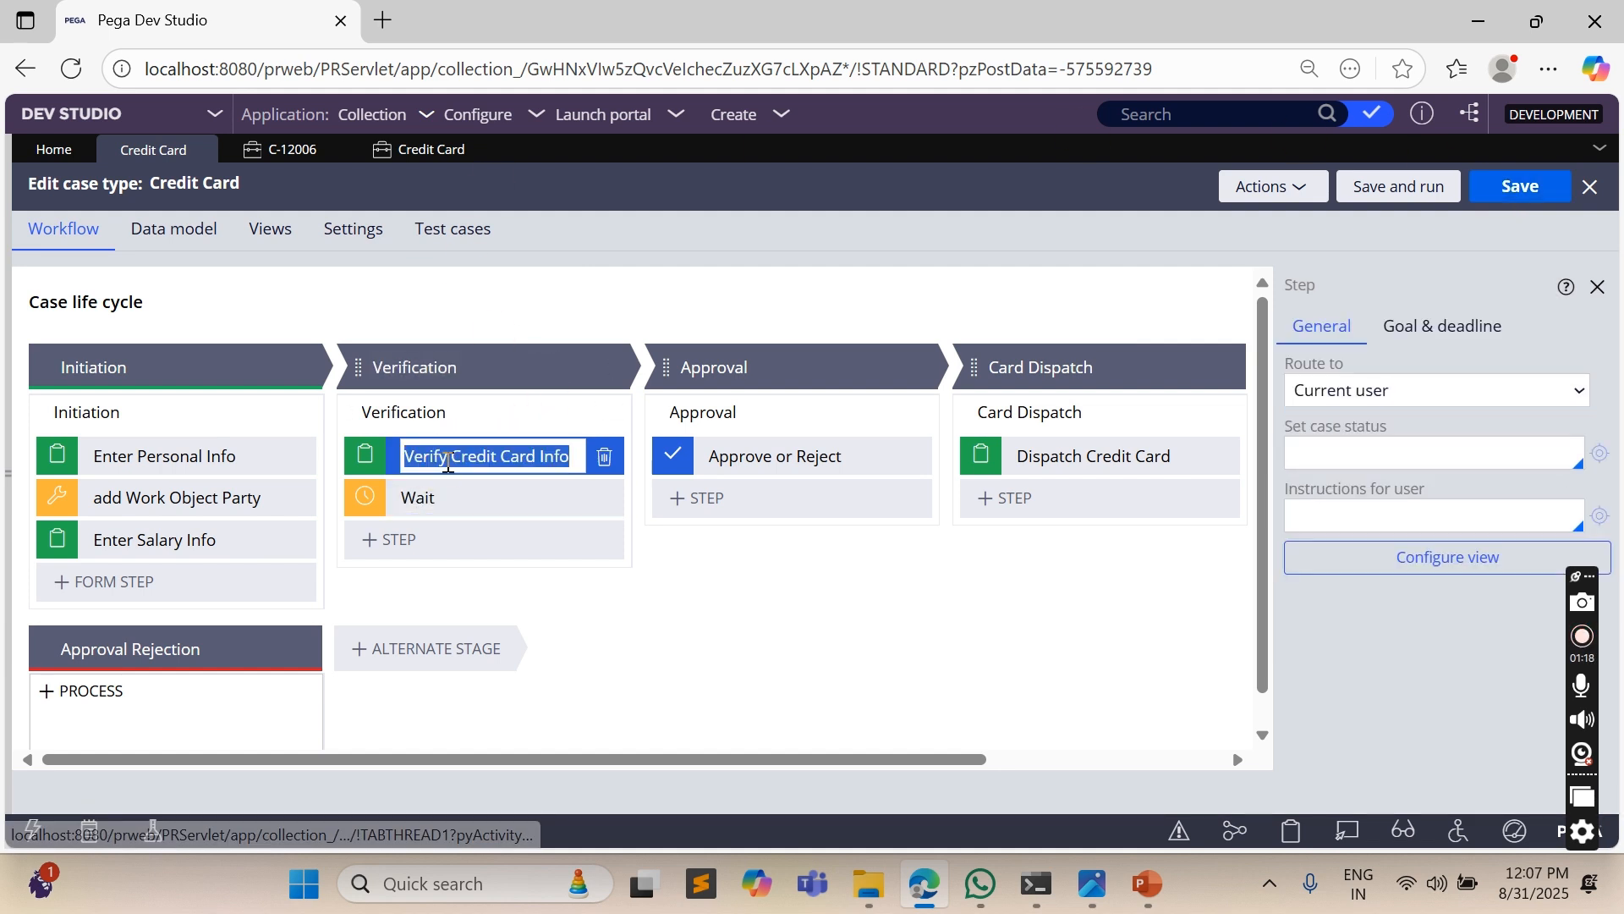
click(592, 411)
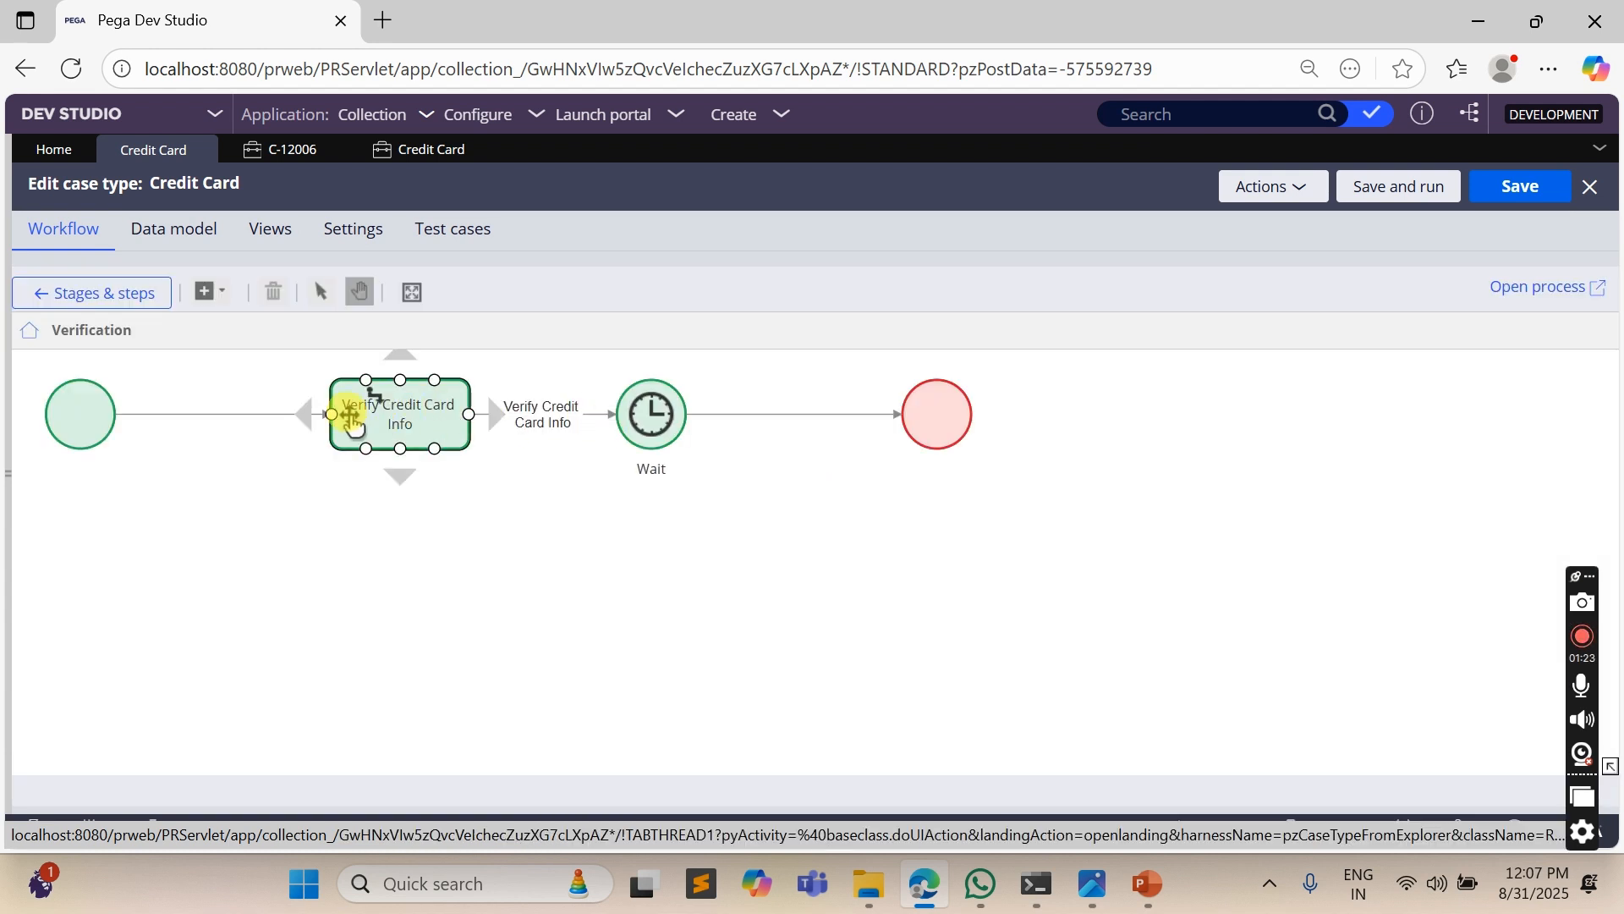
click(1538, 286)
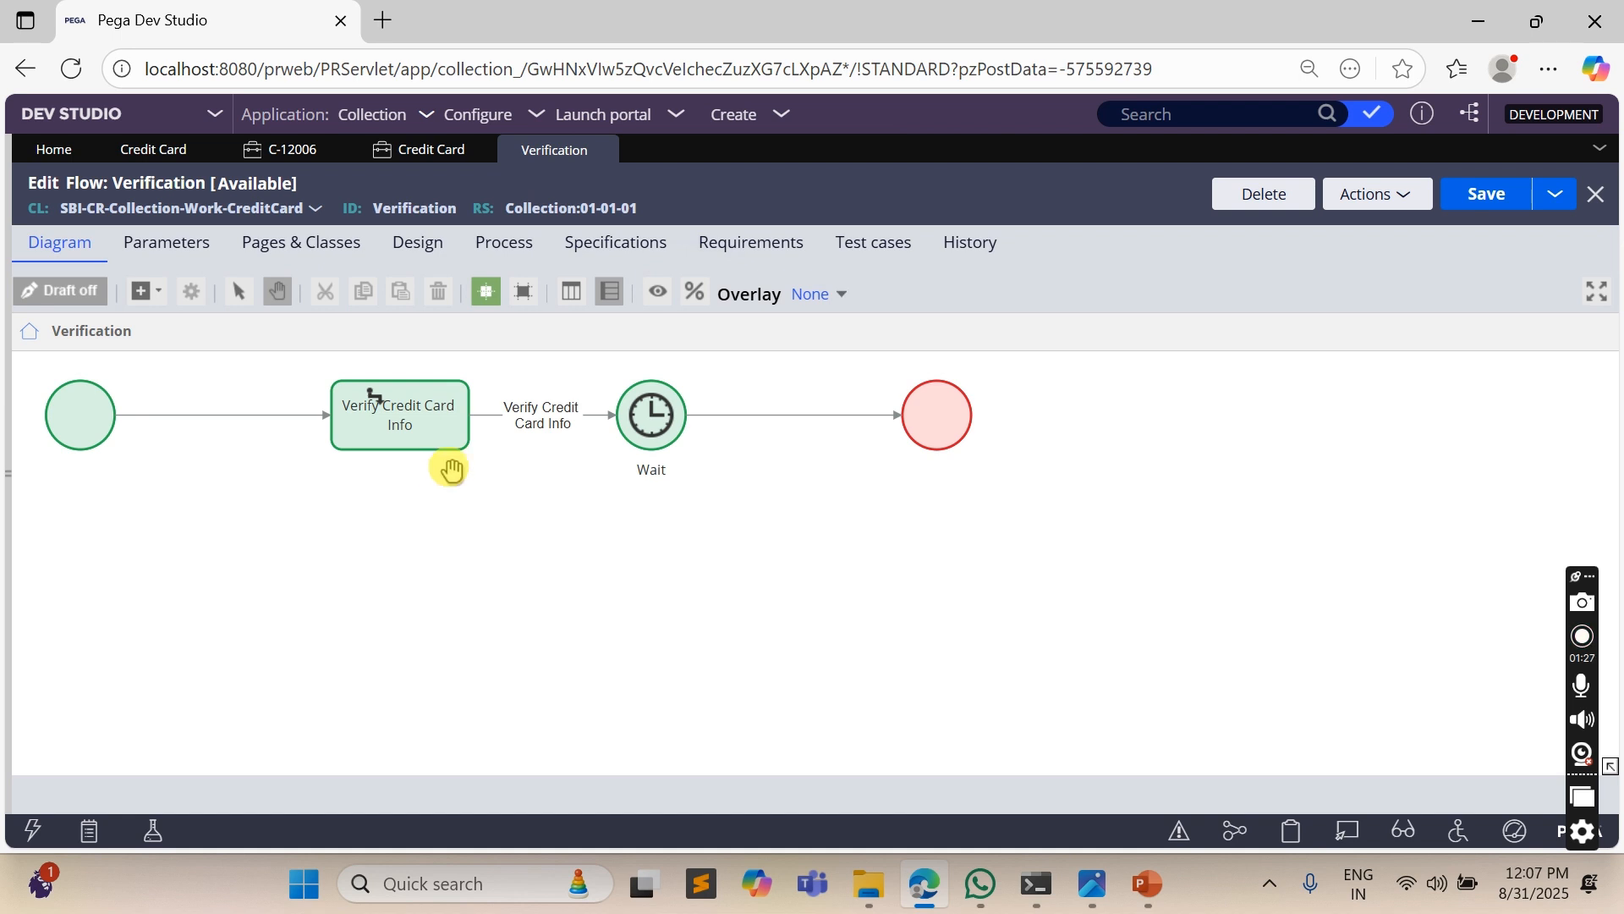
- Make the Verify Credit Card Info connector apply a data transform named SetWaitTime
click(542, 427)
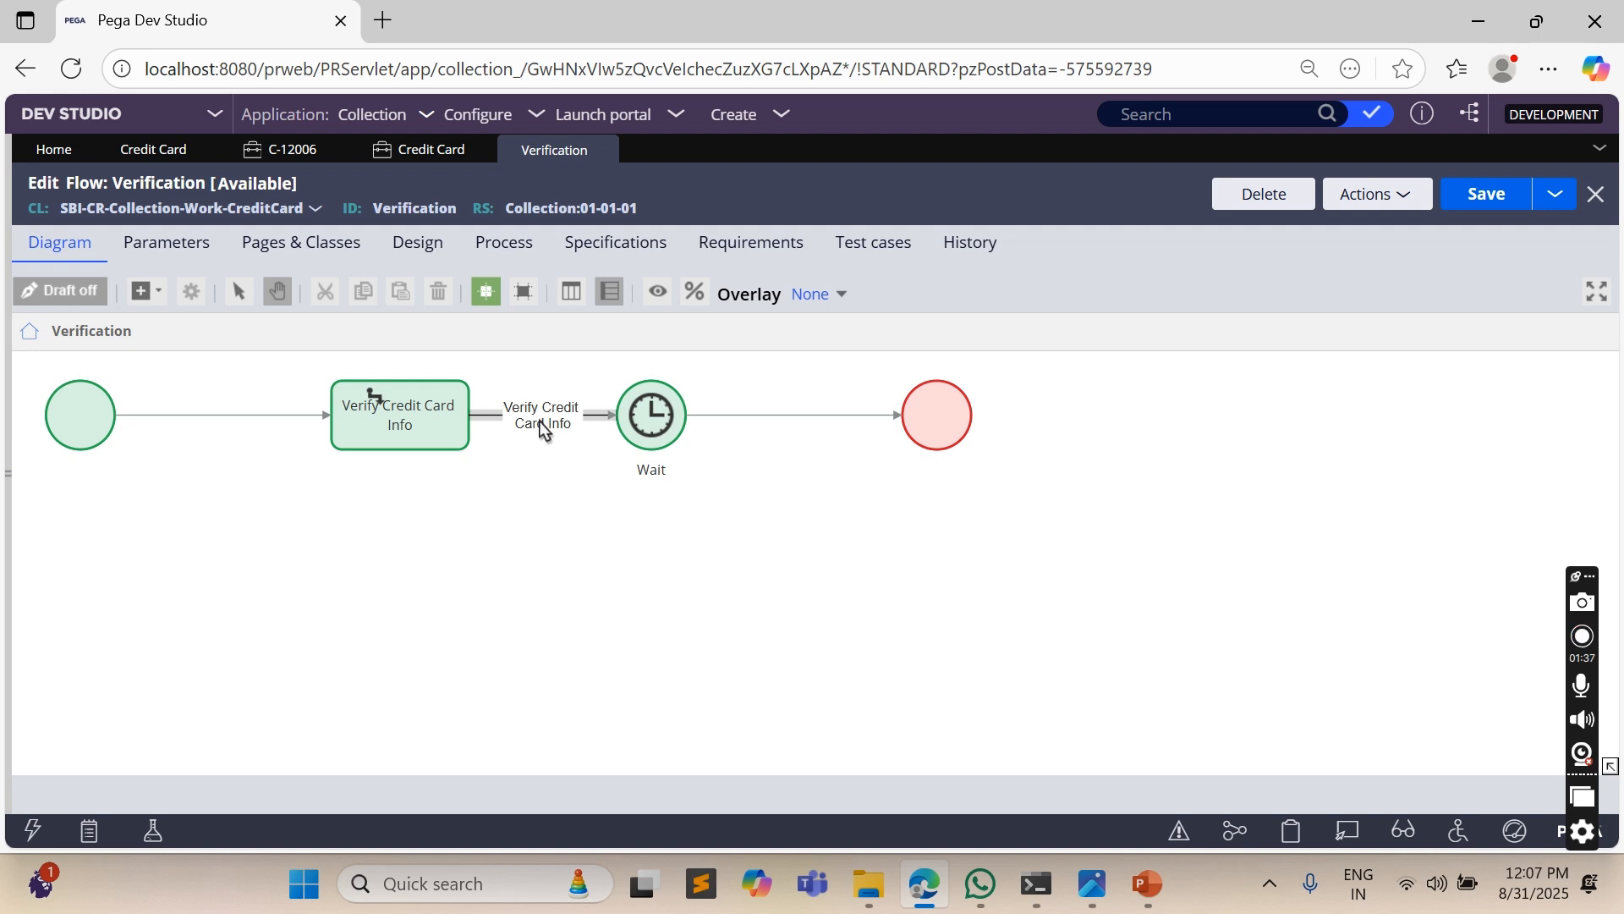
click(541, 427)
scroll(729, 533, down, 3)
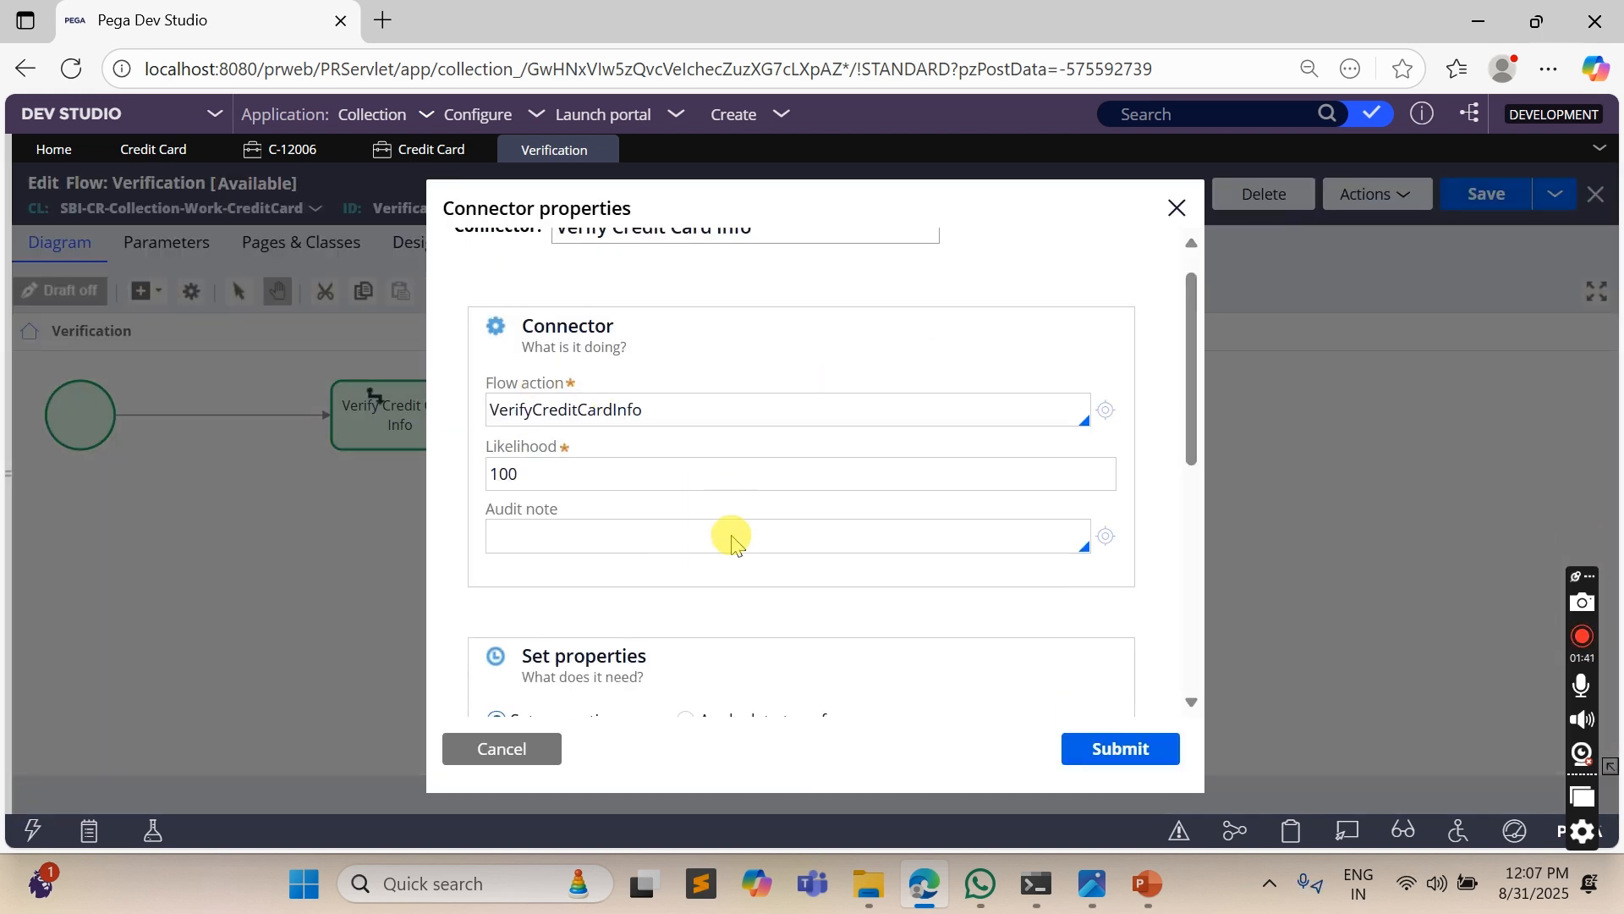
click(685, 506)
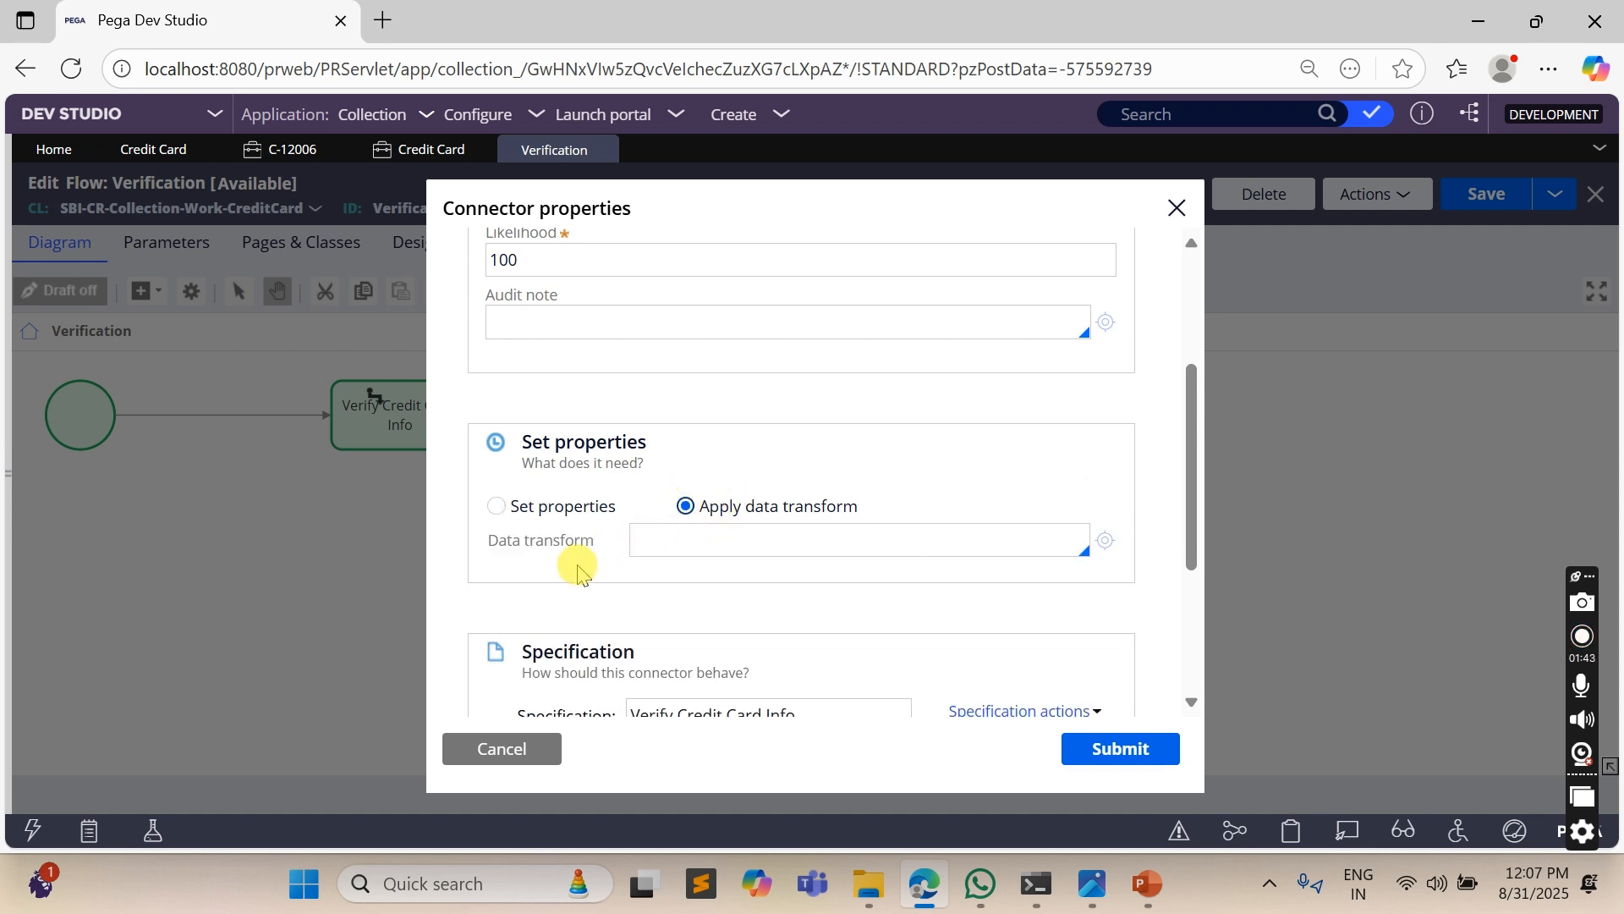
click(707, 533)
text(SetWaitTime)
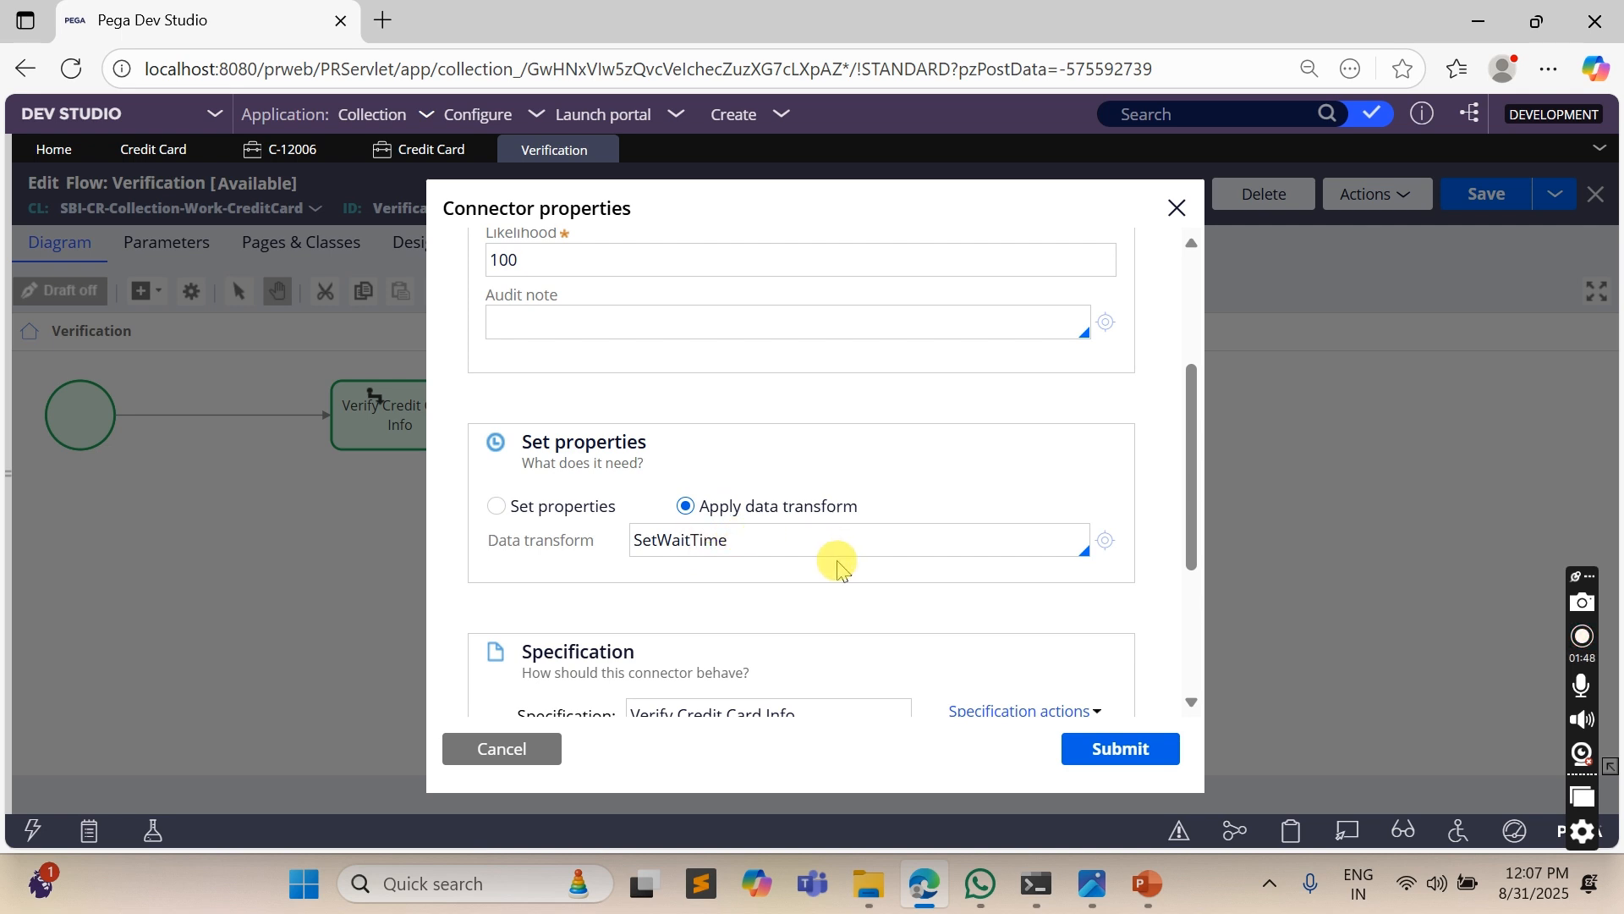
- Create and open the SetWaitTime data transform in the SBI-CR-Collection-Work-CreditCard class, ruleset Collection 01-01-01
click(1105, 541)
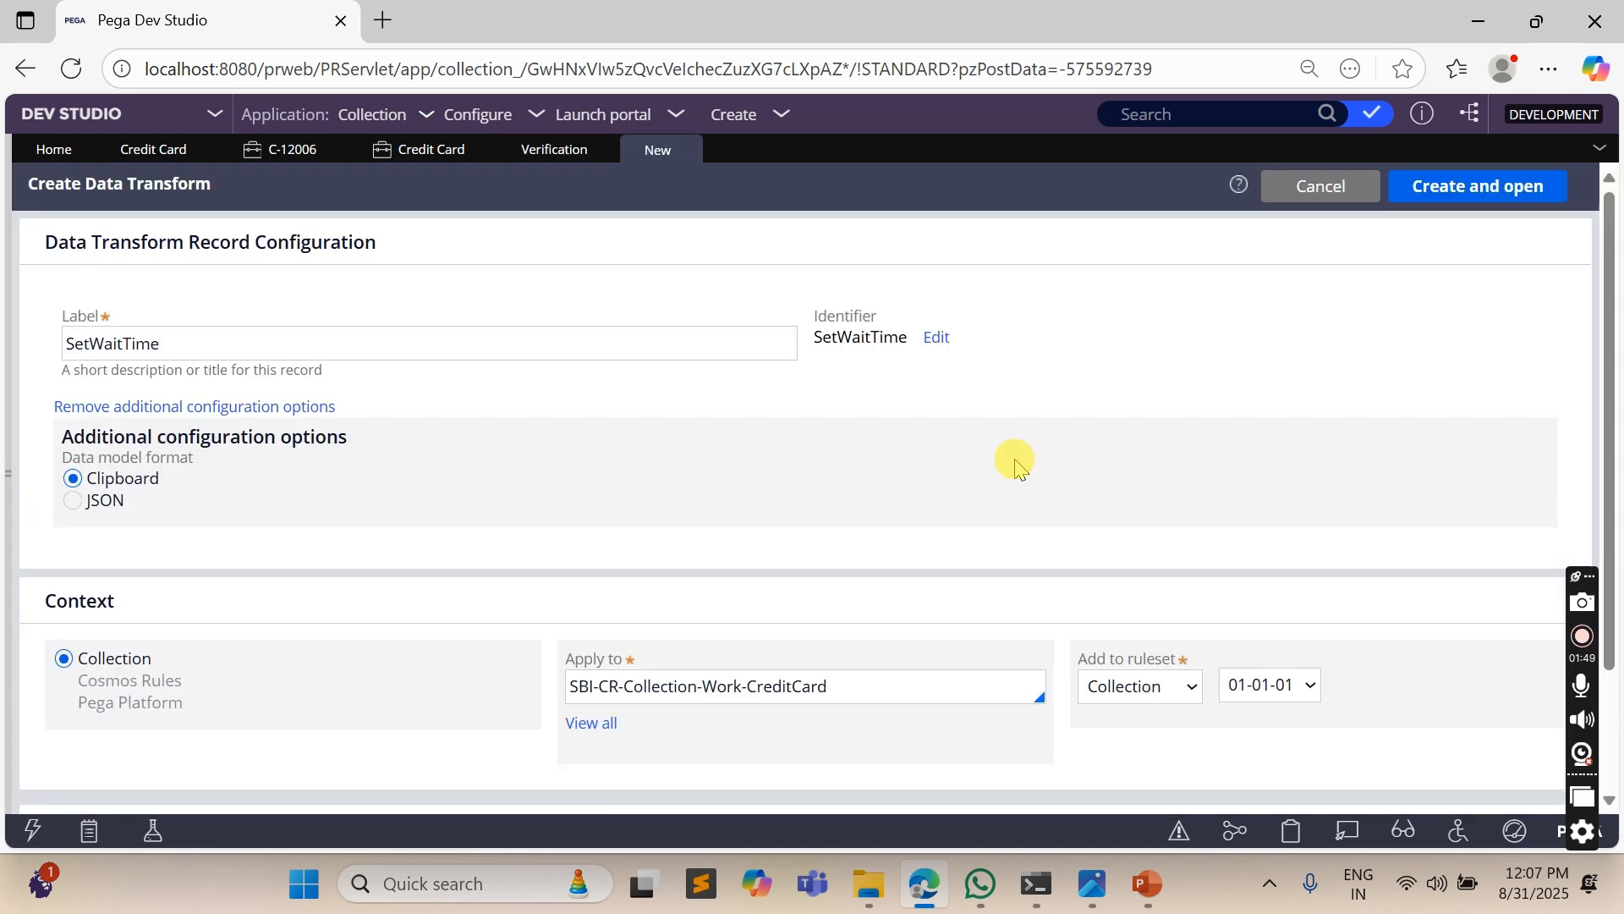
click(829, 689)
double_click(791, 687)
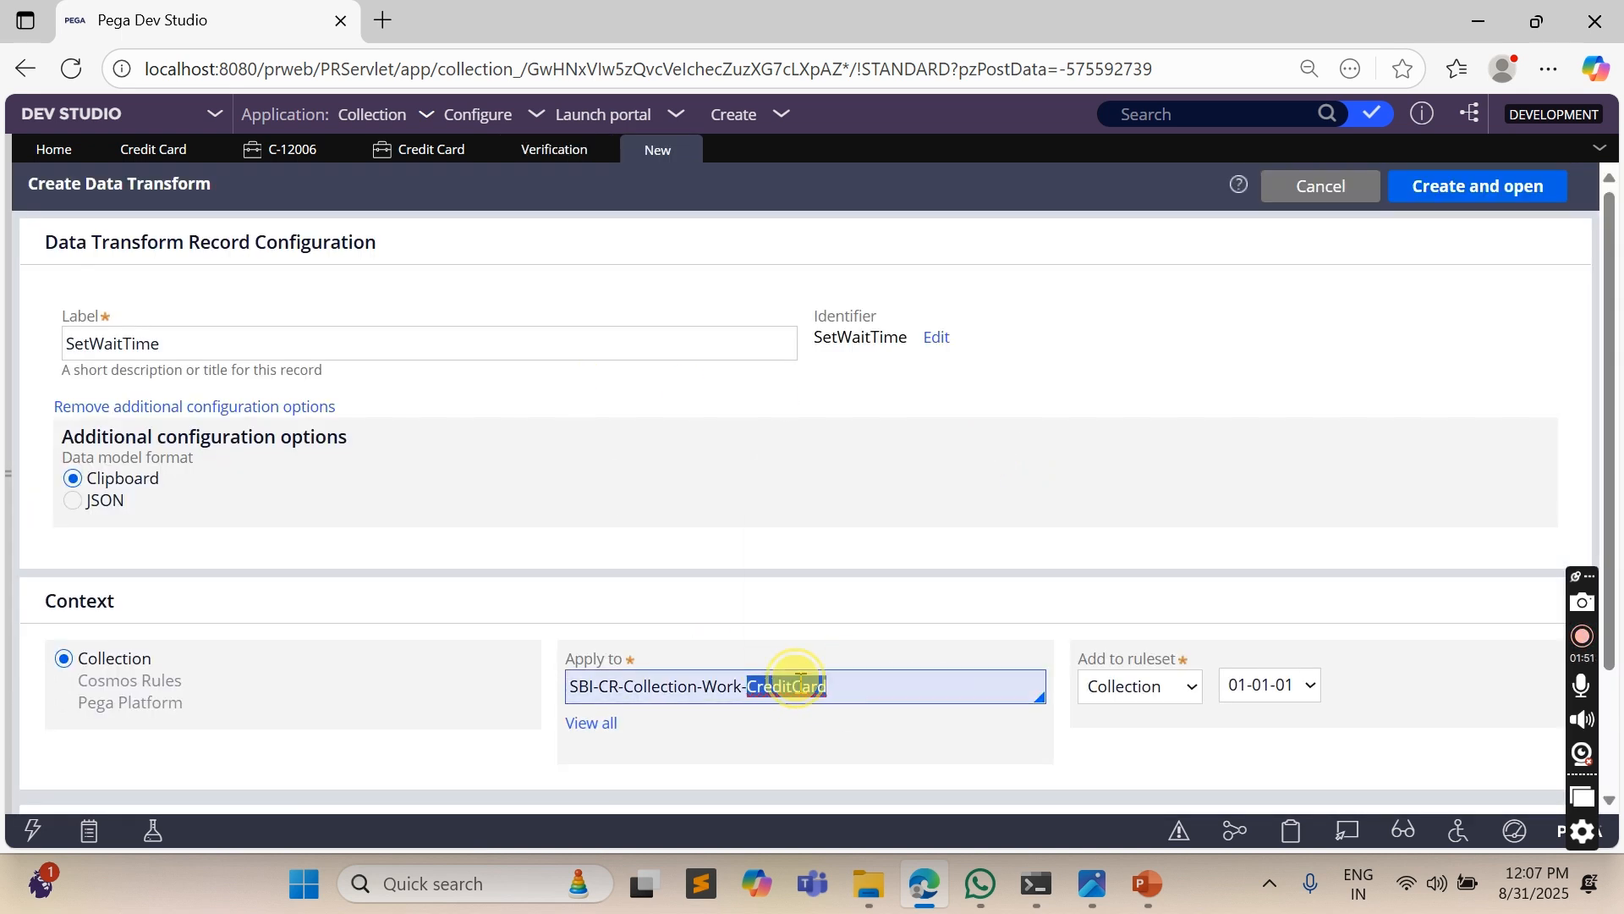
click(1443, 187)
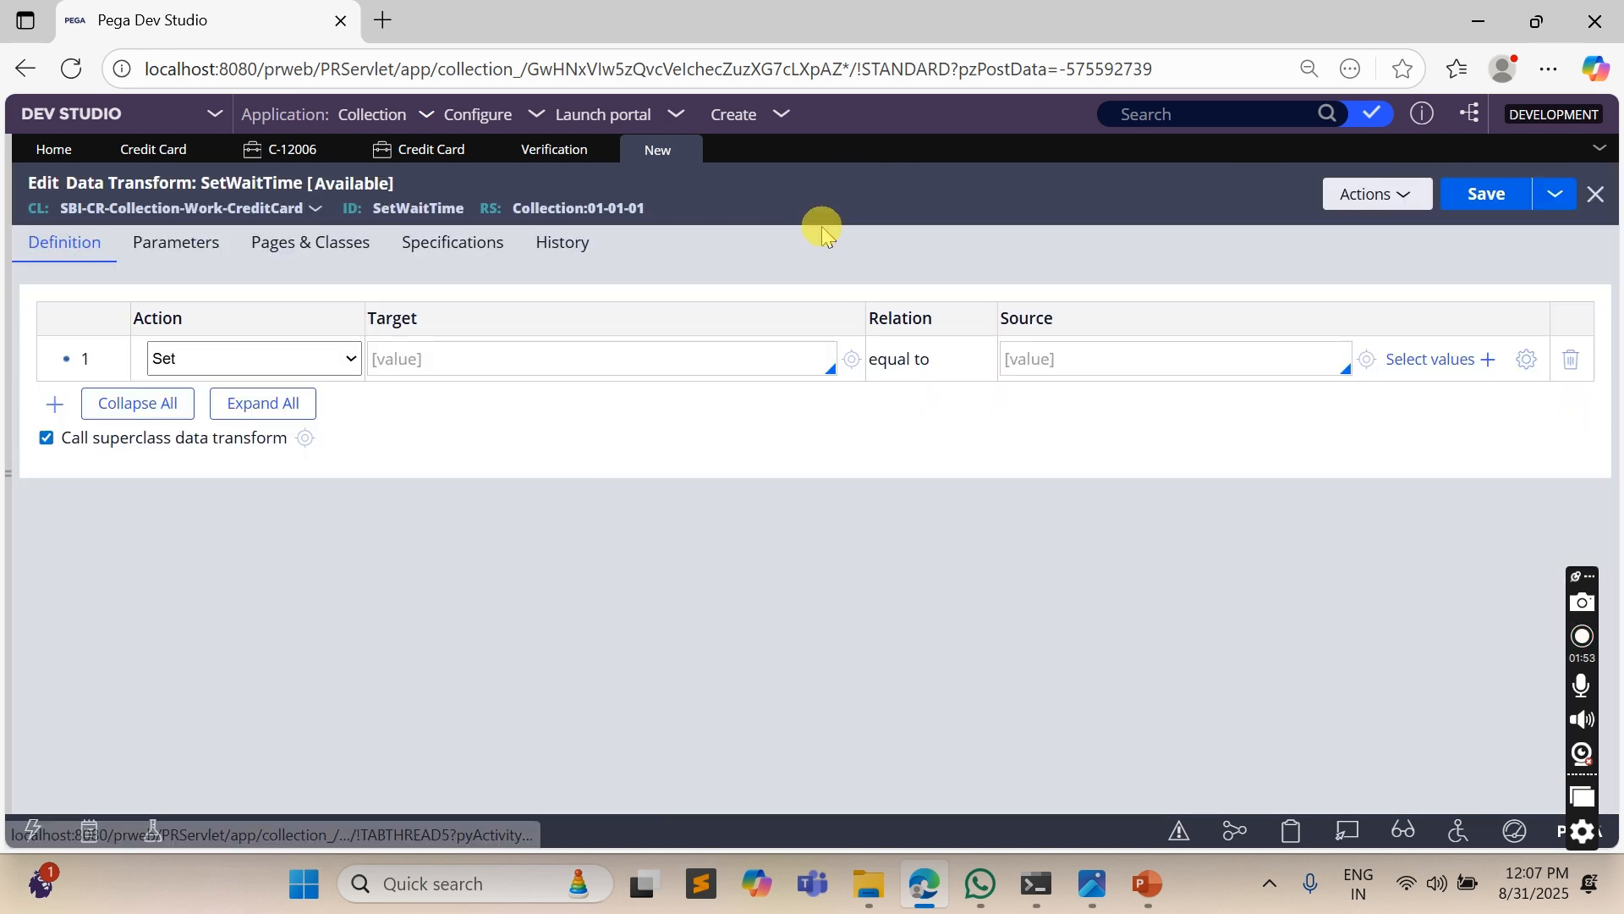
- Set the target of the data transform's first Set action to .WaitTIme
click(531, 366)
text(.W)
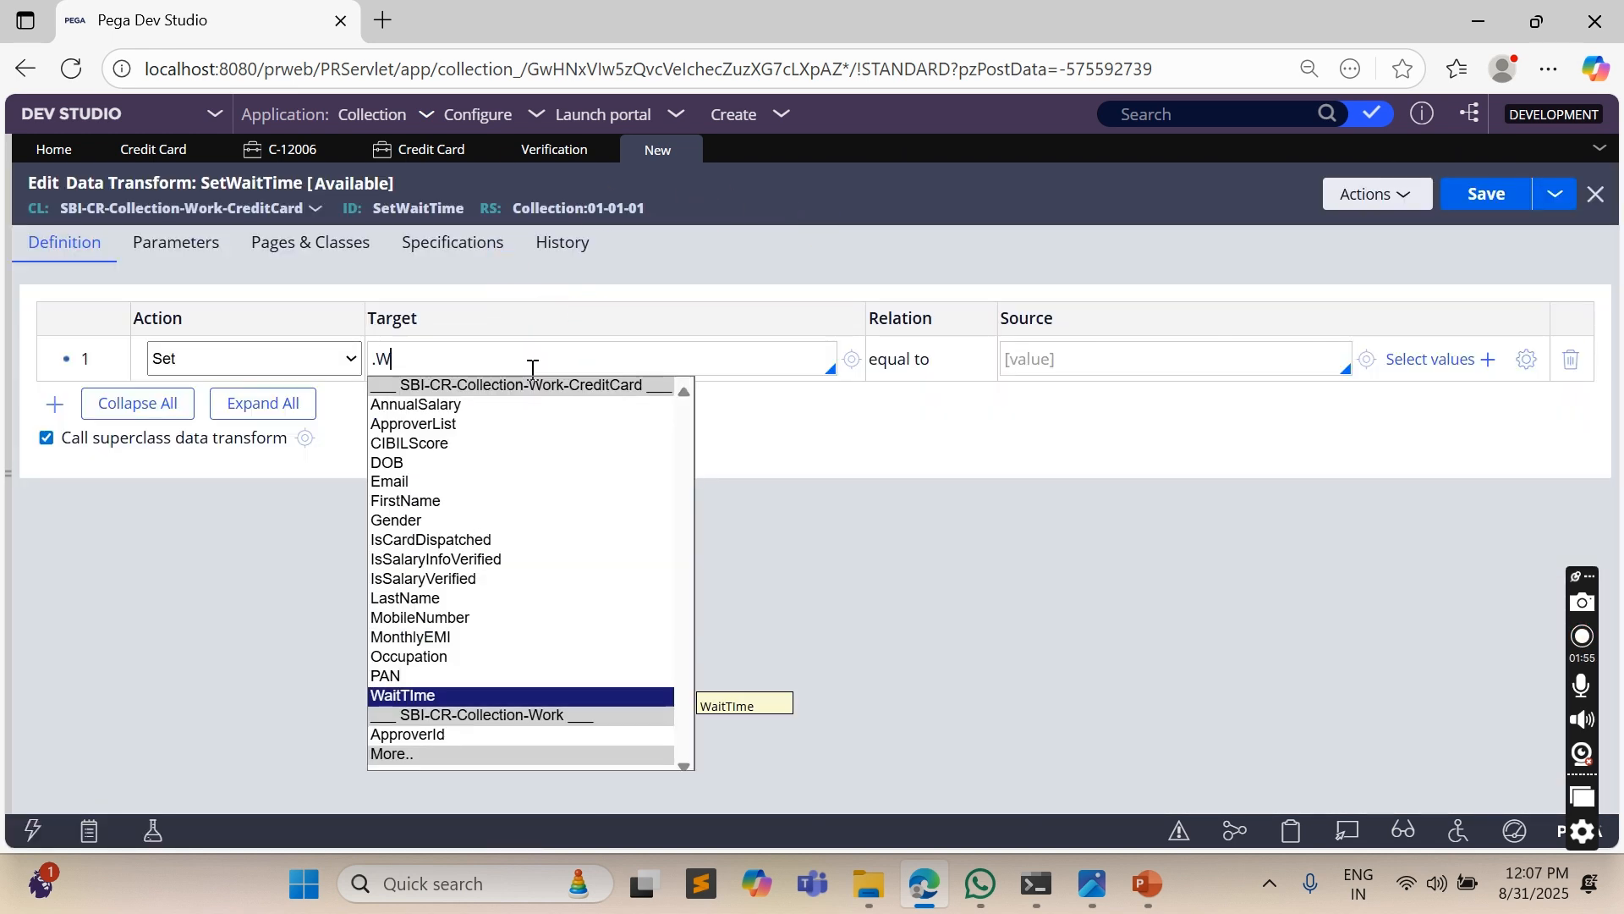
text(ait)
key(Return)
- Start the .WaitTIme source expression by searching for add and inserting the addToDate function in the Expression builder
click(1026, 356)
click(1528, 358)
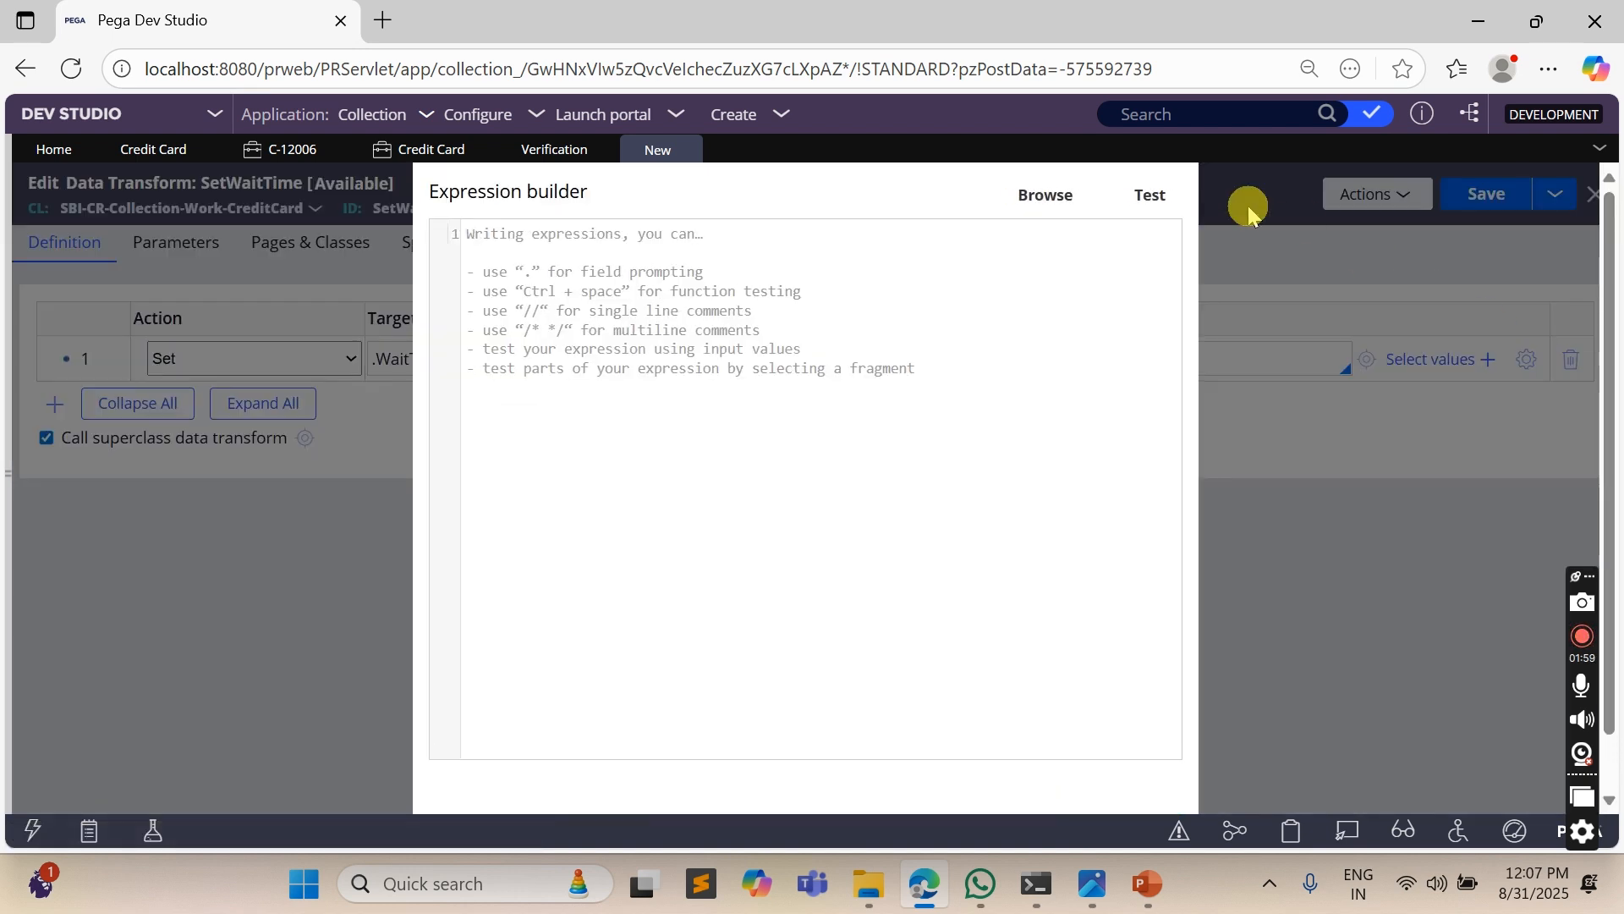
click(1040, 209)
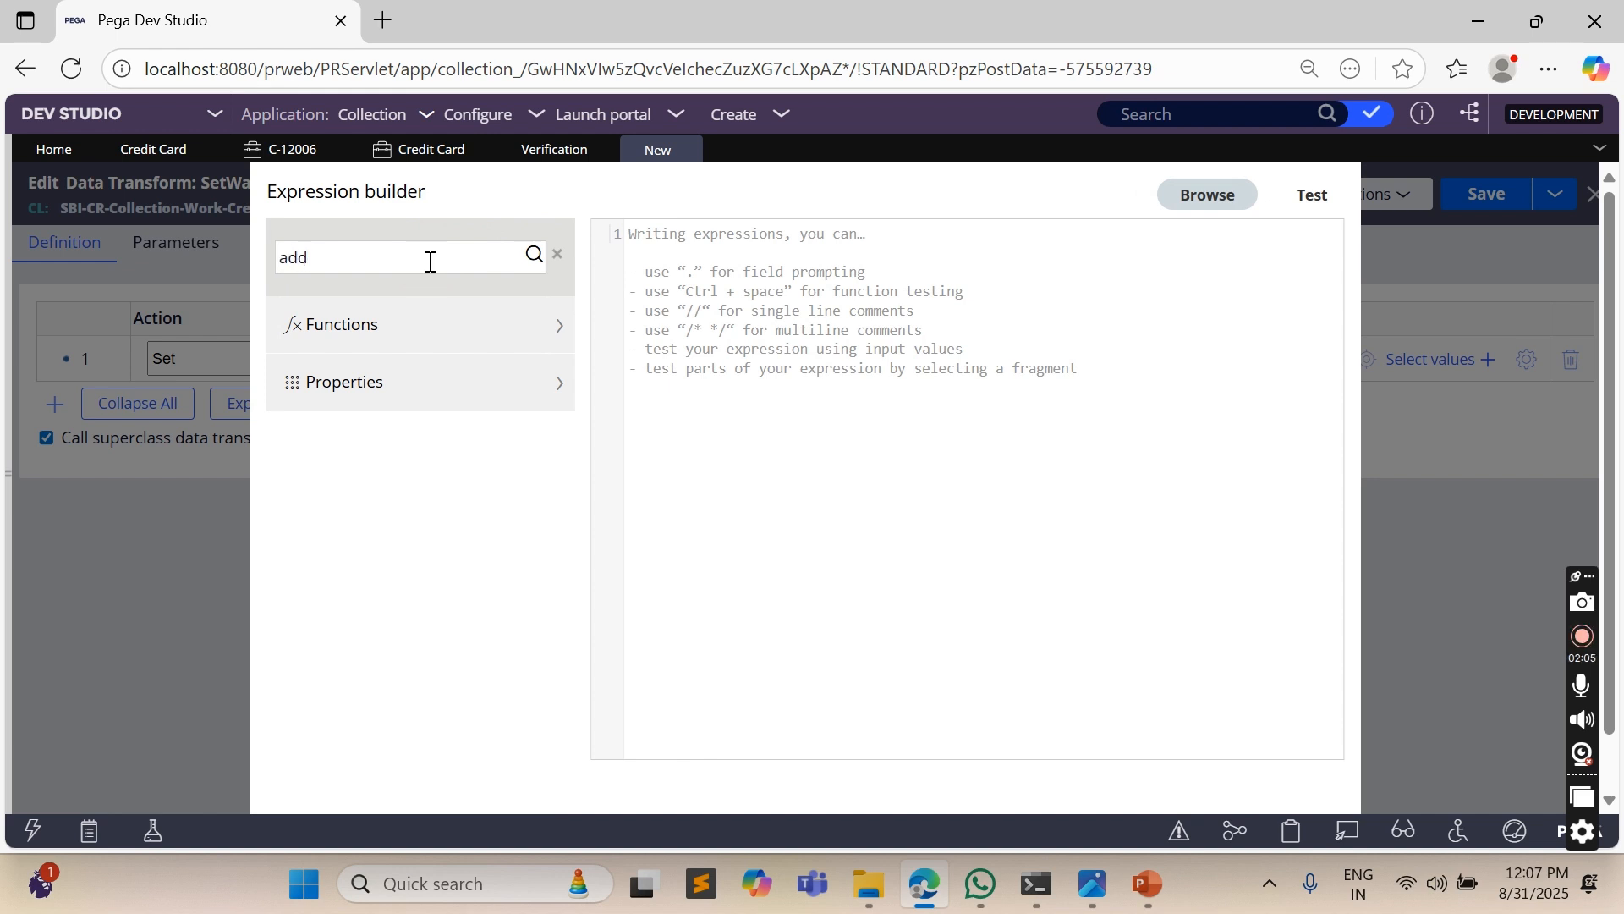
click(424, 261)
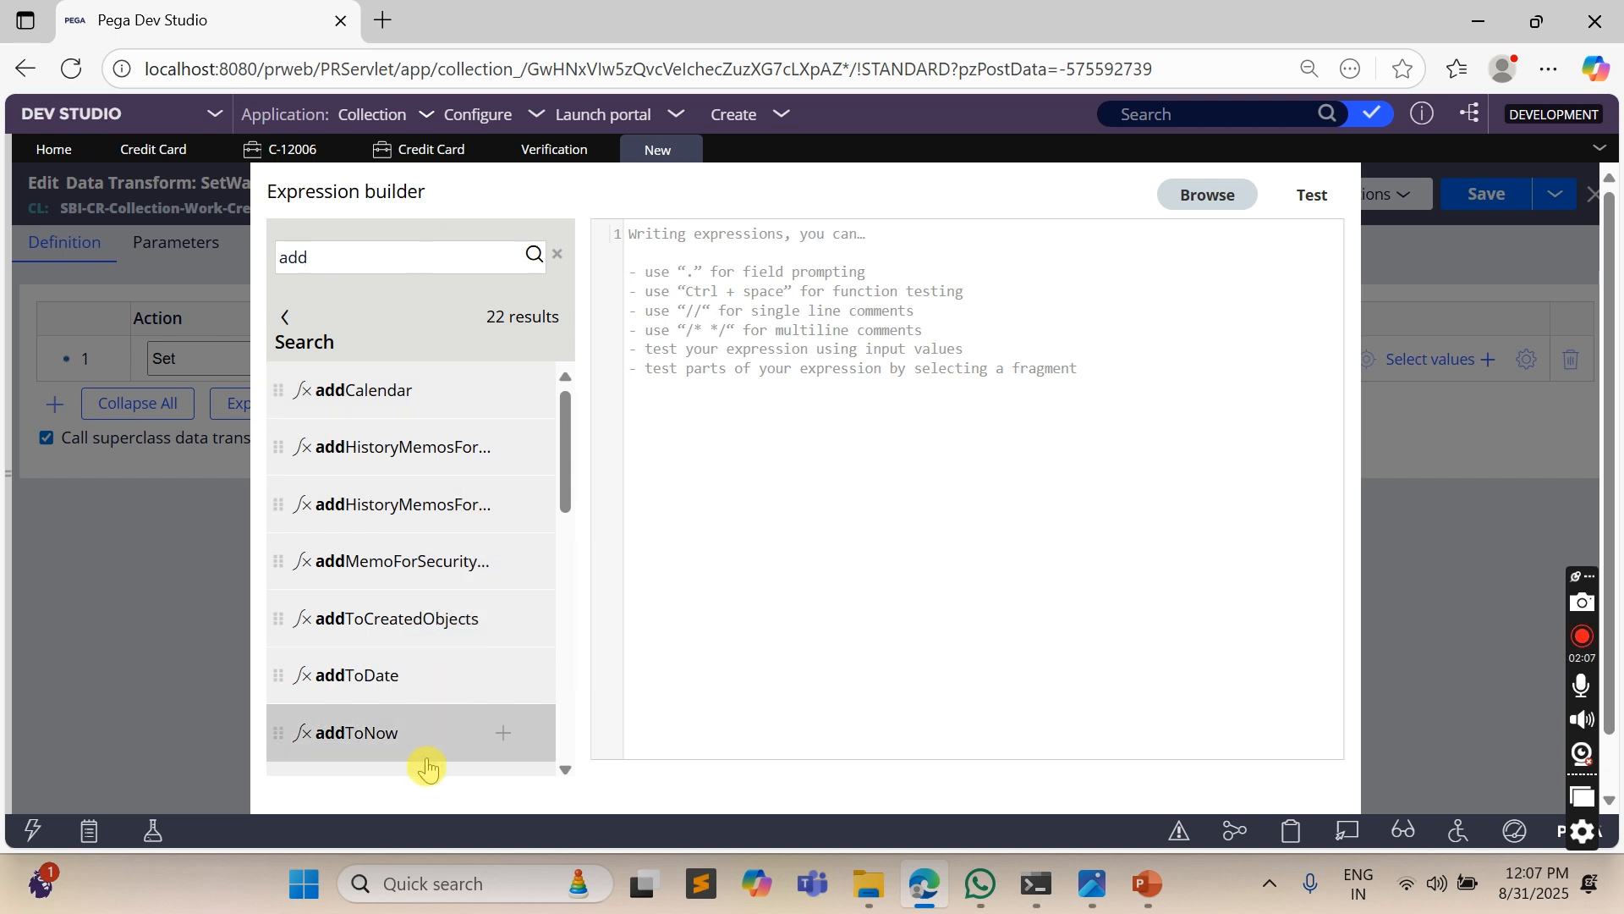
click(499, 682)
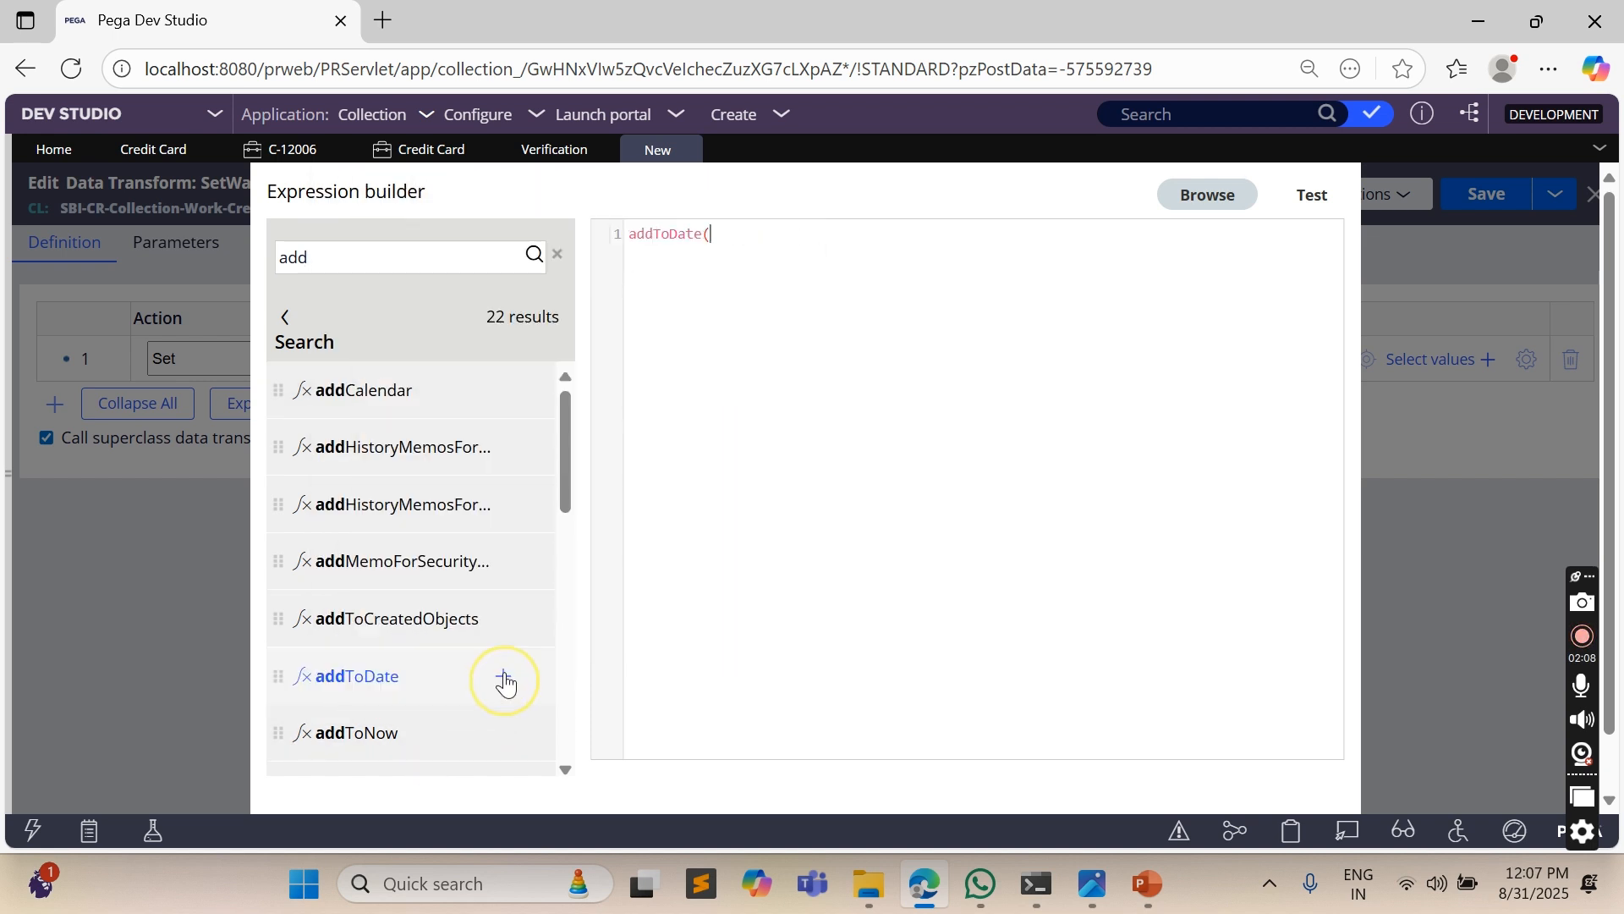
- Find the CurrentDateTime function and insert it as the first argument of addToDate, followed by a comma
double_click(352, 261)
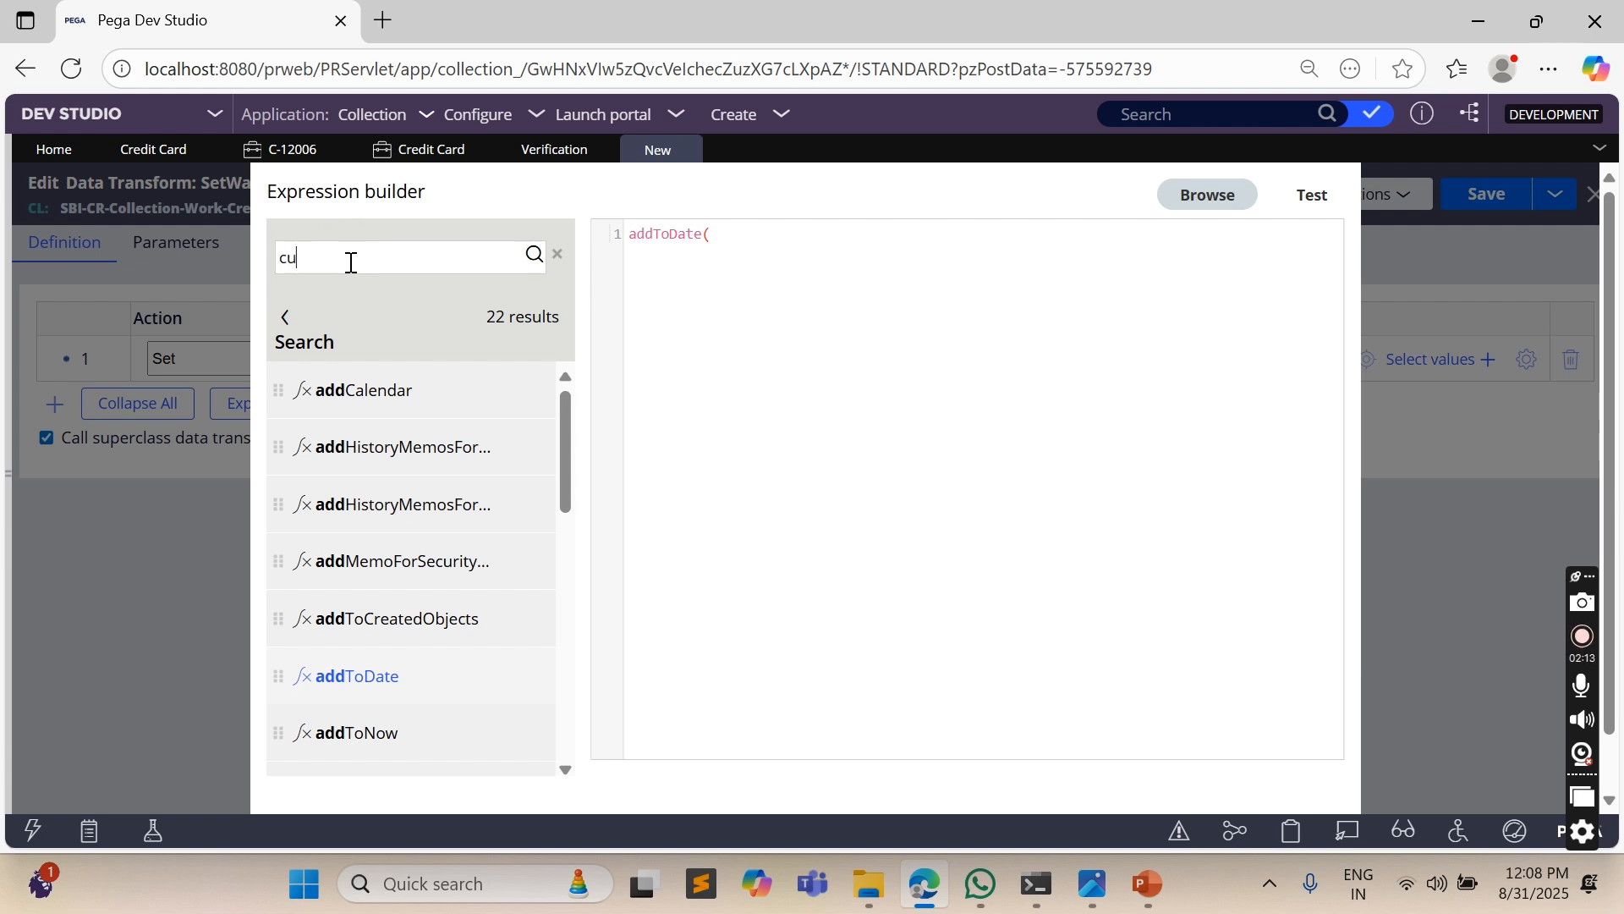
text(currentdate)
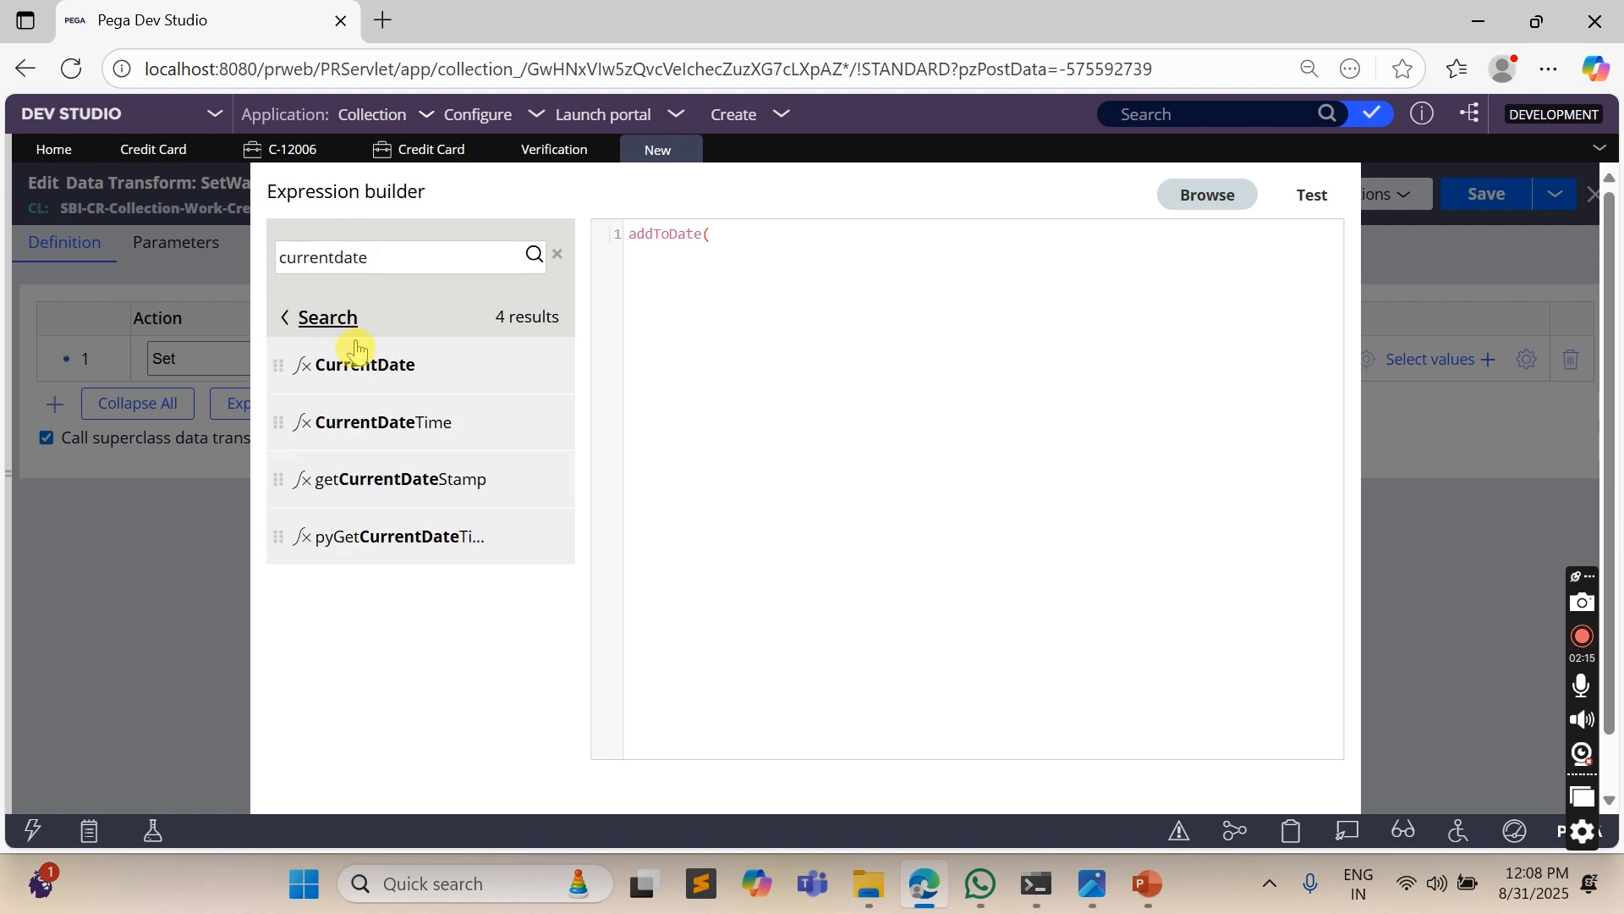
click(507, 427)
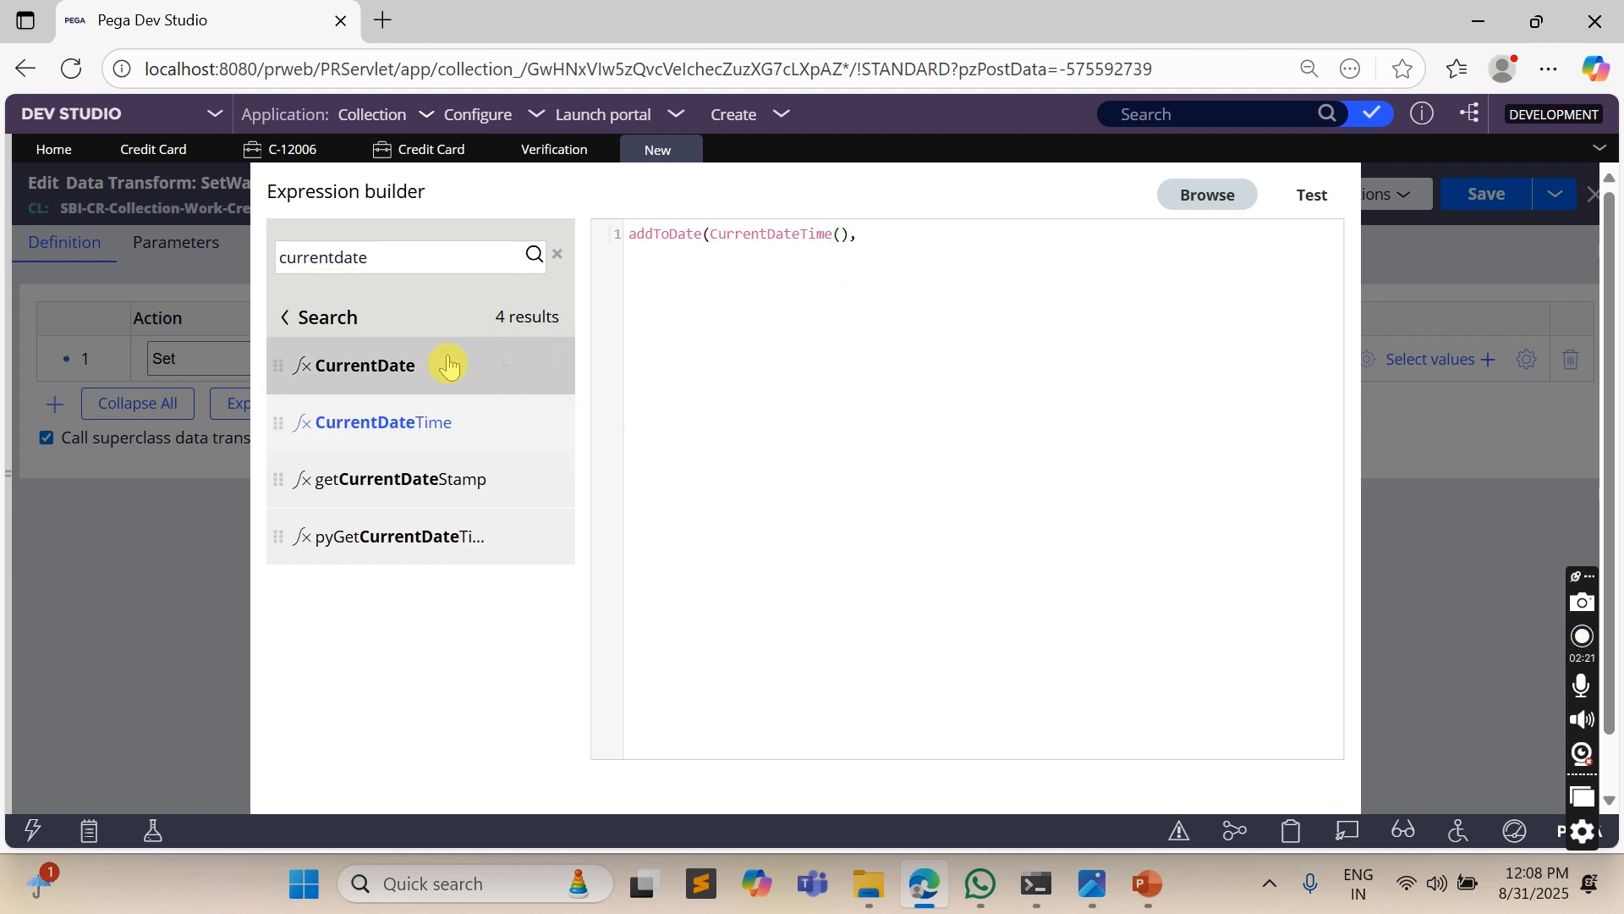
- Look up the addToDate function's signature and complete the expression as addToDate(CurrentDateTime(),0,0,5,0)
double_click(321, 260)
text(add)
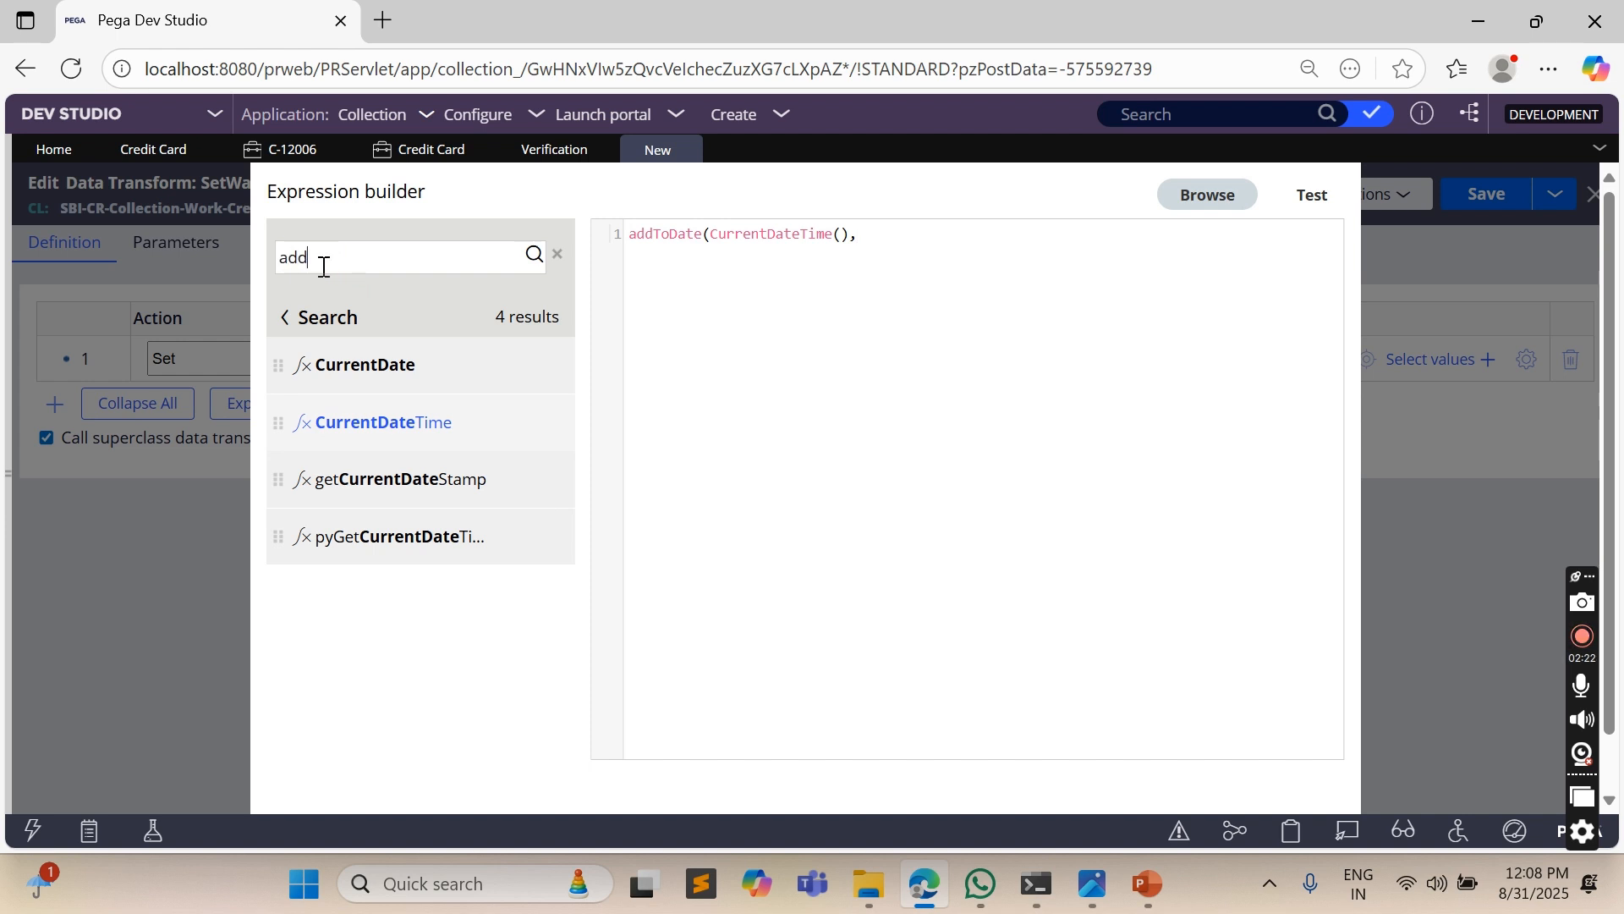
text(to)
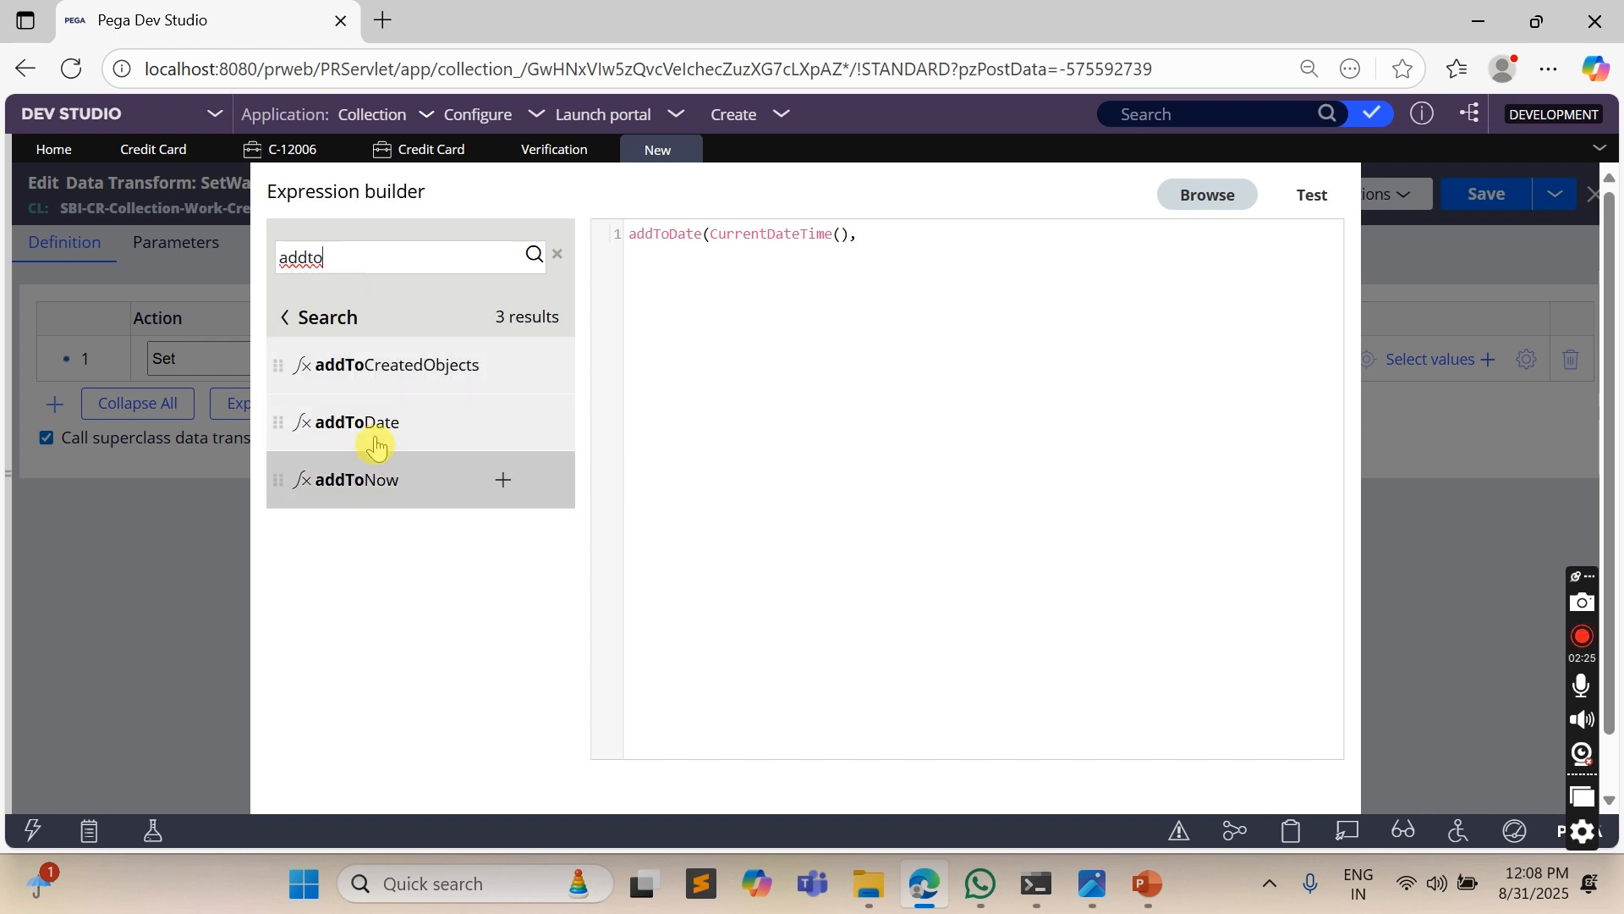
mouse_move(369, 433)
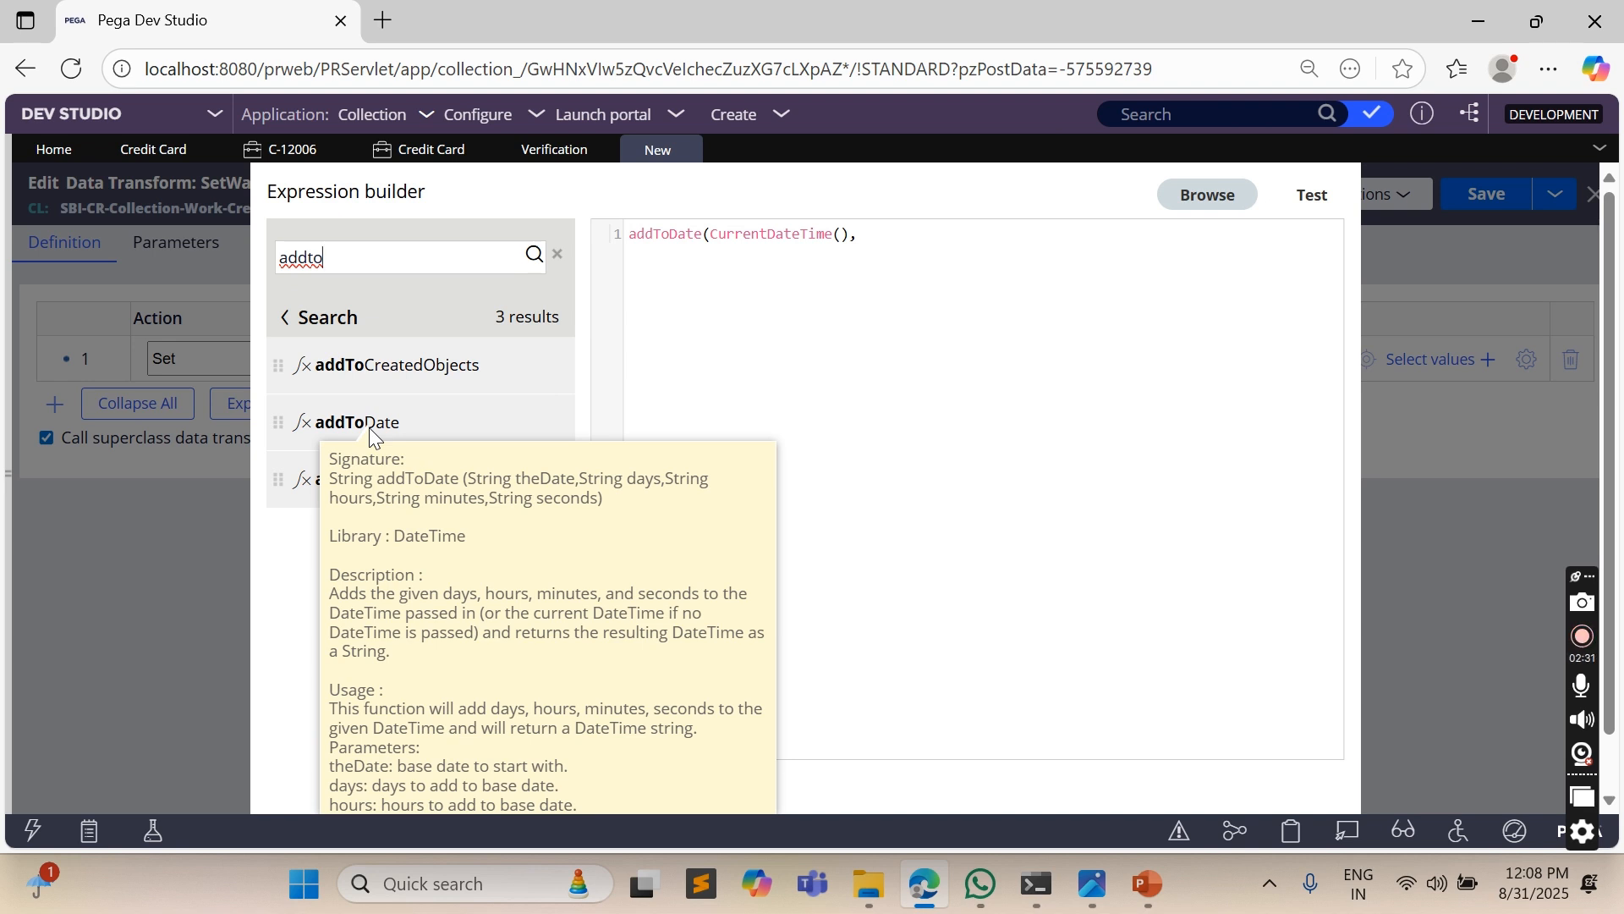
click(874, 234)
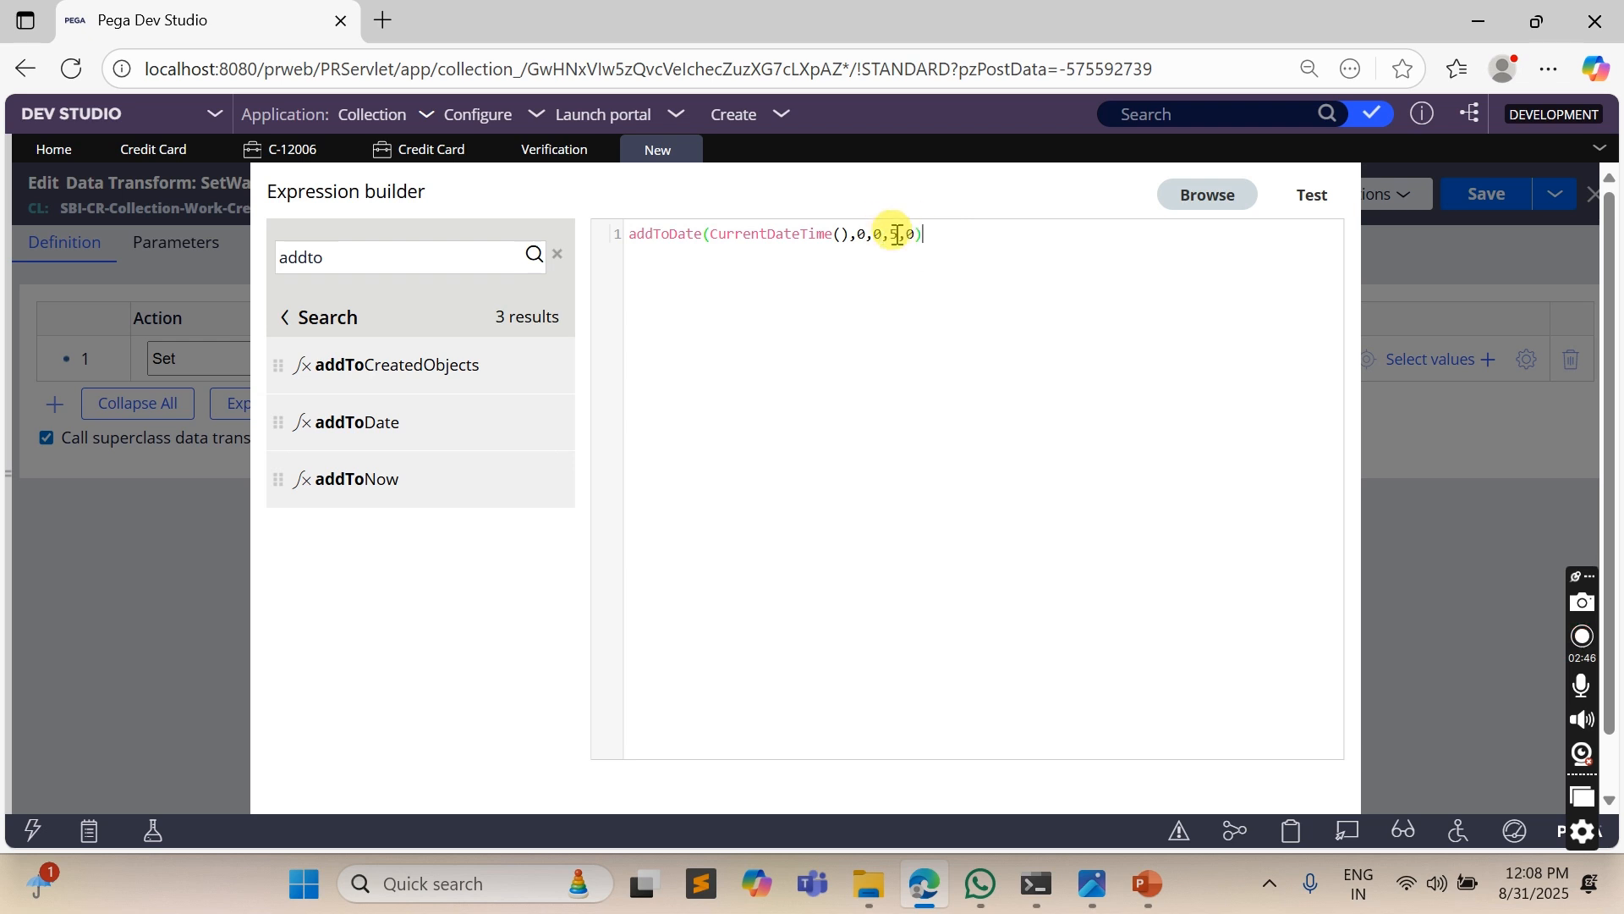
- Test the addToDate expression, trying other offsets such as 30 minutes and 1 day
click(1312, 196)
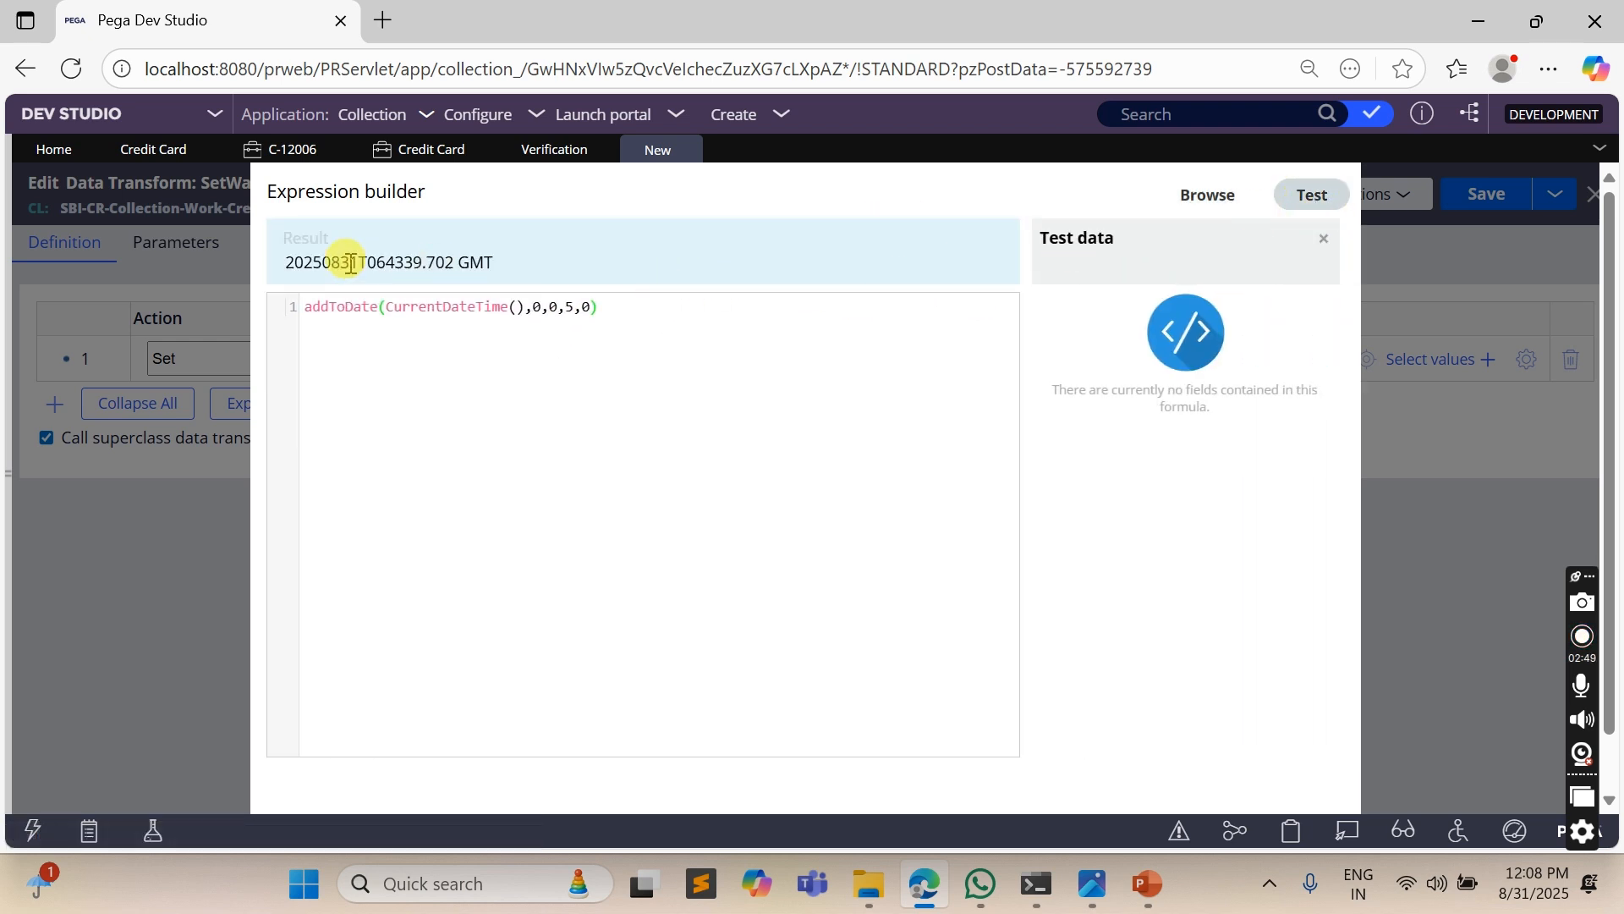
click(572, 305)
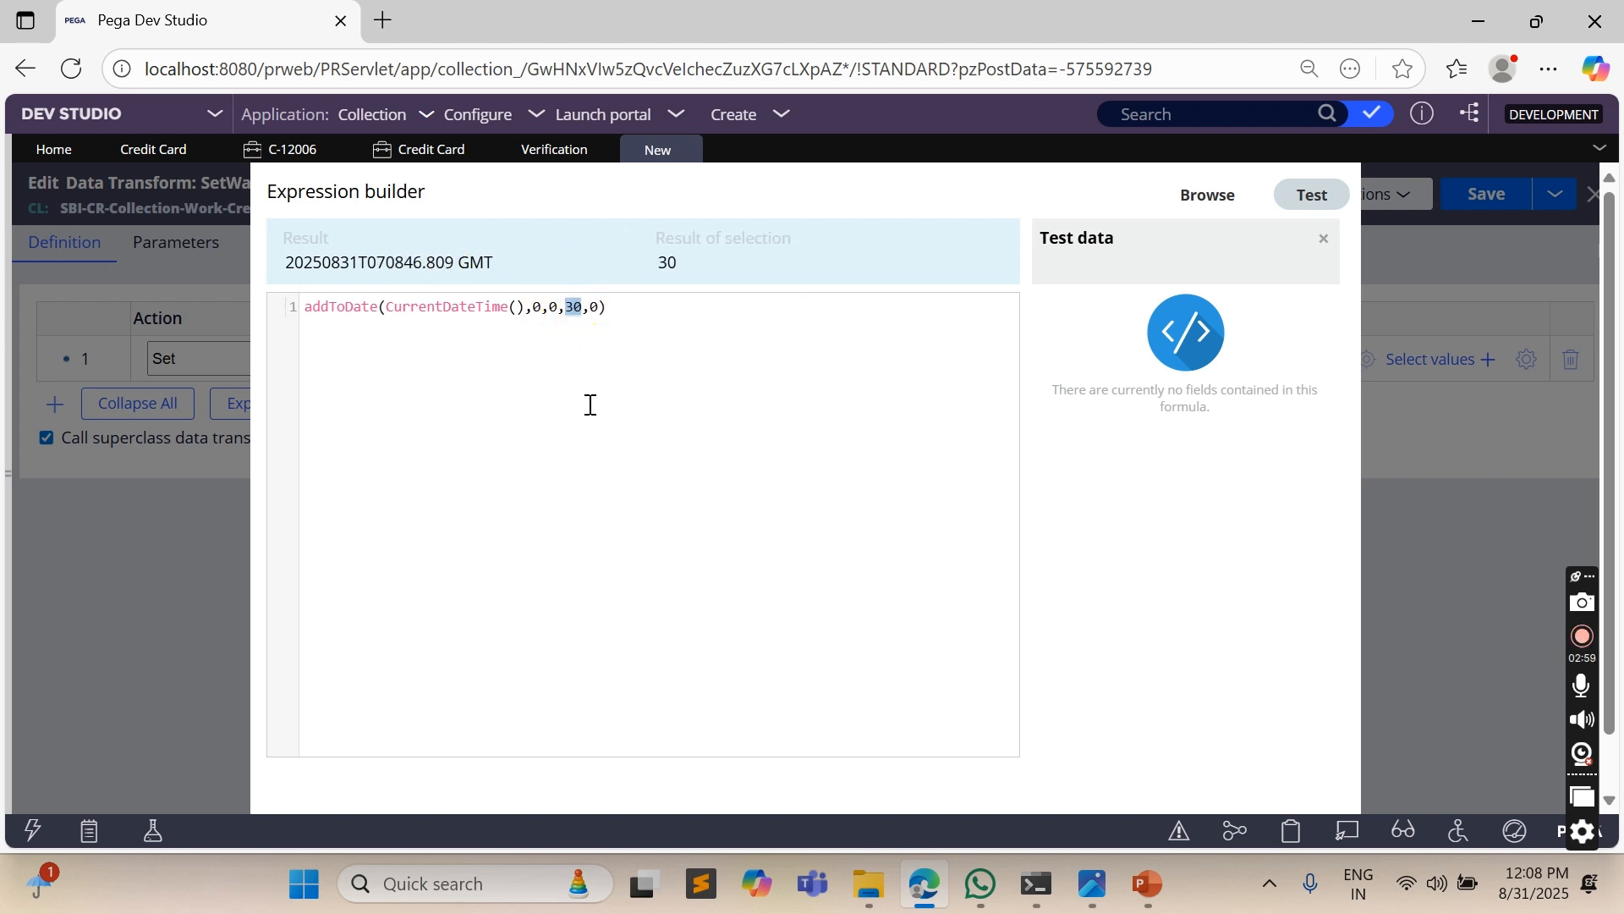
click(544, 311)
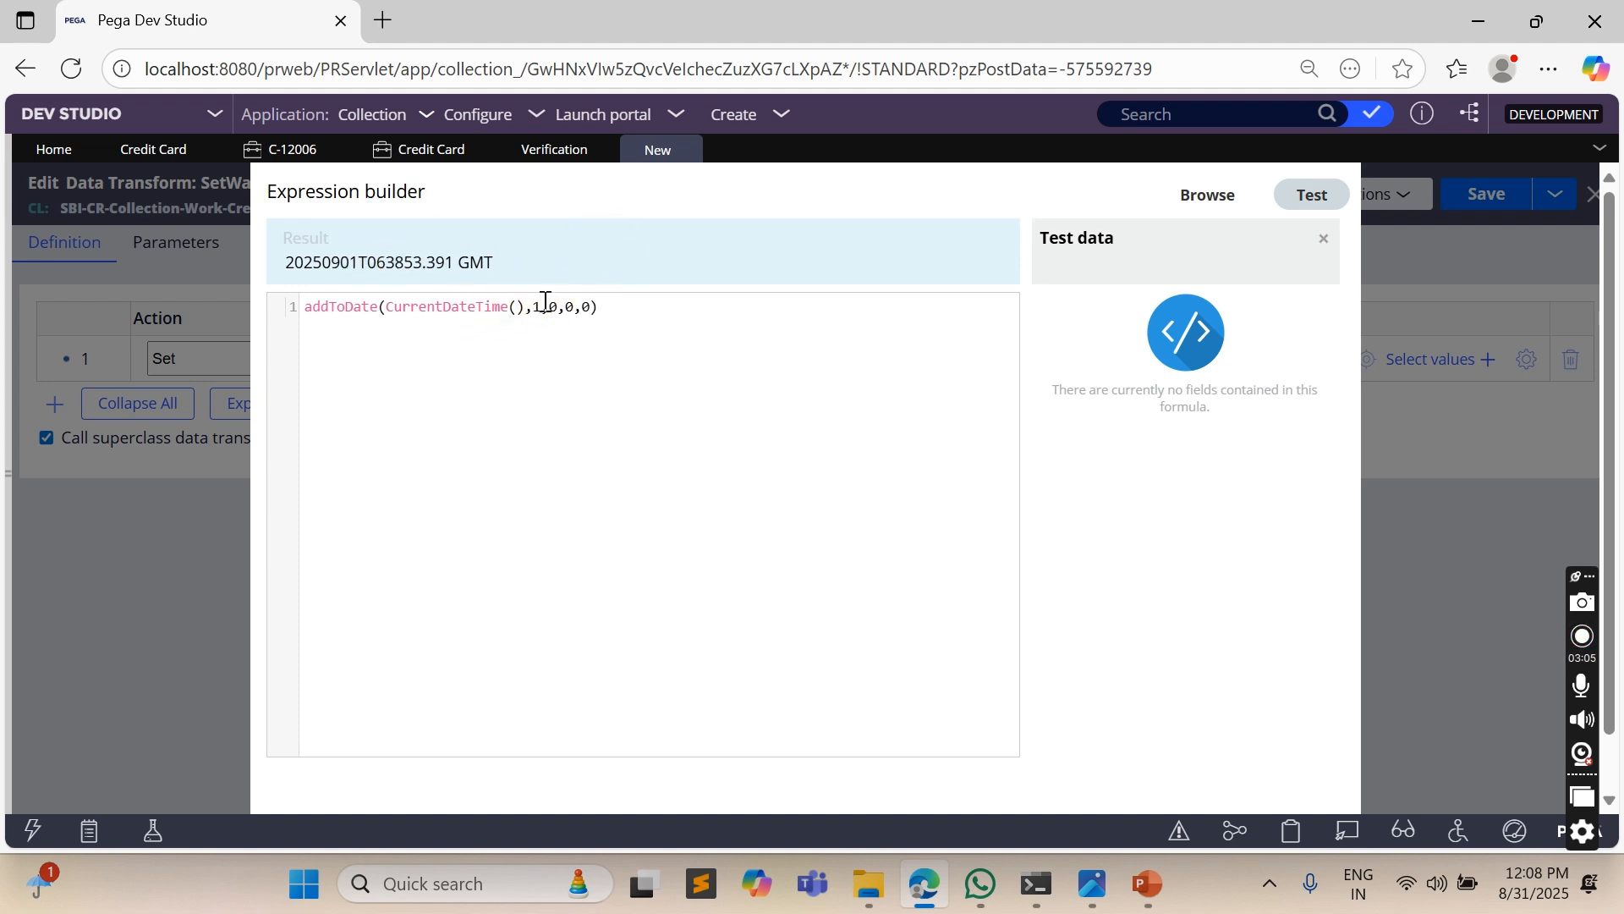
text(2)
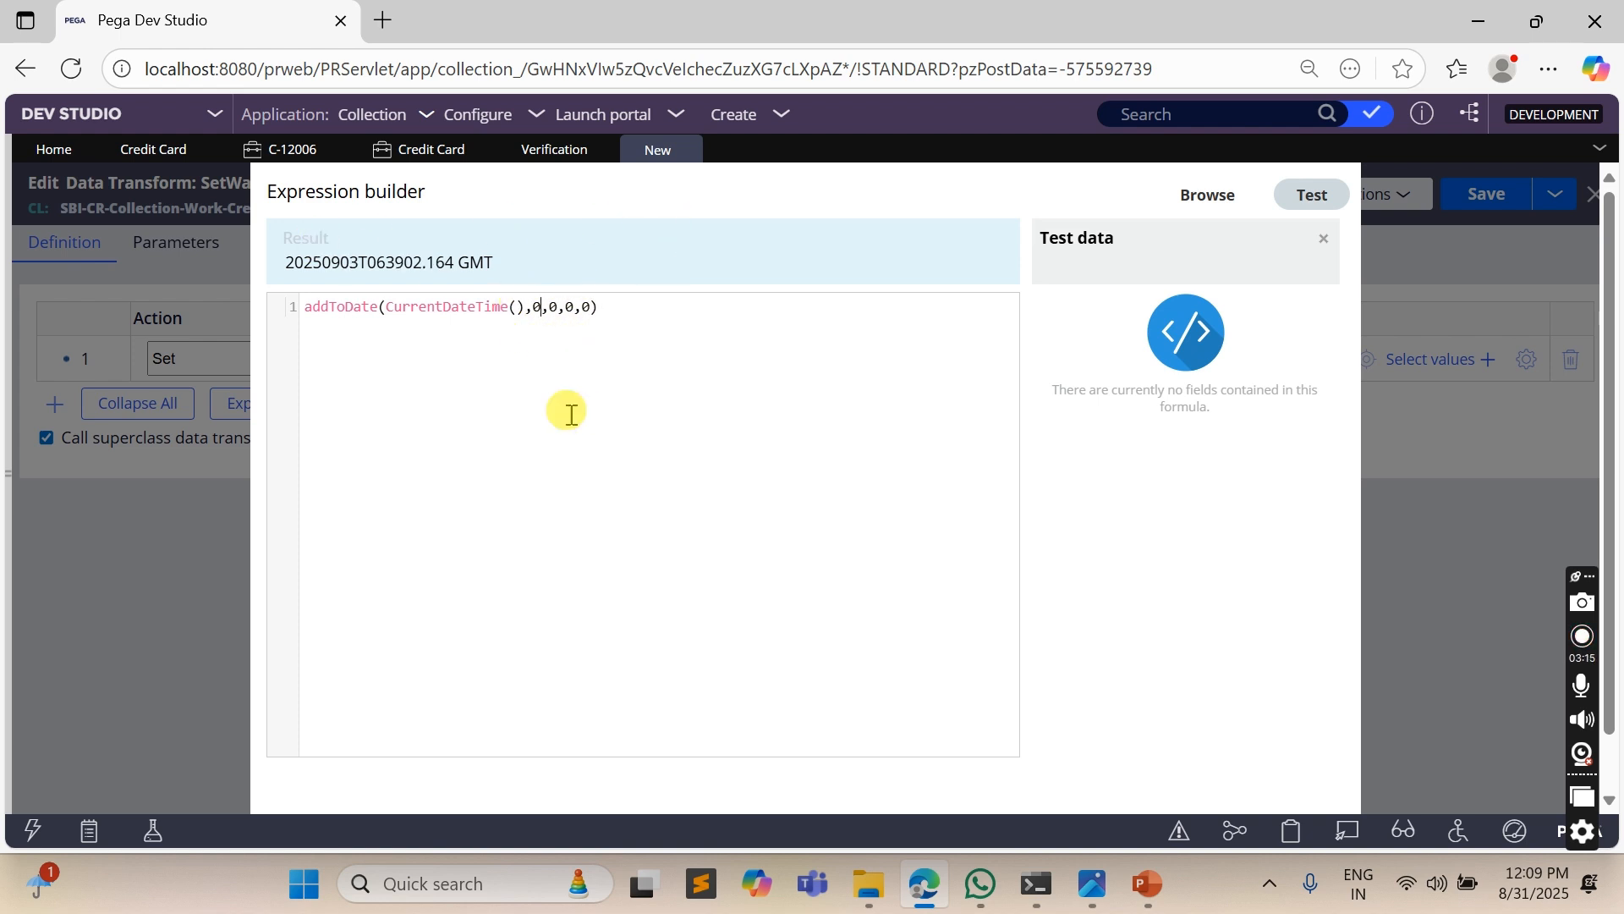
- Set the expression's offset to 5 minutes, apply it as the .WaitTIme source and save the SetWaitTime data transform
click(573, 307)
text(5)
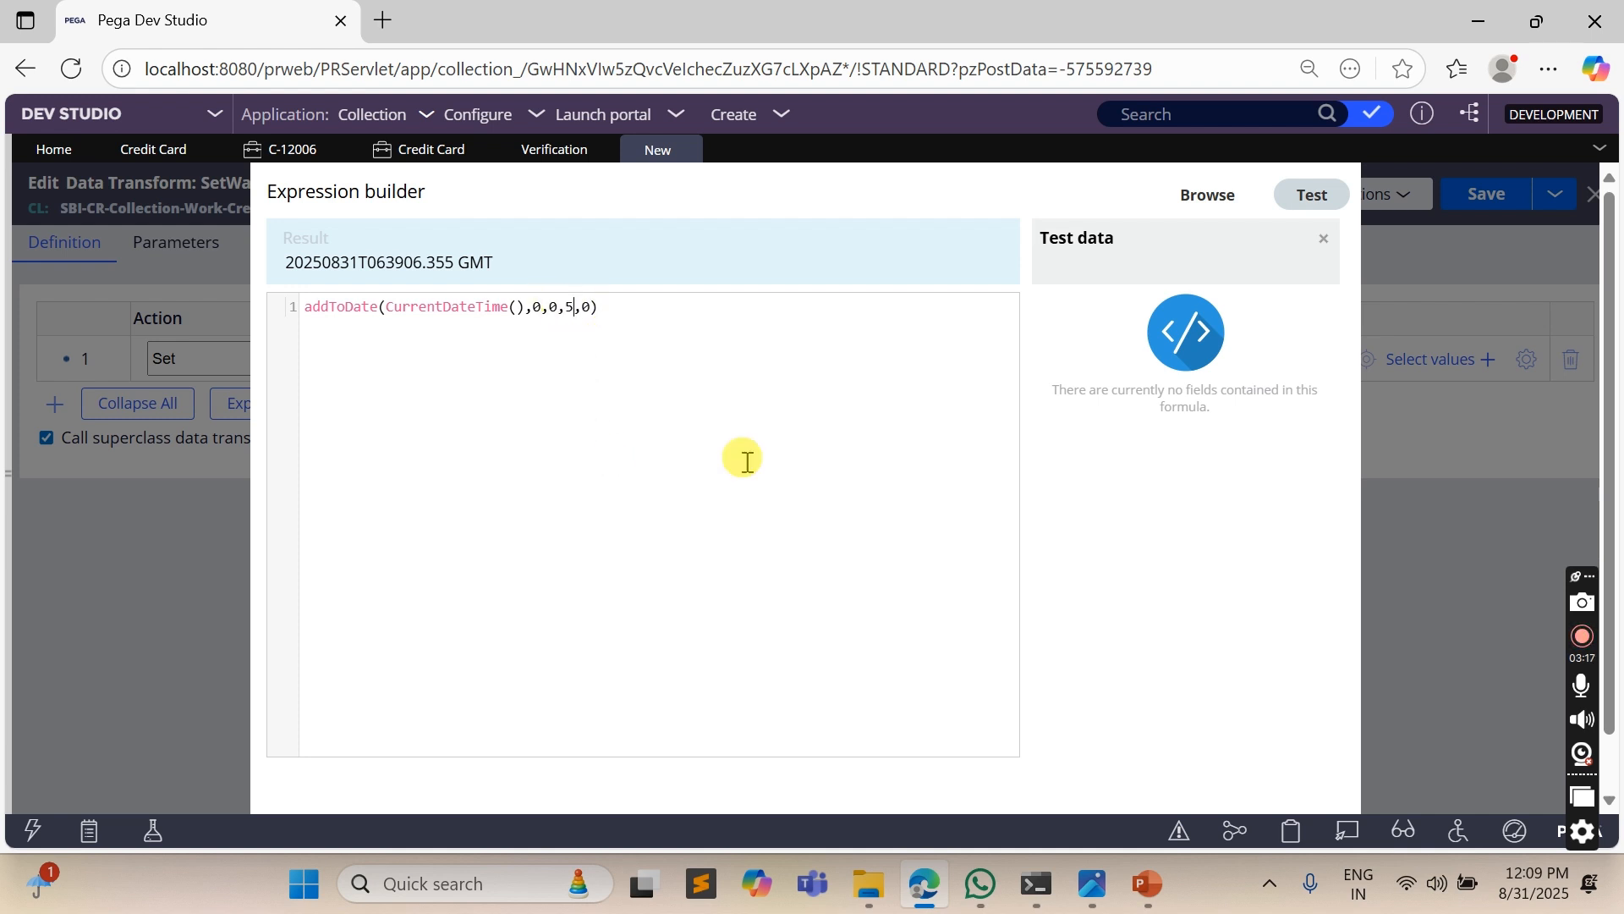
scroll(990, 525, down, 1)
click(1337, 783)
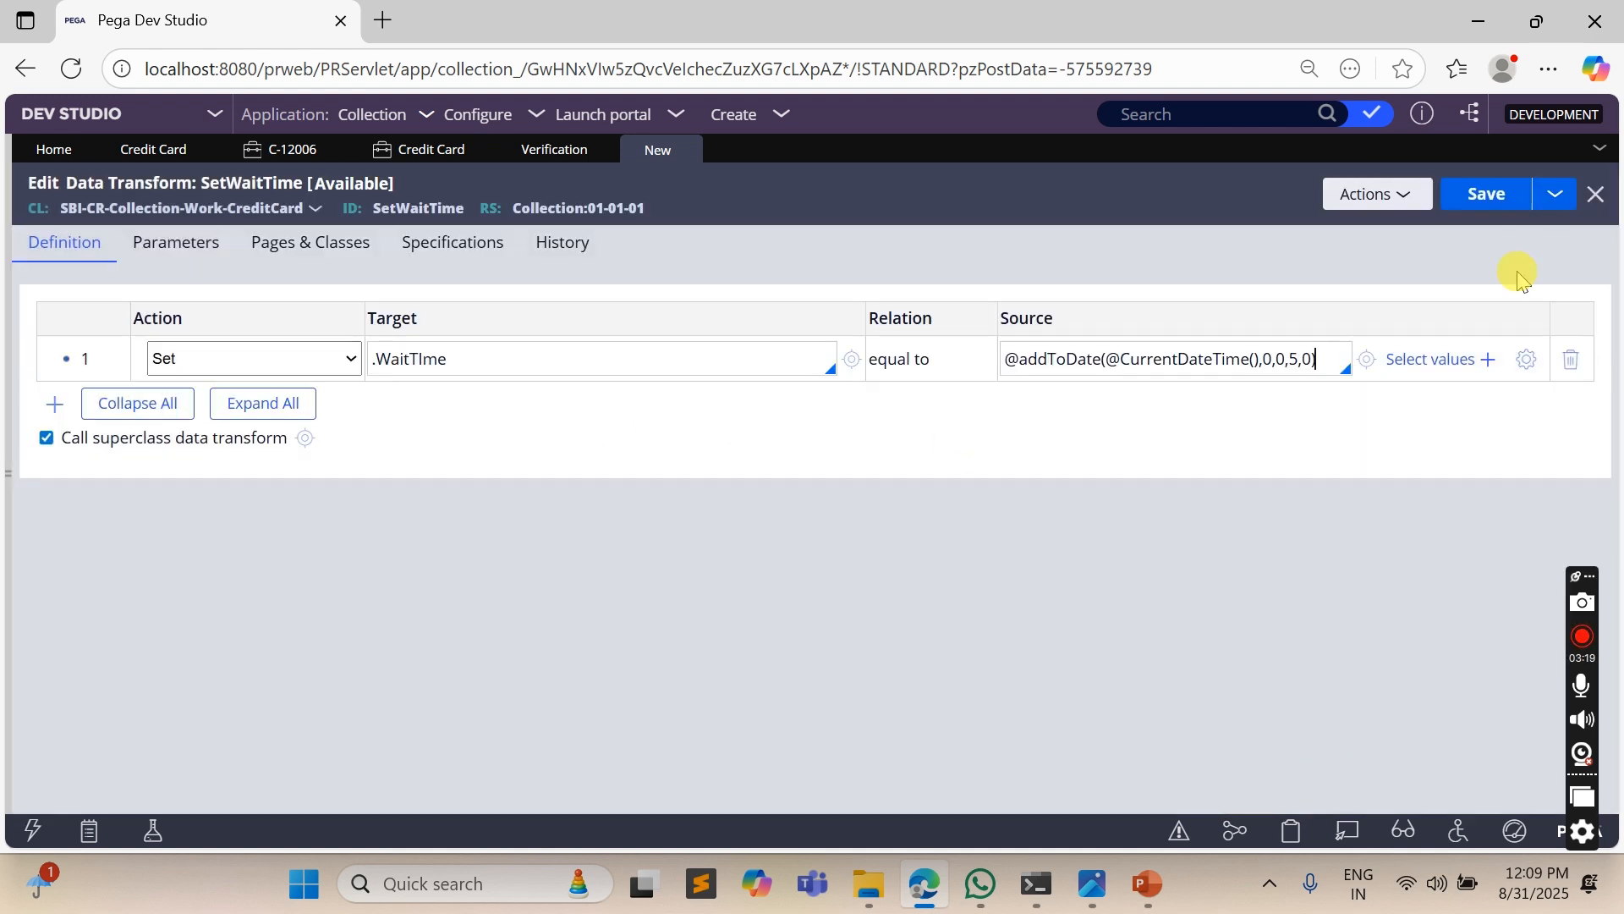
click(1486, 193)
- Submit the Verification flow's connector properties with the SetWaitTime data transform applied, and save the flow
click(544, 165)
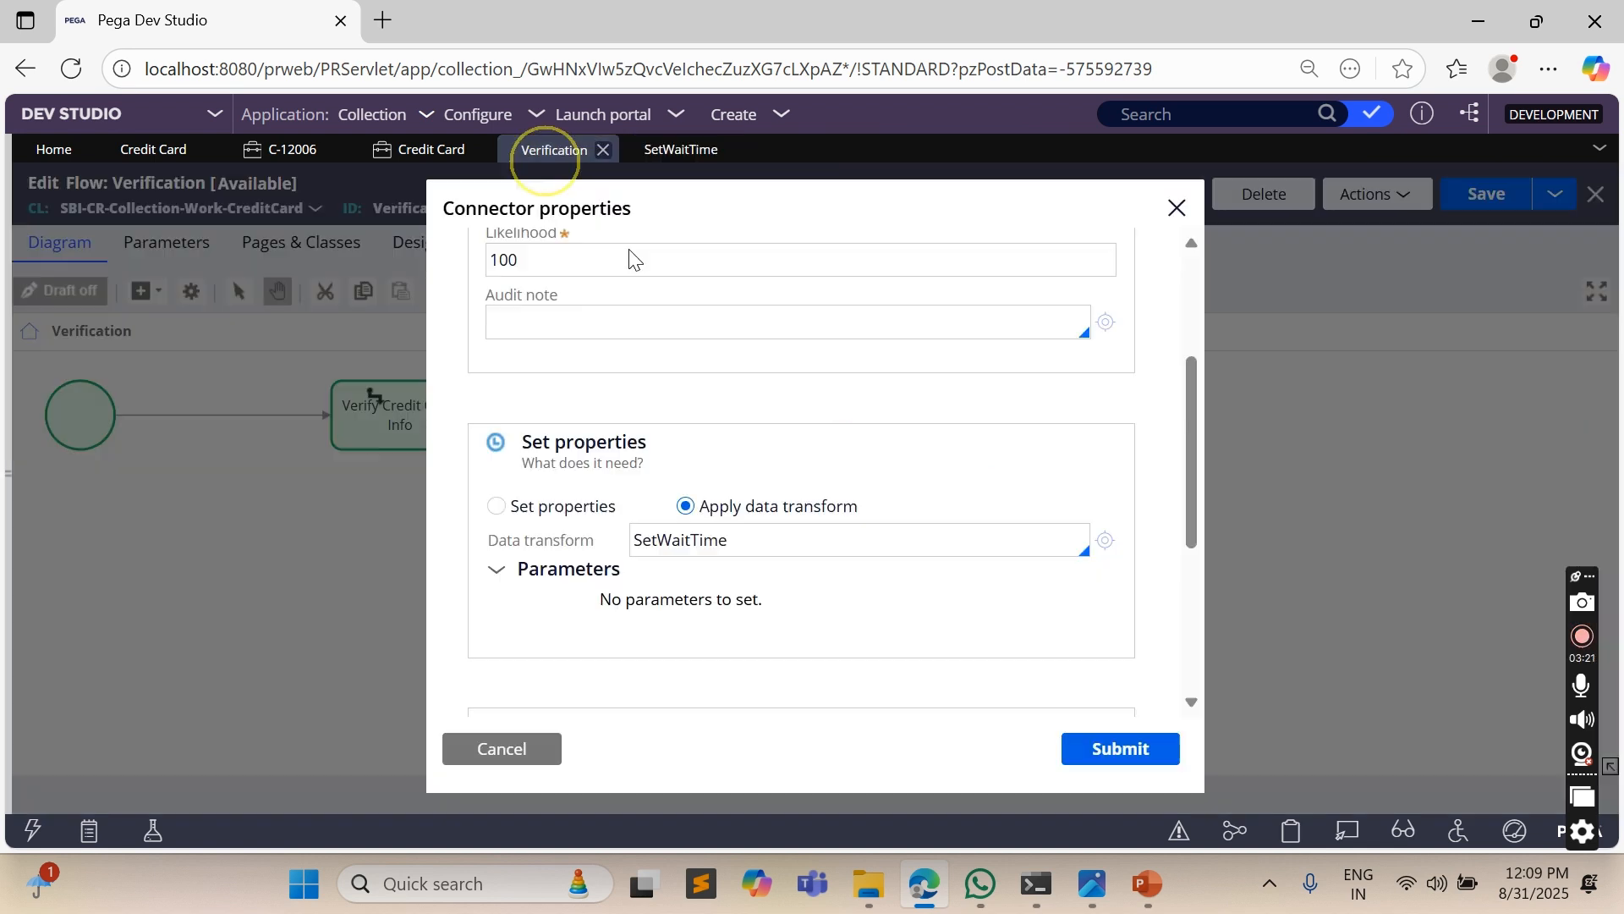
click(1125, 748)
click(1488, 193)
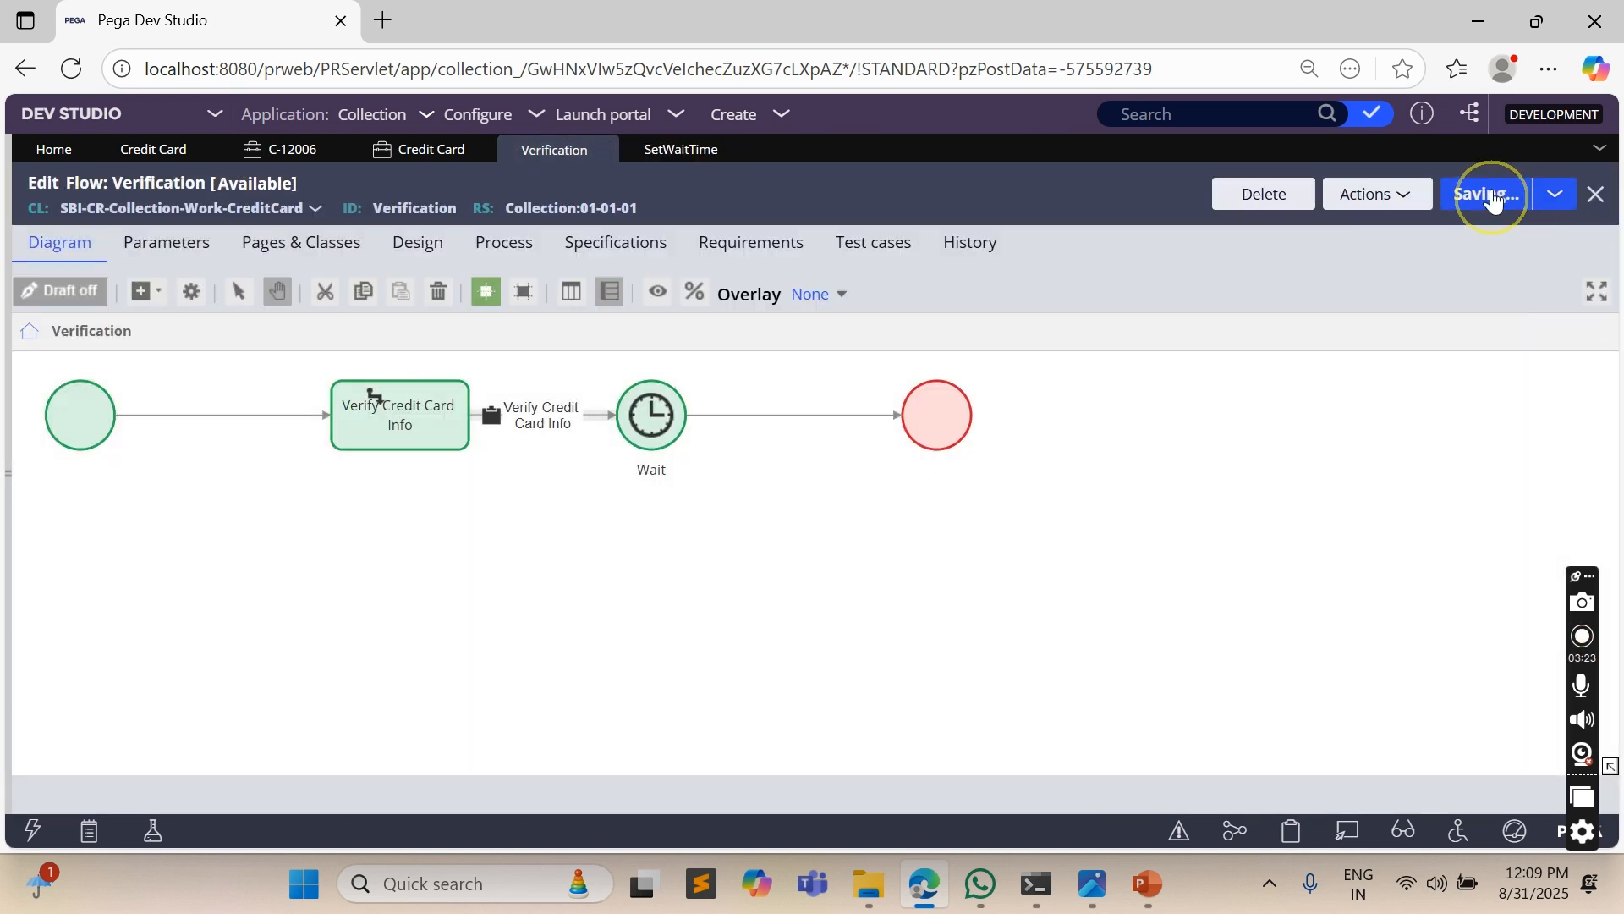
- Return to the Credit Card case type's stages and steps, select the Wait step and try to save the case type
click(414, 149)
click(144, 150)
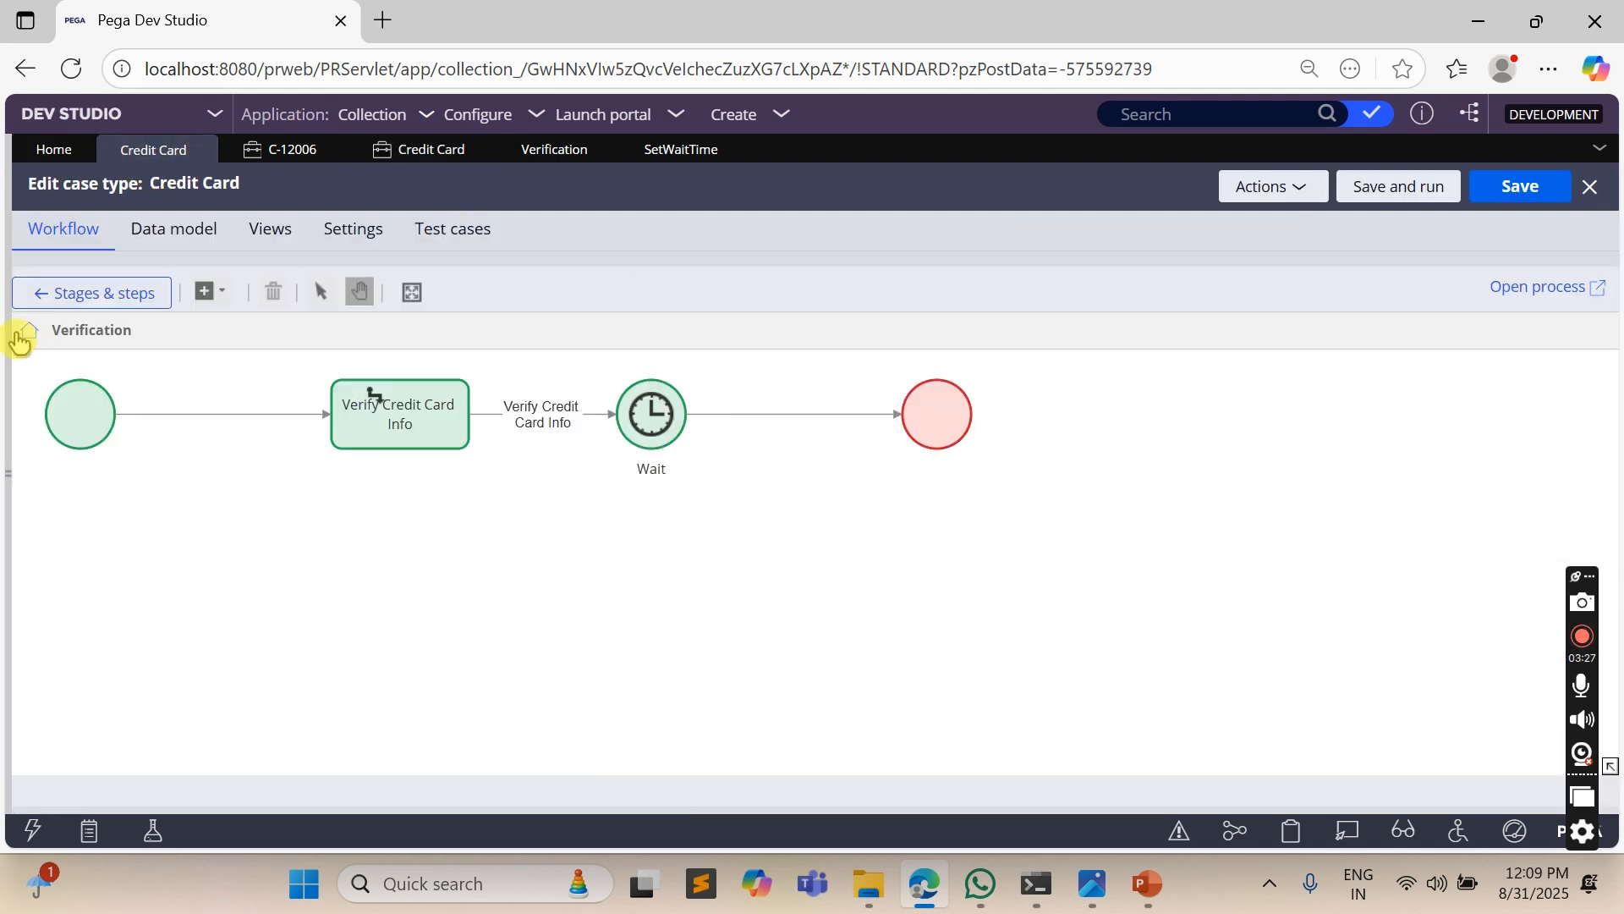
click(126, 294)
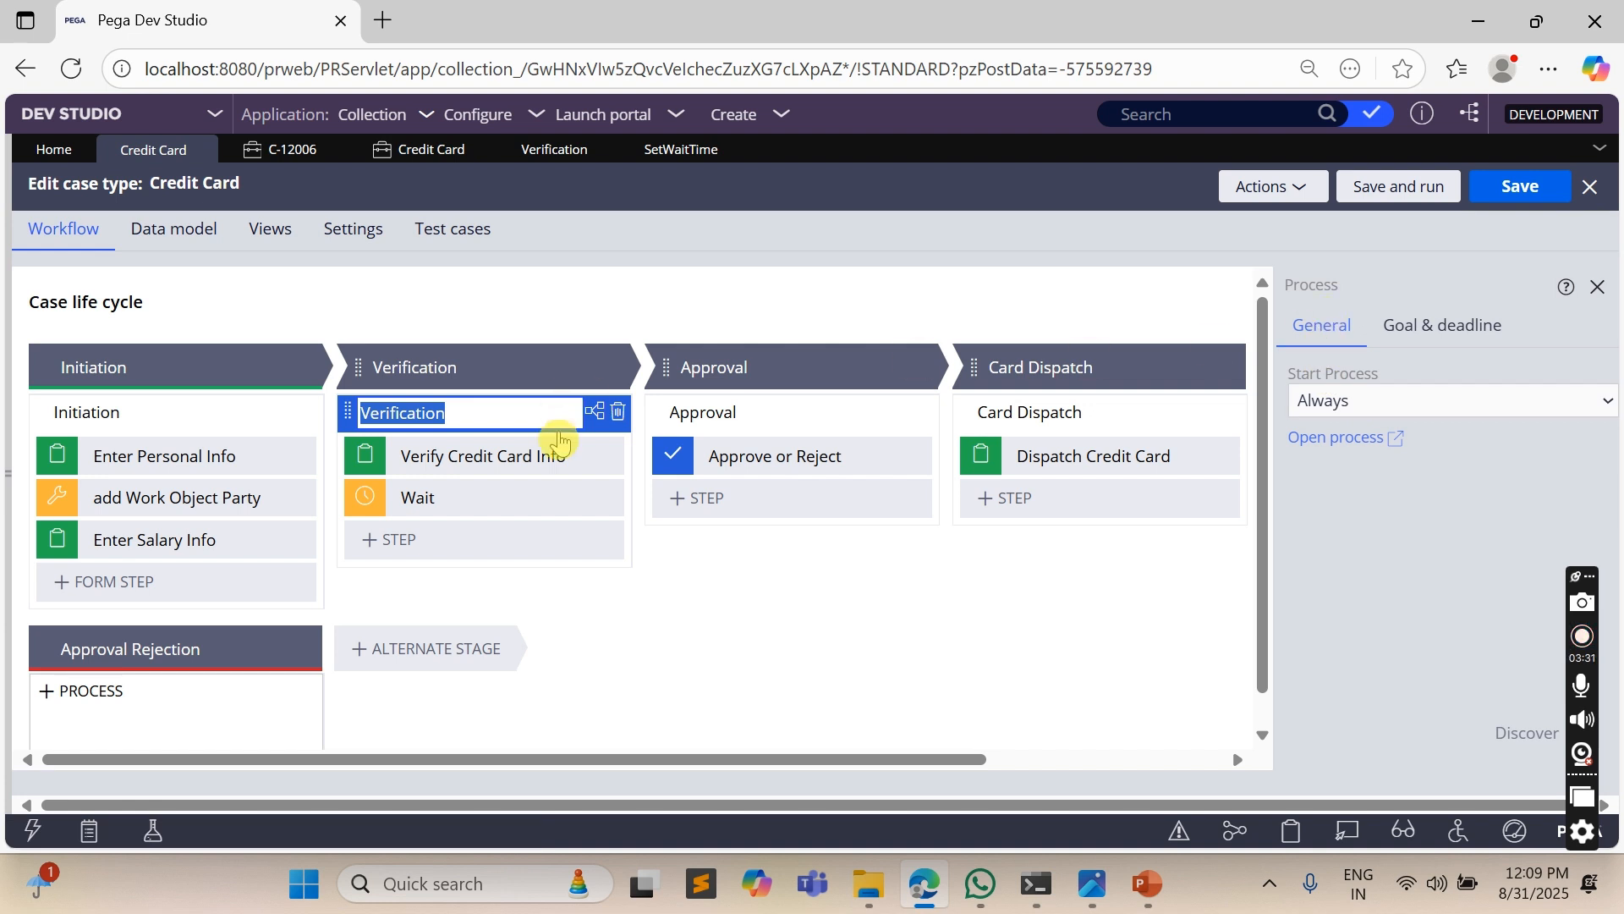
click(451, 502)
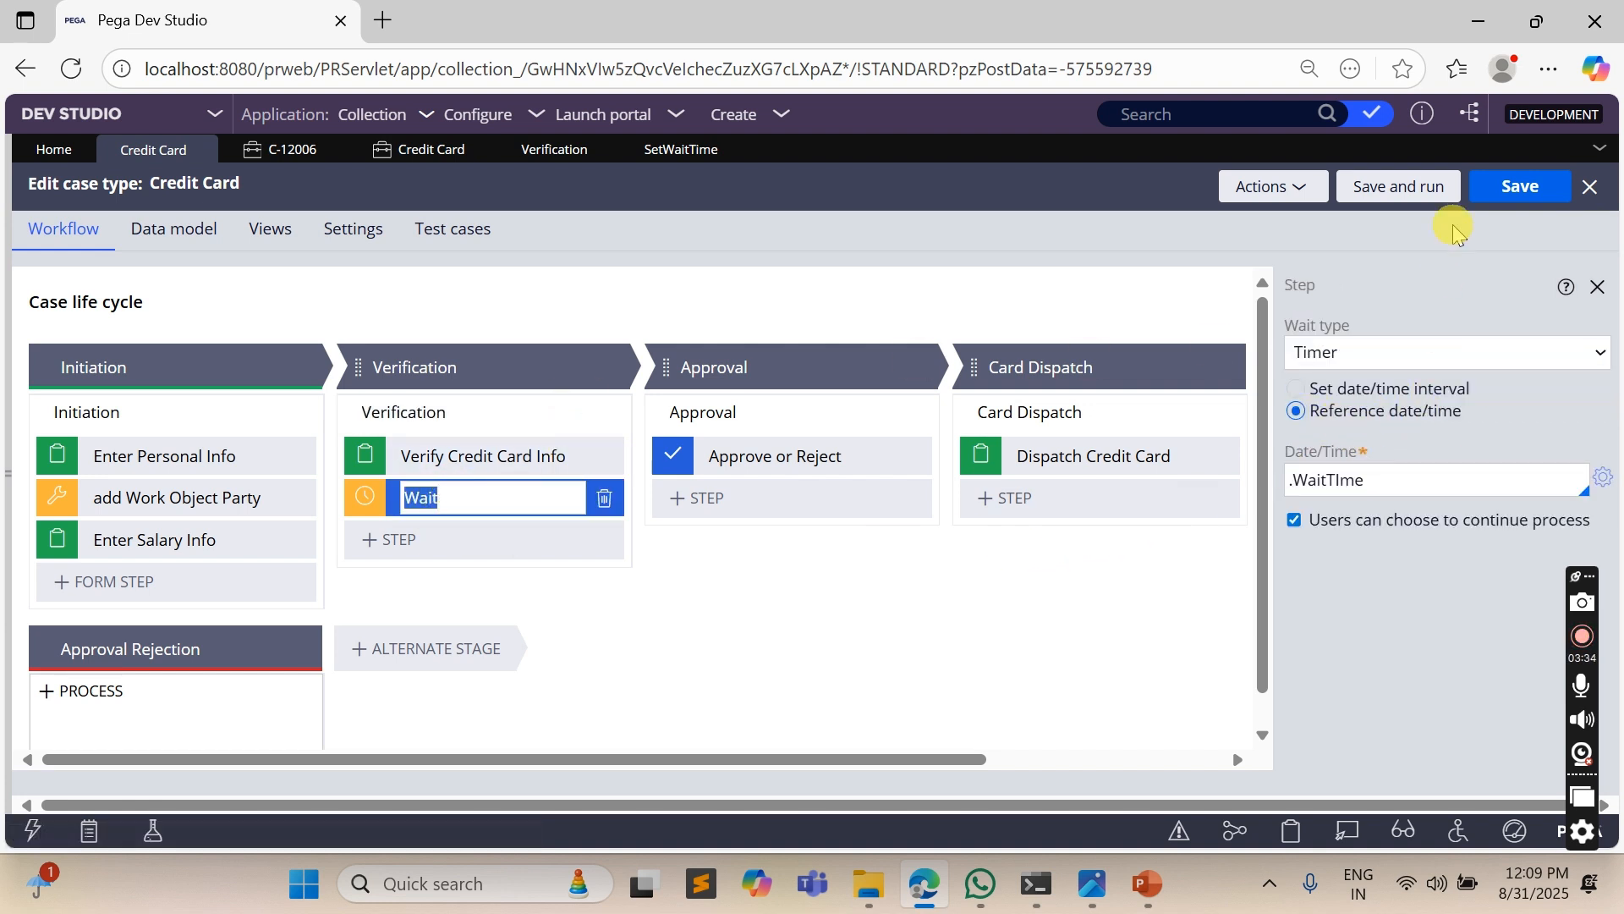
click(1520, 186)
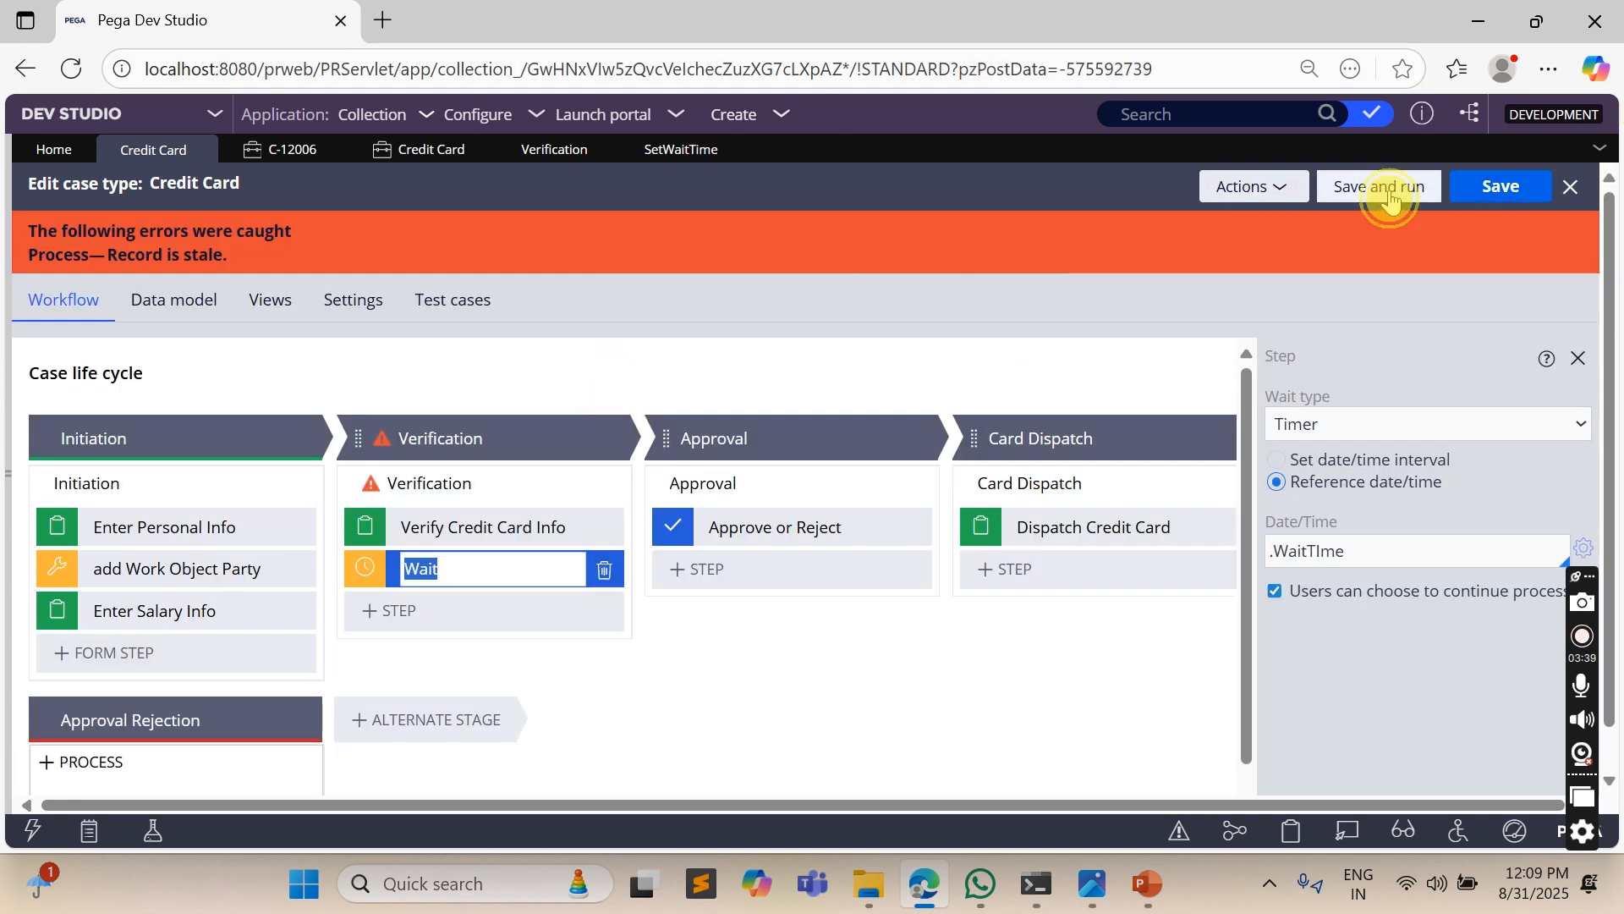
- Refresh the Credit Card case type and check the Wait step's timer settings
click(1277, 187)
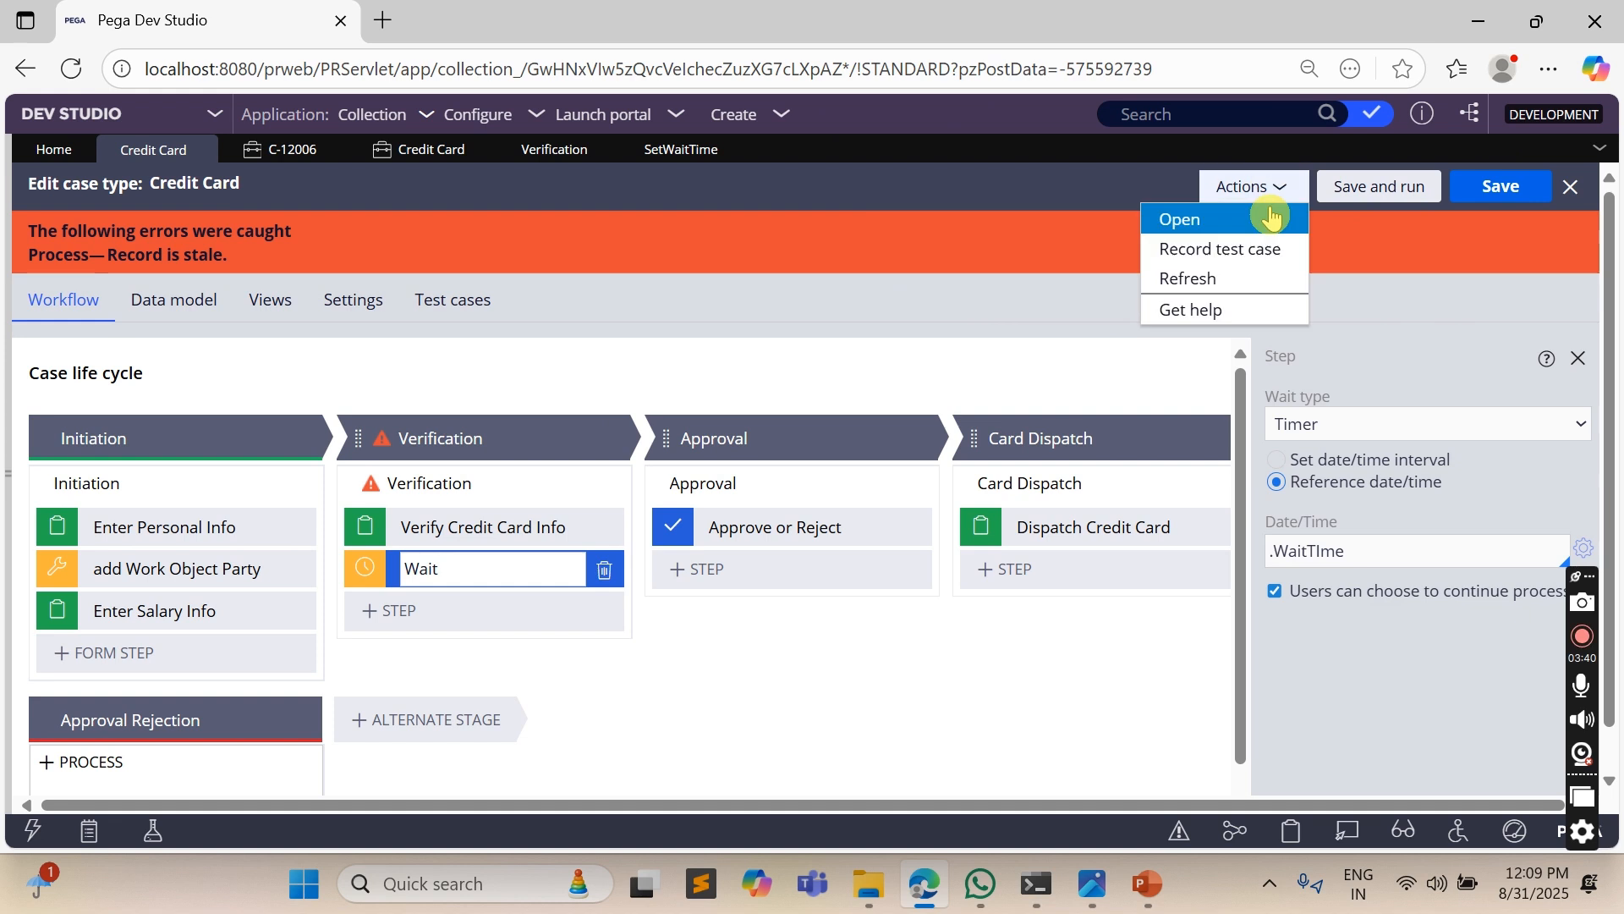
click(1191, 281)
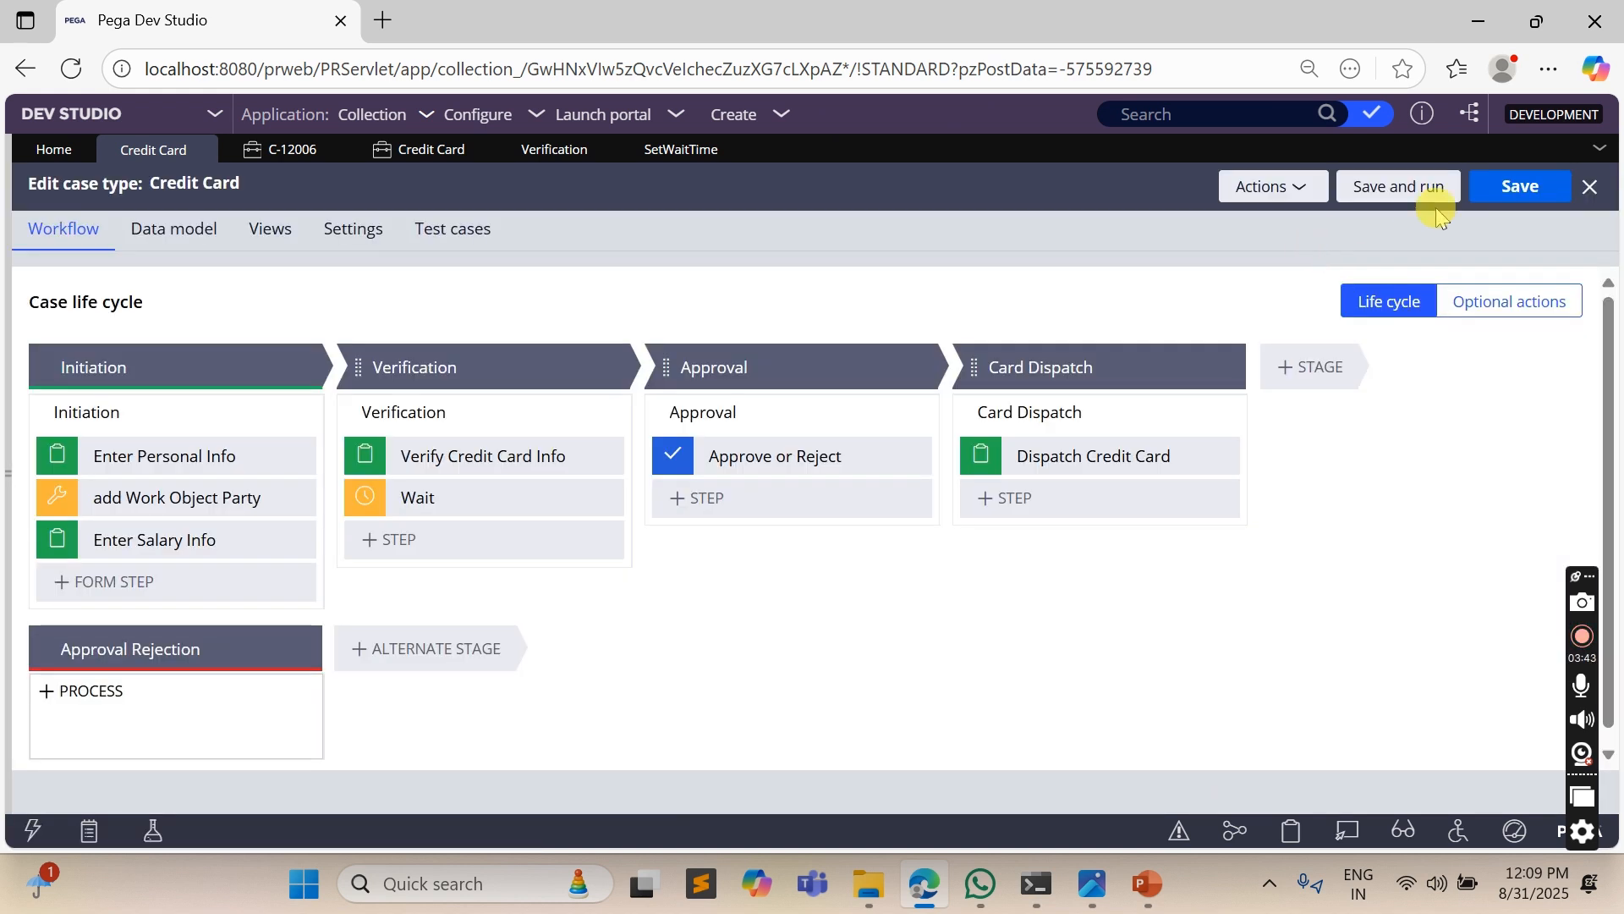
click(423, 498)
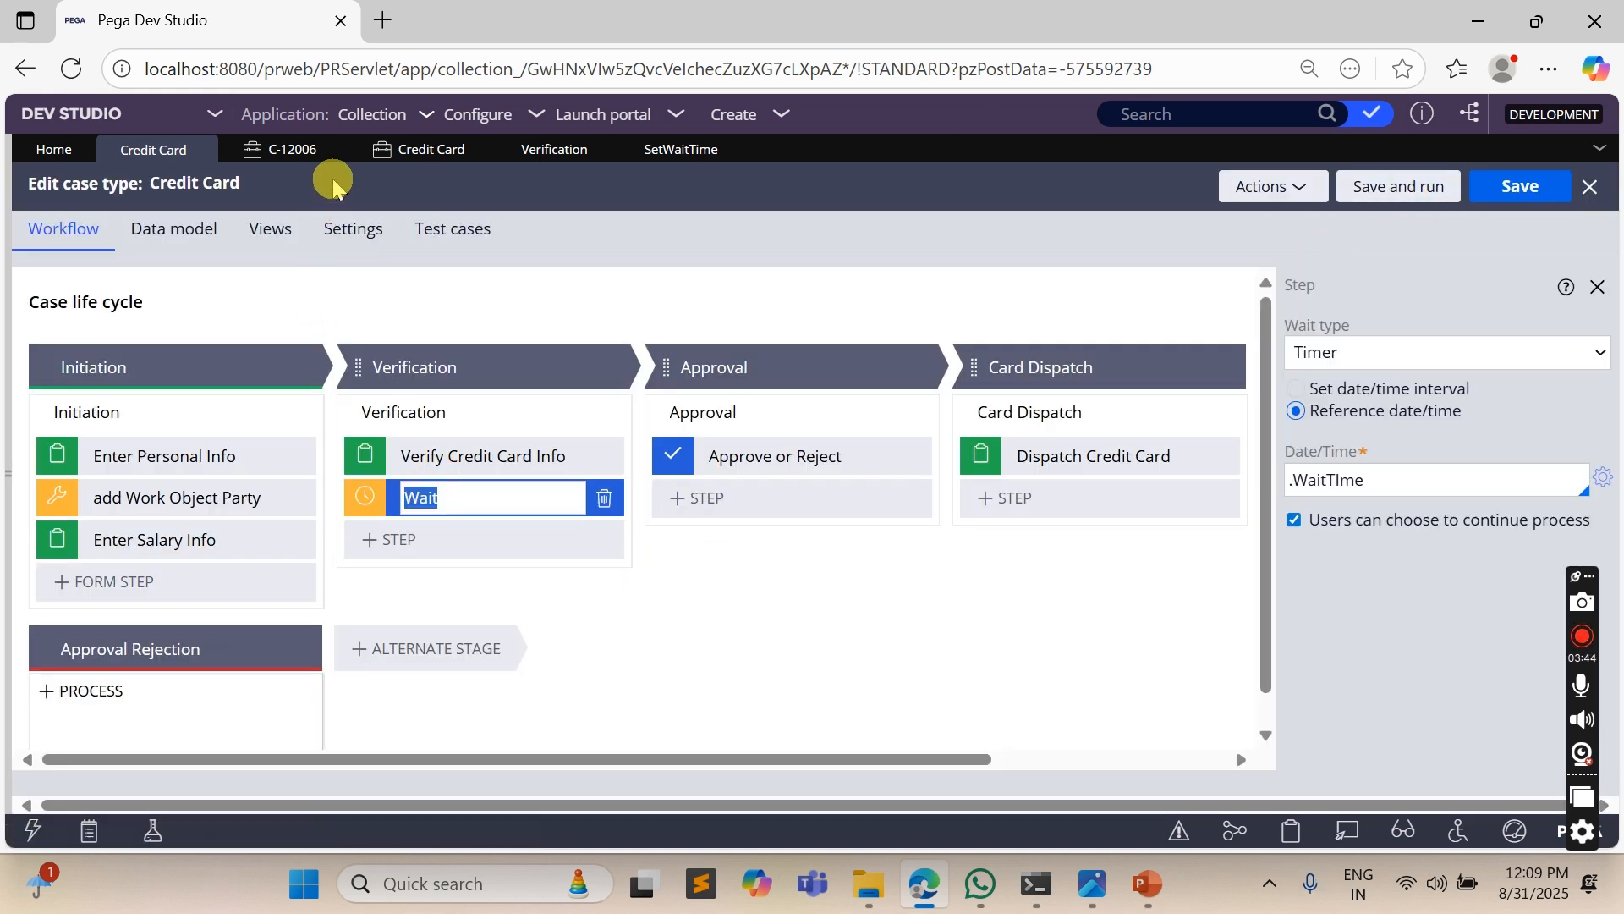
- Create a new Credit Card case
click(715, 108)
mouse_move(886, 135)
click(993, 169)
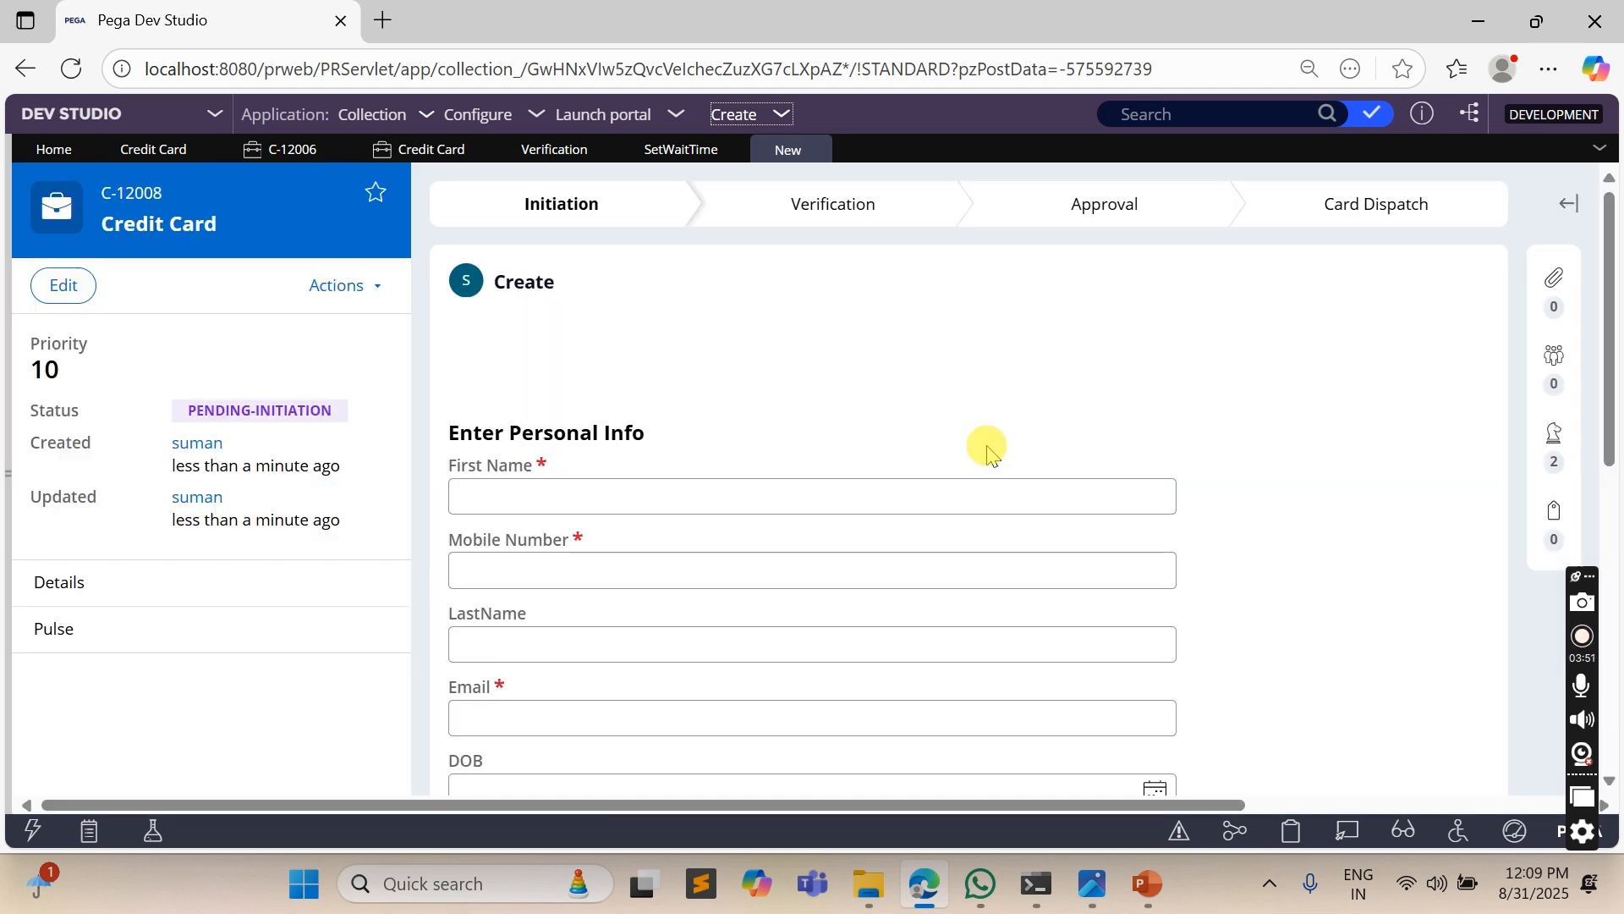
- Fill in the applicant's first name, mobile number and email, and continue to the salary information
click(511, 491)
text(suman)
key(Tab)
text(9879898)
key(Tab)
key(Tab)
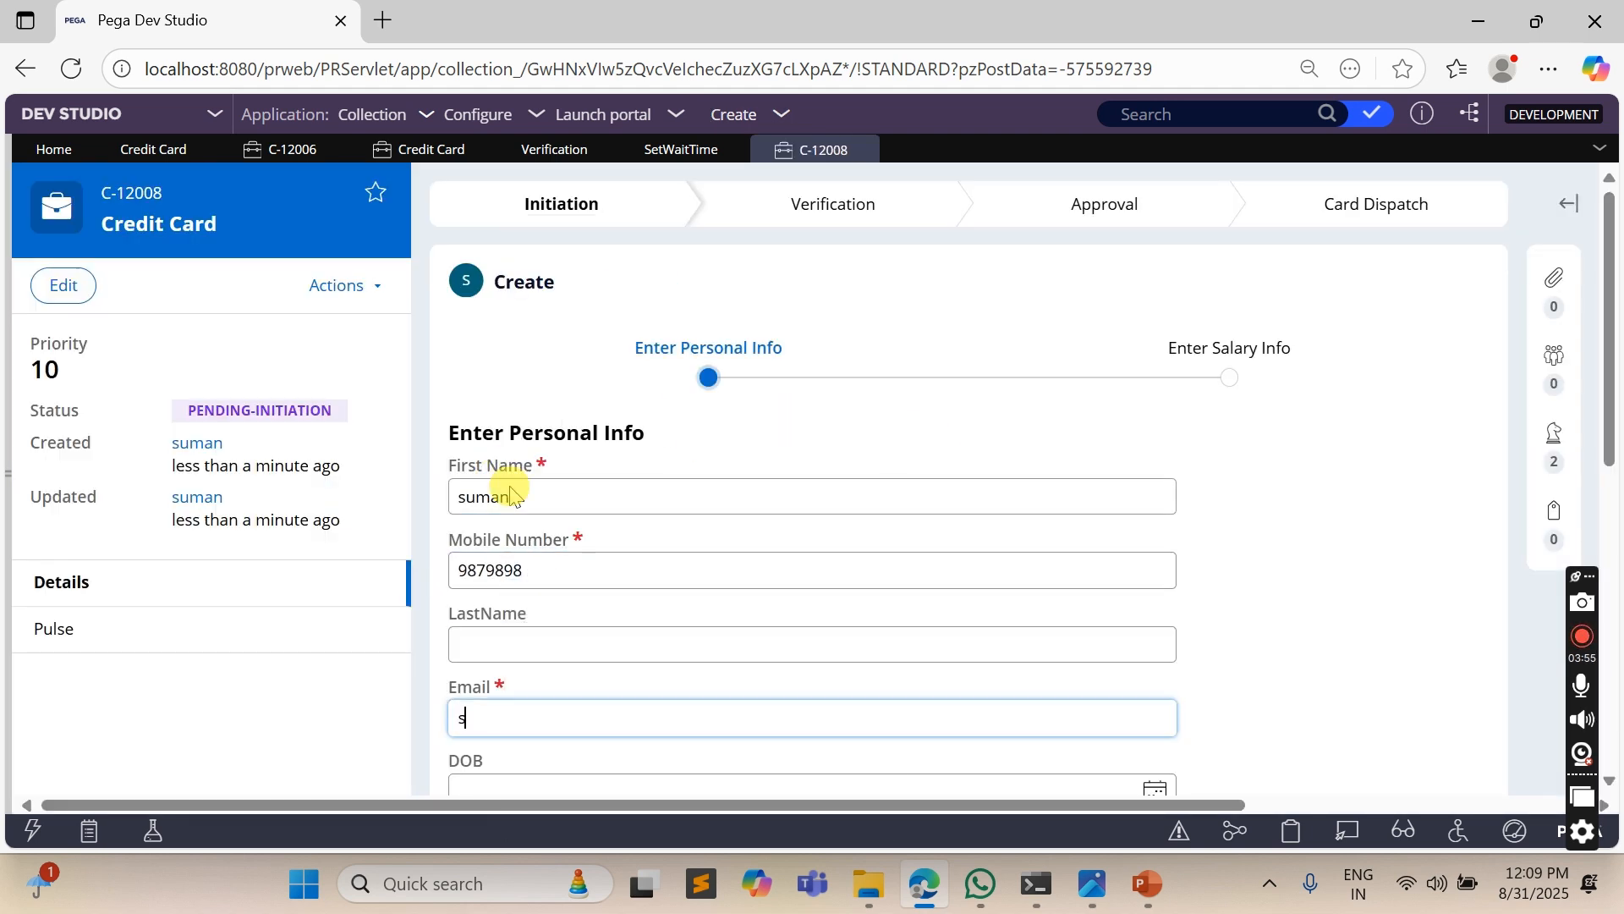
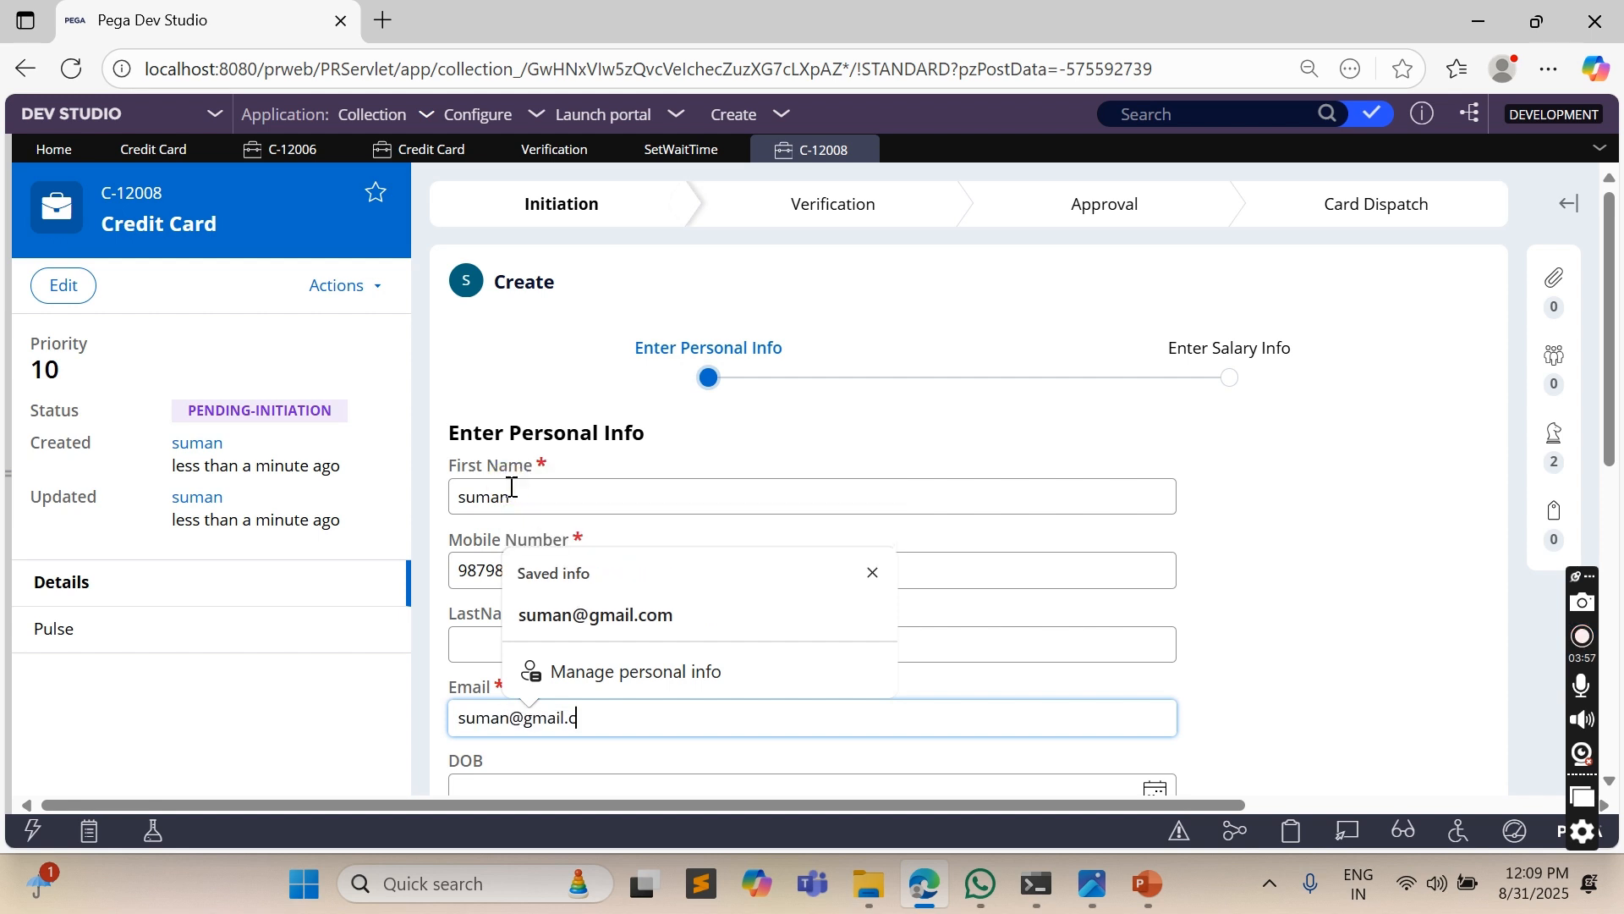
key(Tab)
scroll(1041, 427, down, 5)
click(1438, 548)
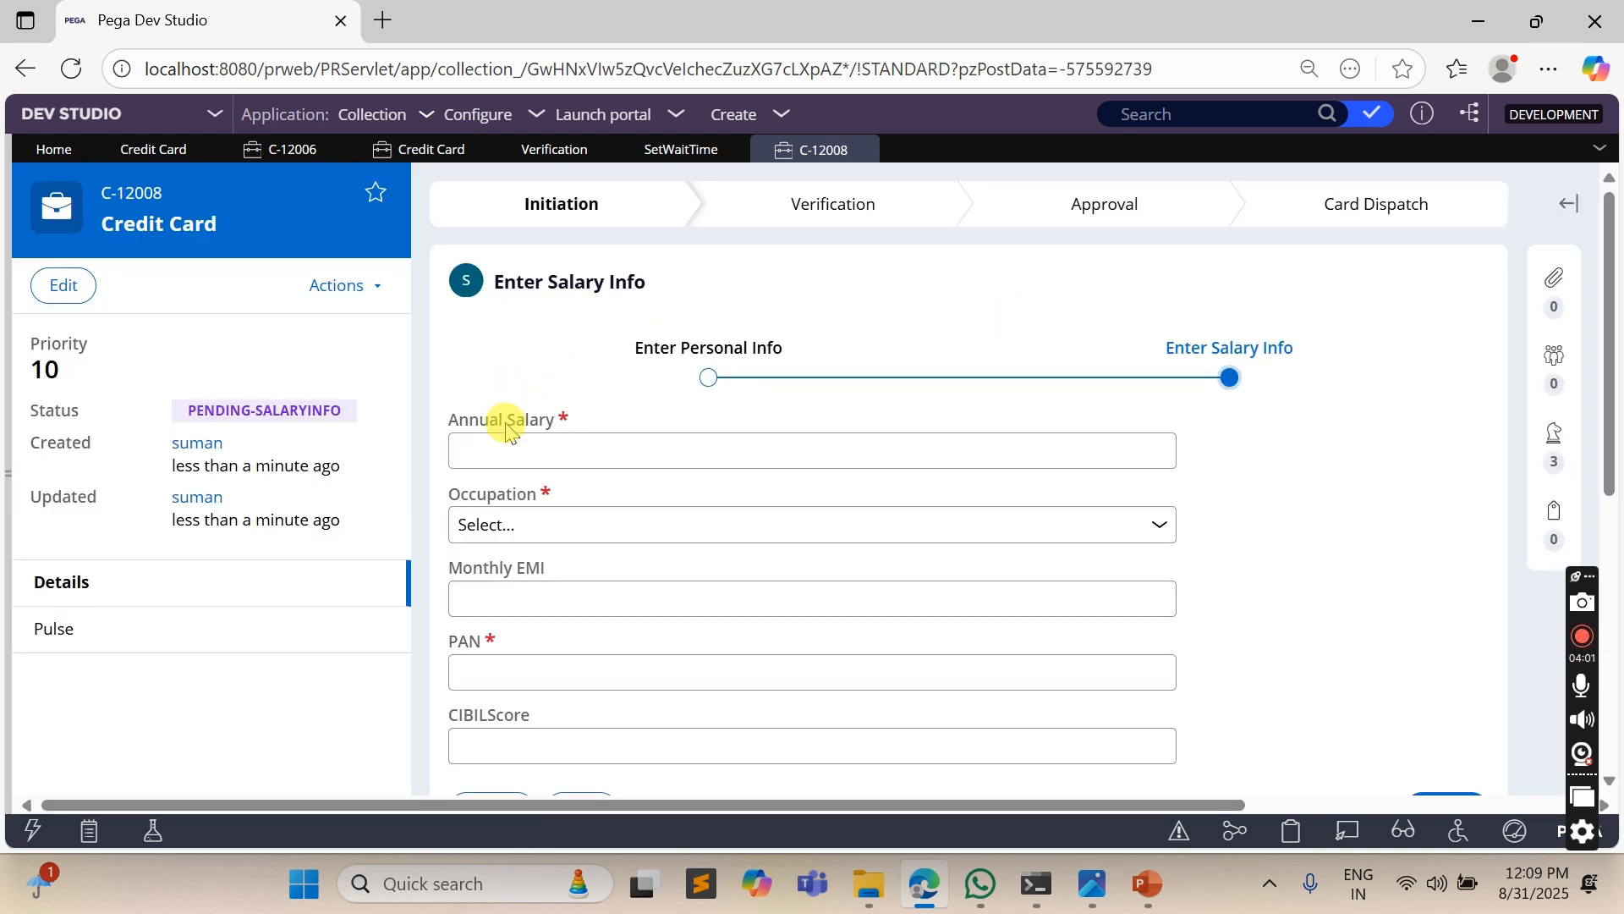
- Enter an annual salary of 343, occupation Private Employee and the applicant's PAN, and create the case
click(518, 455)
text(343)
click(531, 526)
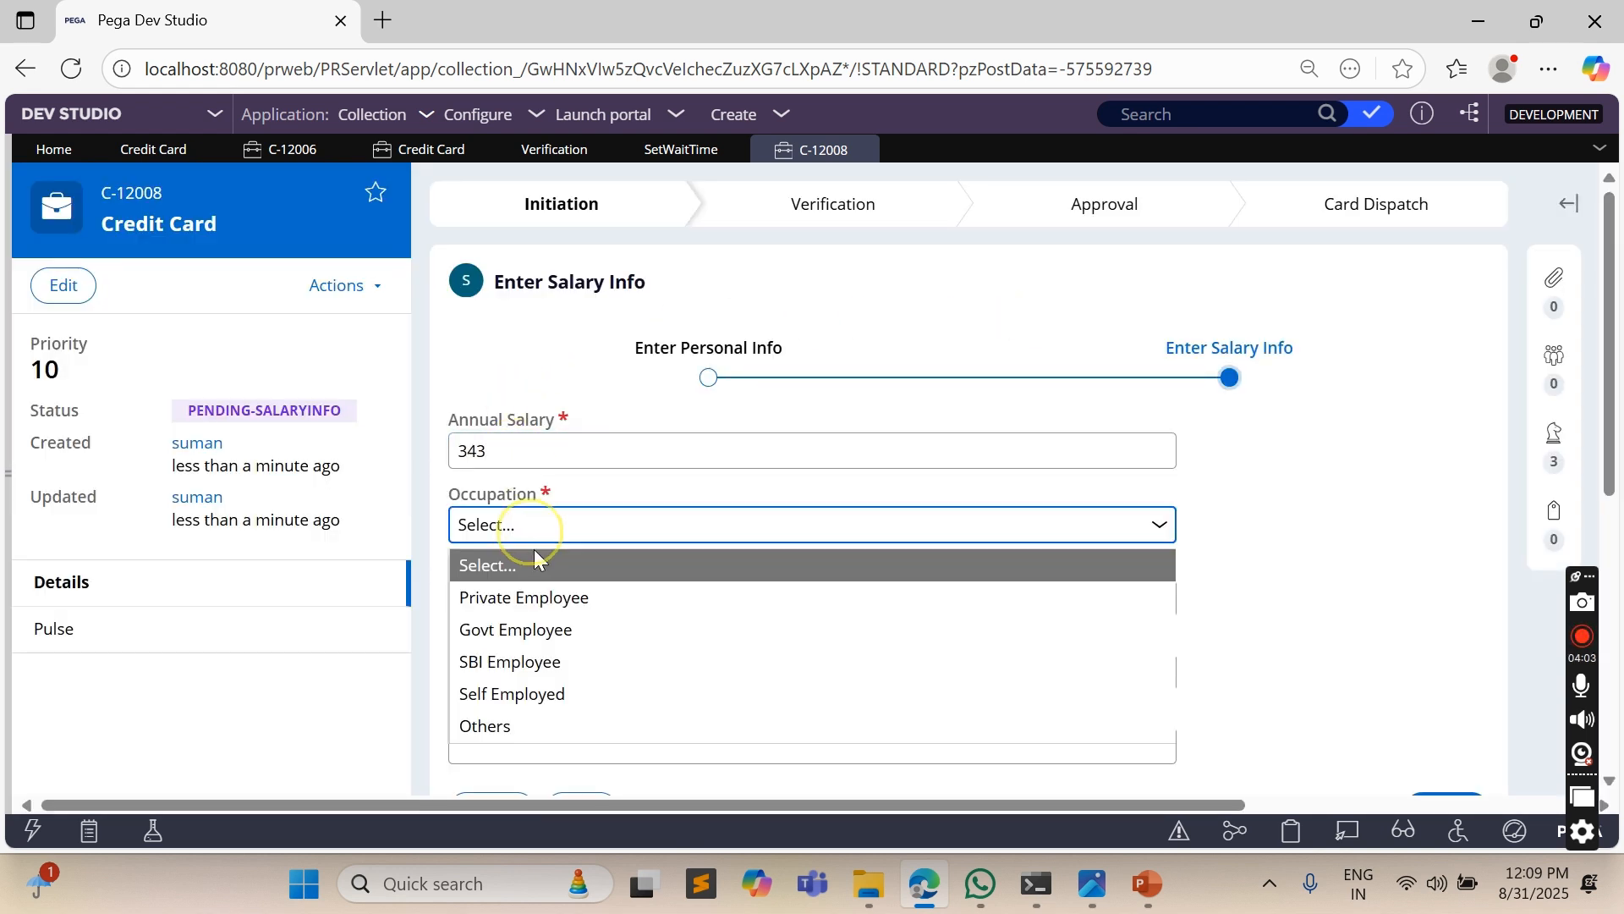
click(526, 598)
click(529, 599)
click(513, 672)
text(43)
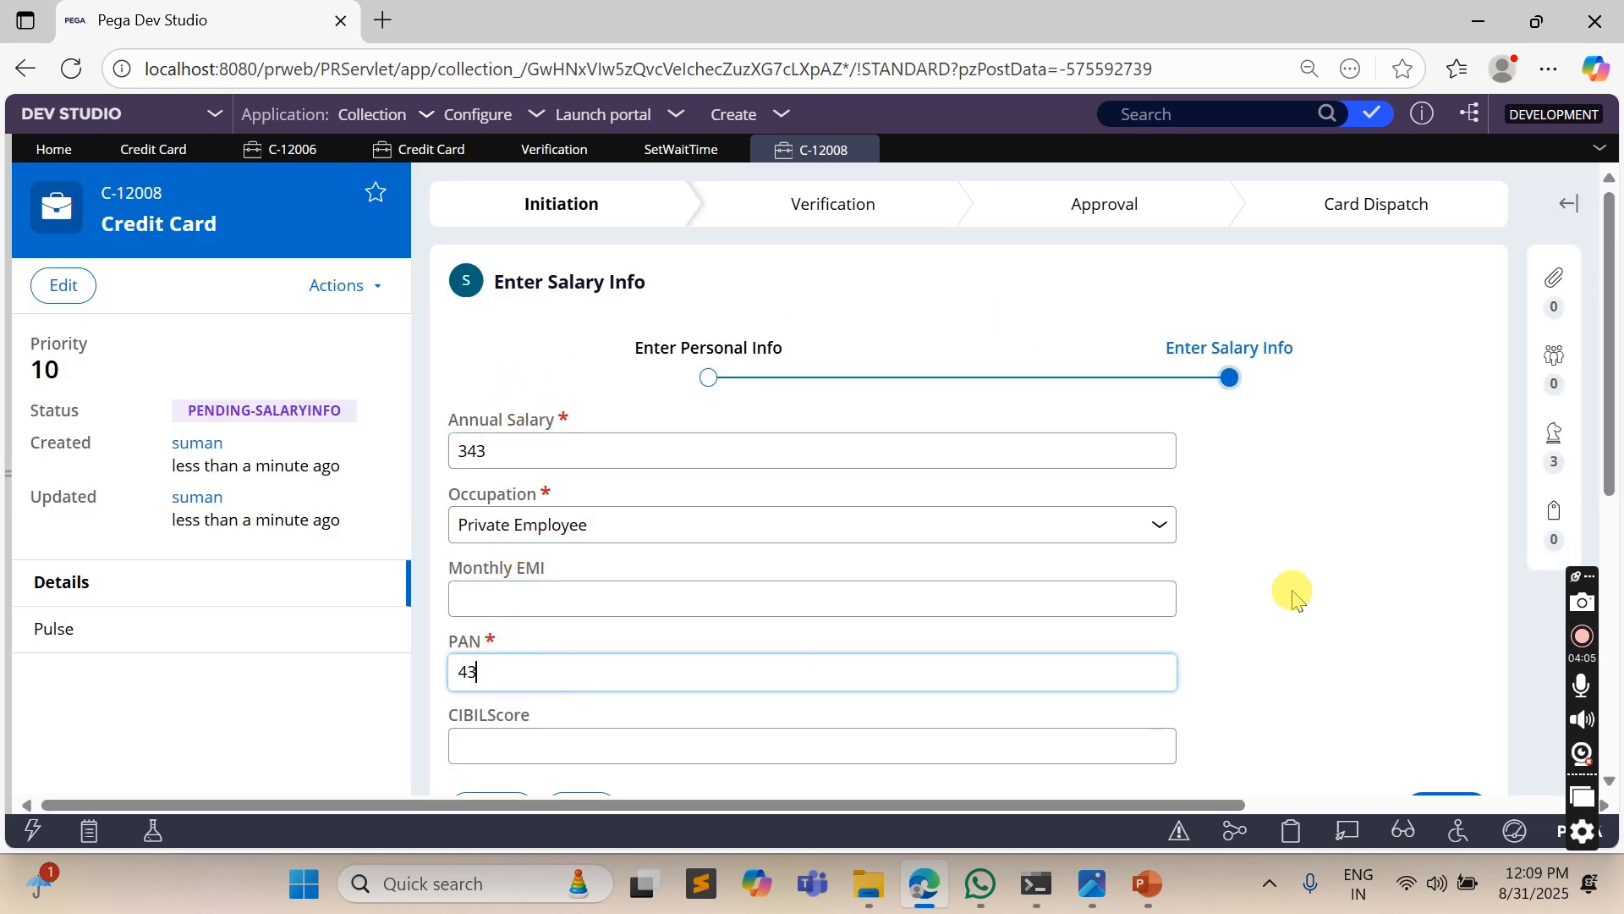
scroll(1293, 596, down, 5)
click(1446, 434)
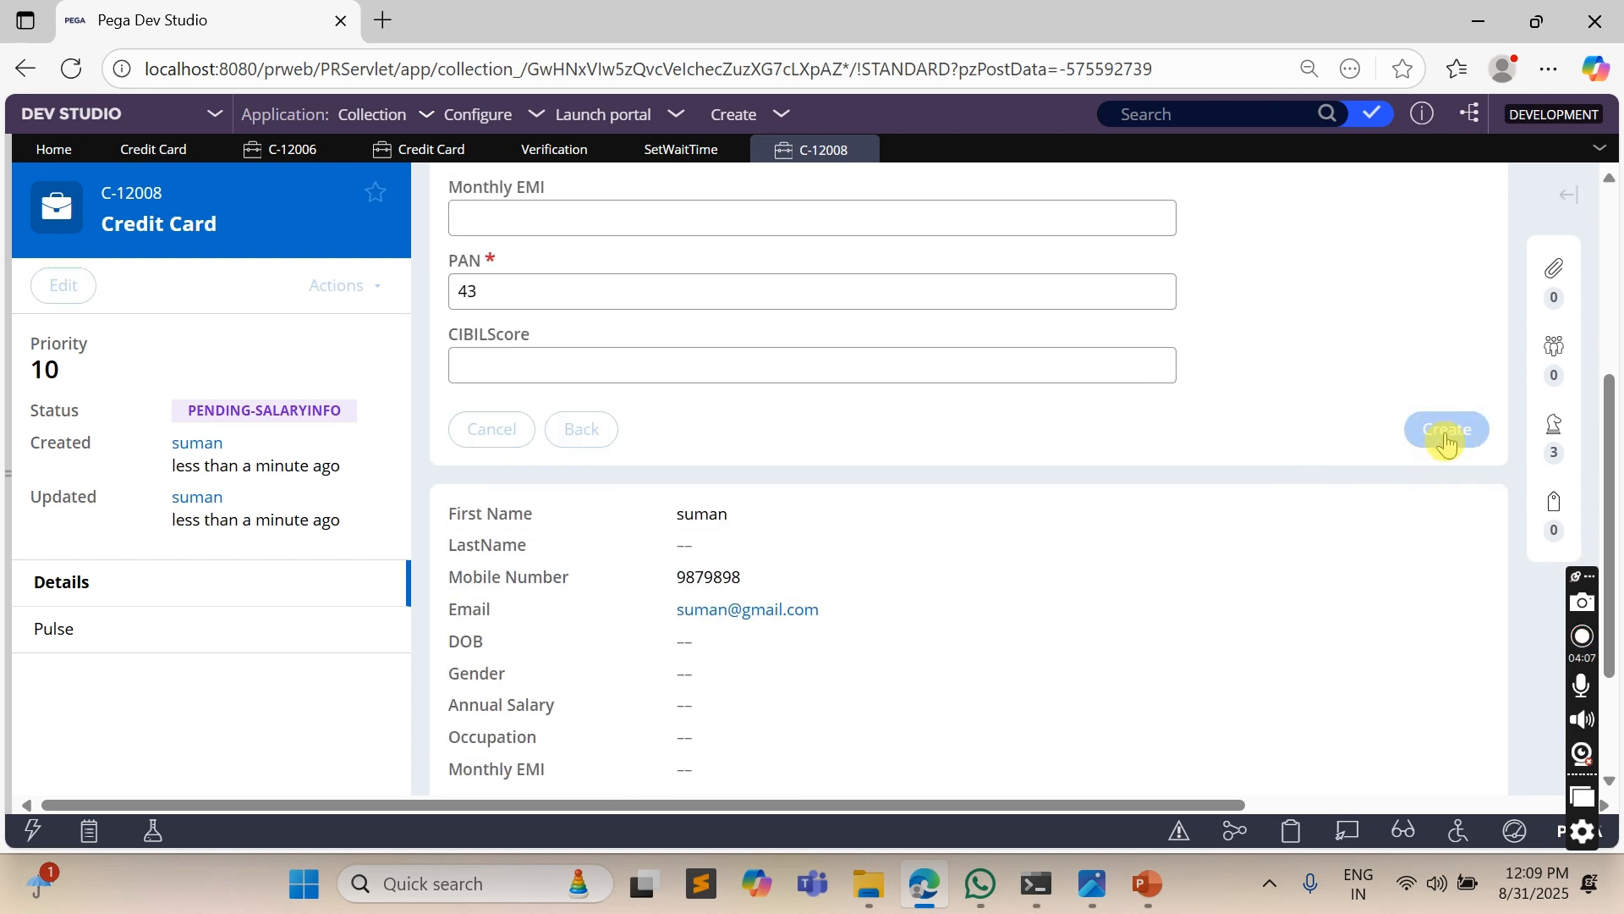
- Enter a CIBILScore of 700, mark the salary as verified and submit the verification form
scroll(664, 505, down, 3)
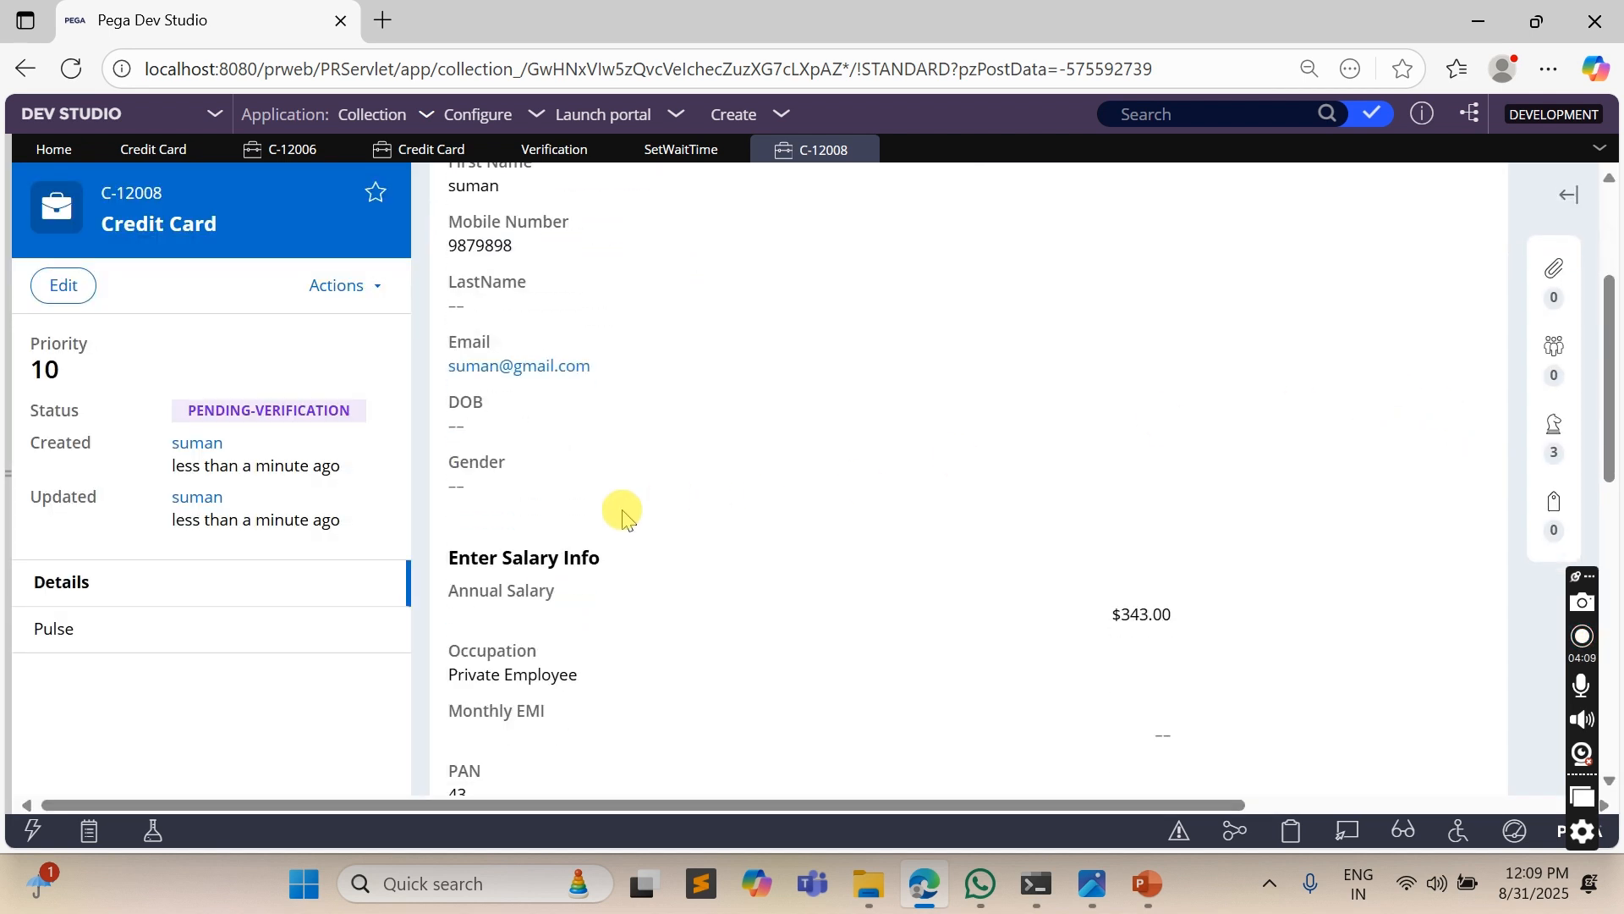
scroll(664, 505, down, 5)
click(549, 663)
text(700)
click(461, 590)
click(461, 555)
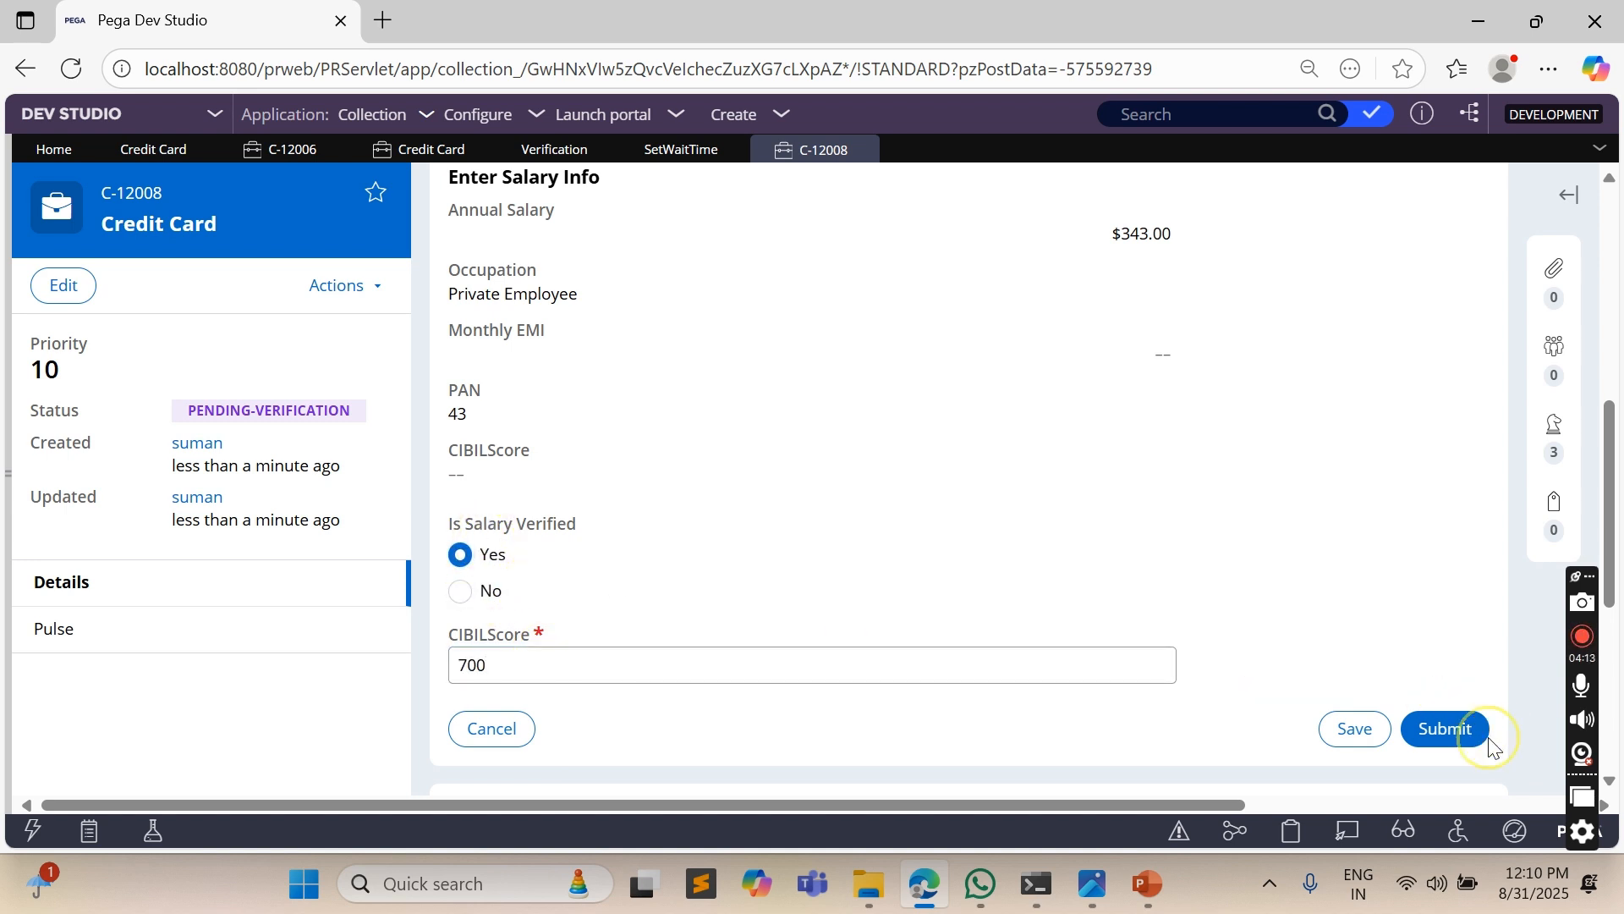
click(1449, 730)
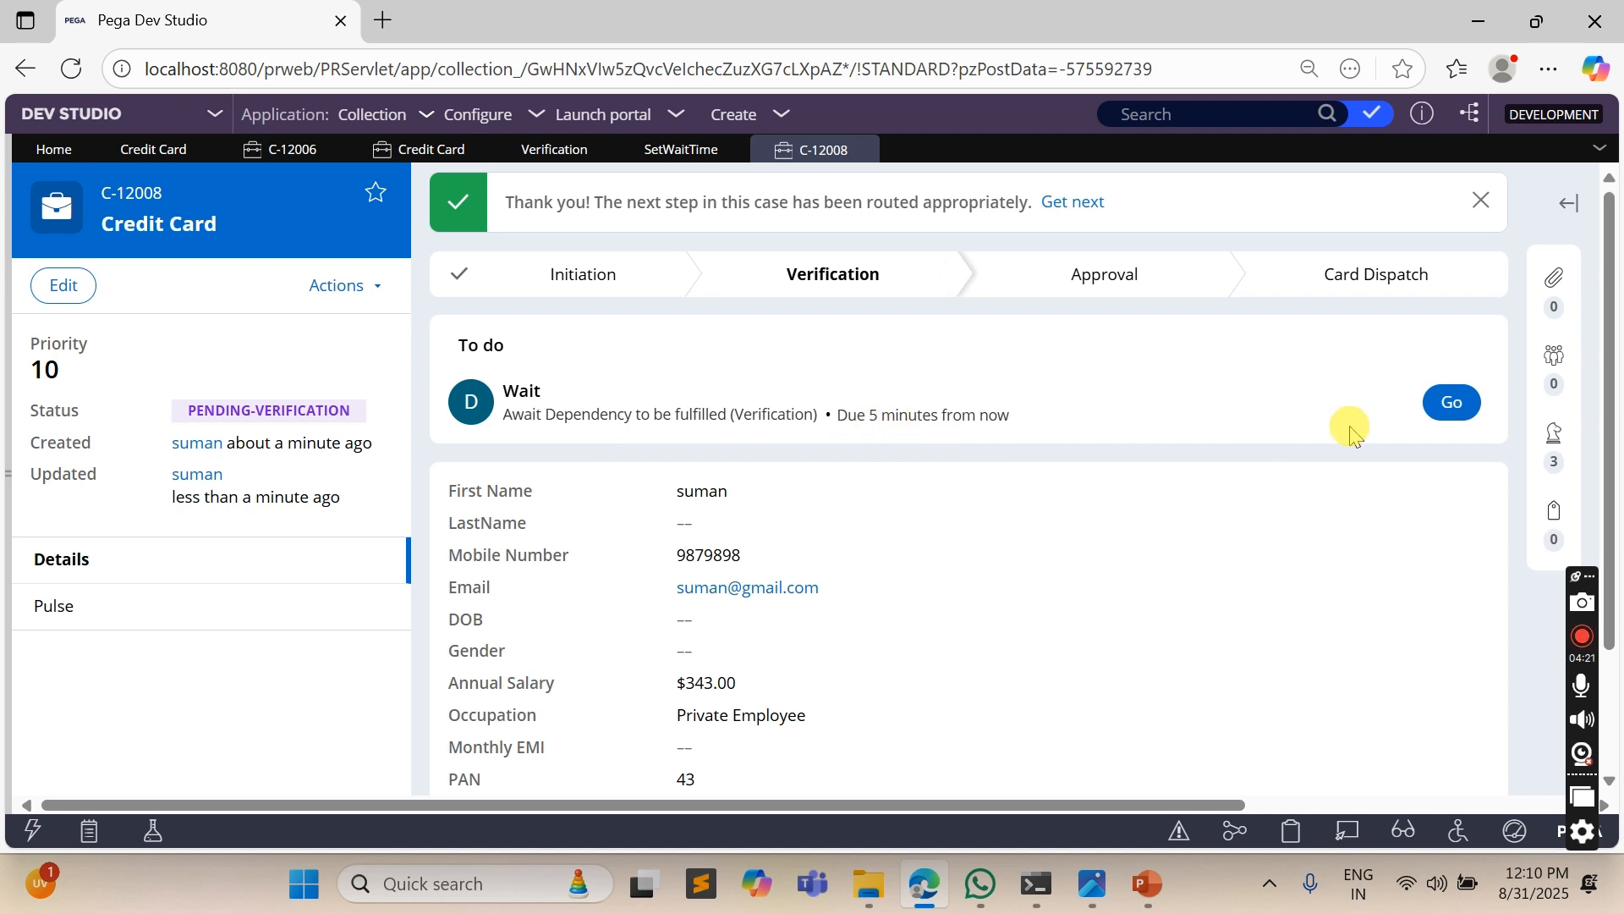
- Open the case's Wait assignment and check the date and time until which the process waits
click(1448, 403)
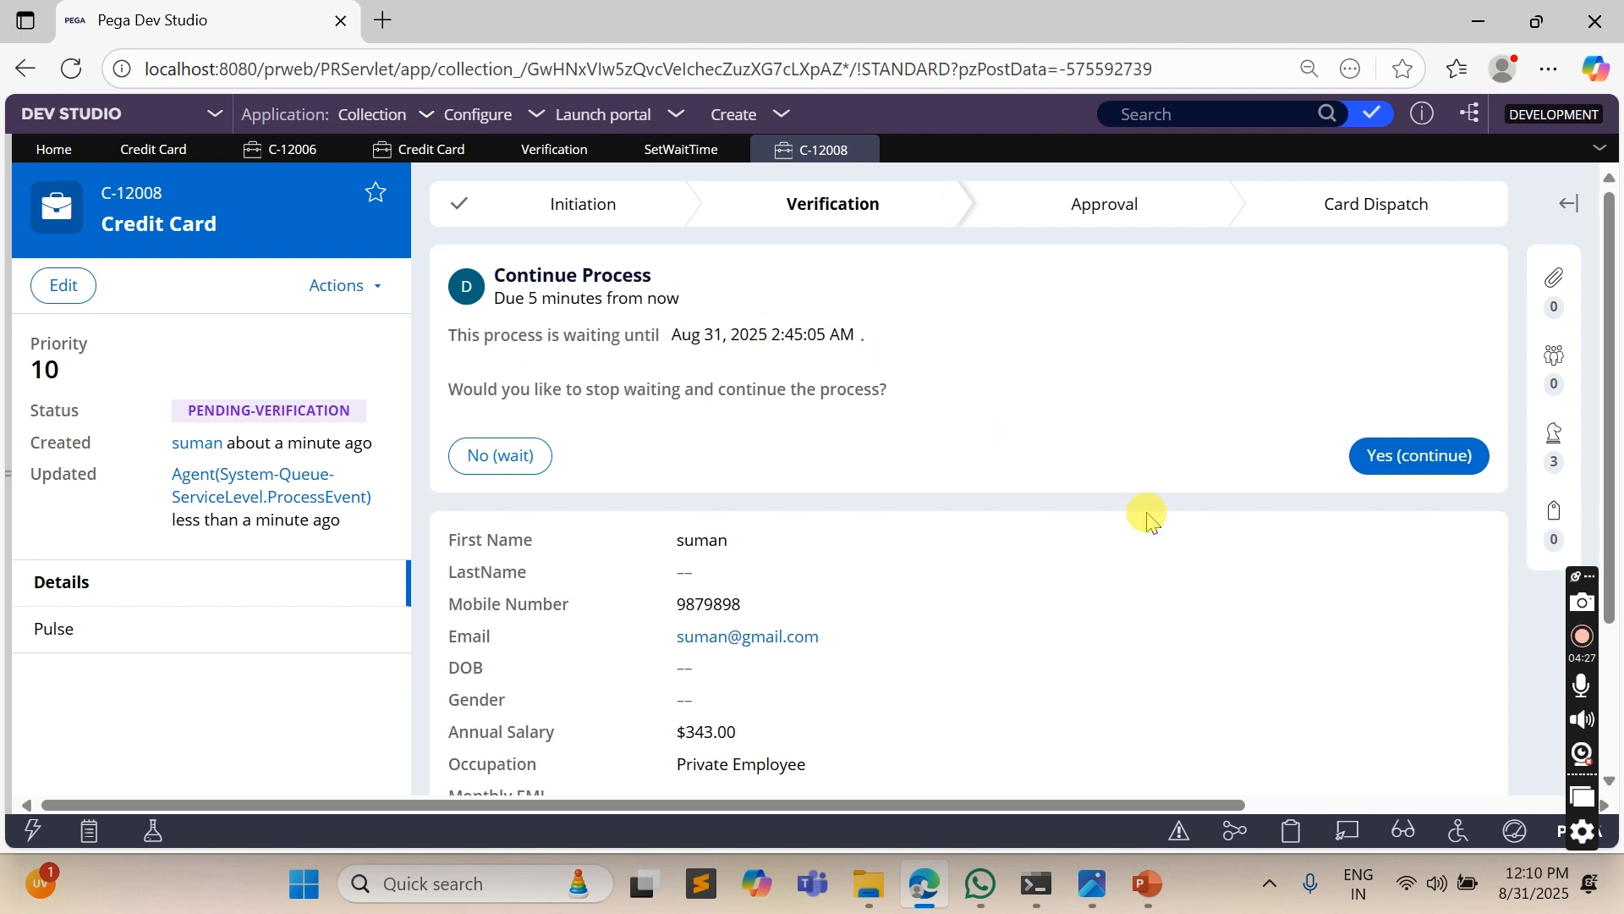
drag(670, 335, 856, 334)
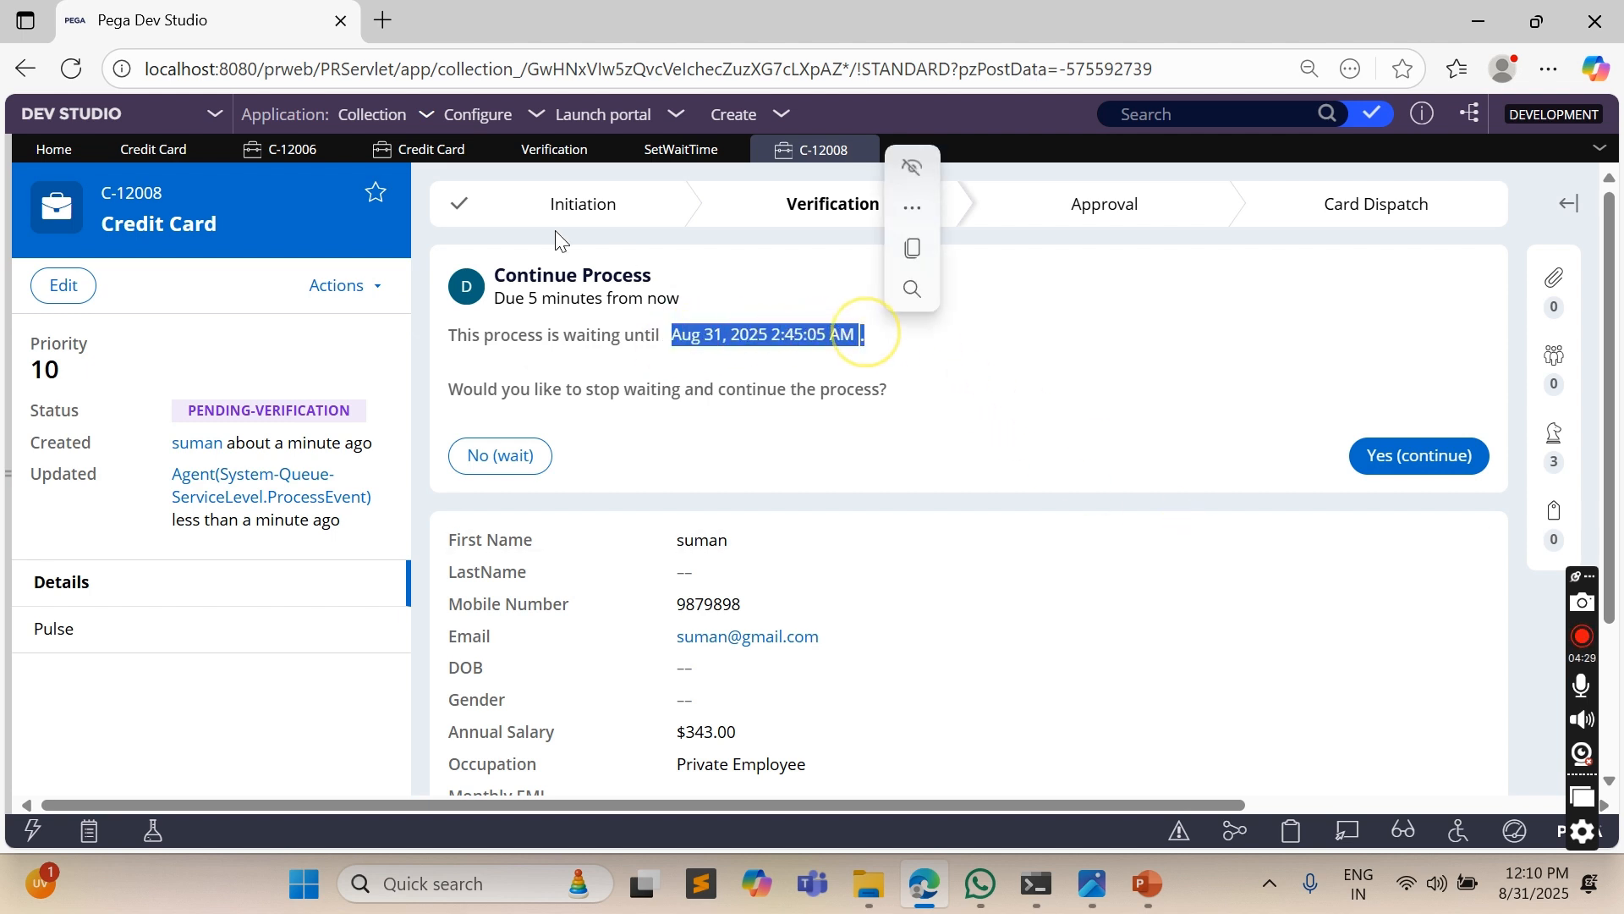
- Compare the Set date/time interval and Reference date/time options of the case type's Wait step, ending on Reference date/time
click(153, 150)
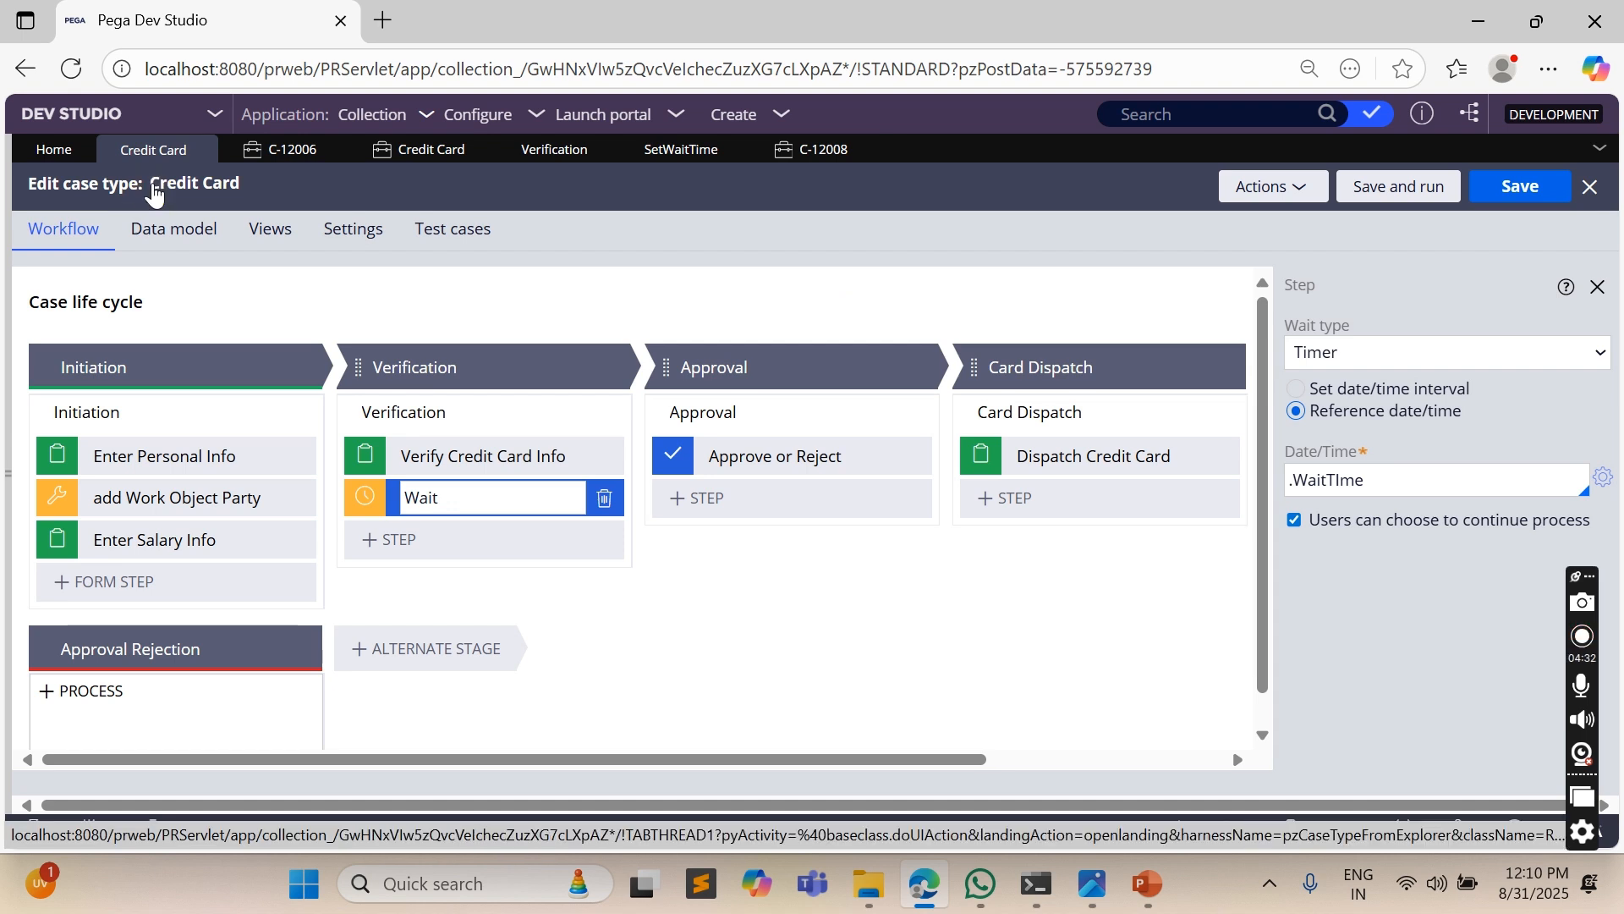
click(1402, 392)
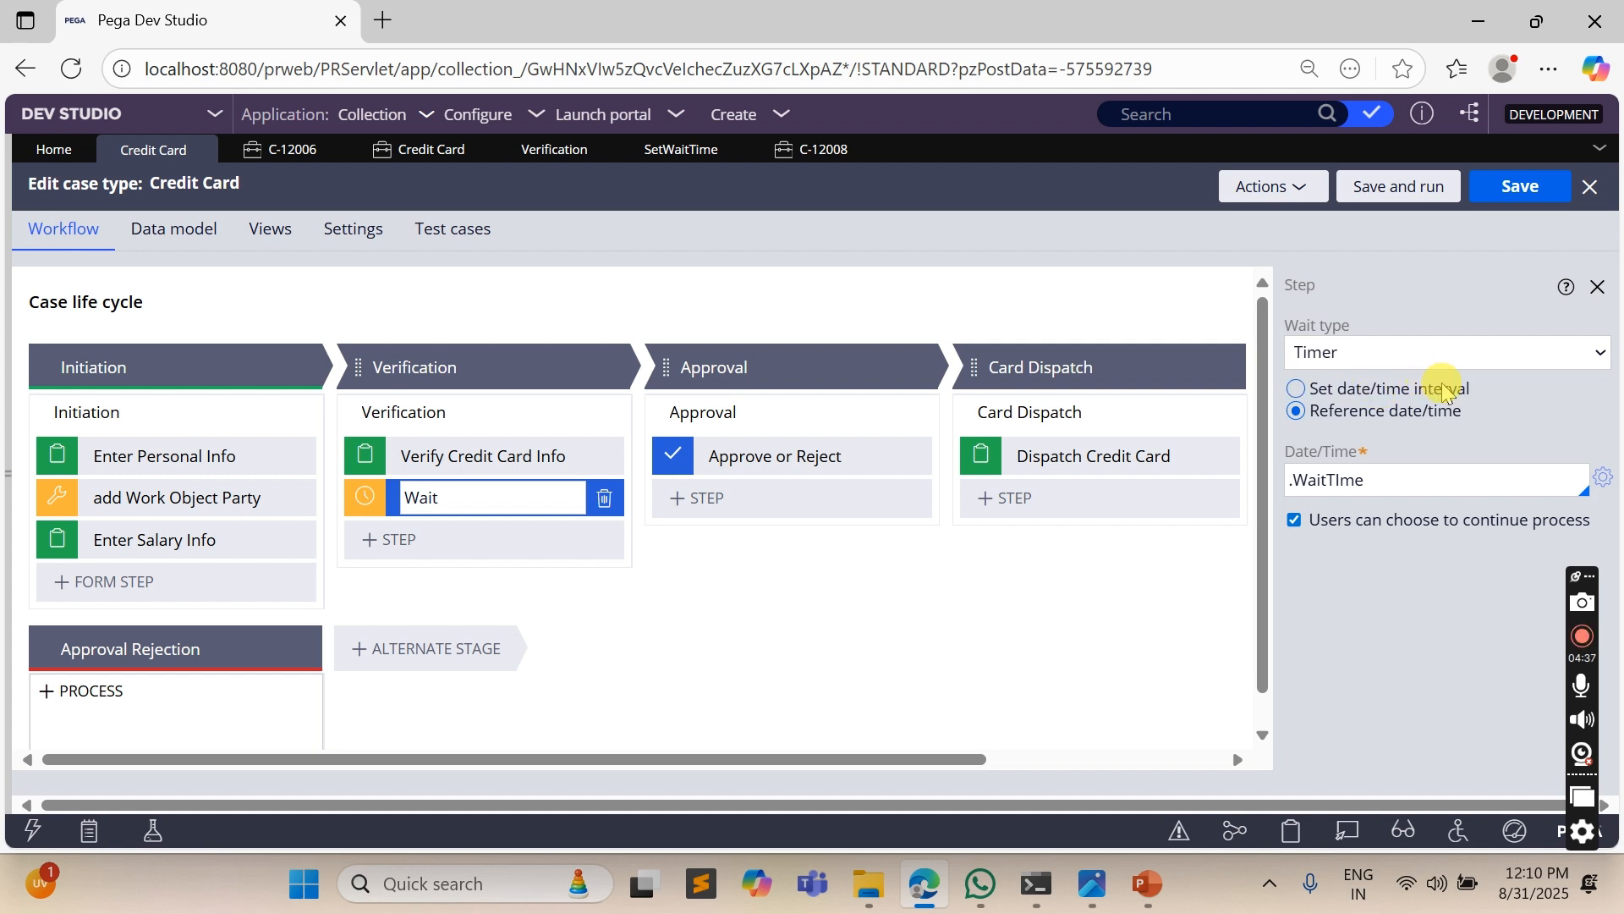
click(1380, 391)
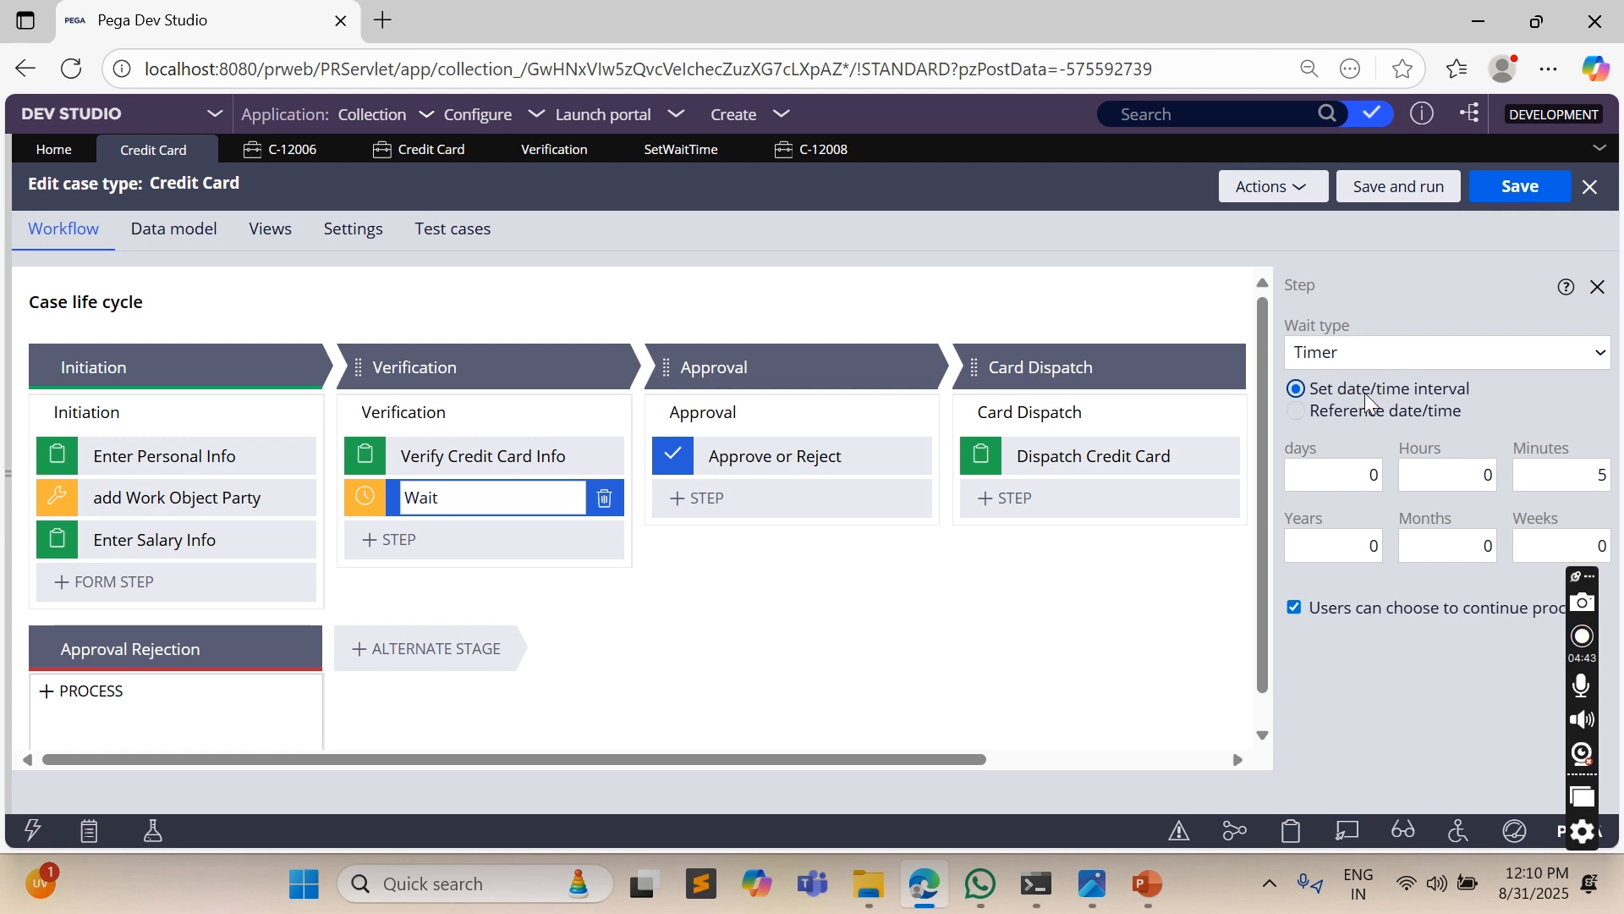
click(1364, 415)
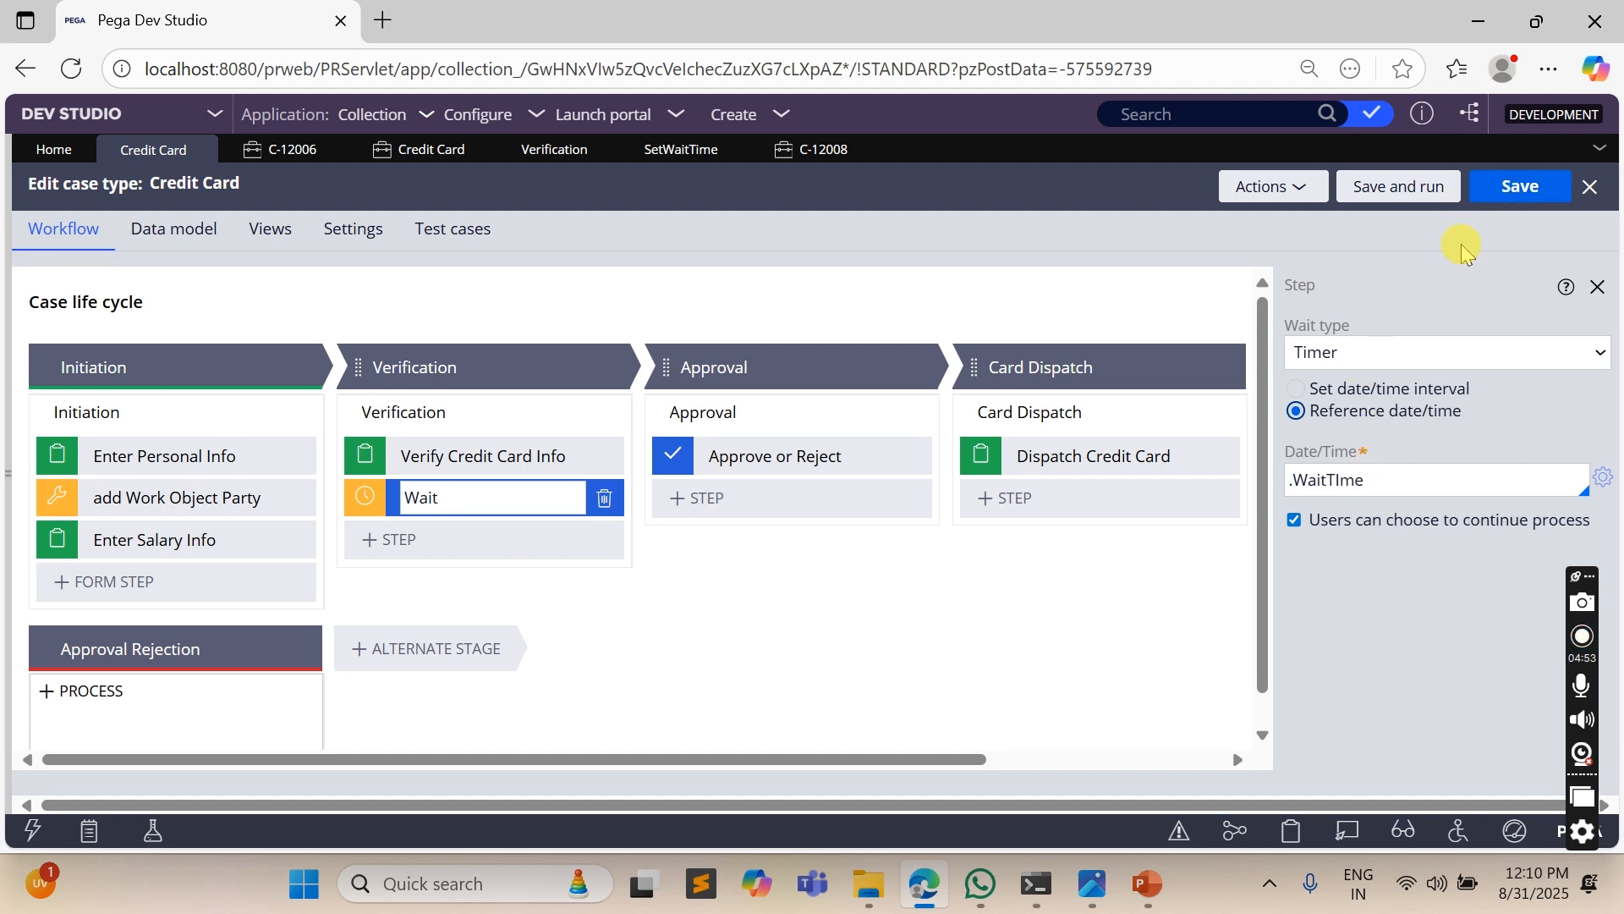
- Switch to the Wait Shape in Pega presentation in PowerPoint and show its first slide
mouse_move(1166, 893)
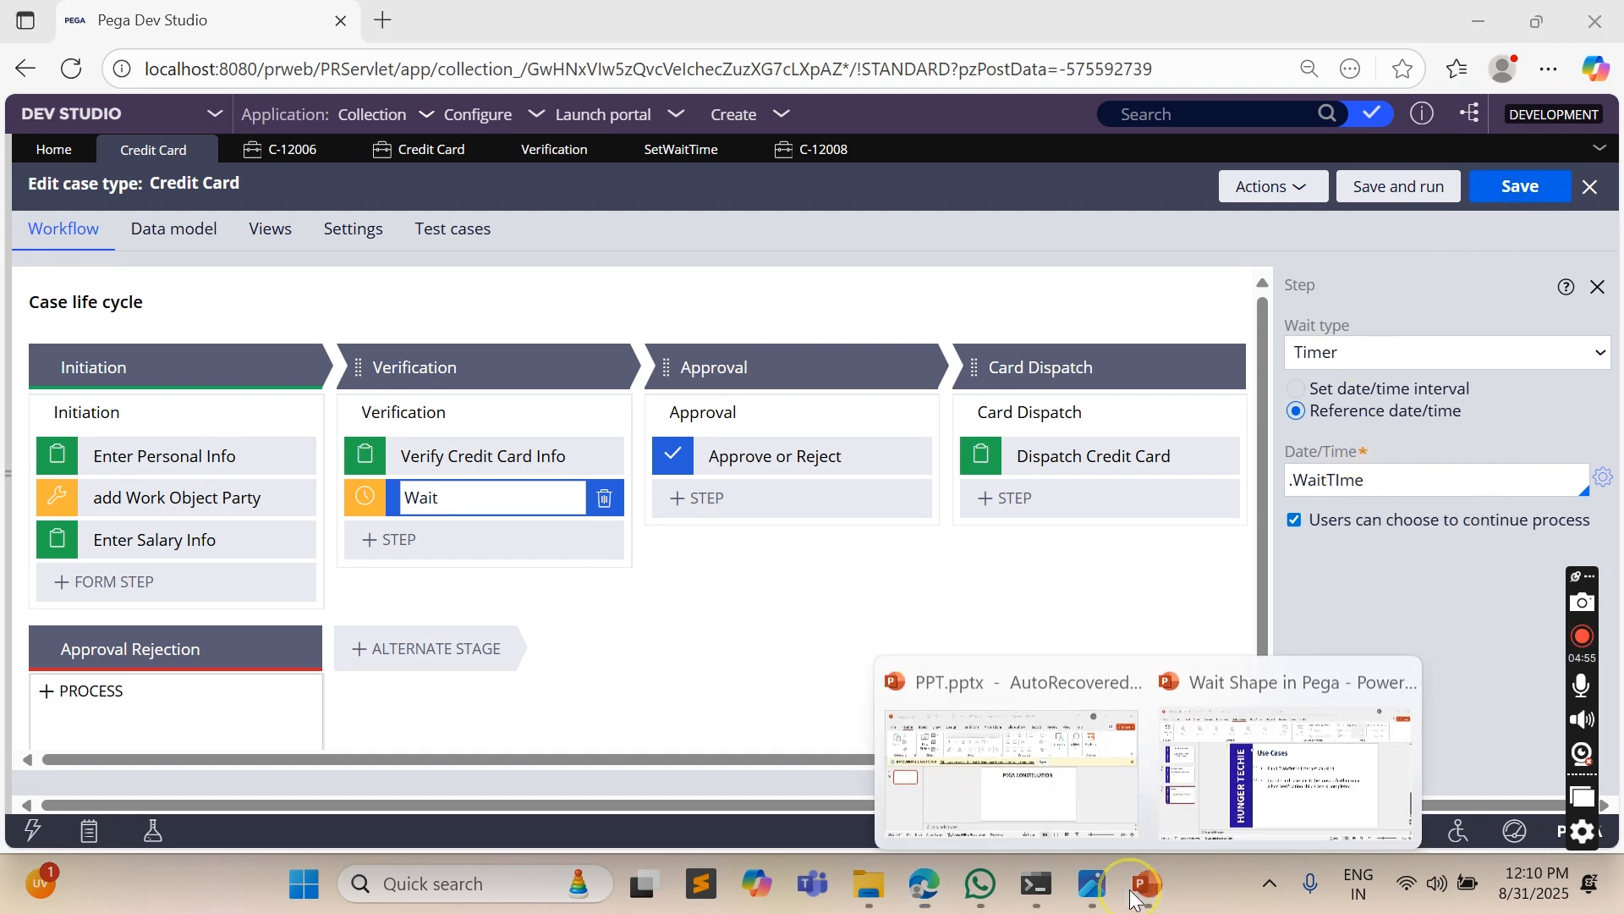
click(1276, 761)
click(85, 326)
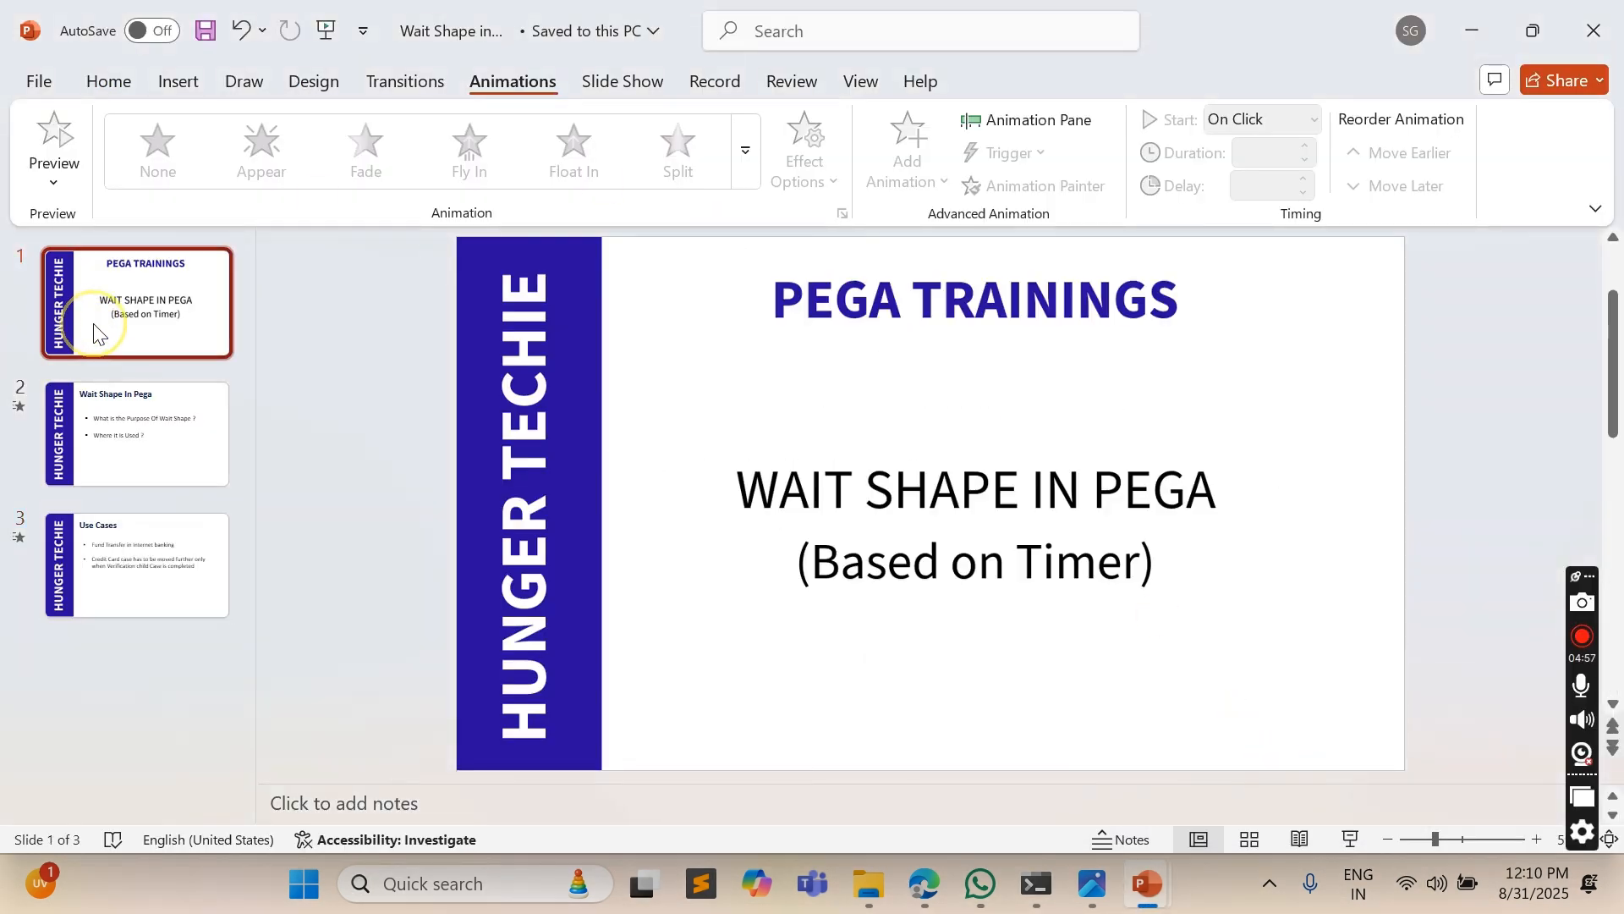